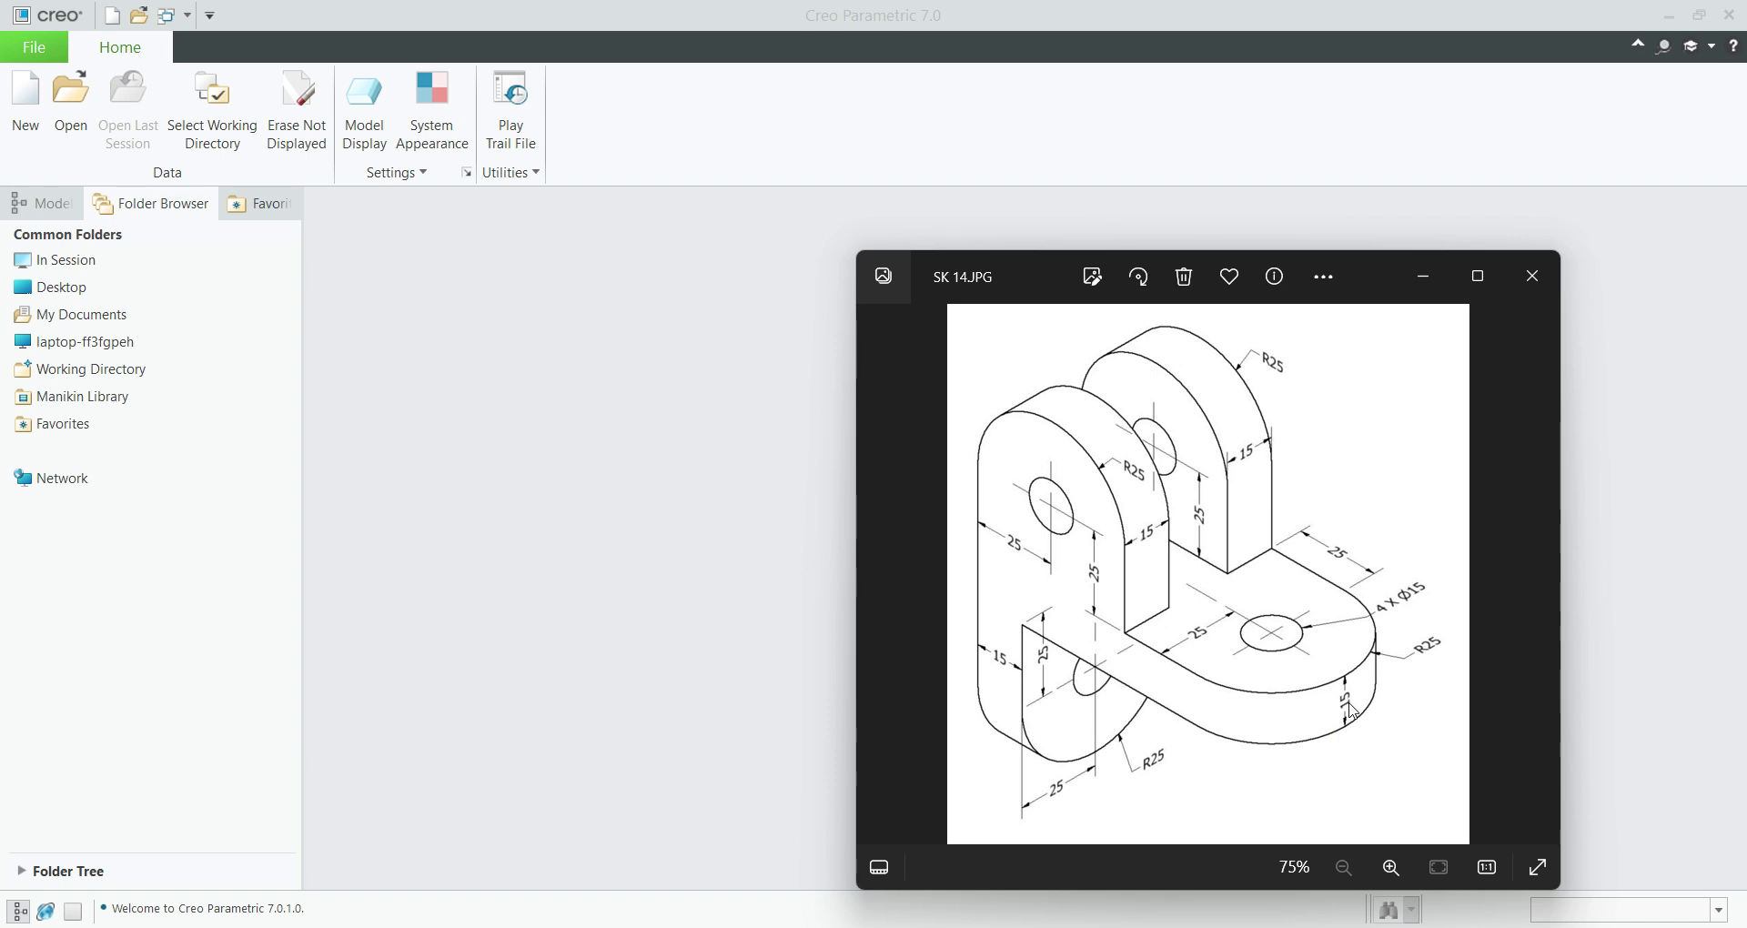
Create a new solid part named prt0001 using the mmns_part_solid_abs template instead of the default template
left_click(27, 123)
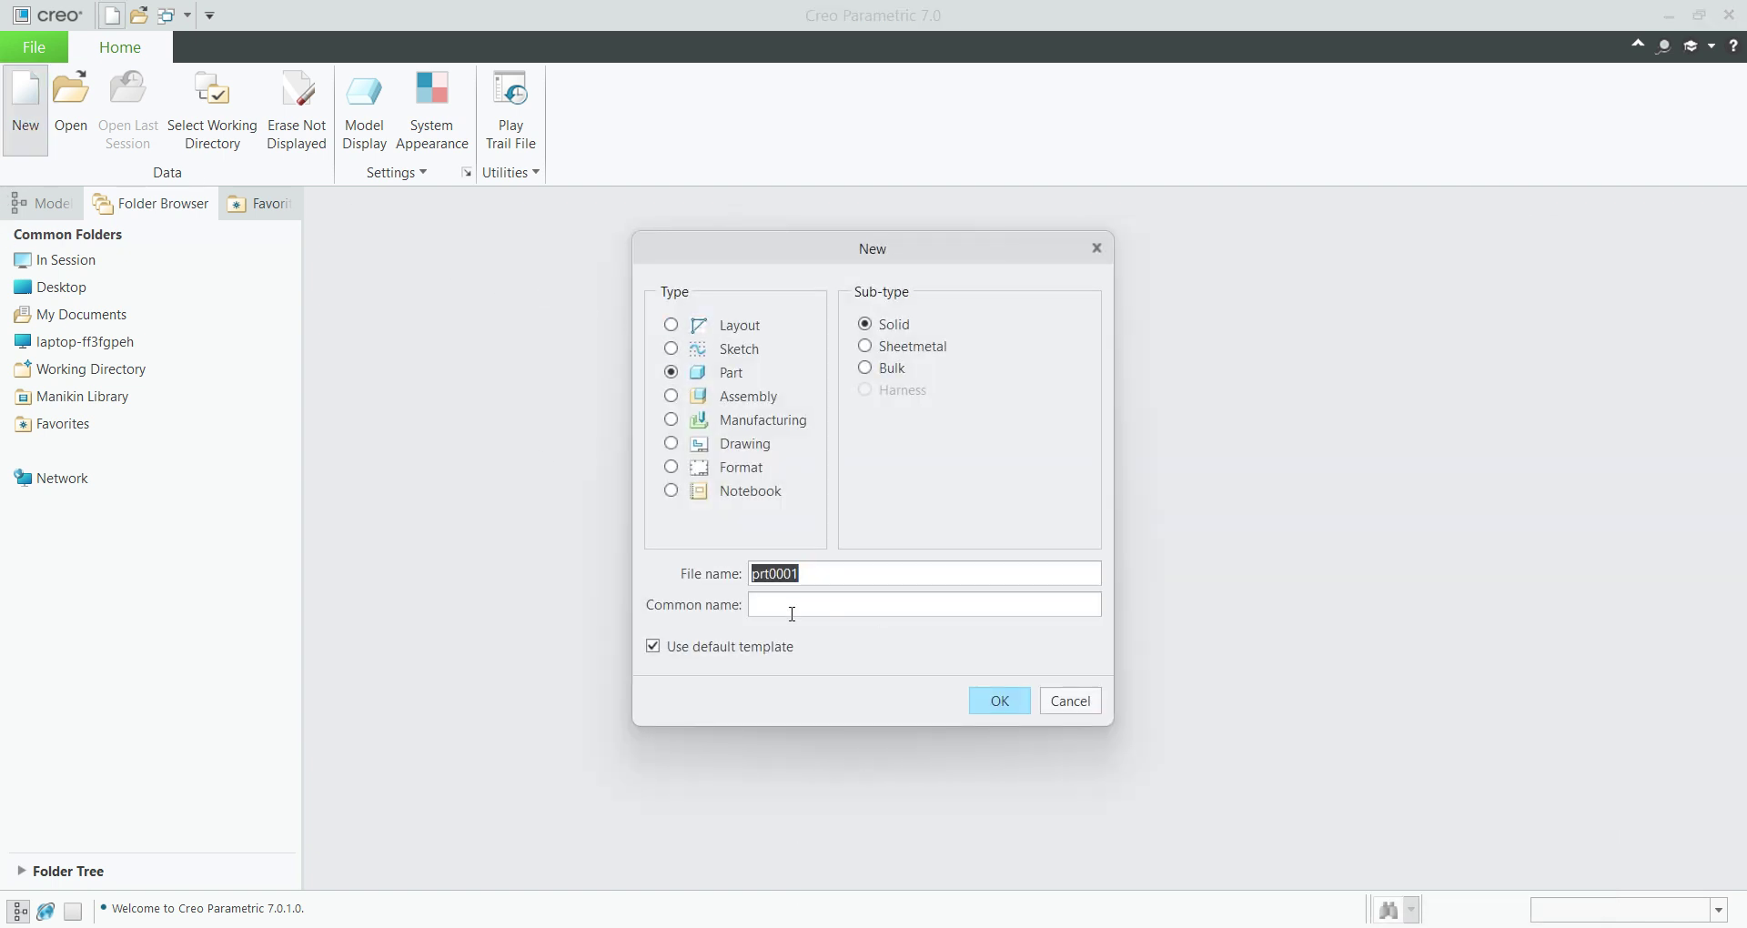
left_click(652, 647)
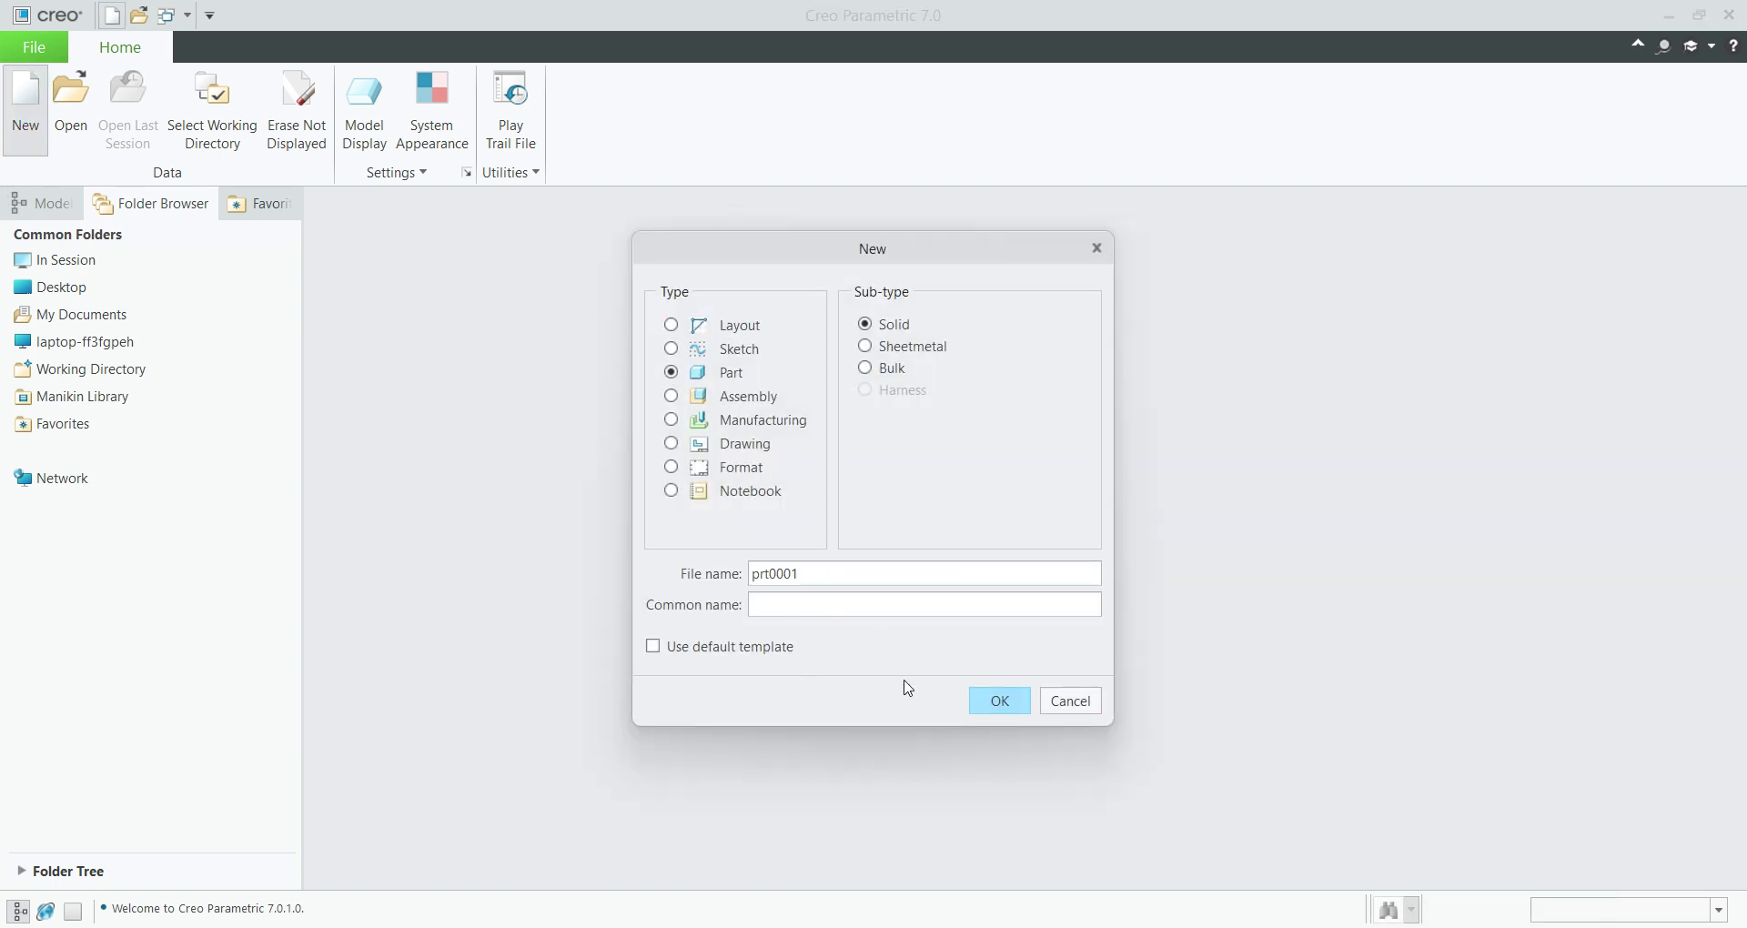
left_click(1000, 702)
scroll(784, 382, "down", 3)
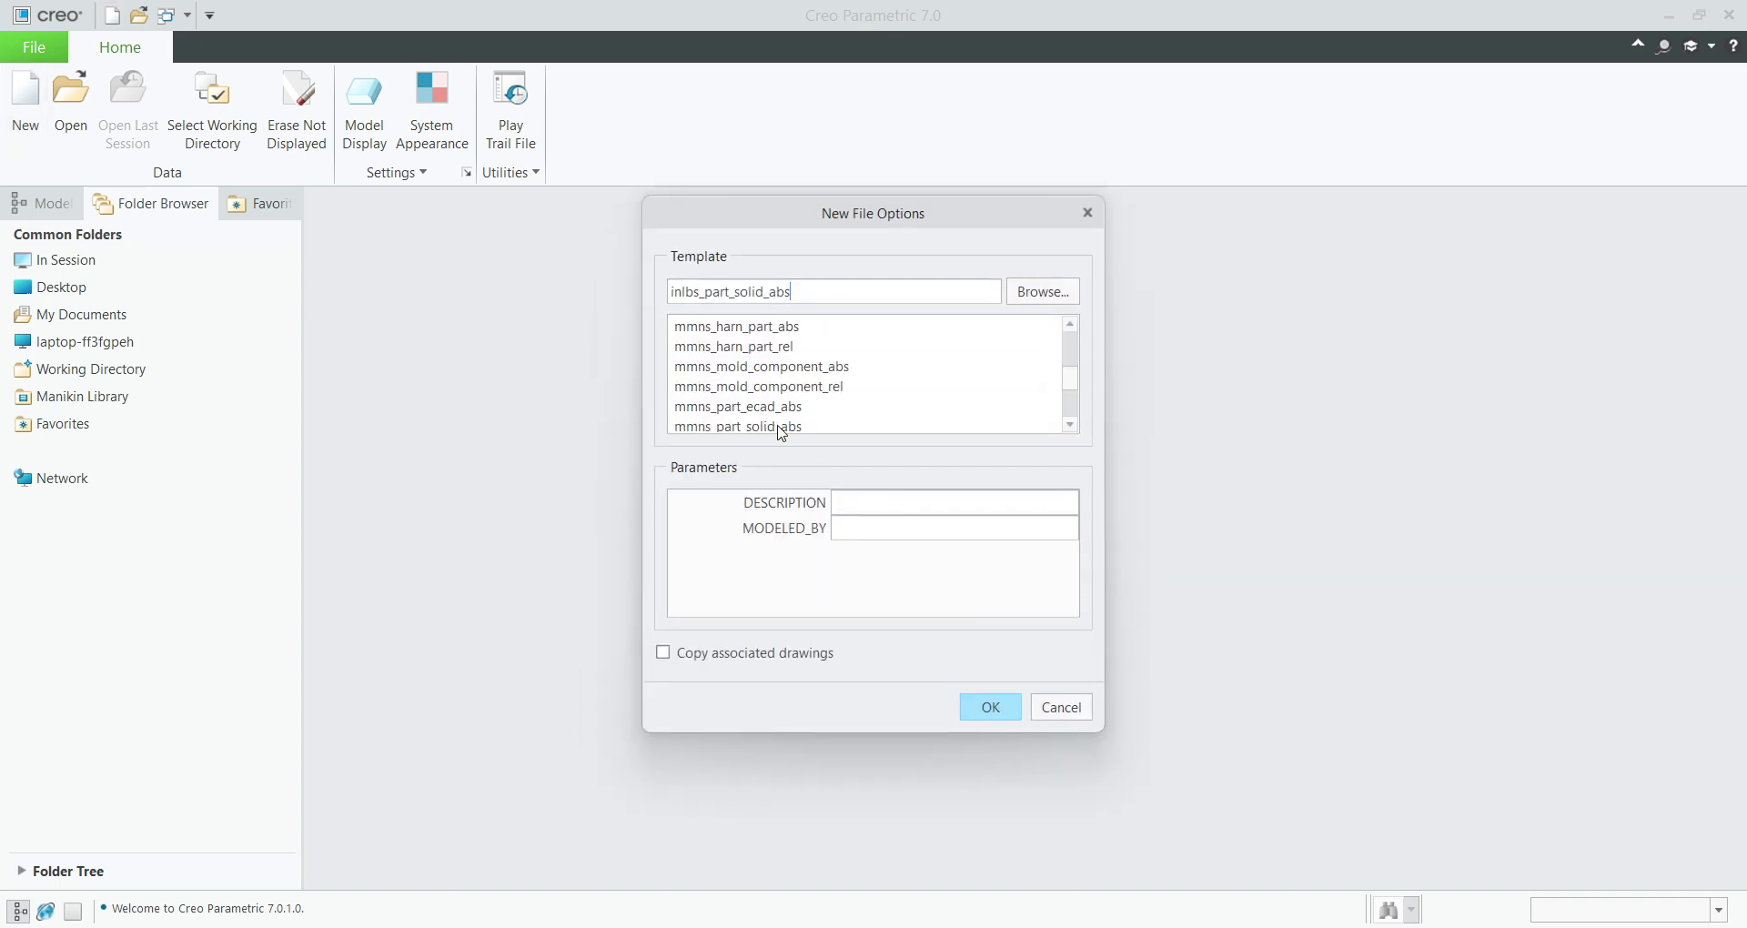
left_click(787, 425)
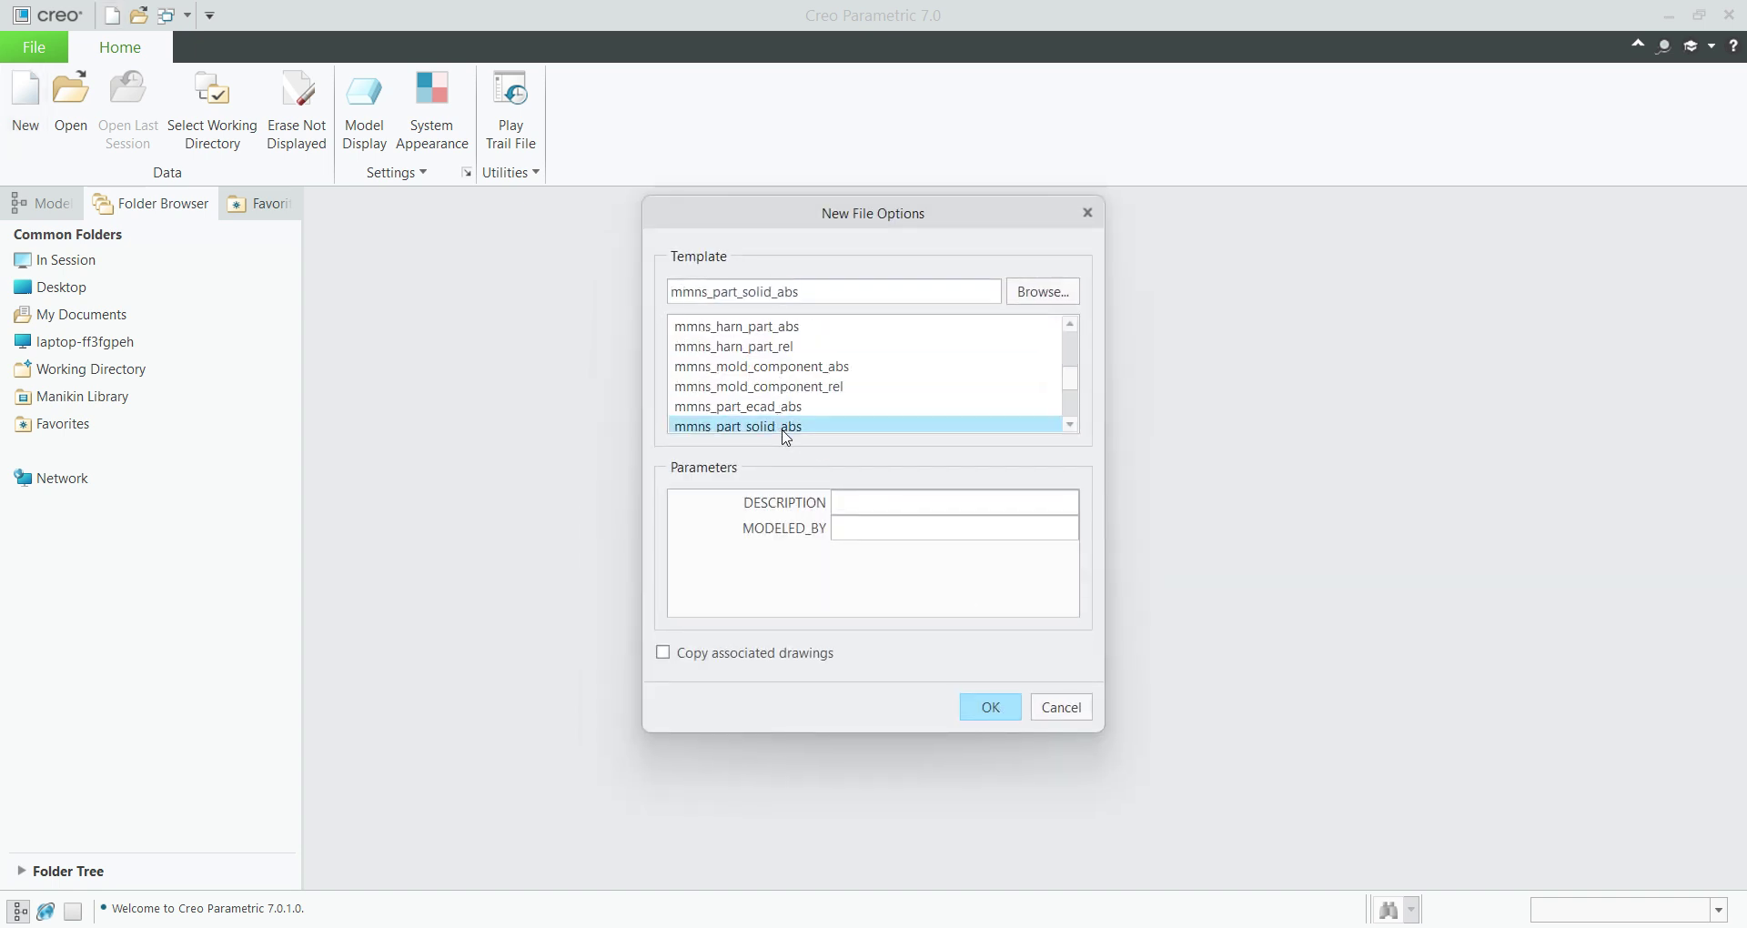
left_click(989, 707)
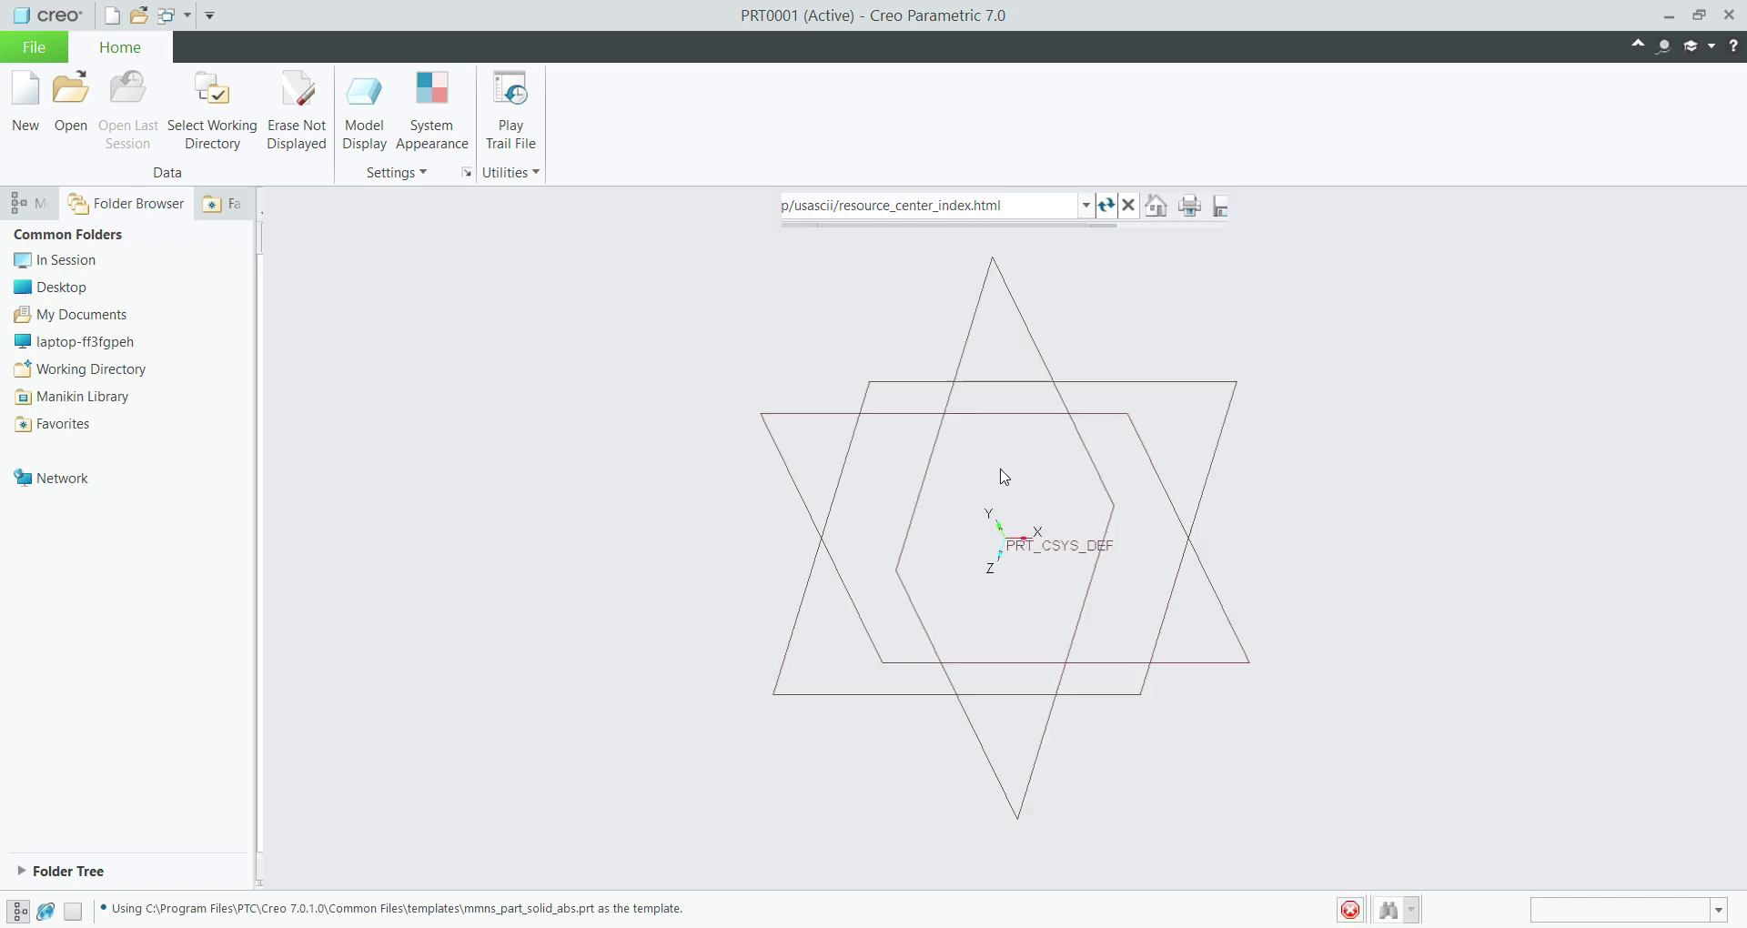
Start a sketch on the TOP plane and draw a center rectangle about 339 by 177 mm centered on the origin
left_click(1131, 708)
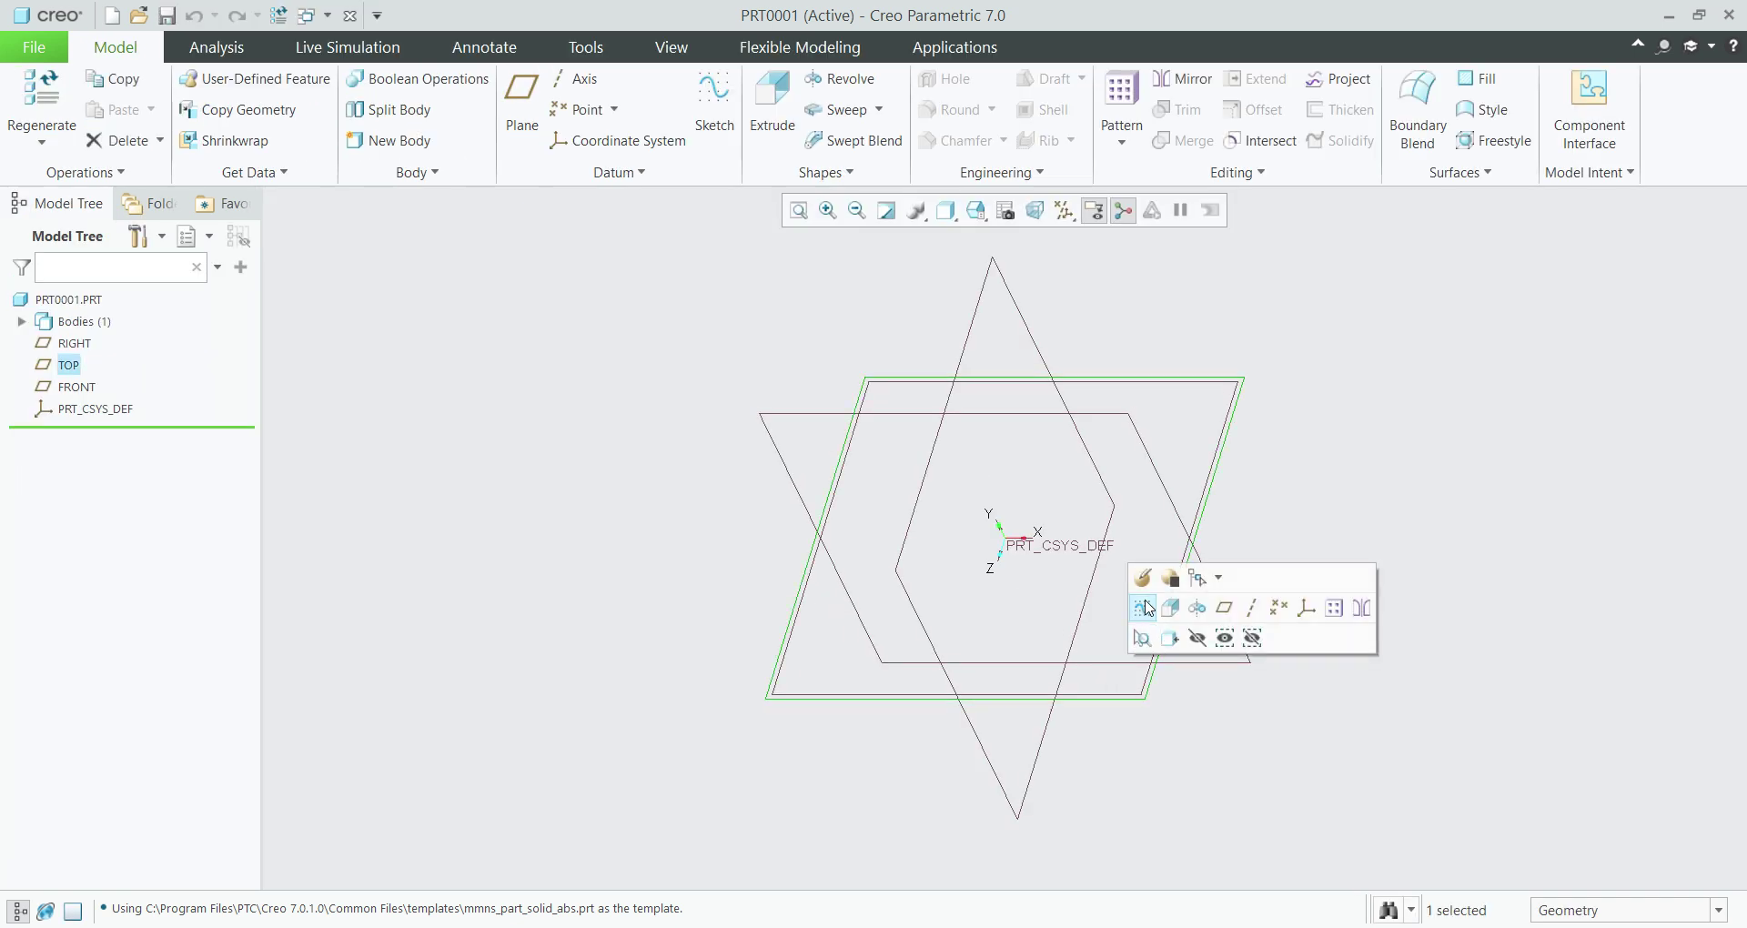
left_click(1148, 608)
left_click(1049, 210)
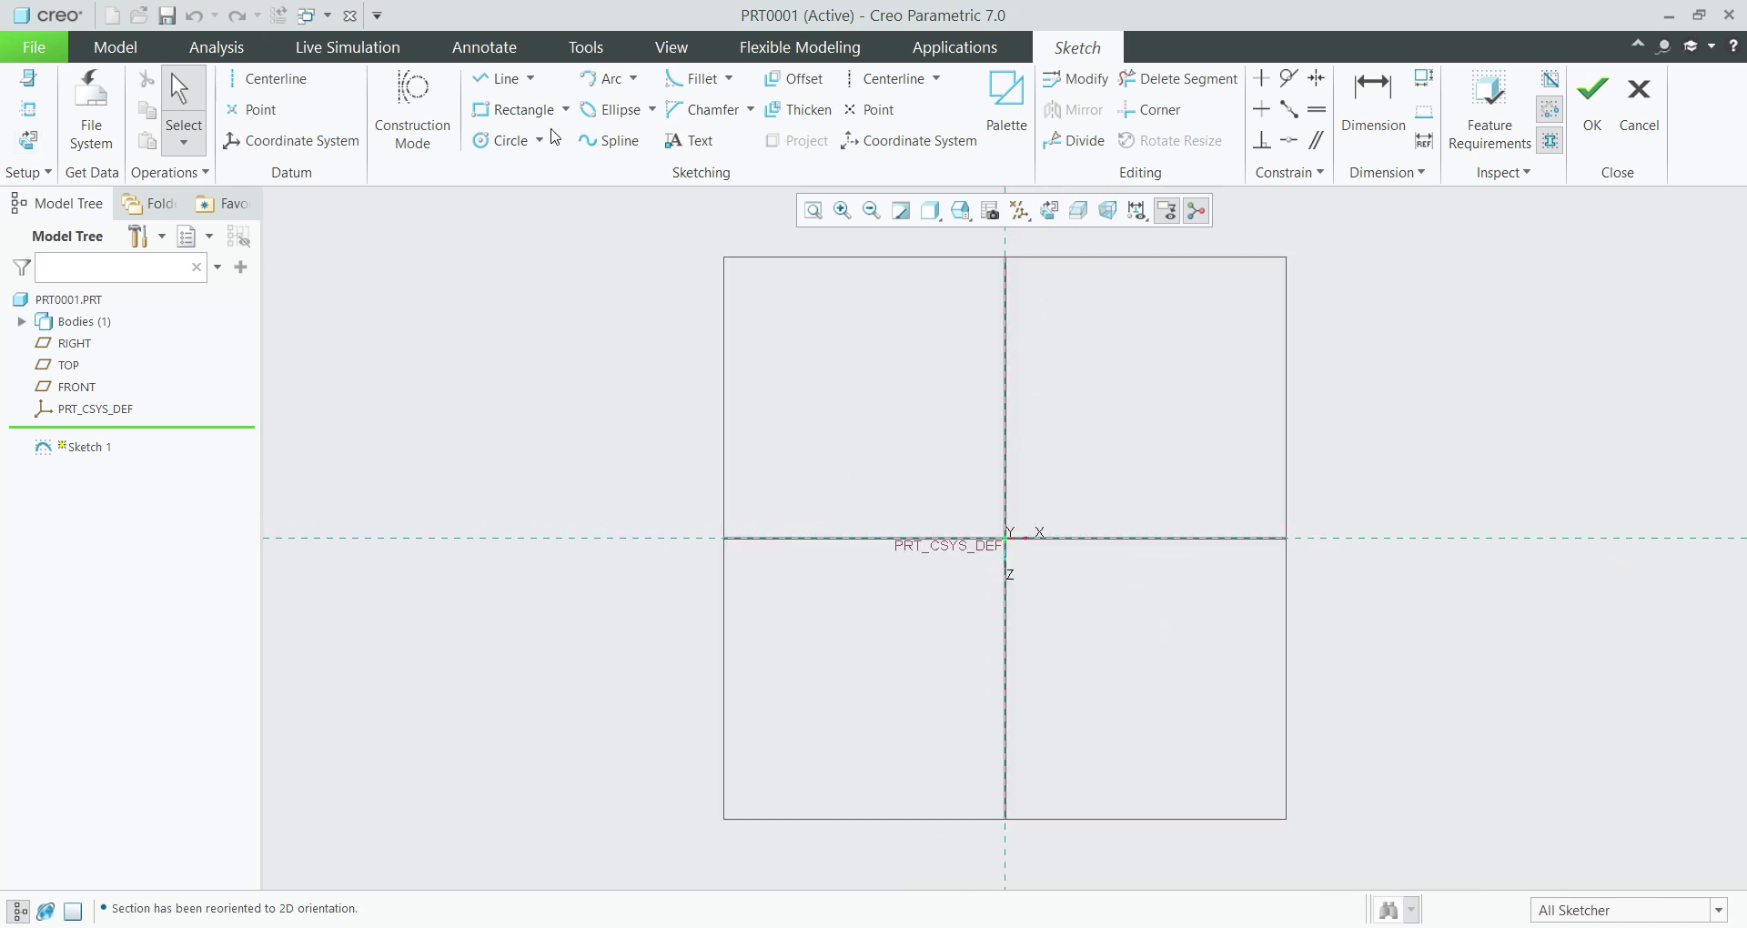
left_click(565, 109)
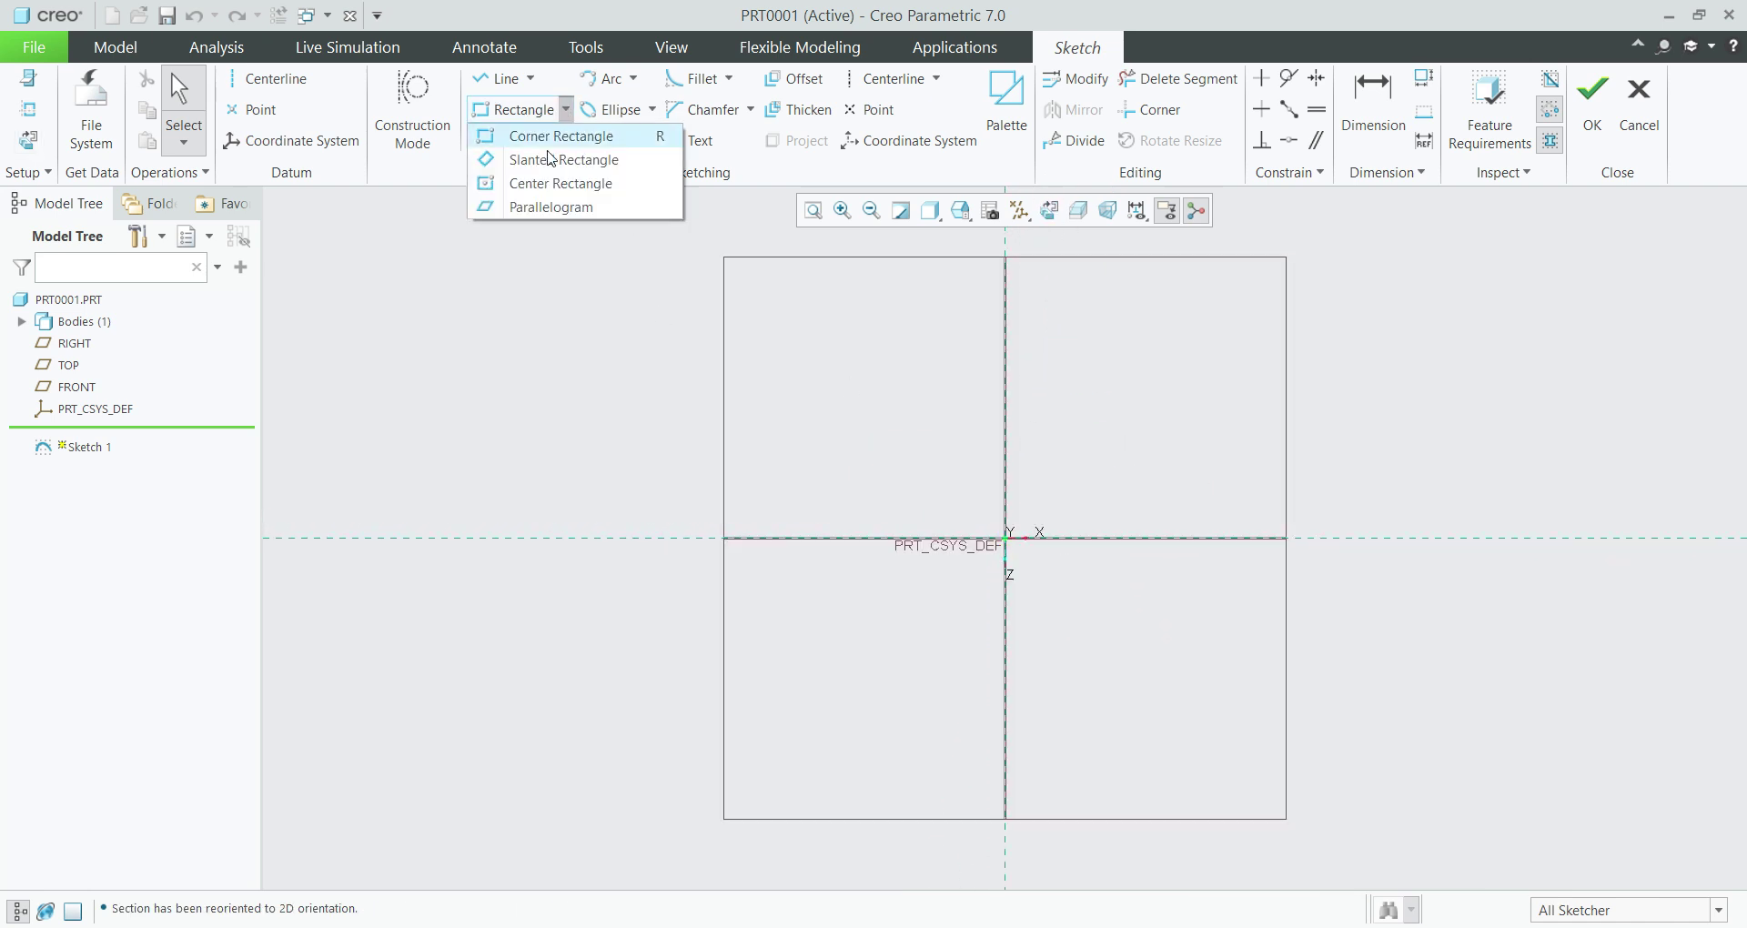
left_click(549, 183)
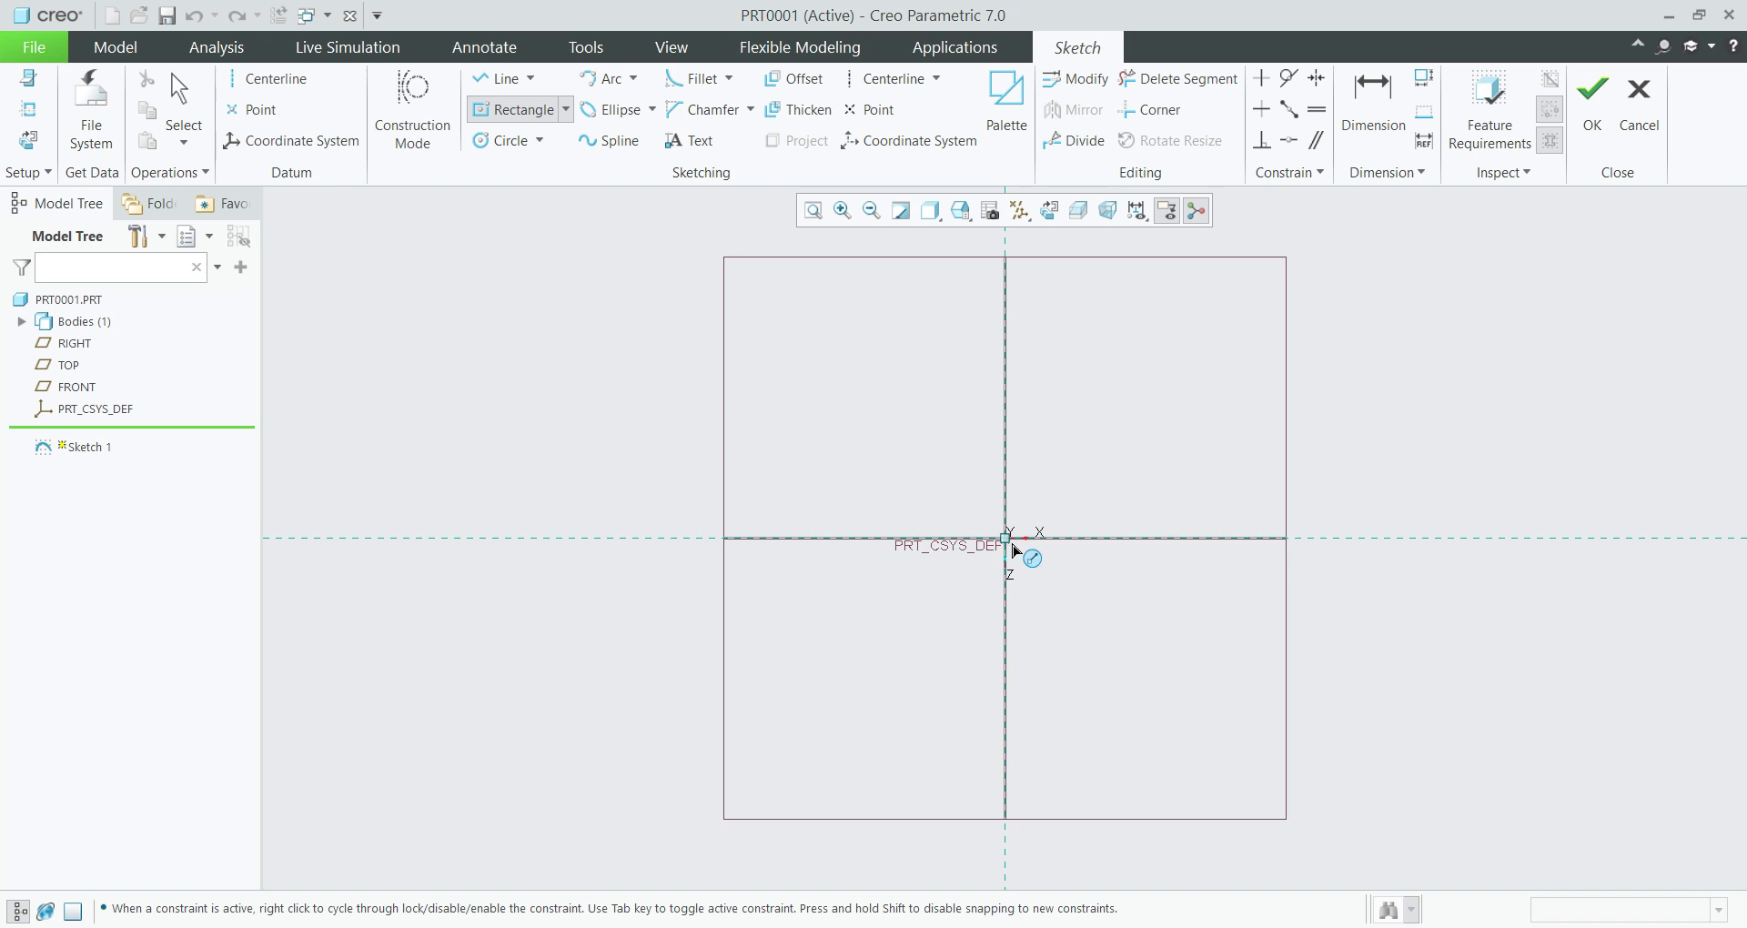
left_click(1005, 538)
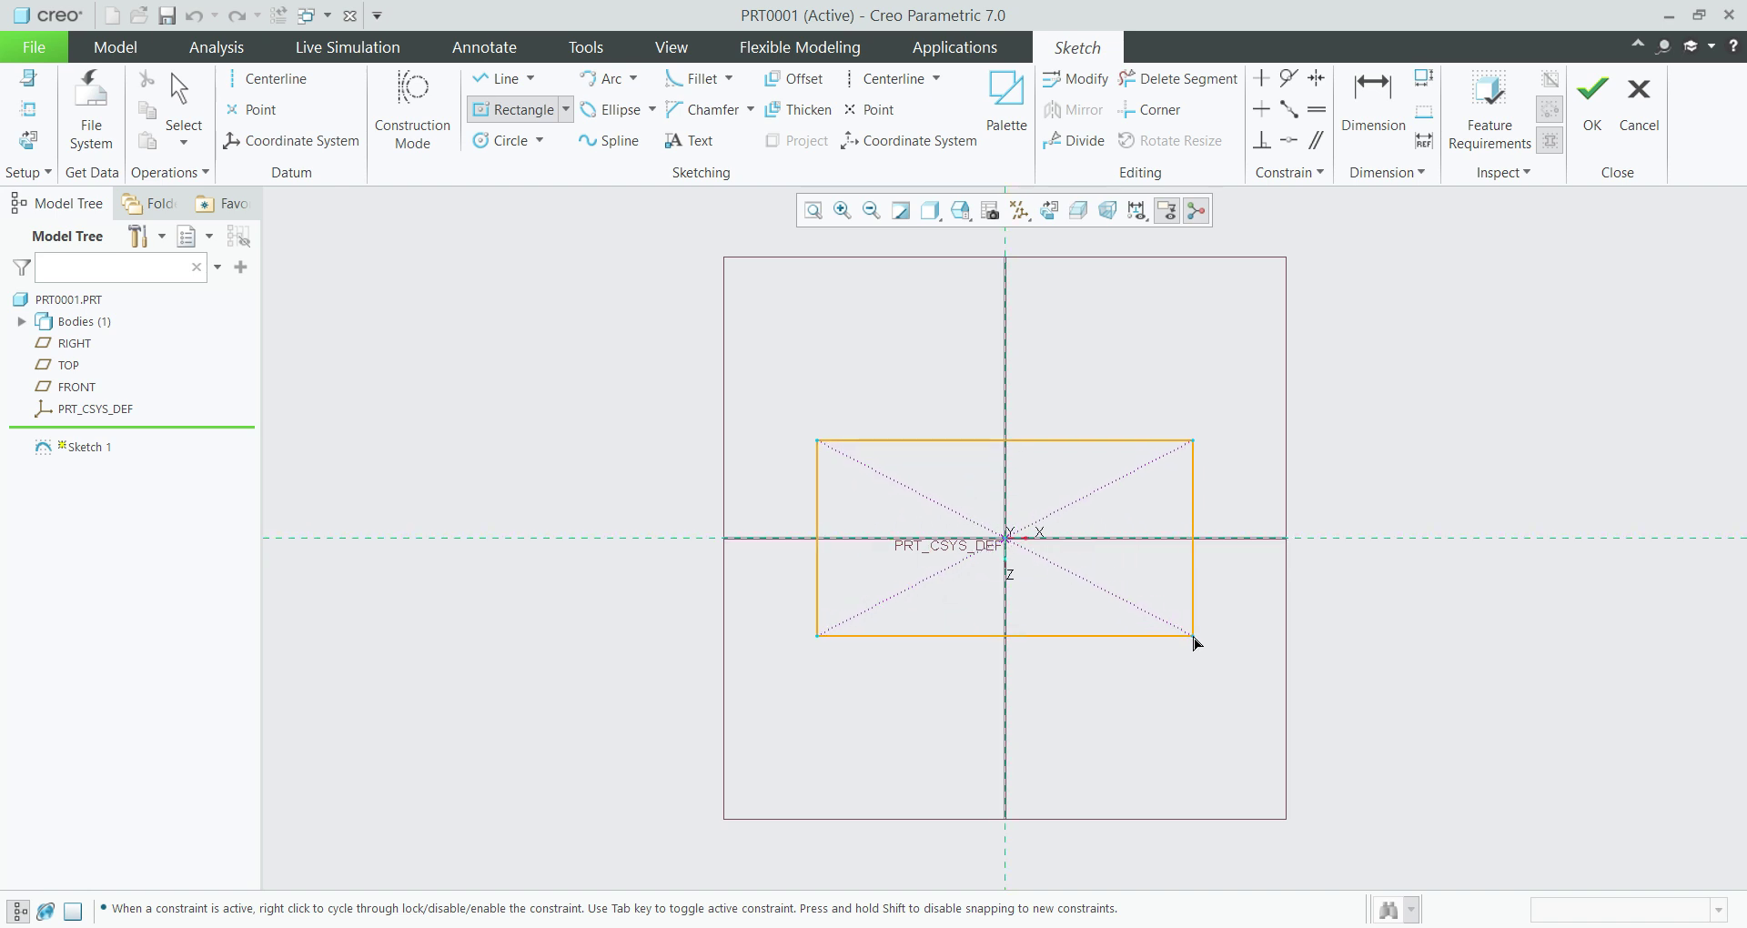
left_click(1192, 636)
middle_click(1489, 656)
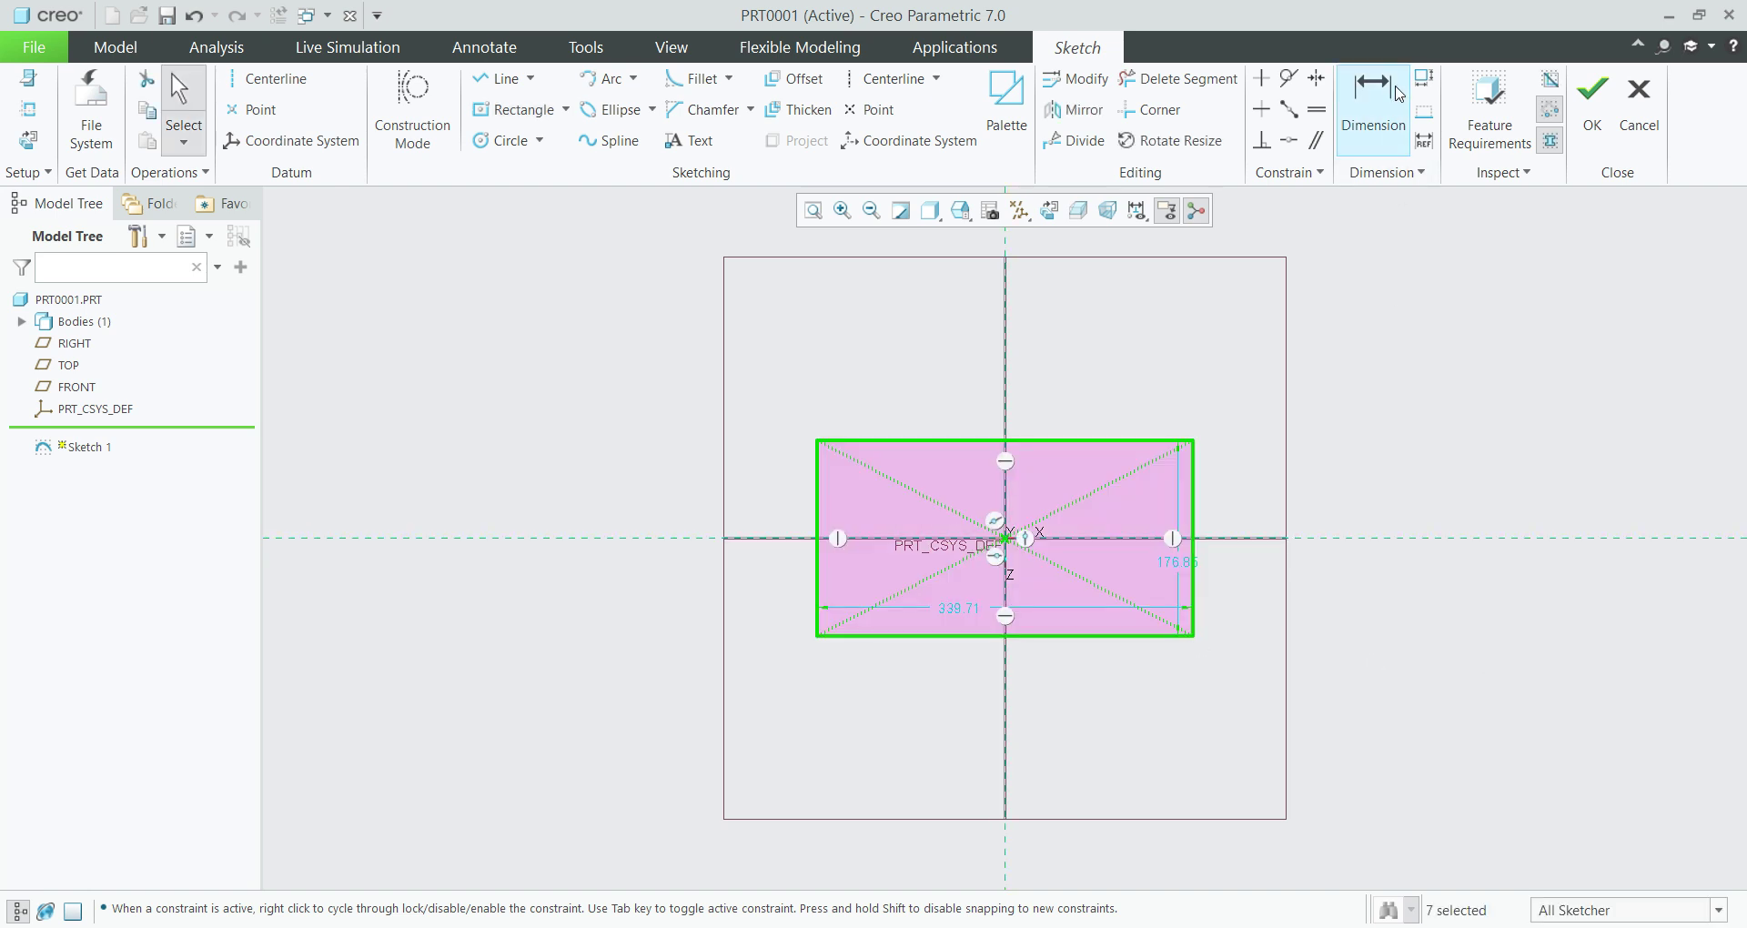
Set the rectangle's horizontal length to 75 mm and its vertical height to 50 mm
left_click(958, 620)
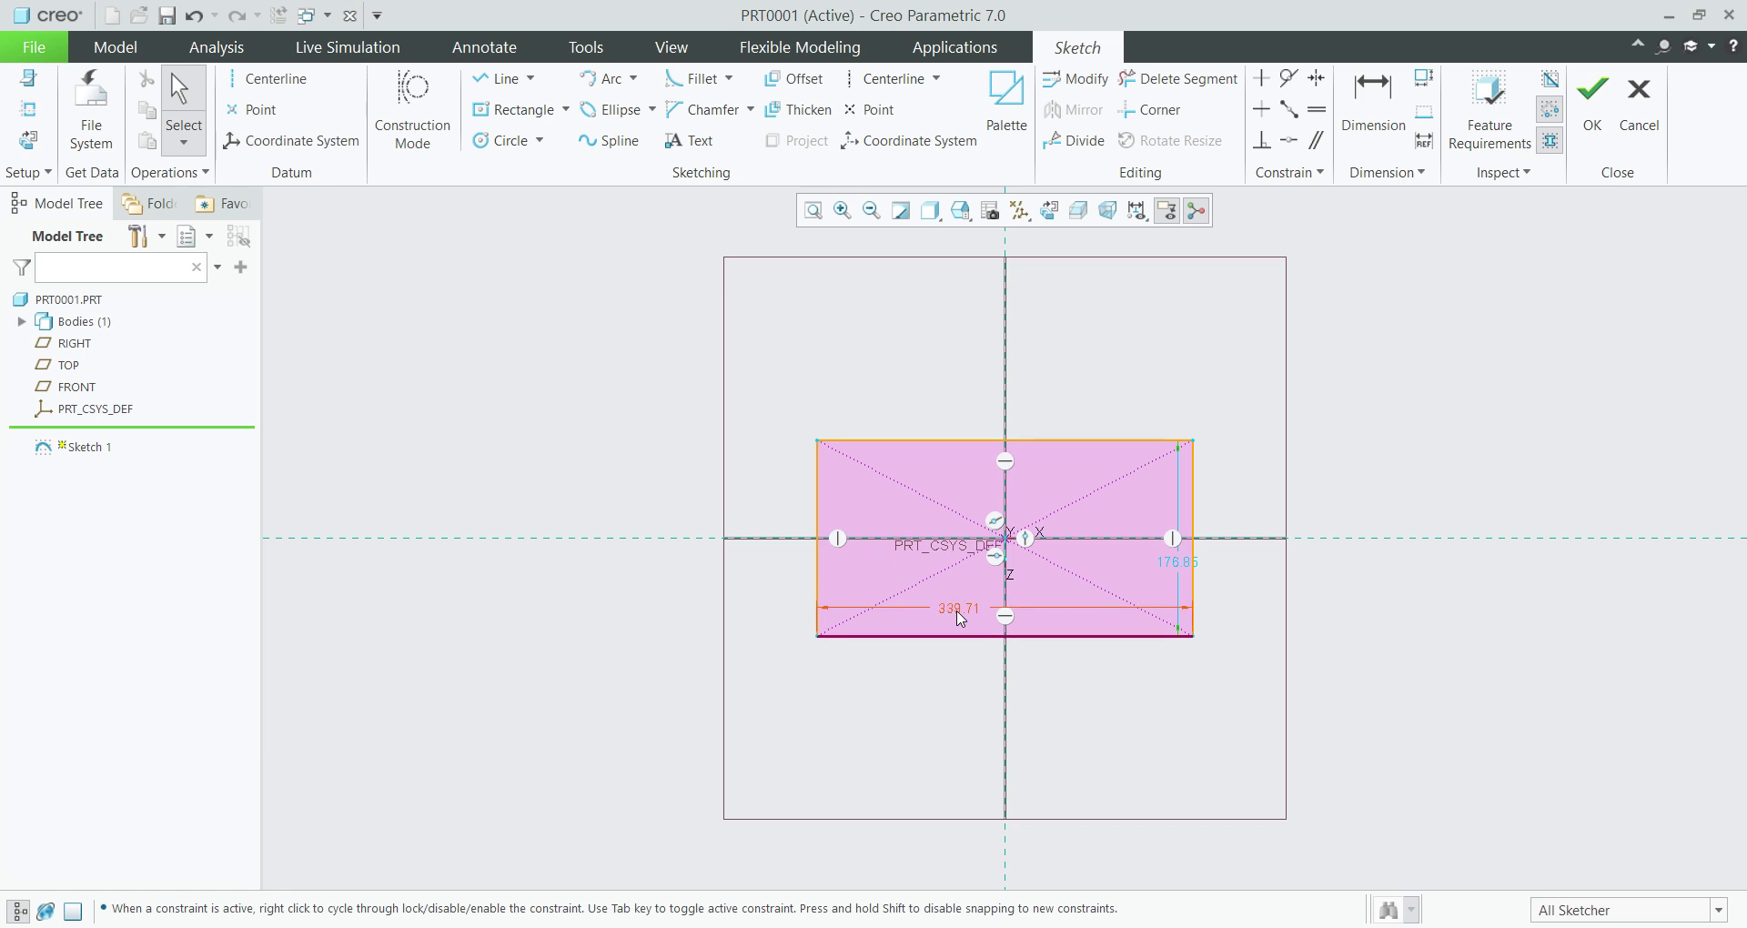
double_click(954, 610)
type("7")
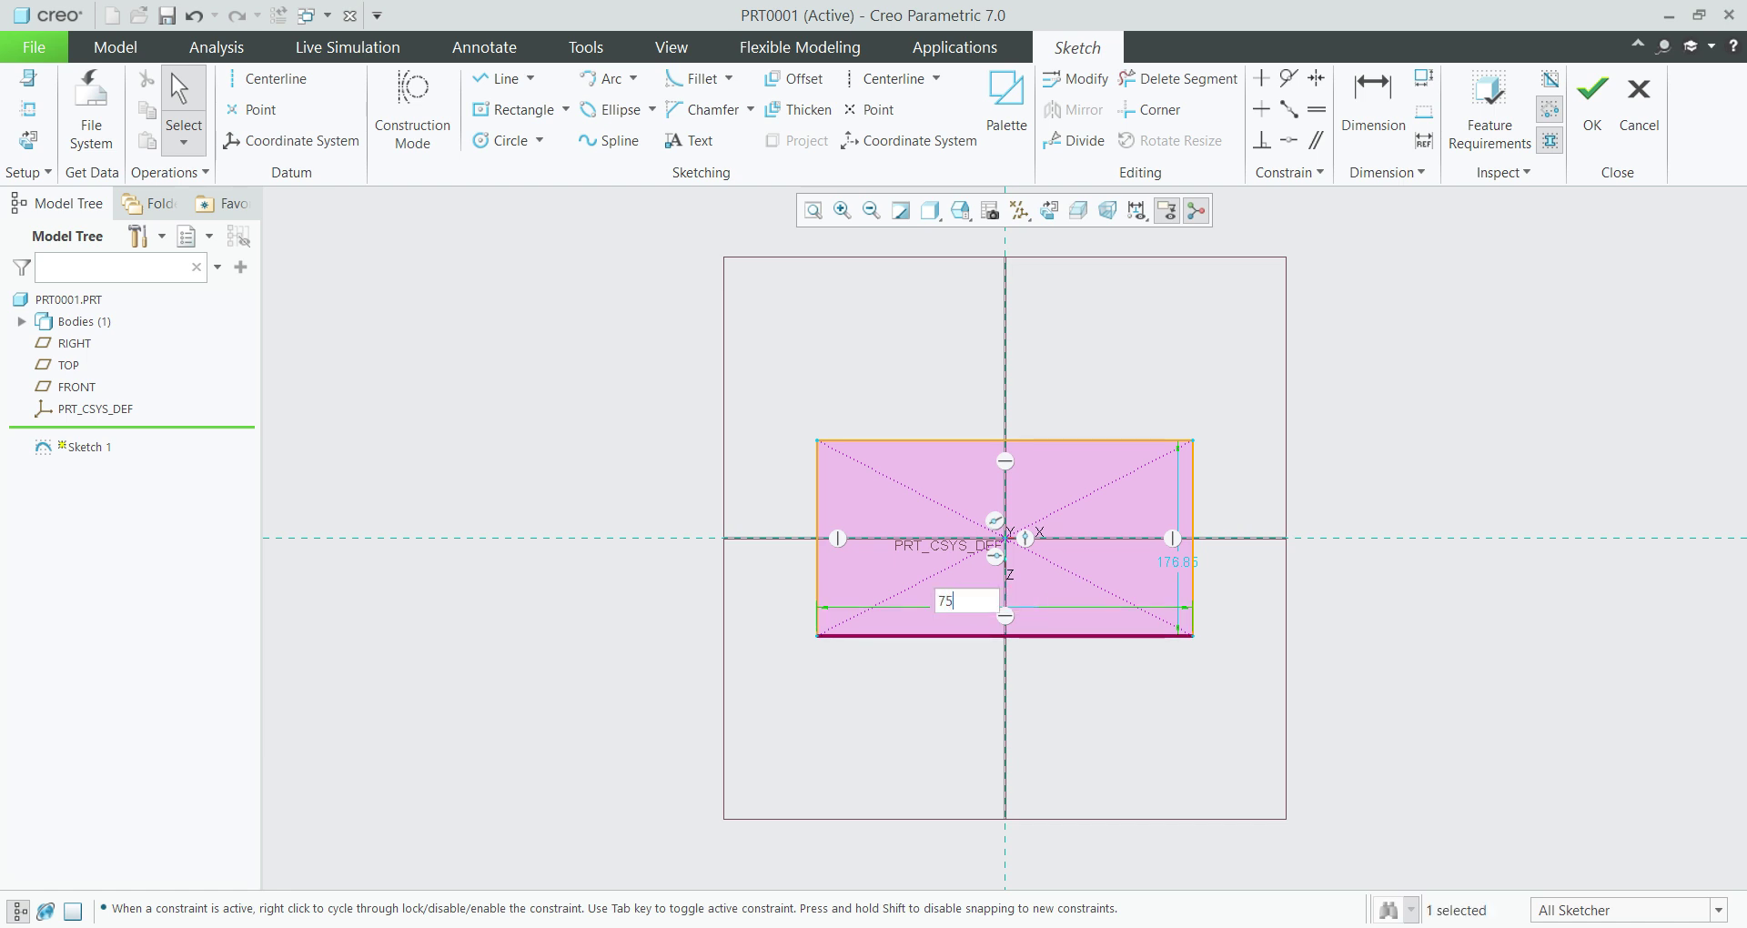
type("5")
key("Return")
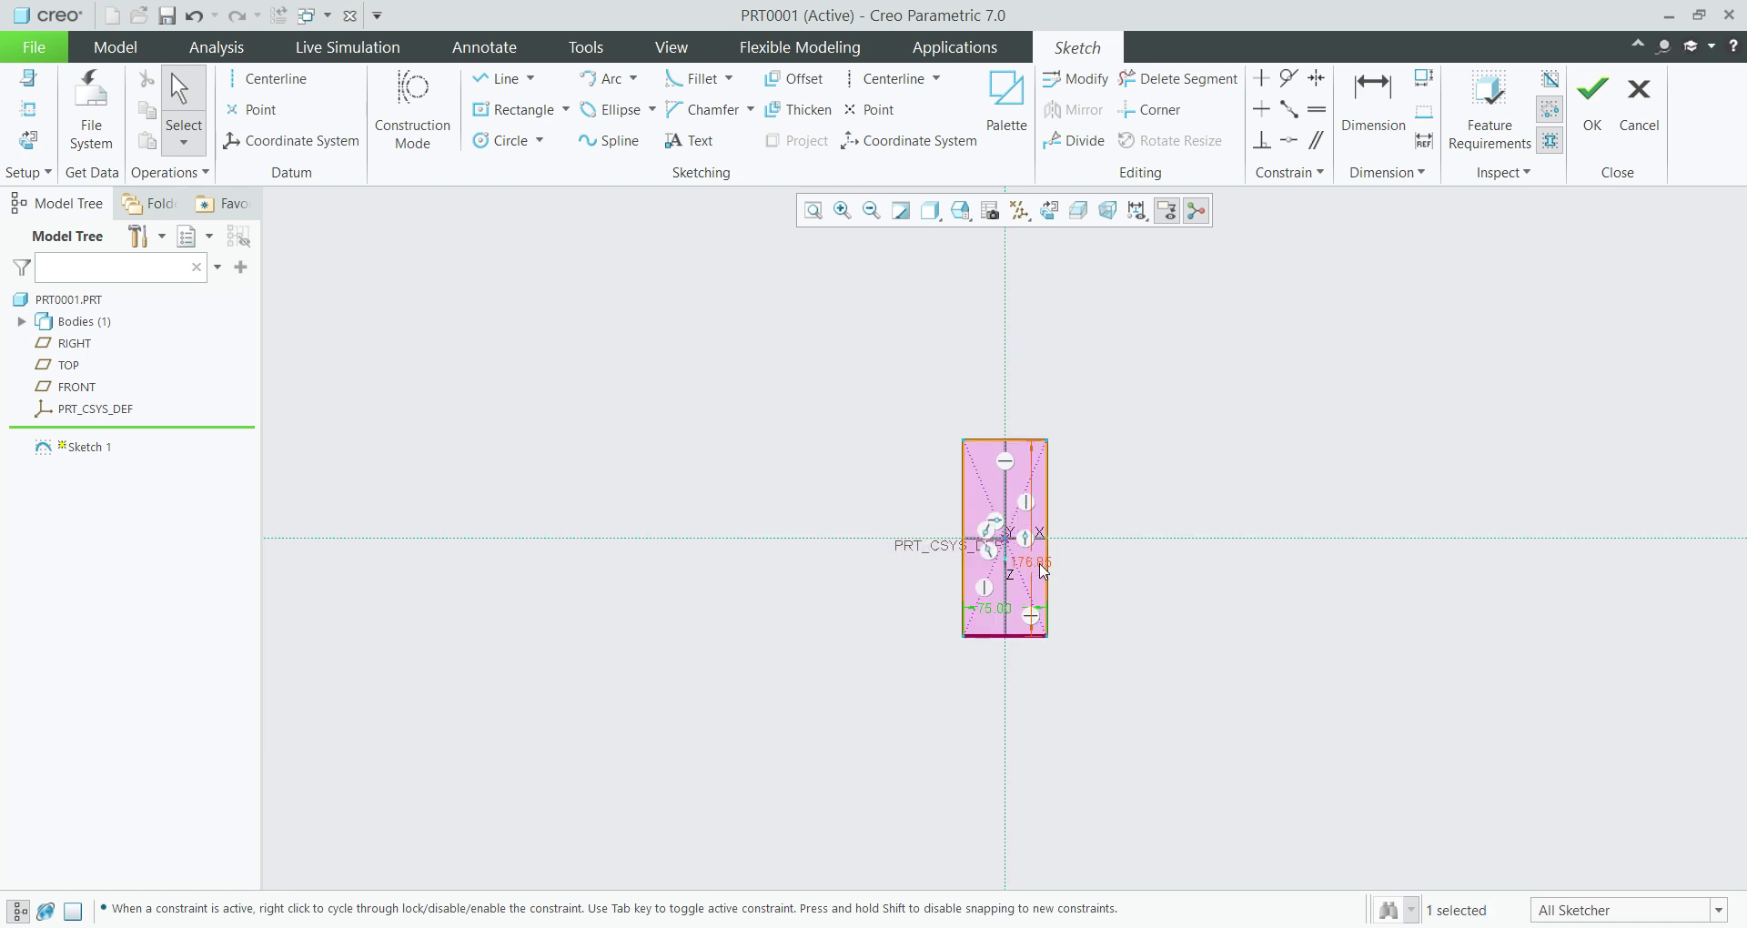
double_click(1043, 566)
type("50")
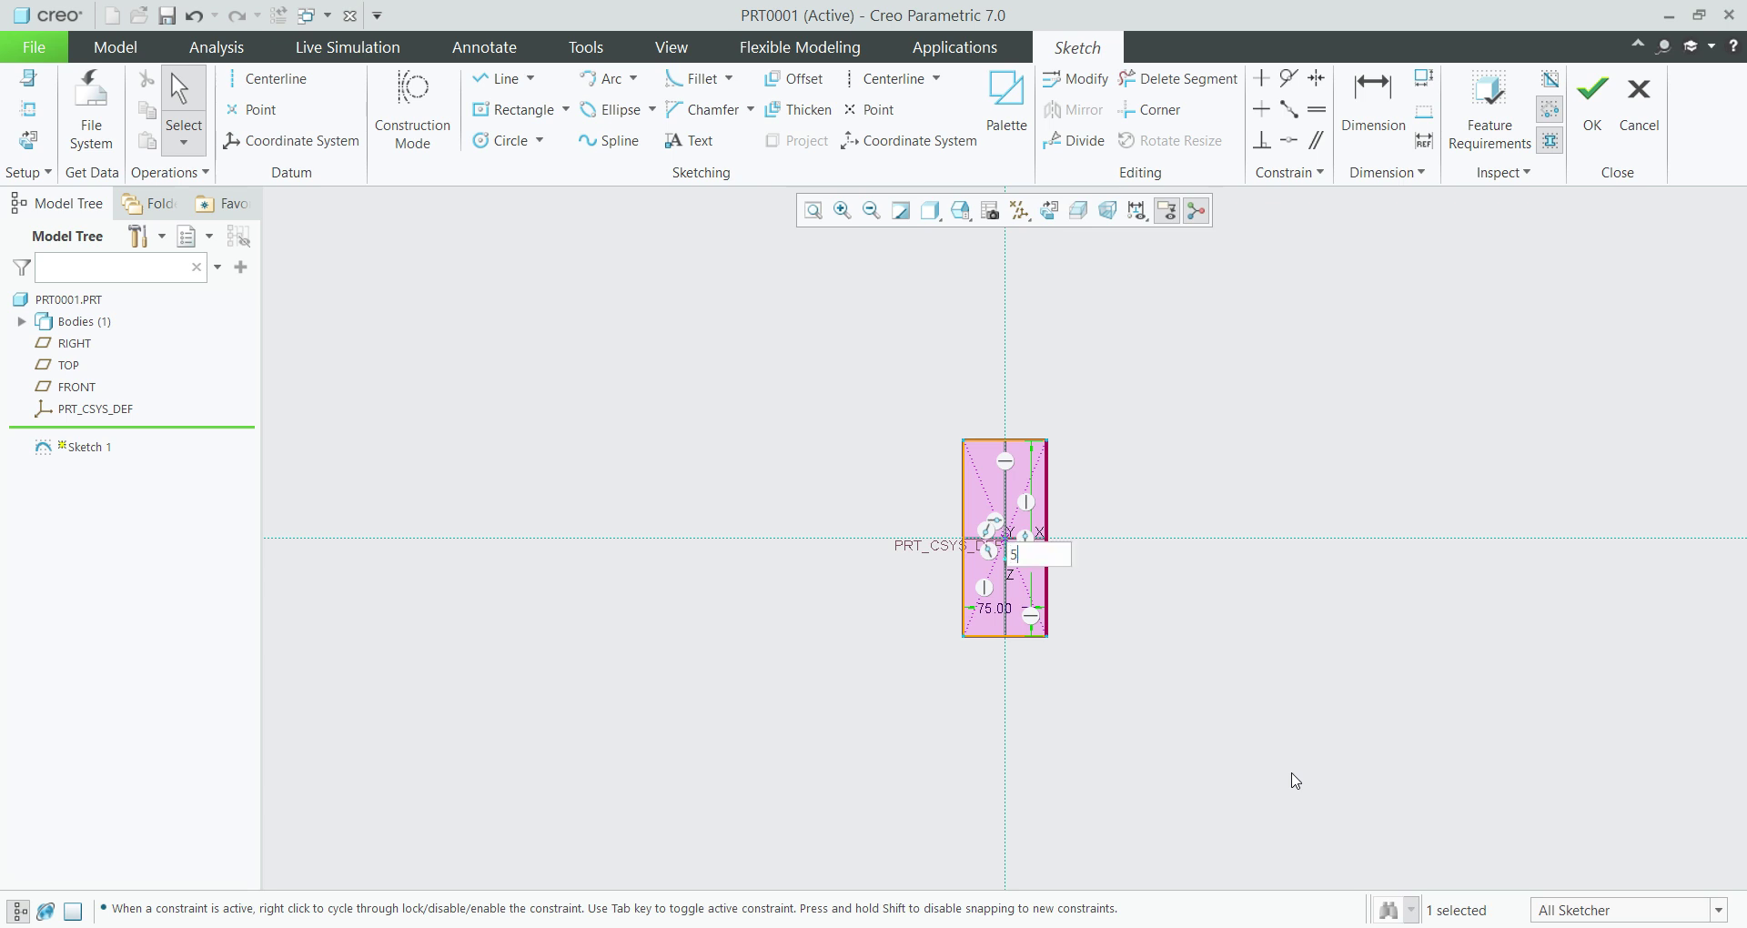
key("Return")
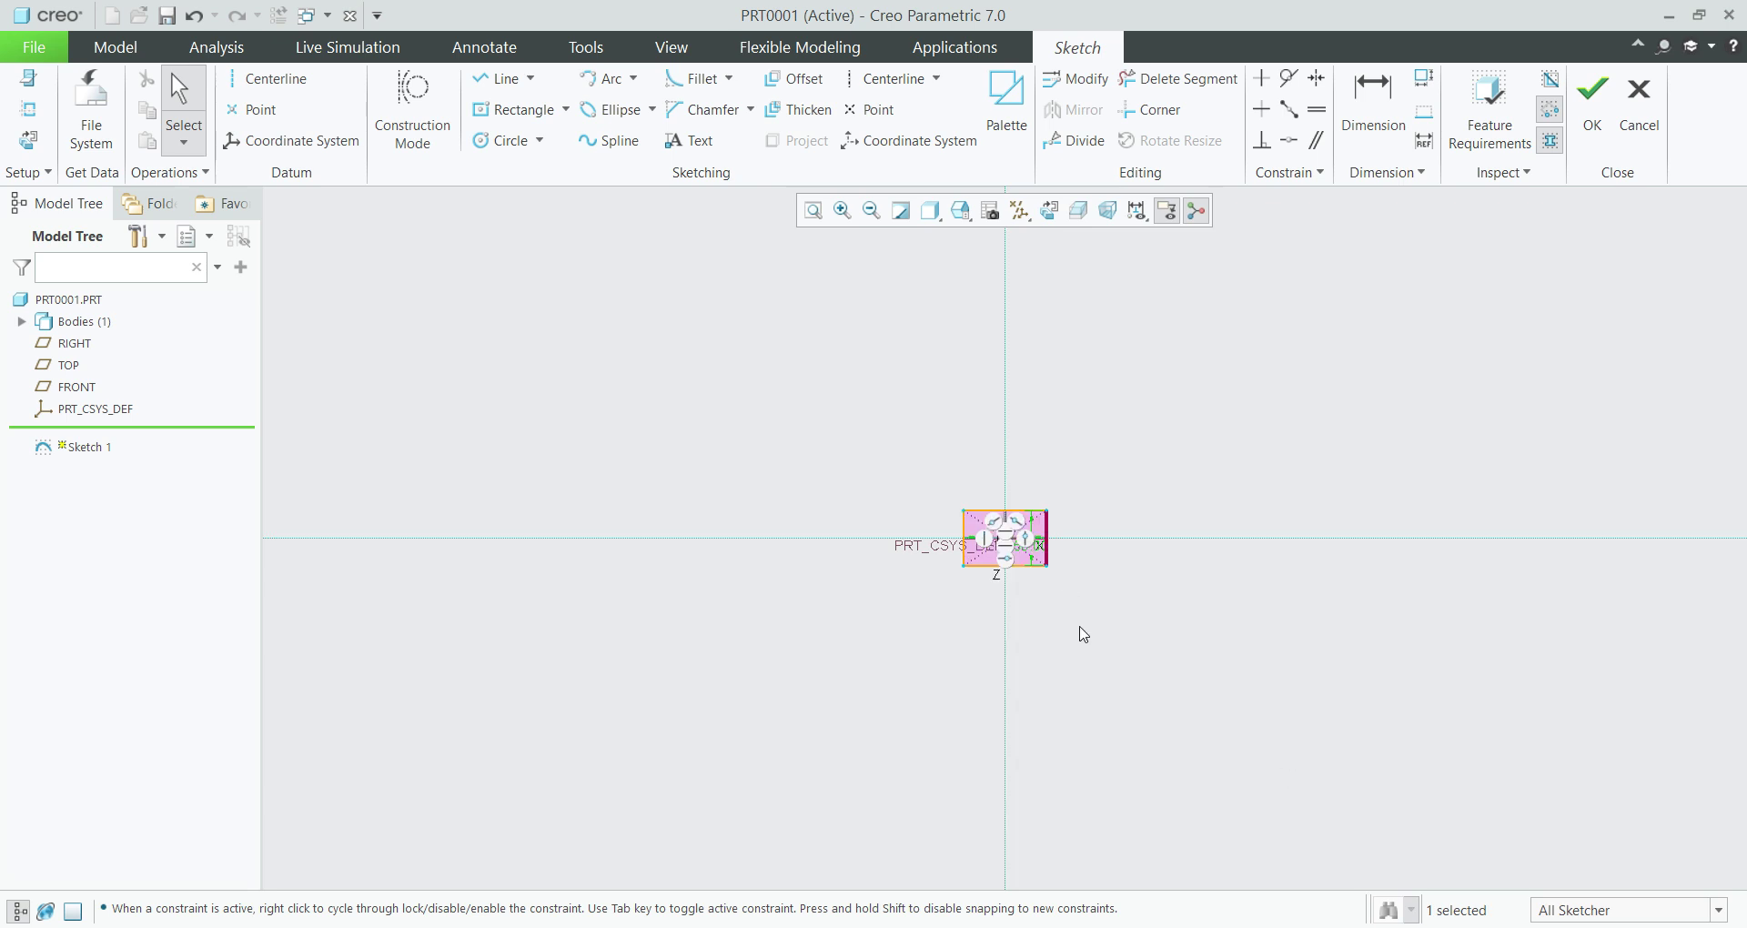
Sketch a circle centered on the midpoint of the rectangle's right edge and passing through that edge's corners
scroll(1010, 557, "down", 7)
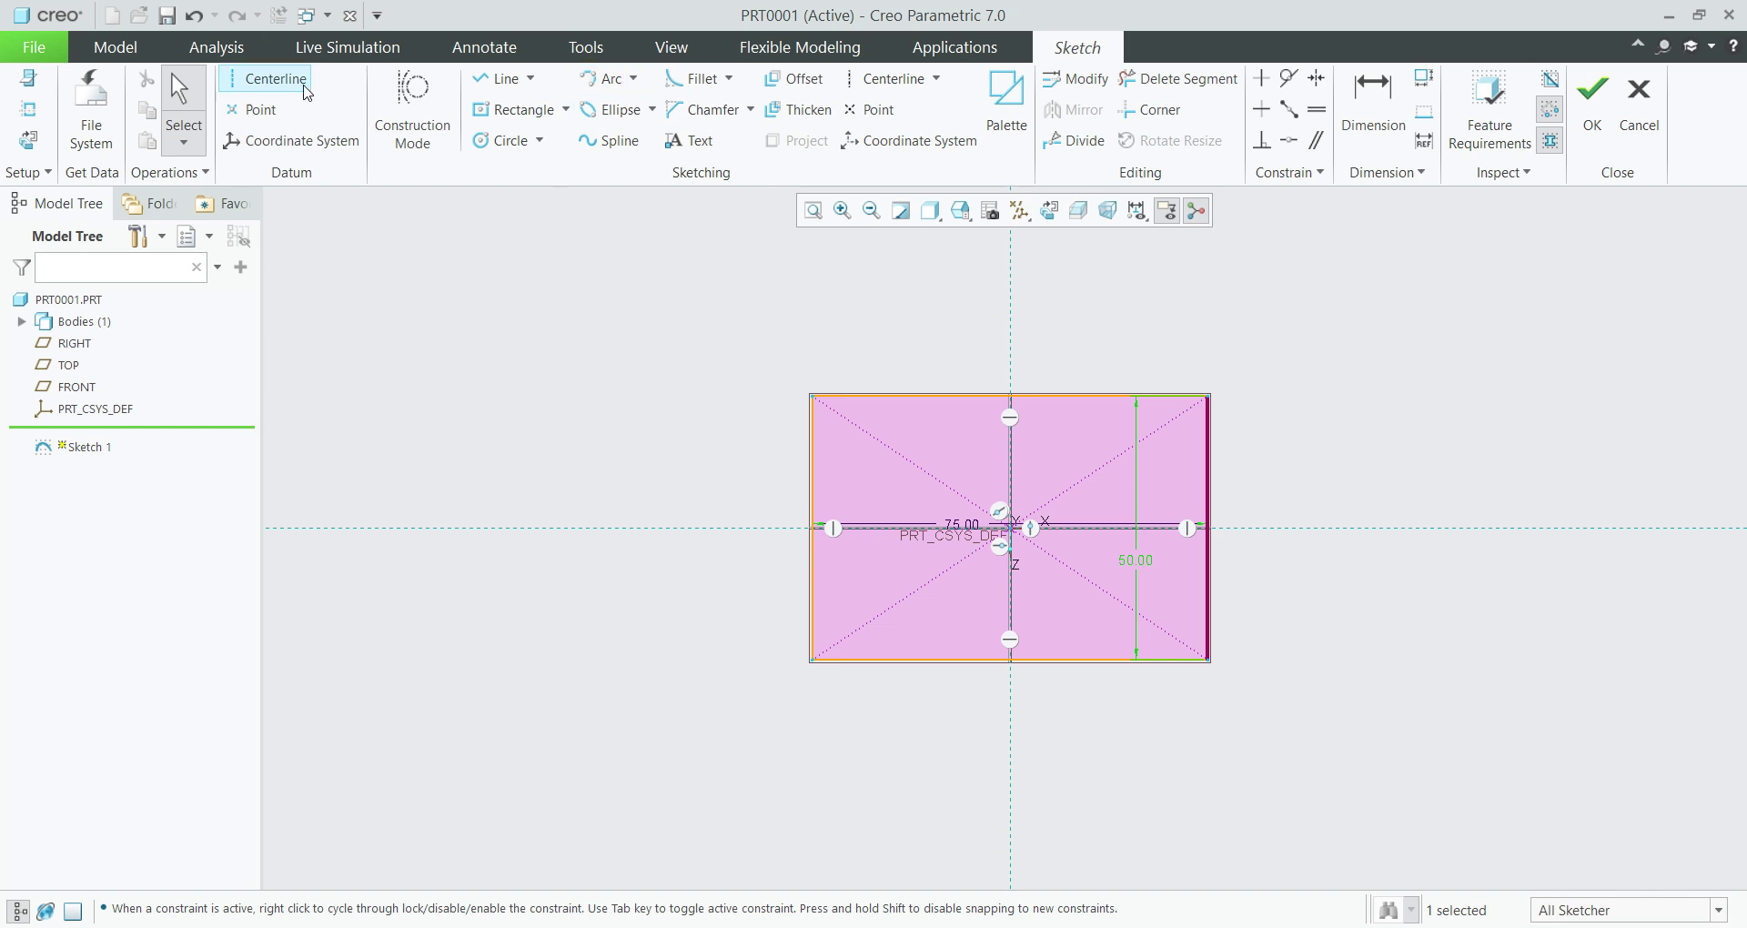
left_click(503, 143)
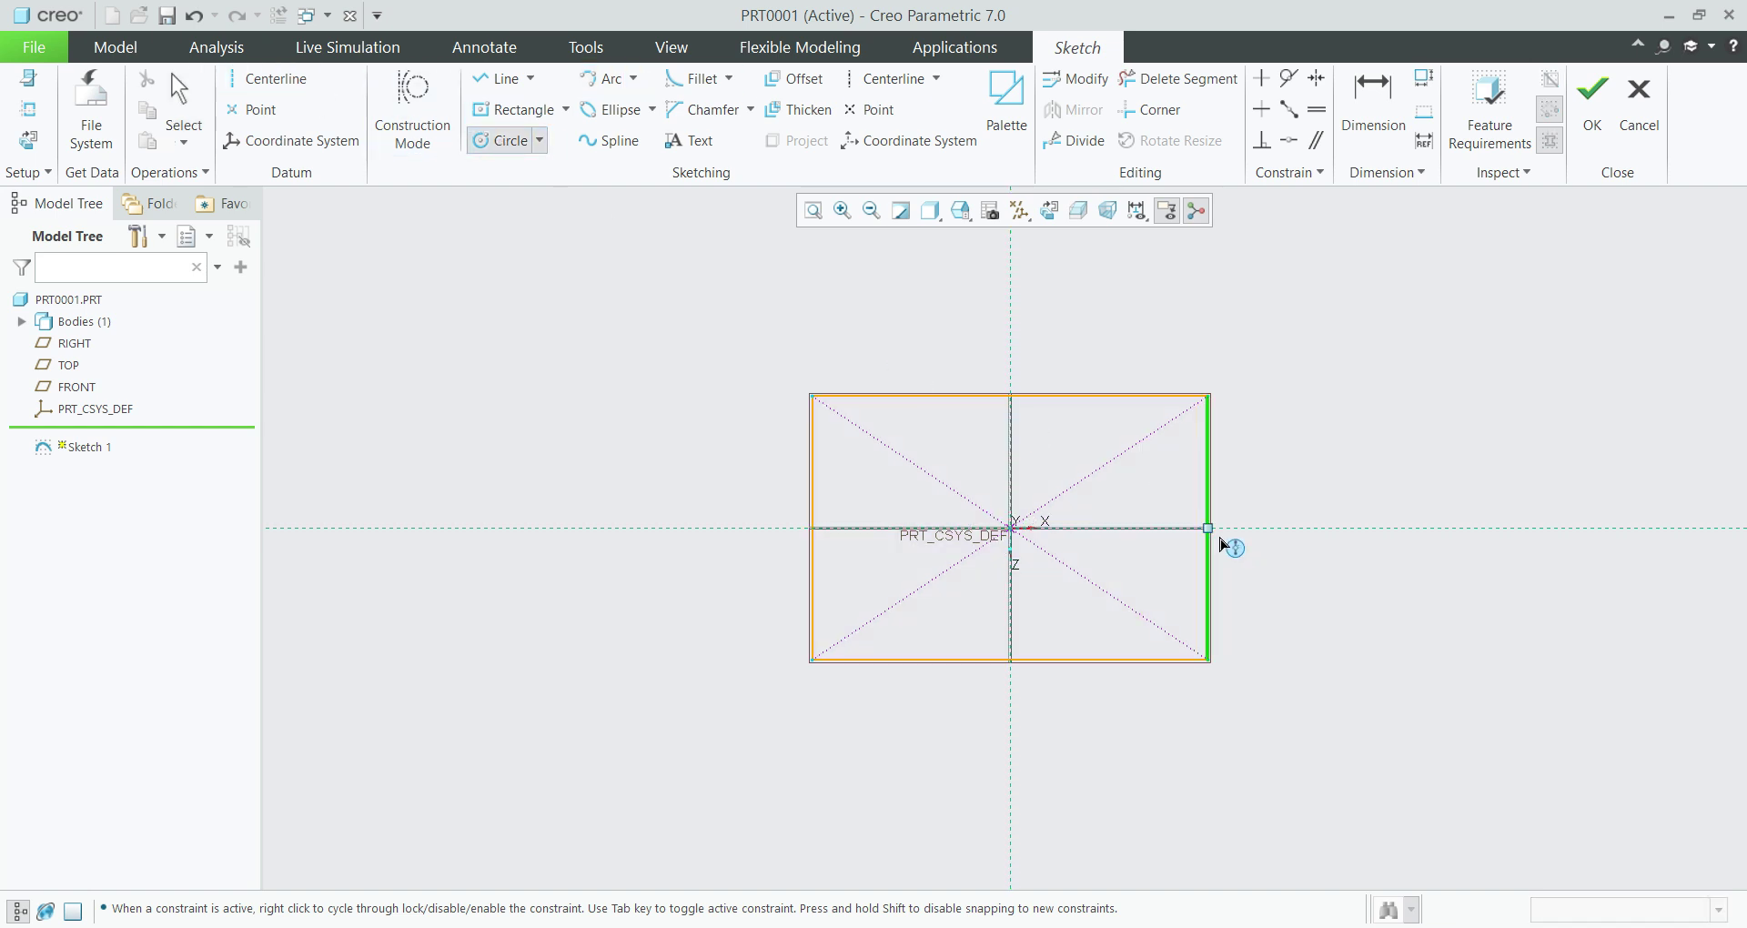
left_click(1207, 528)
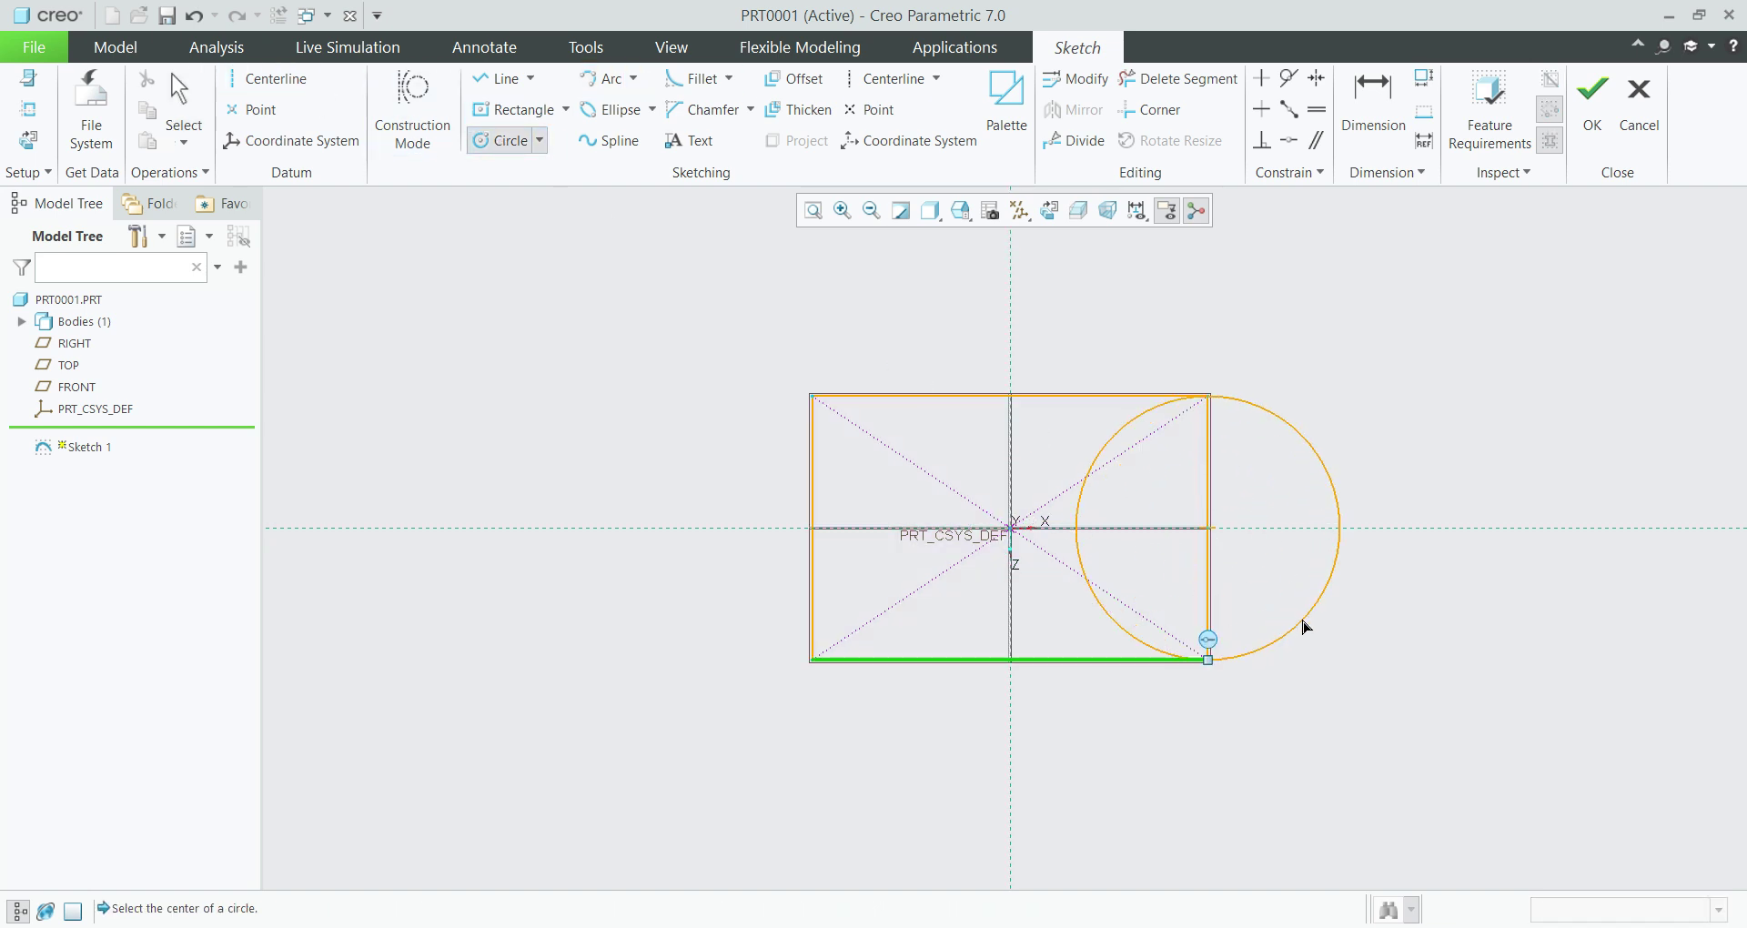
left_click(1305, 628)
middle_click(1466, 757)
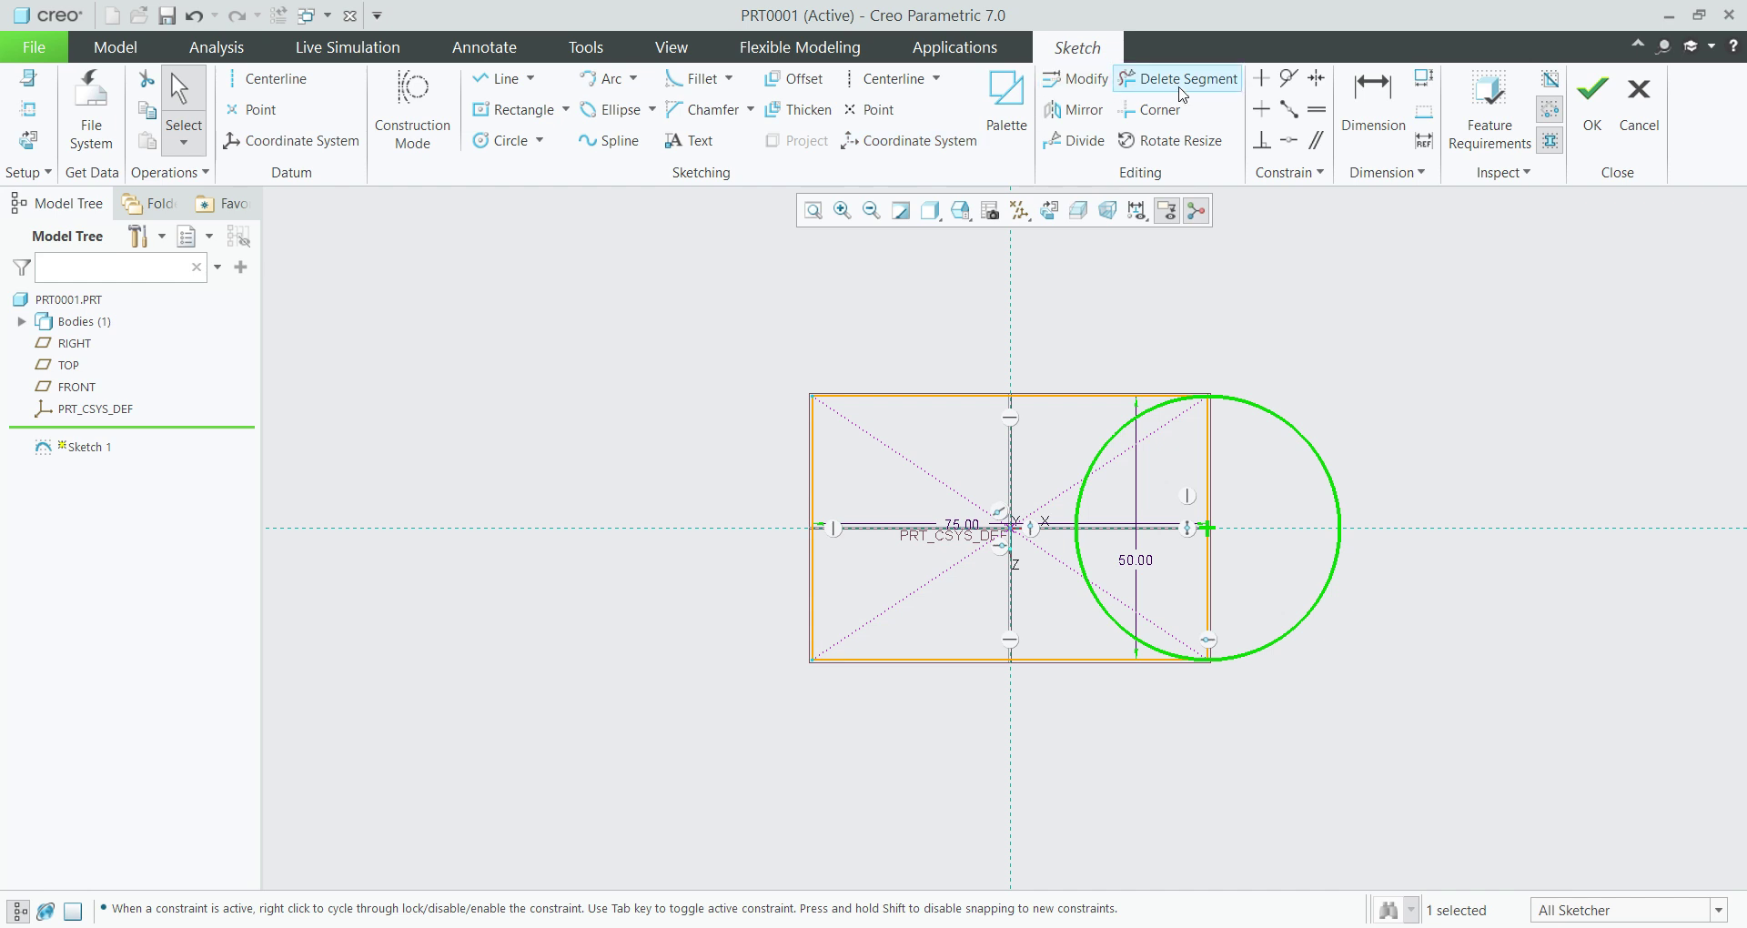
Trim away the rectangle's right edge and the circle's inner portion, leaving a rounded end on the profile
left_click(1178, 80)
left_click(1209, 592)
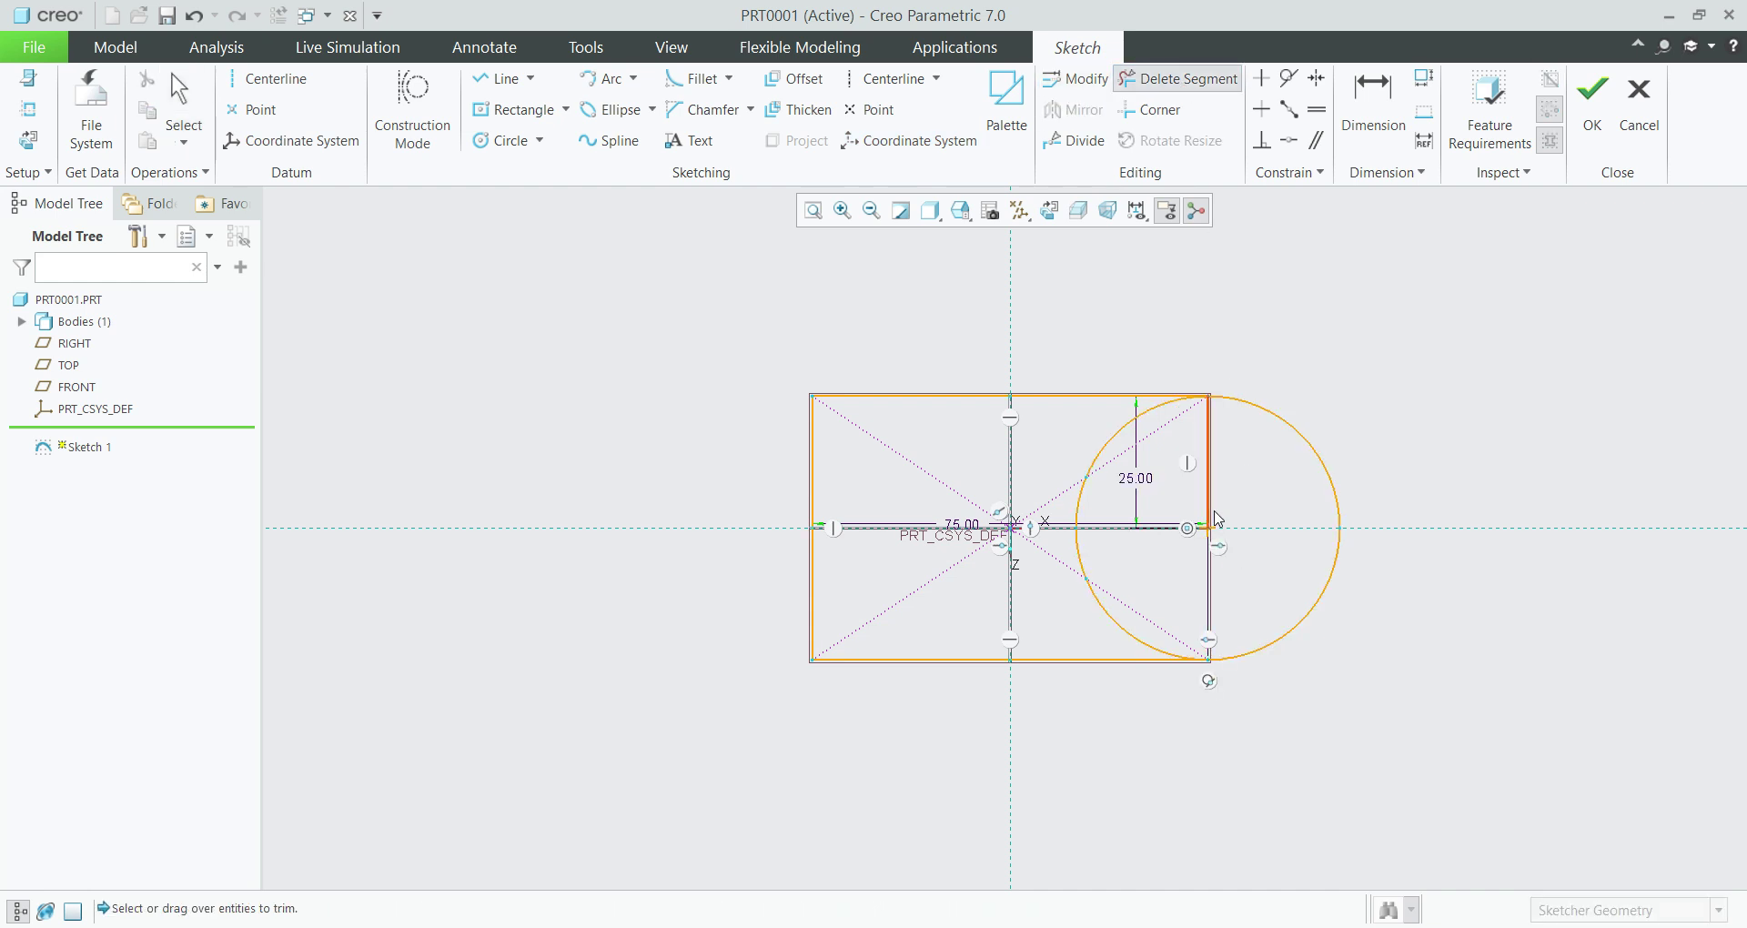
left_click(1210, 500)
left_click(1089, 466)
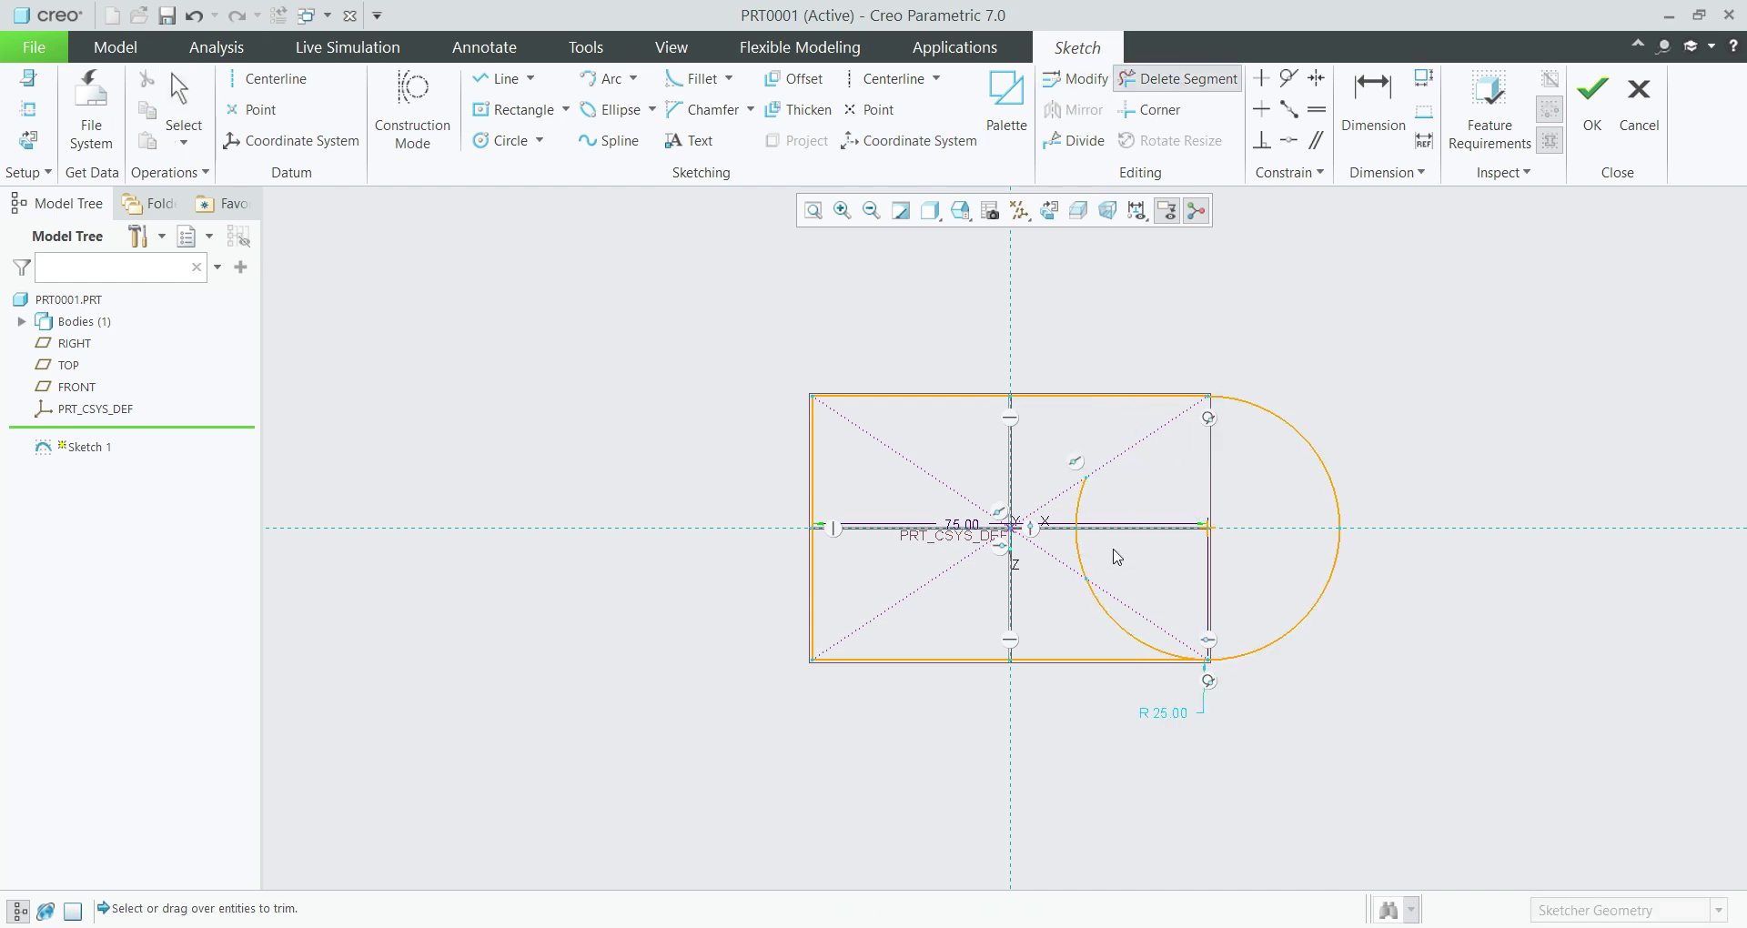
left_click(1109, 619)
left_click(1083, 560)
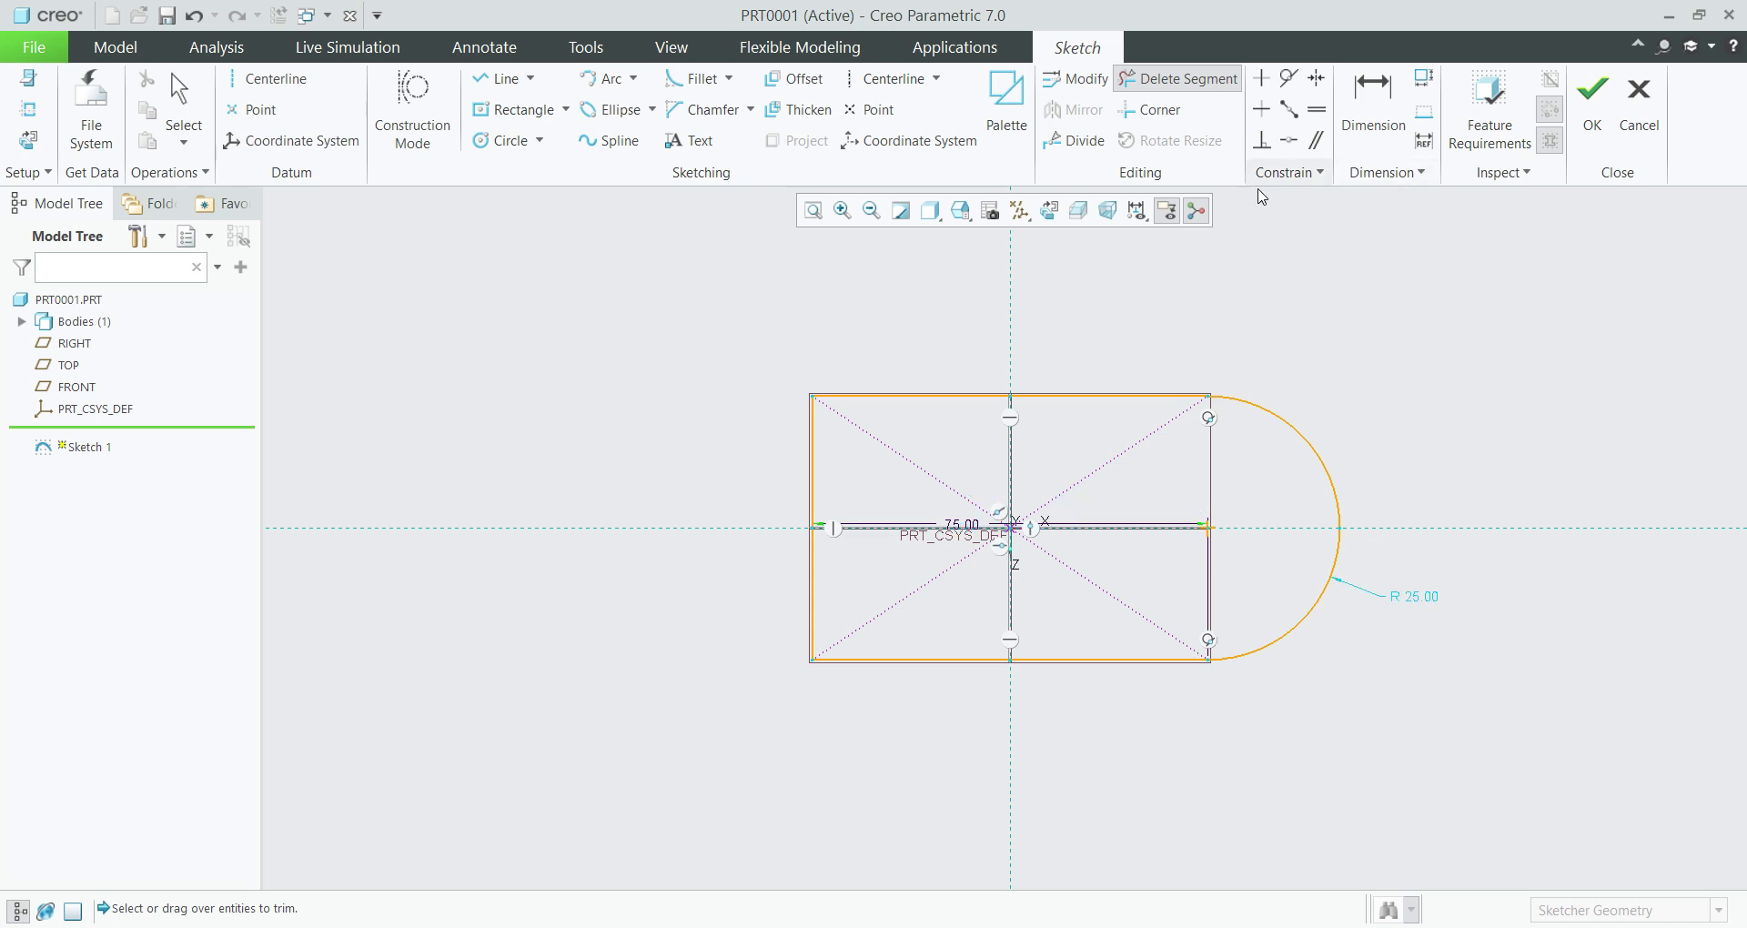
Add a 15 mm diameter circle concentric with the rounded end and finish the sketch
left_click(496, 141)
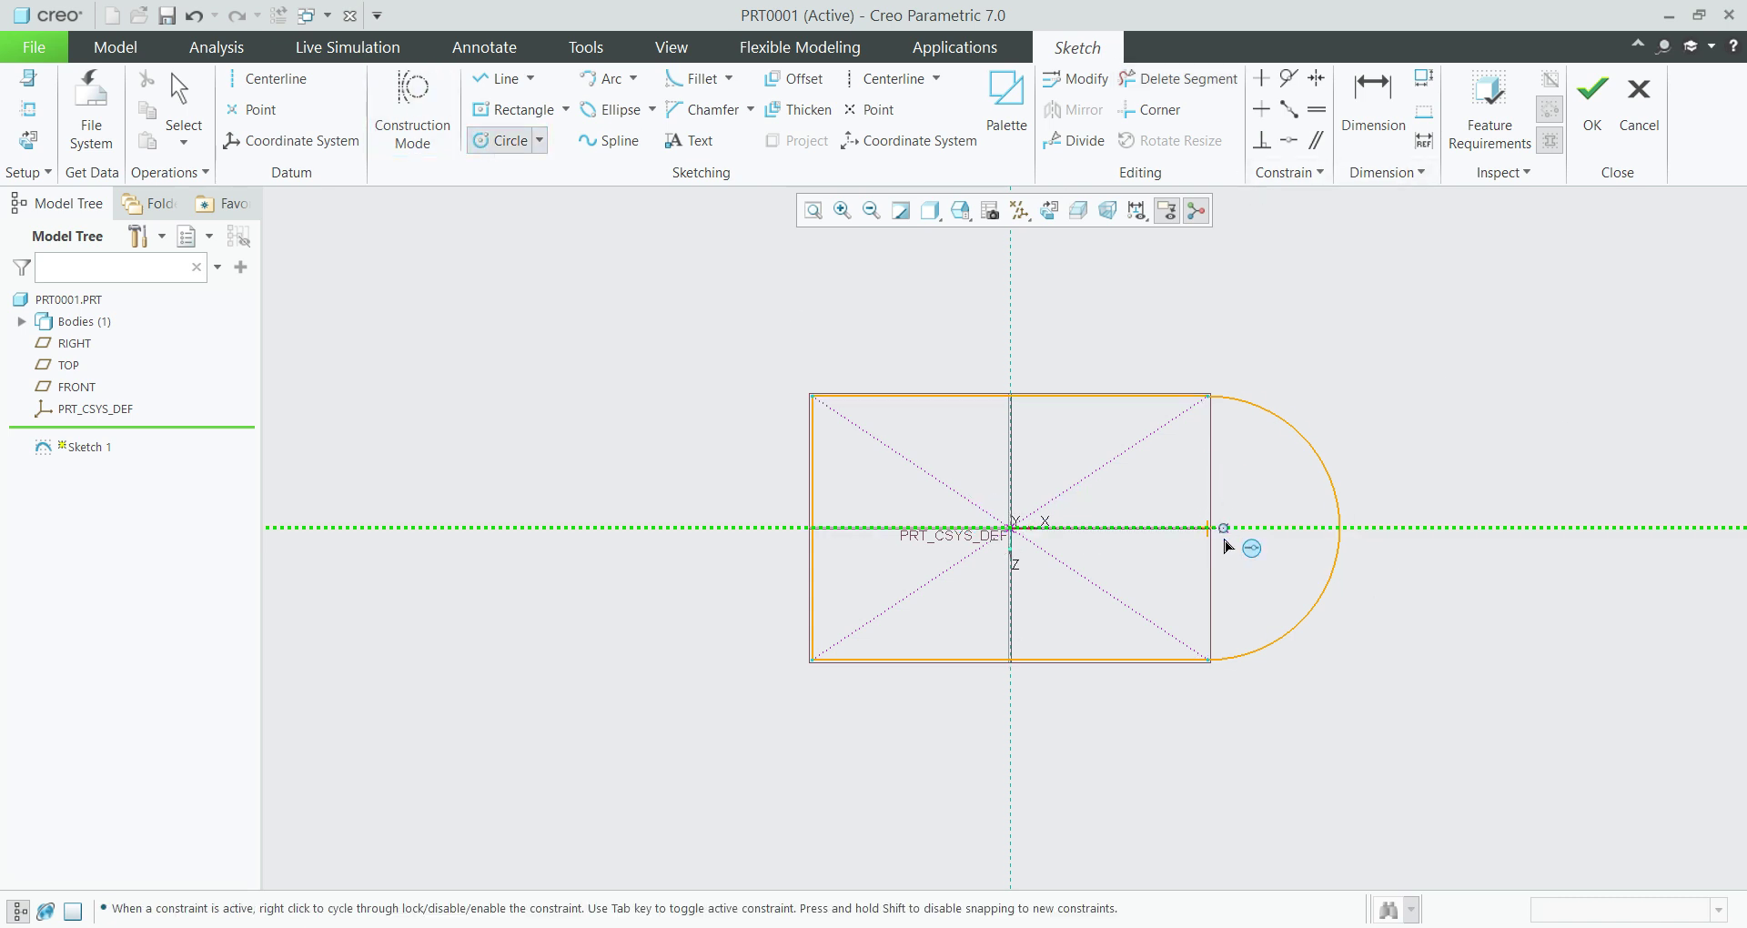
left_click(1209, 527)
left_click(1255, 574)
middle_click(1392, 672)
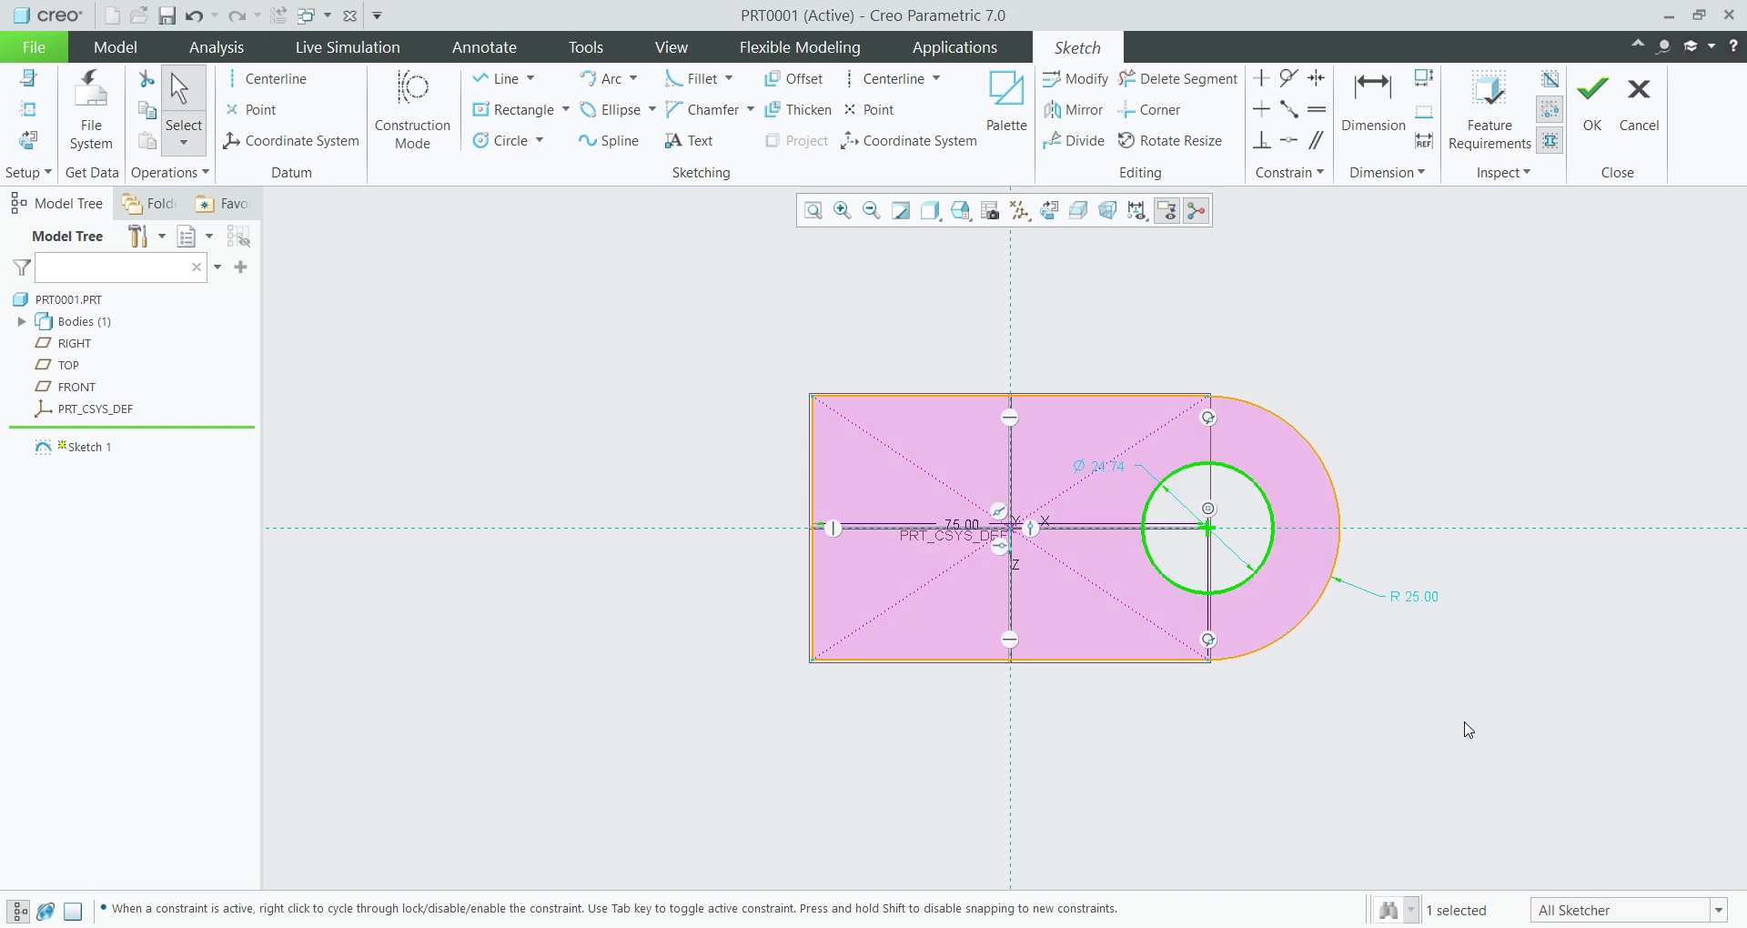
double_click(1110, 472)
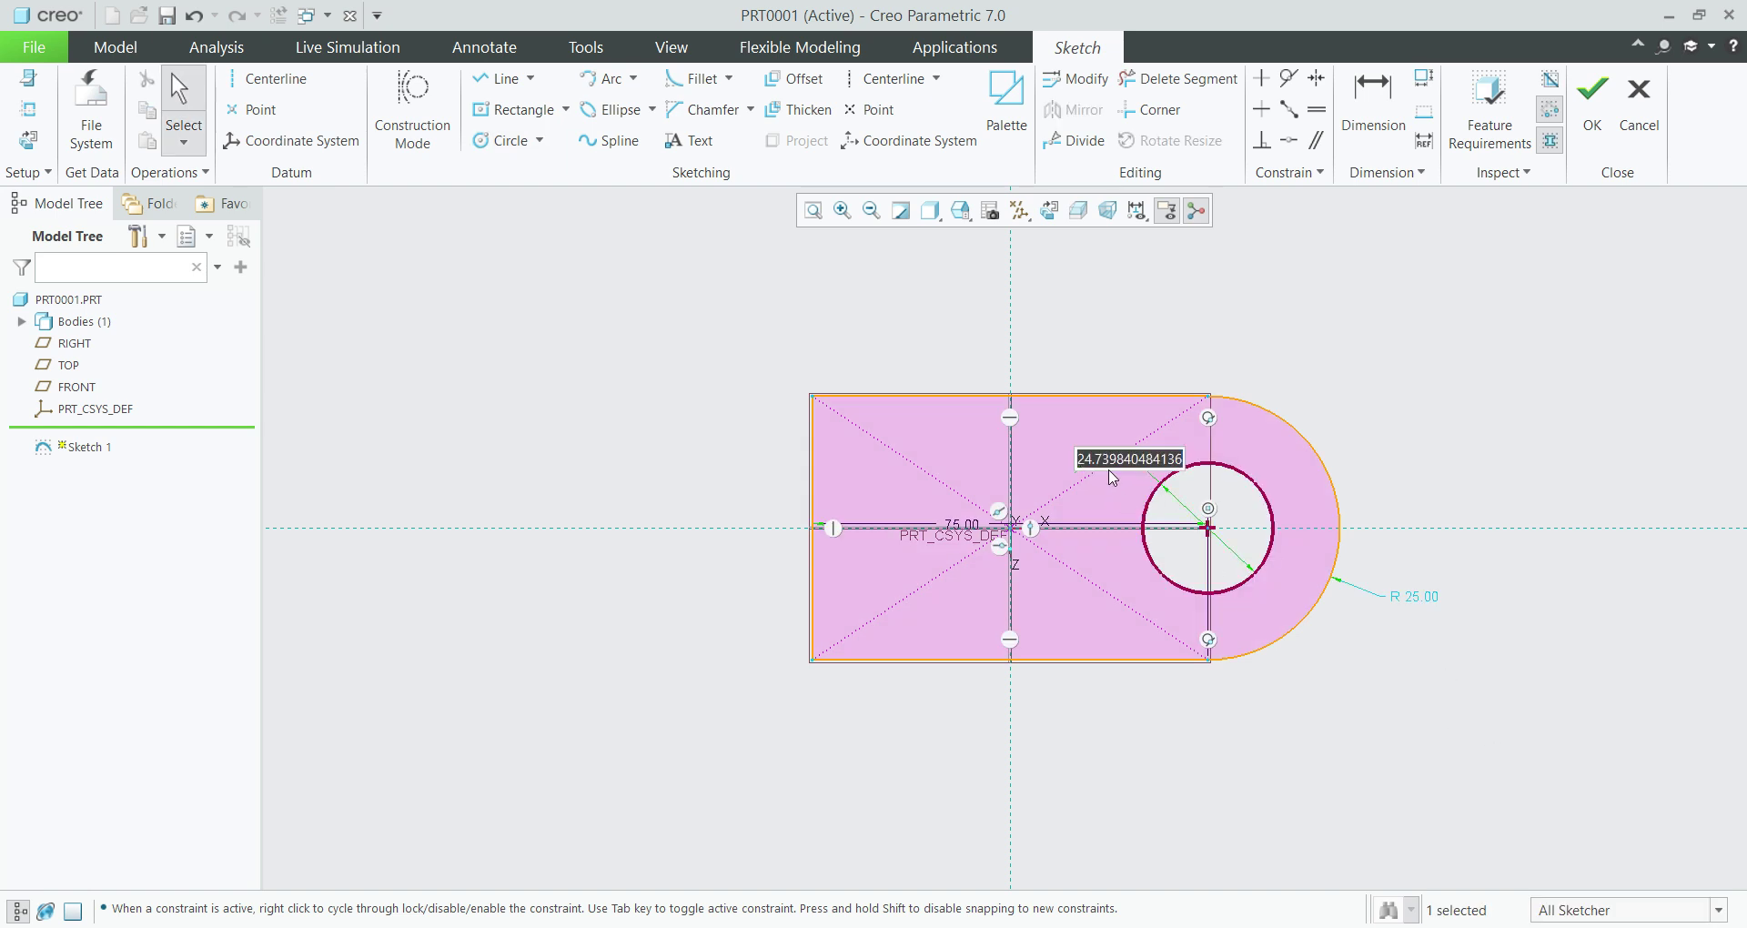
type("15")
key("Return")
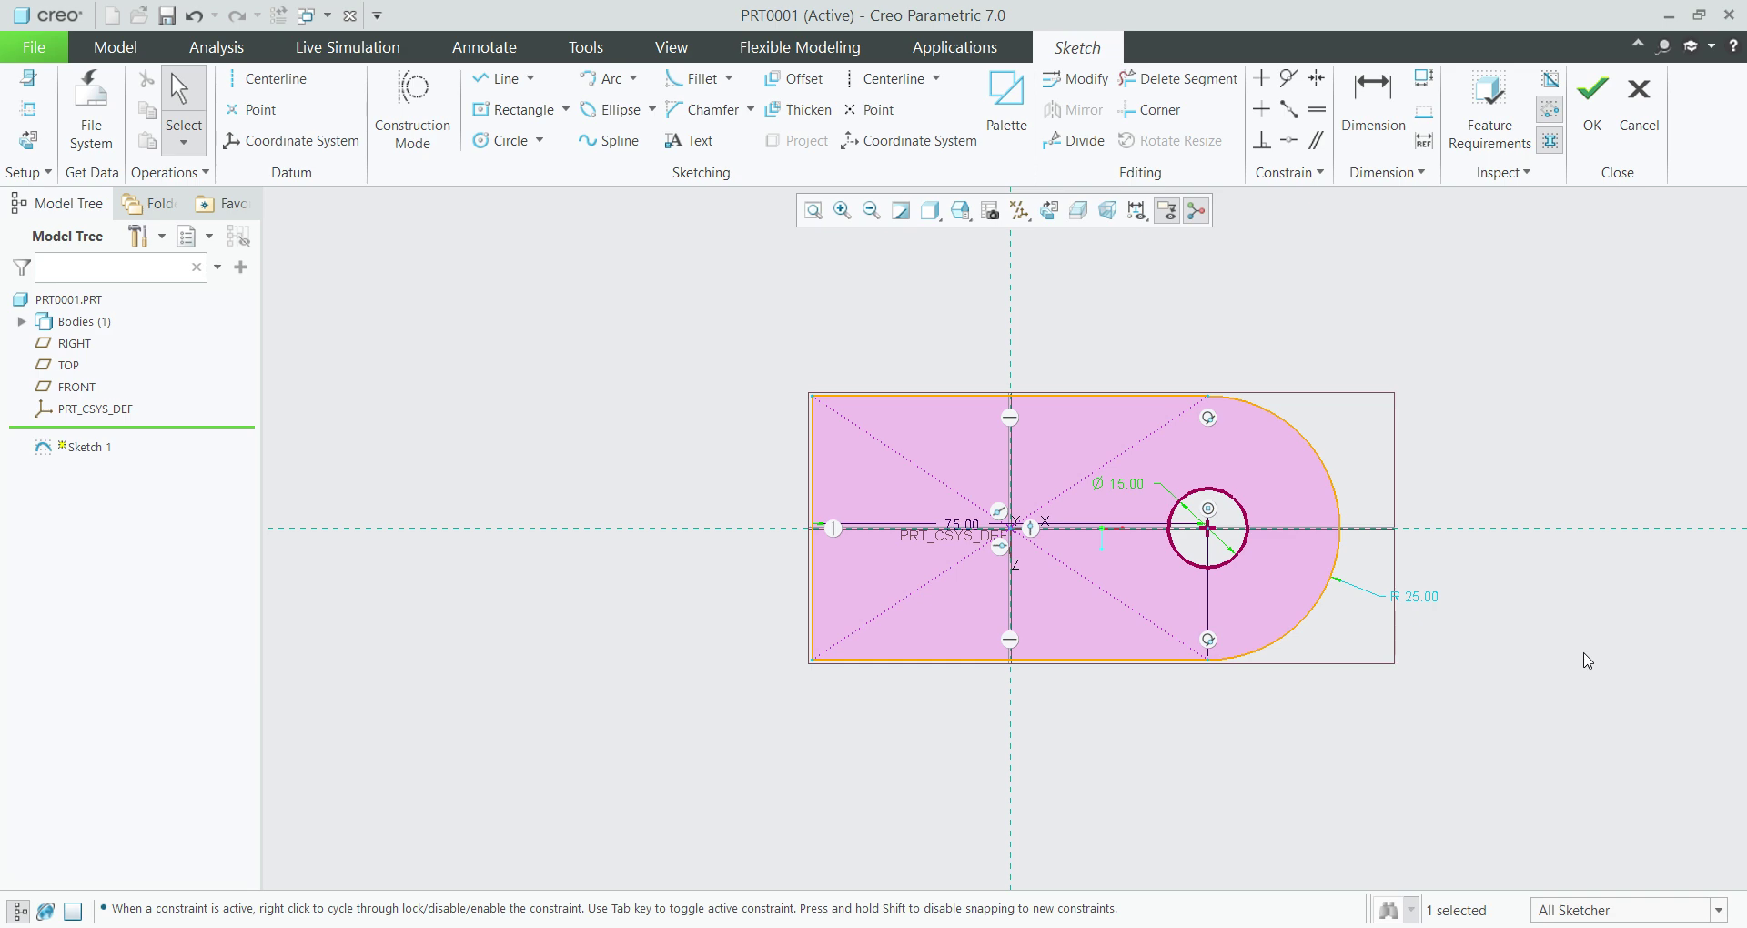
left_click(1593, 100)
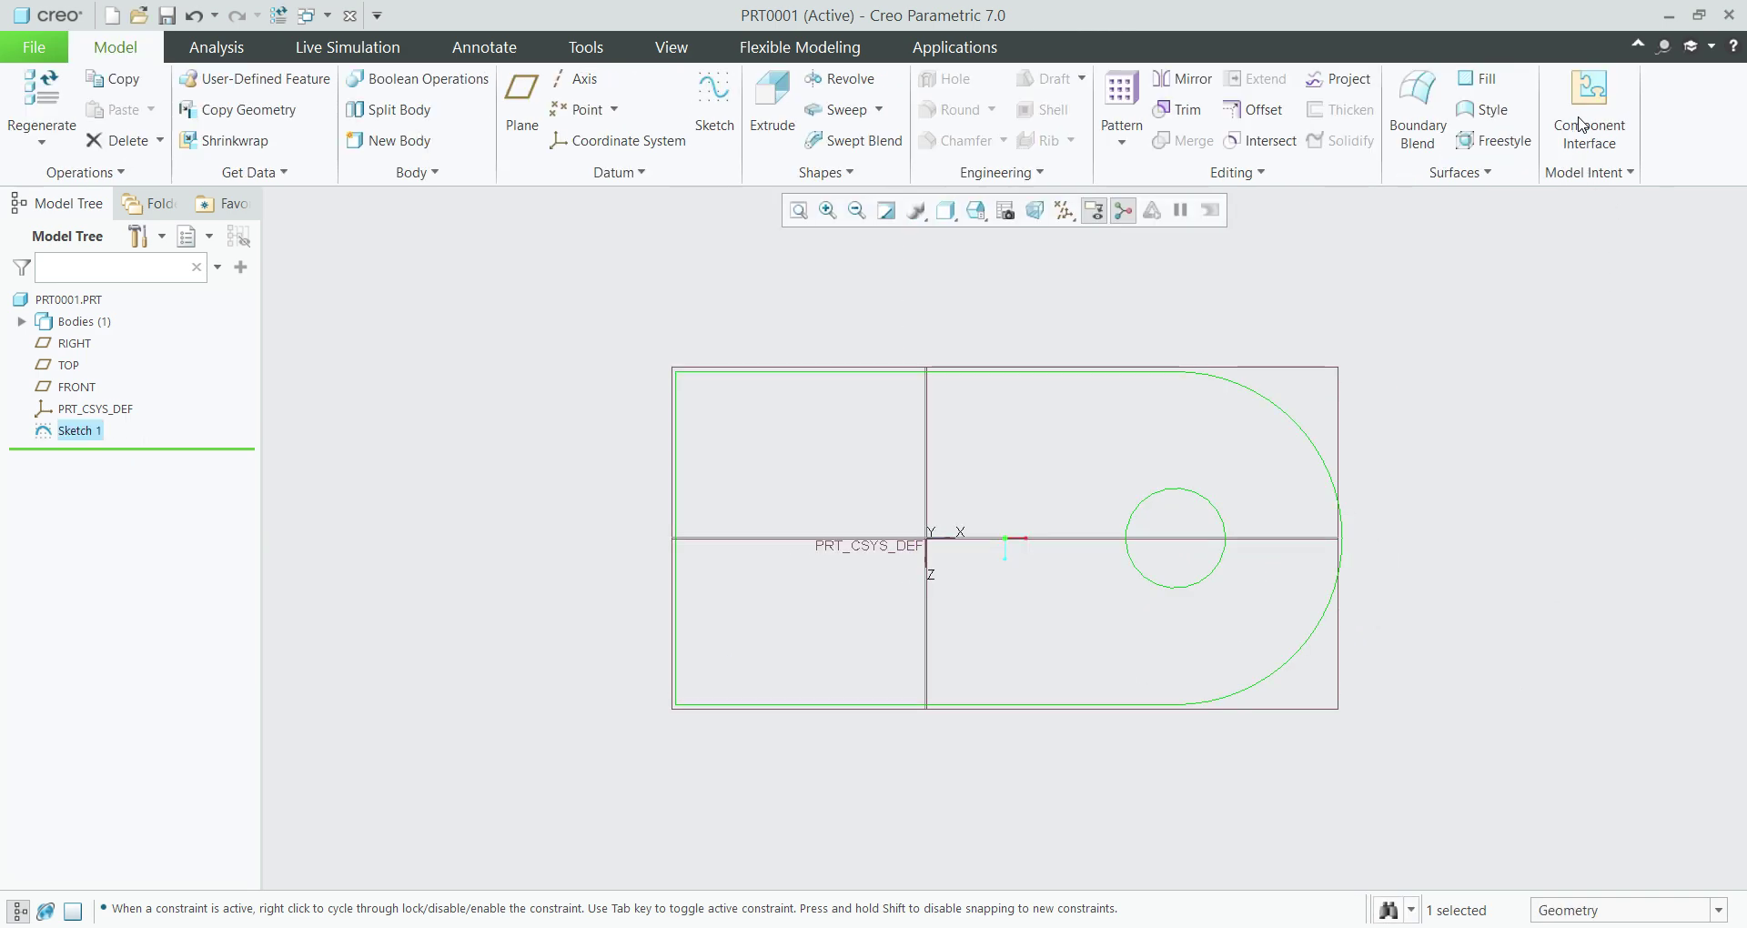
Extrude the rounded plate sketch as a solid, symmetric about the sketch plane, with a total depth of 15 mm
left_click(772, 100)
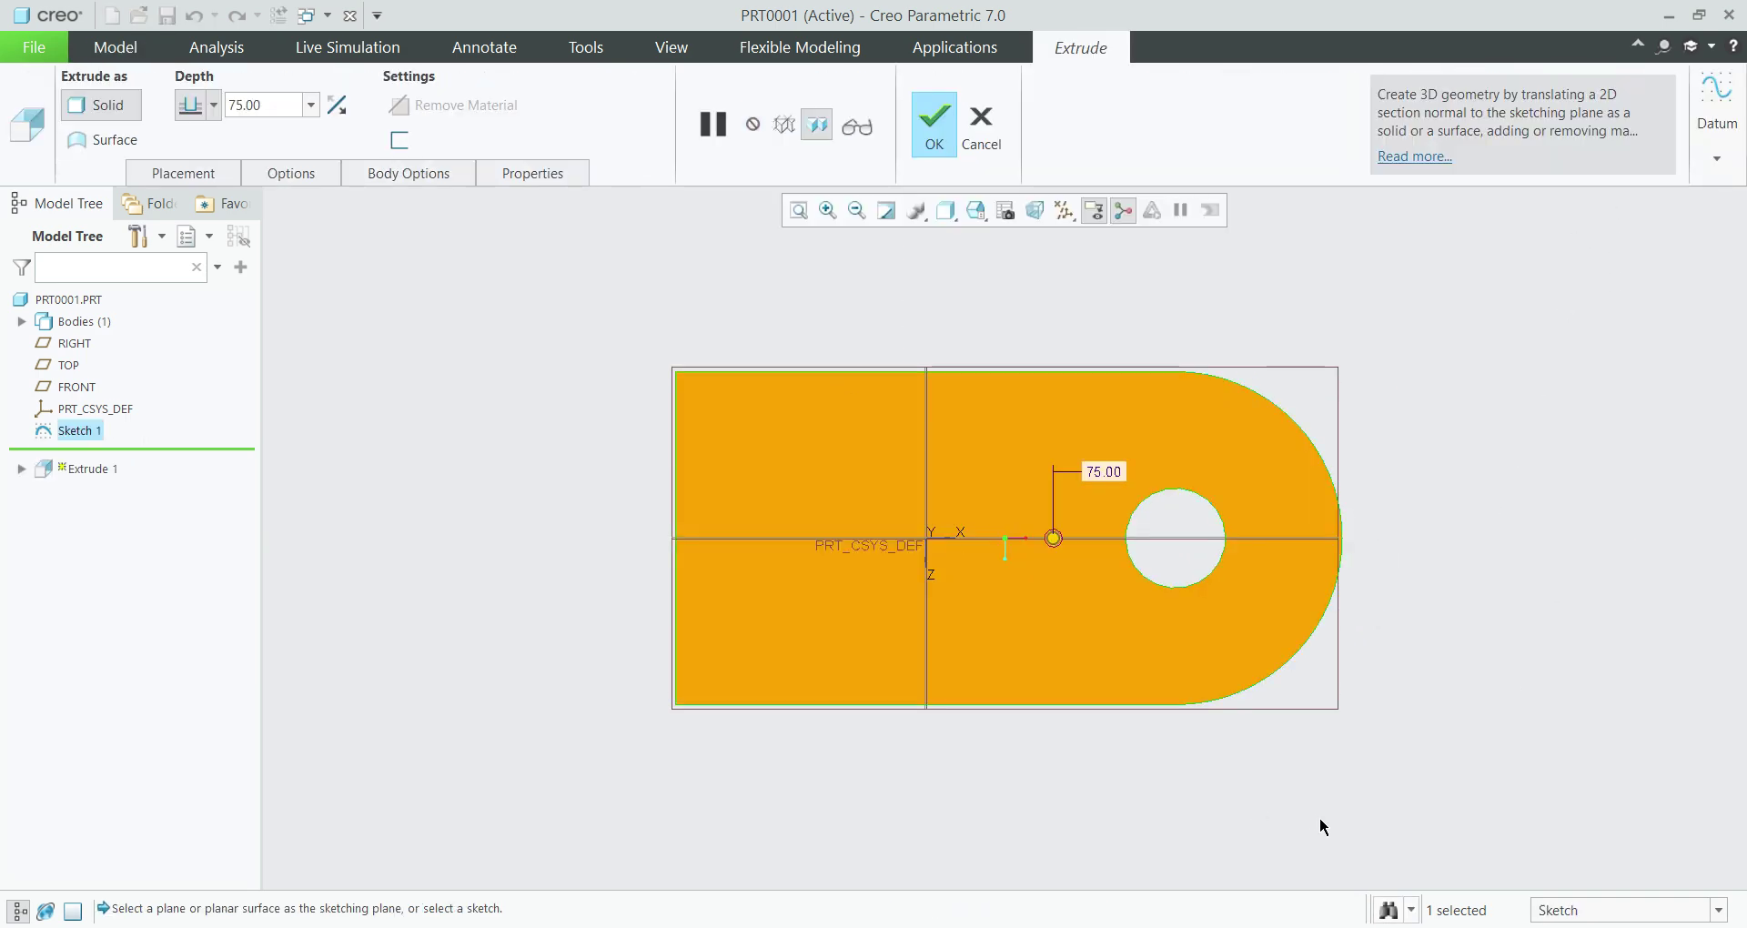
middle_click_drag(1283, 815, 1236, 688)
scroll(1219, 696, "down", 4)
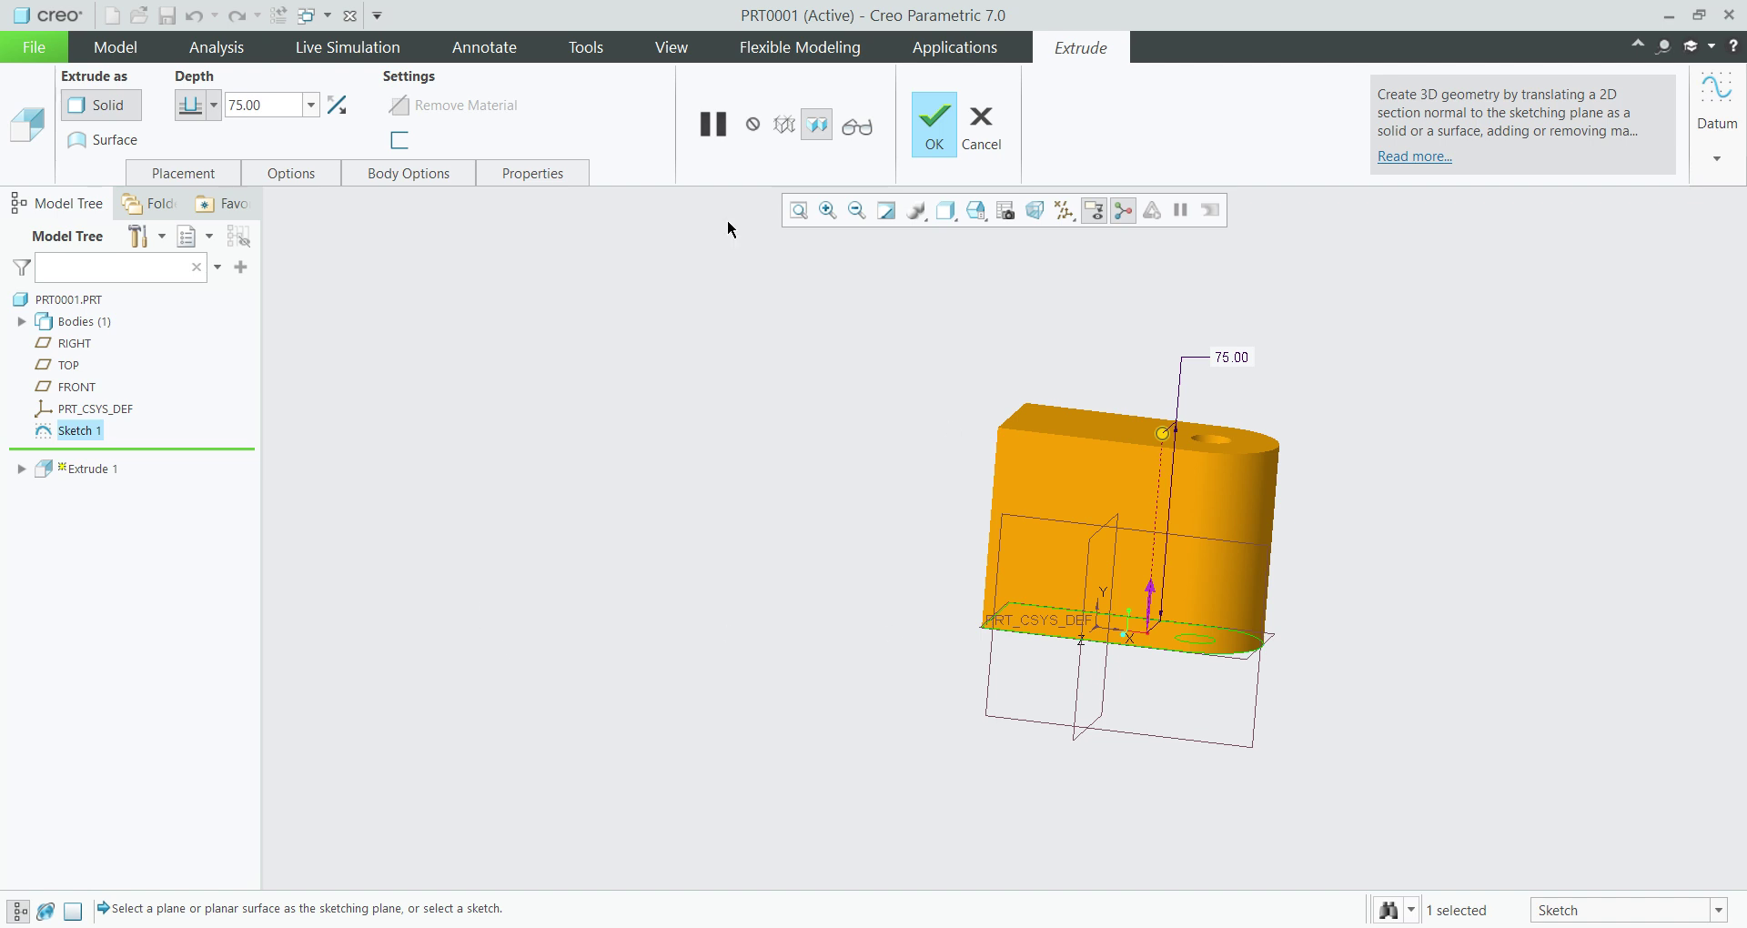
left_click(311, 105)
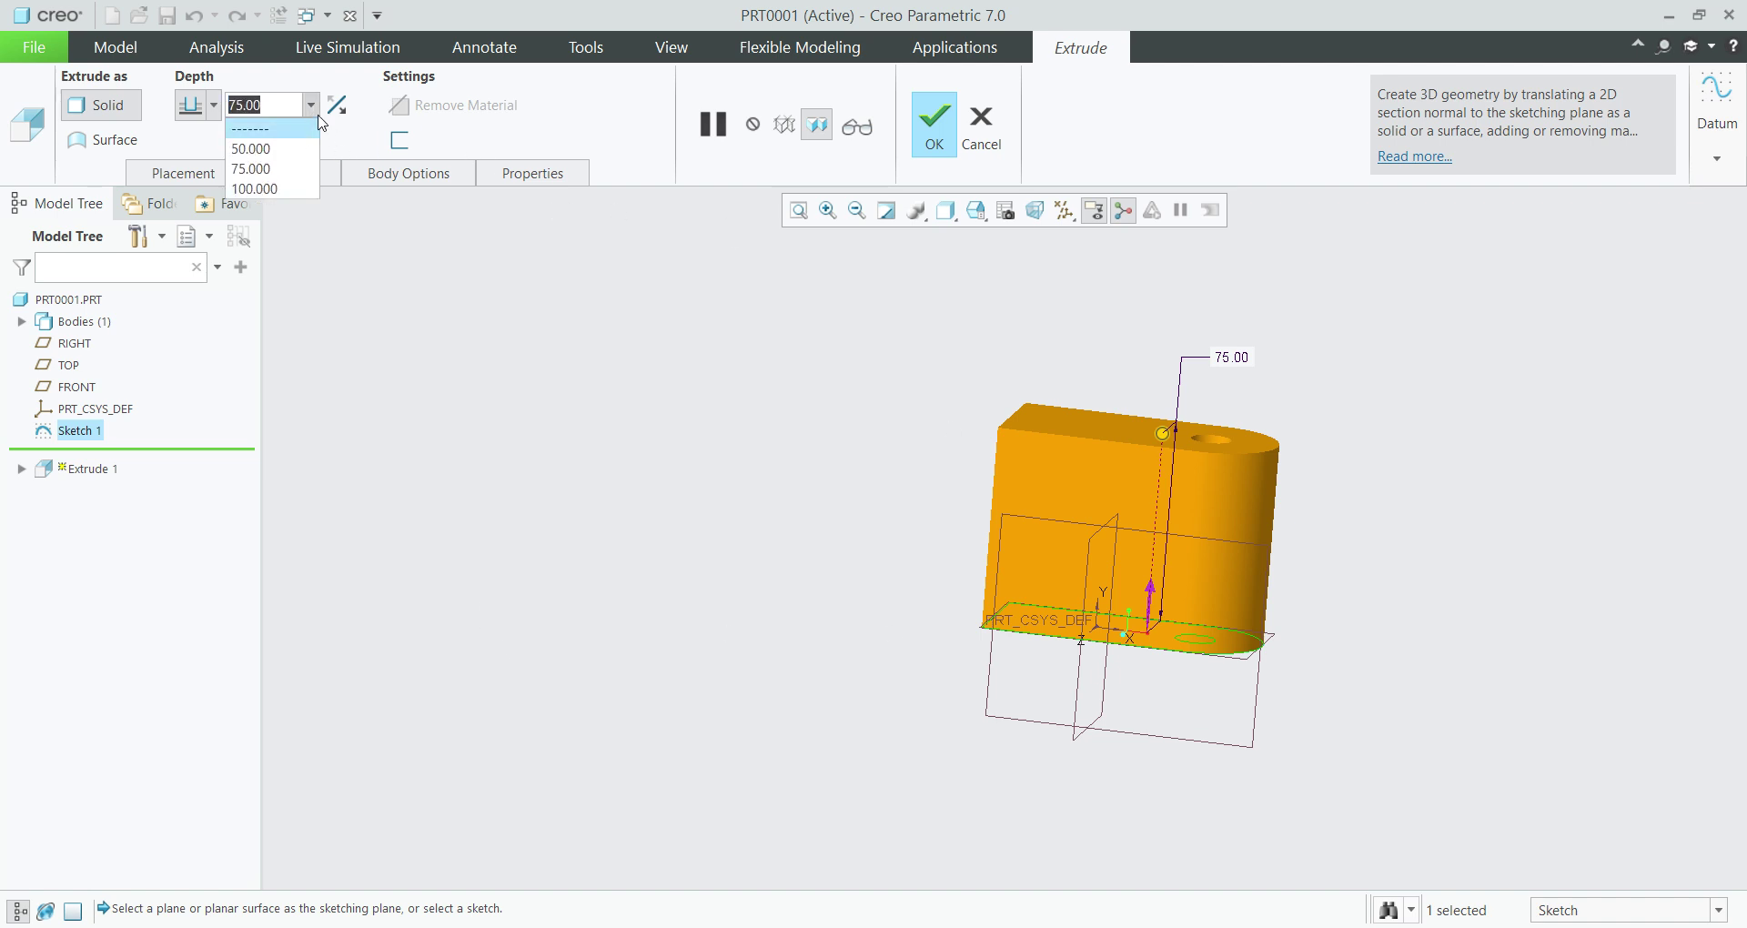
left_click(310, 106)
left_click(214, 107)
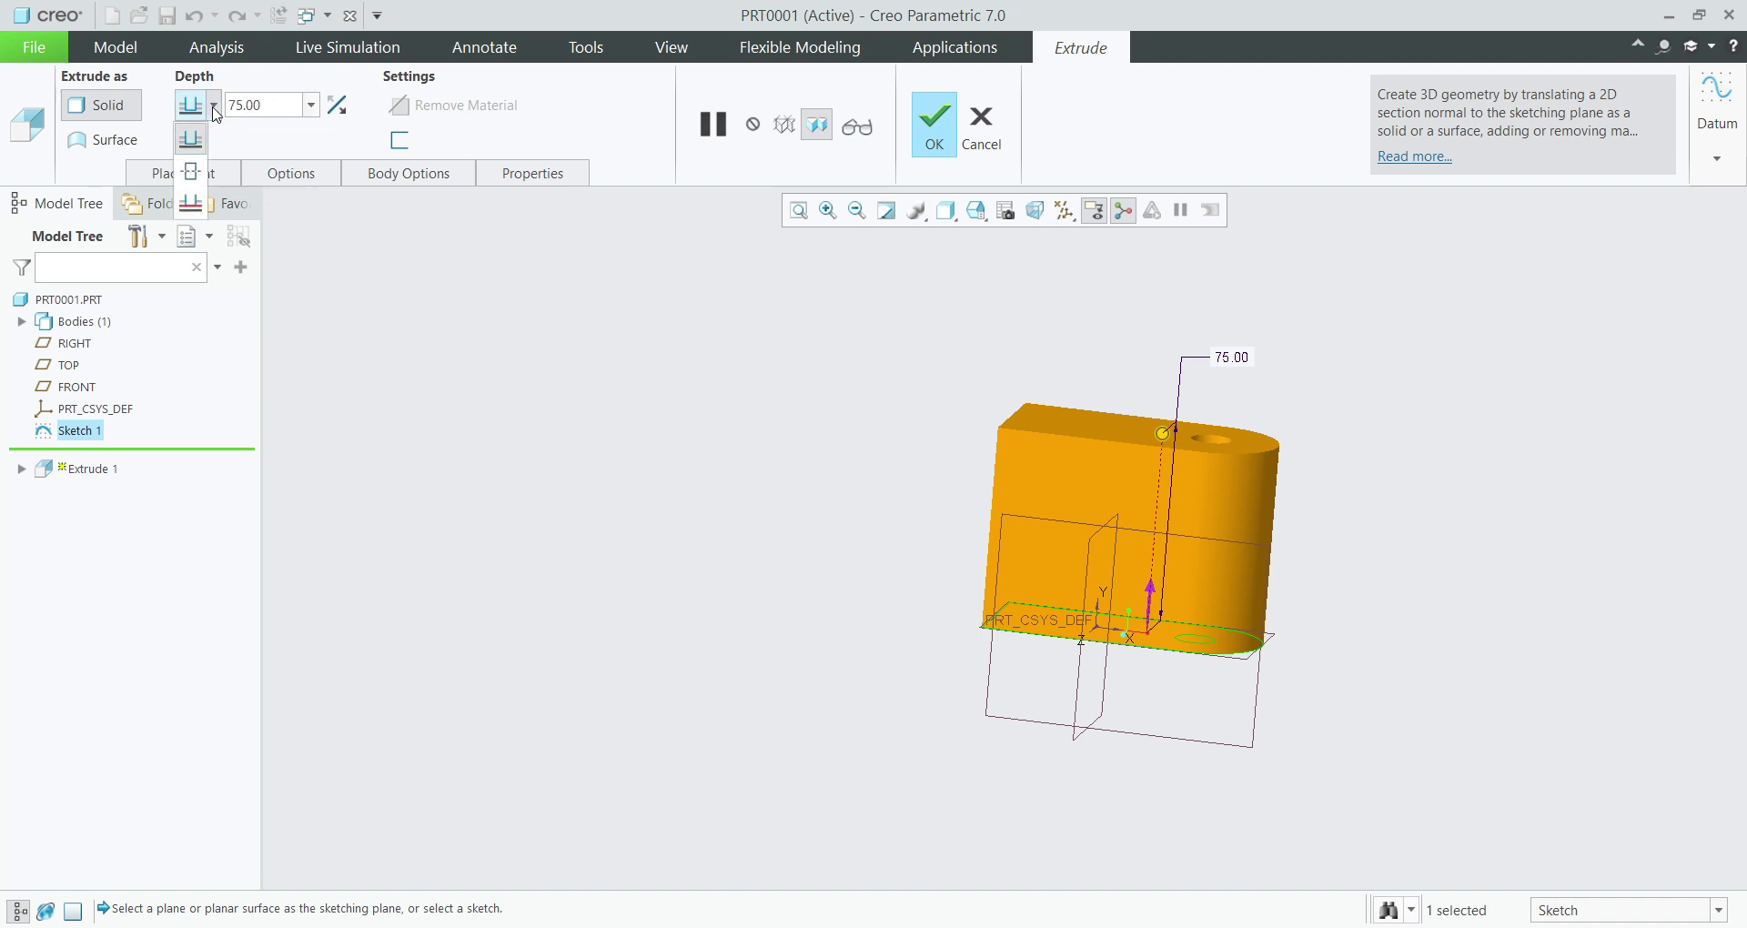
left_click(193, 173)
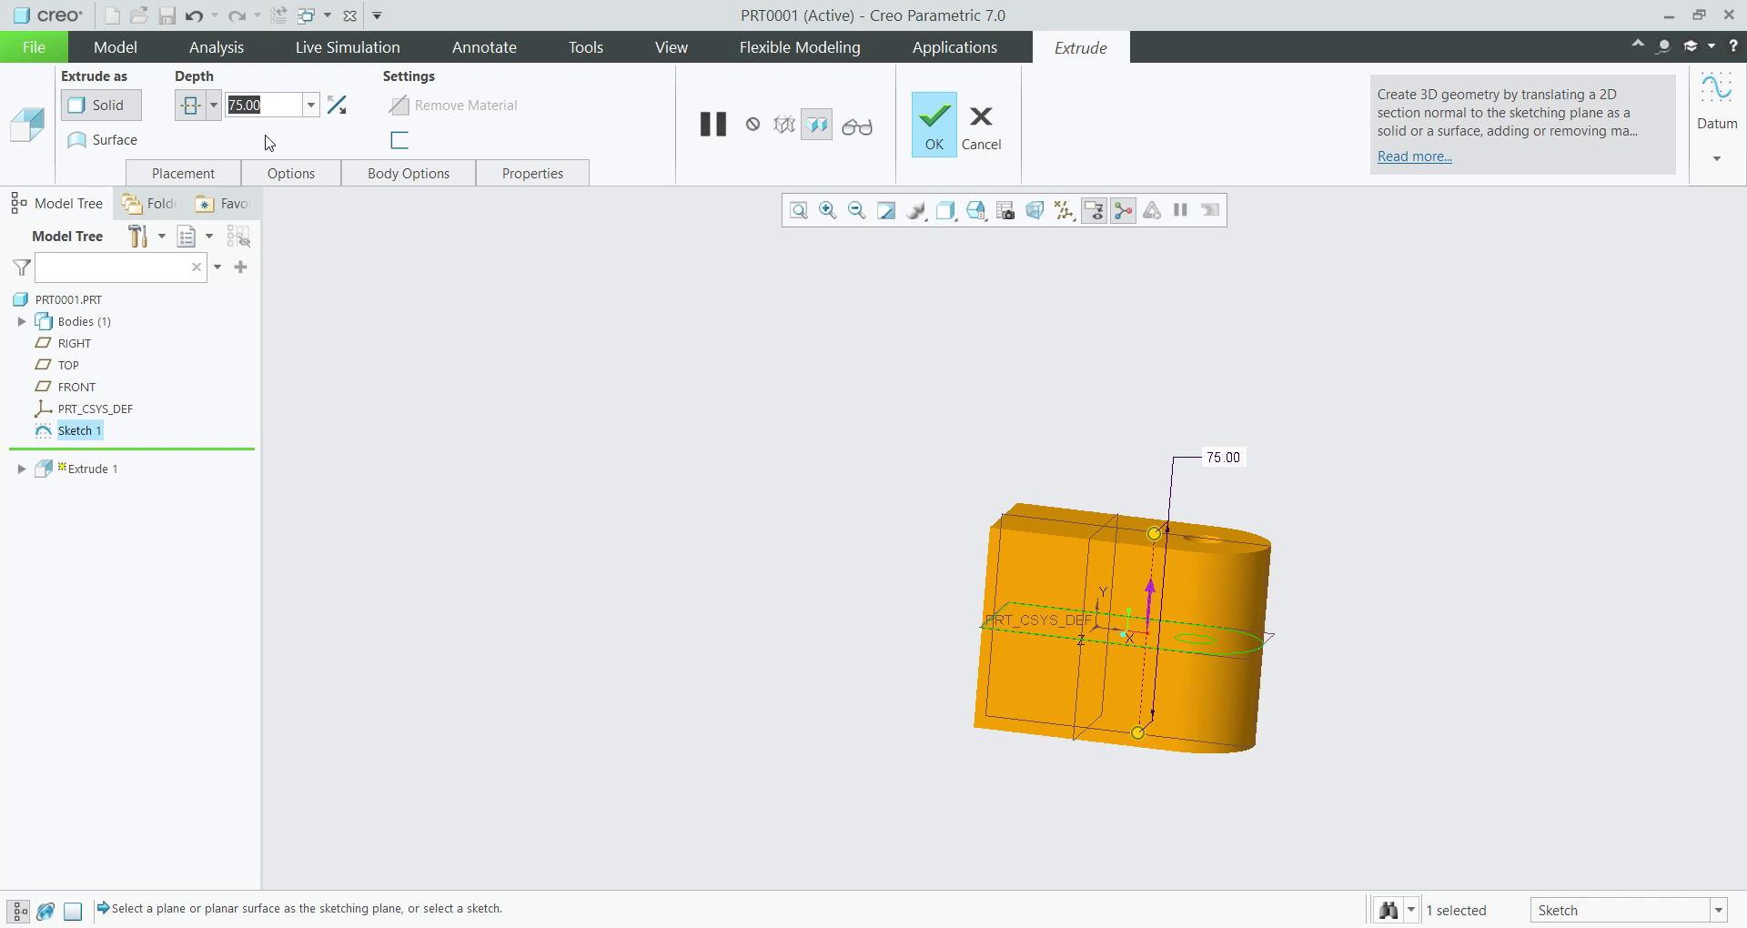
type("15")
key("Return")
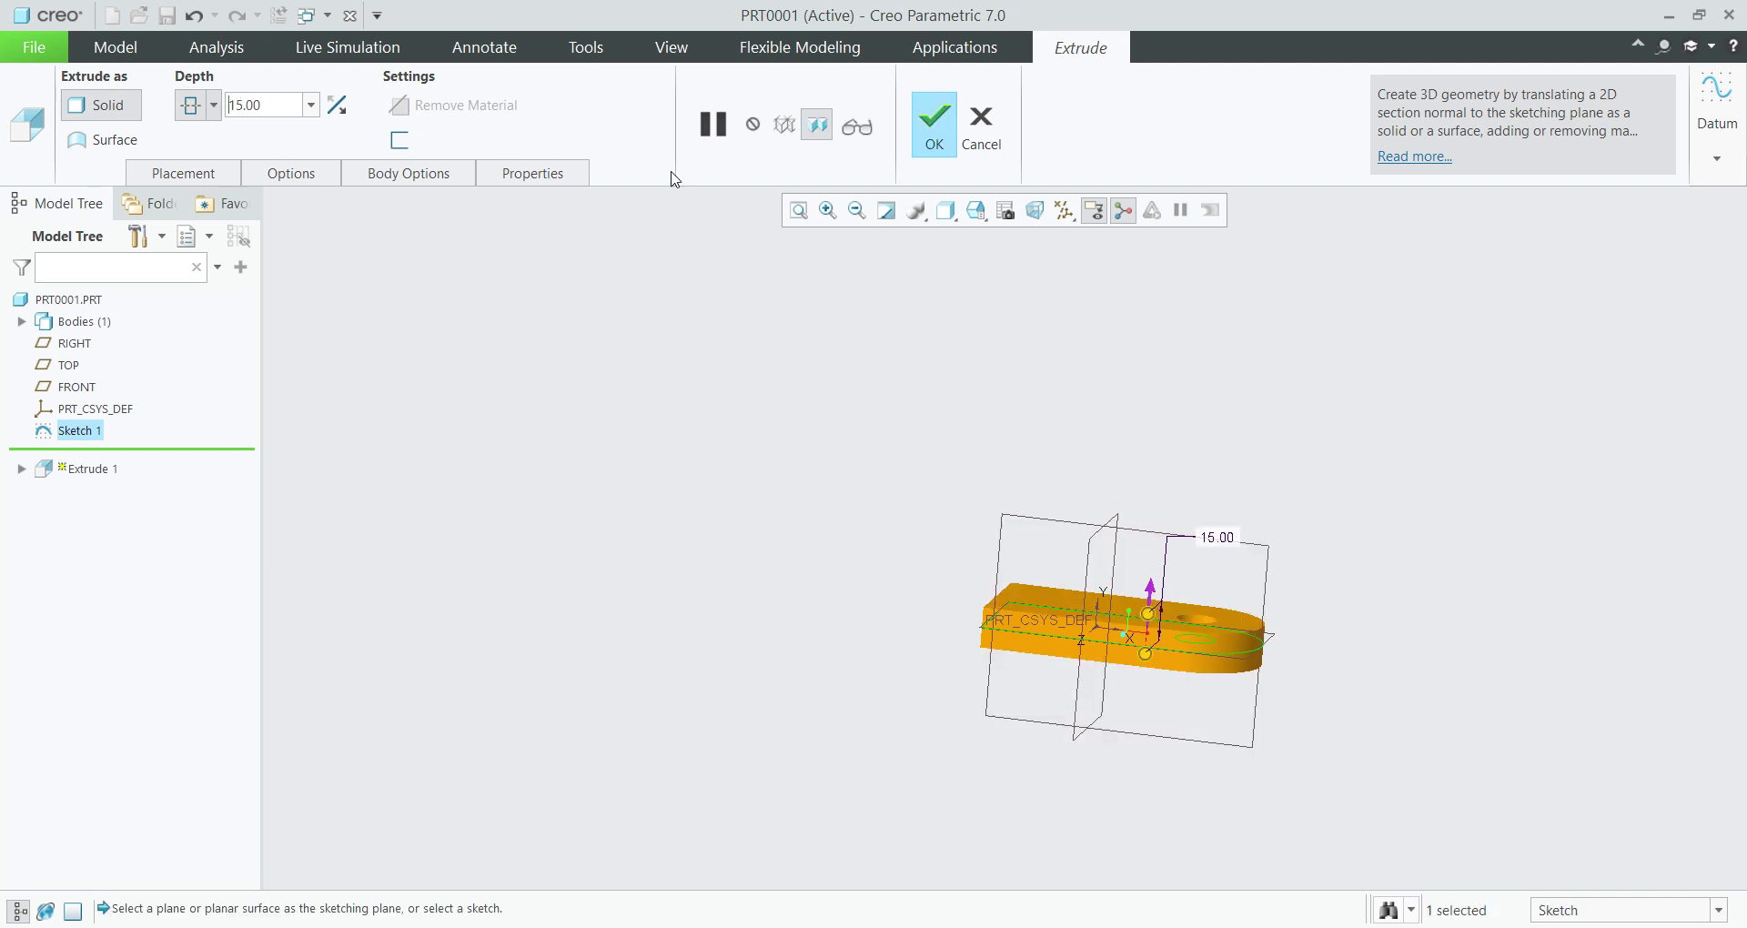
left_click(932, 123)
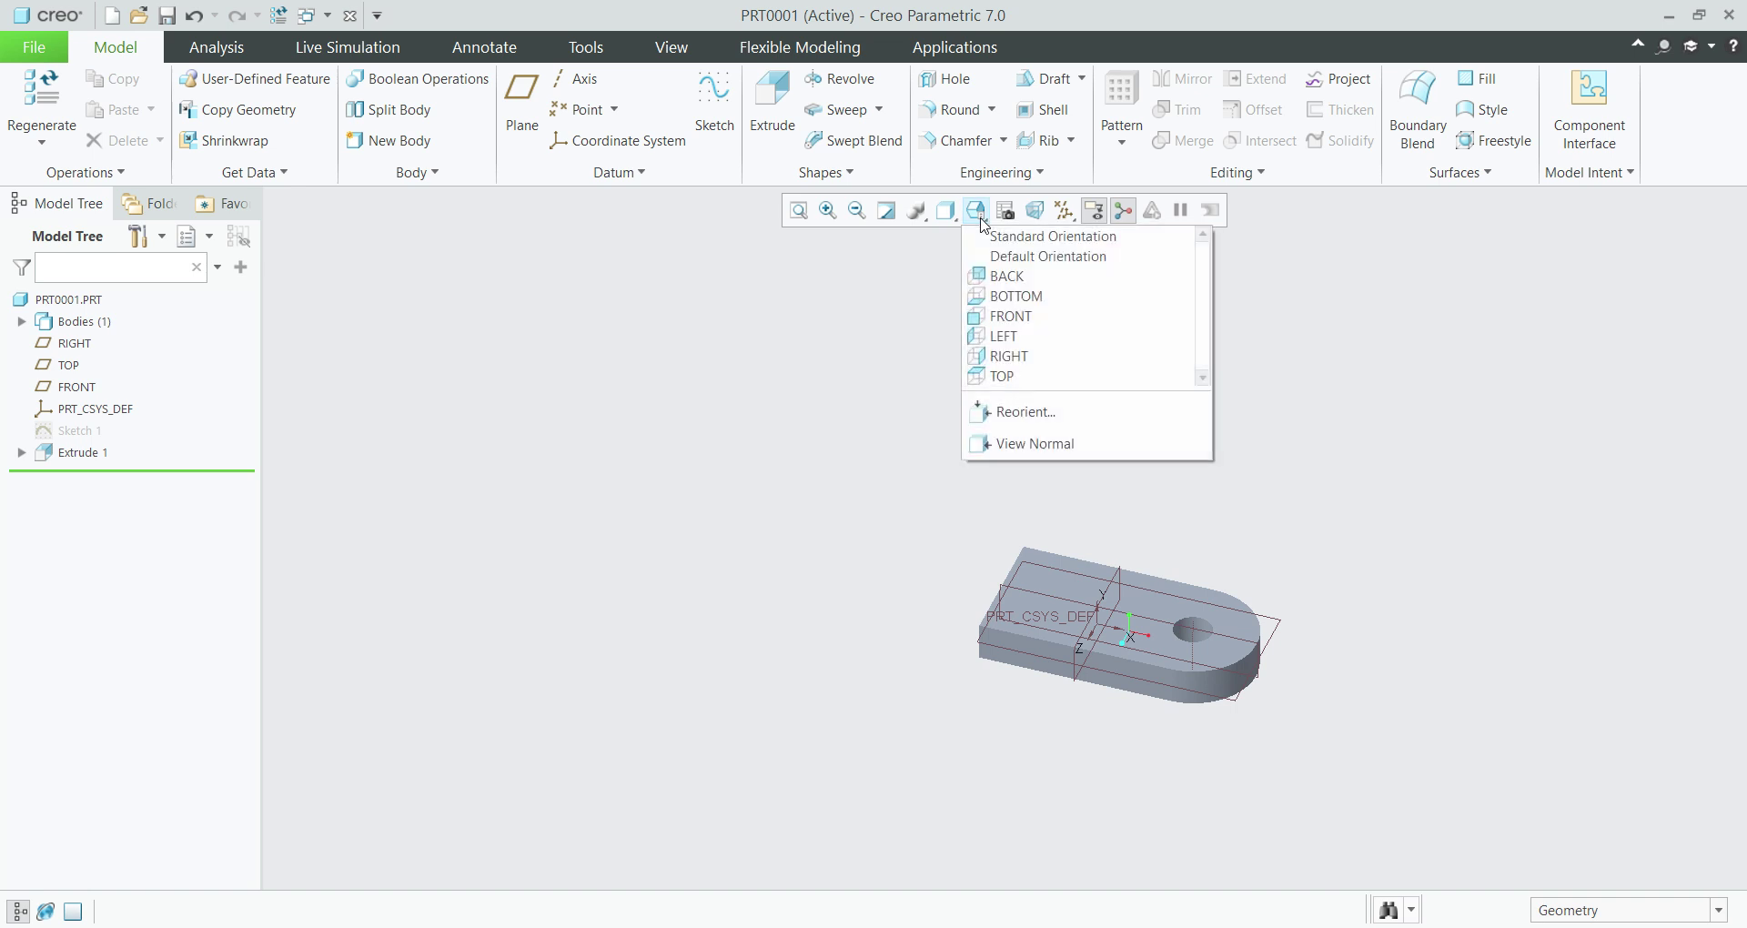
Reset the view to the default orientation and display the model as Shading With Edges
left_click(975, 210)
left_click(1001, 256)
left_click(946, 210)
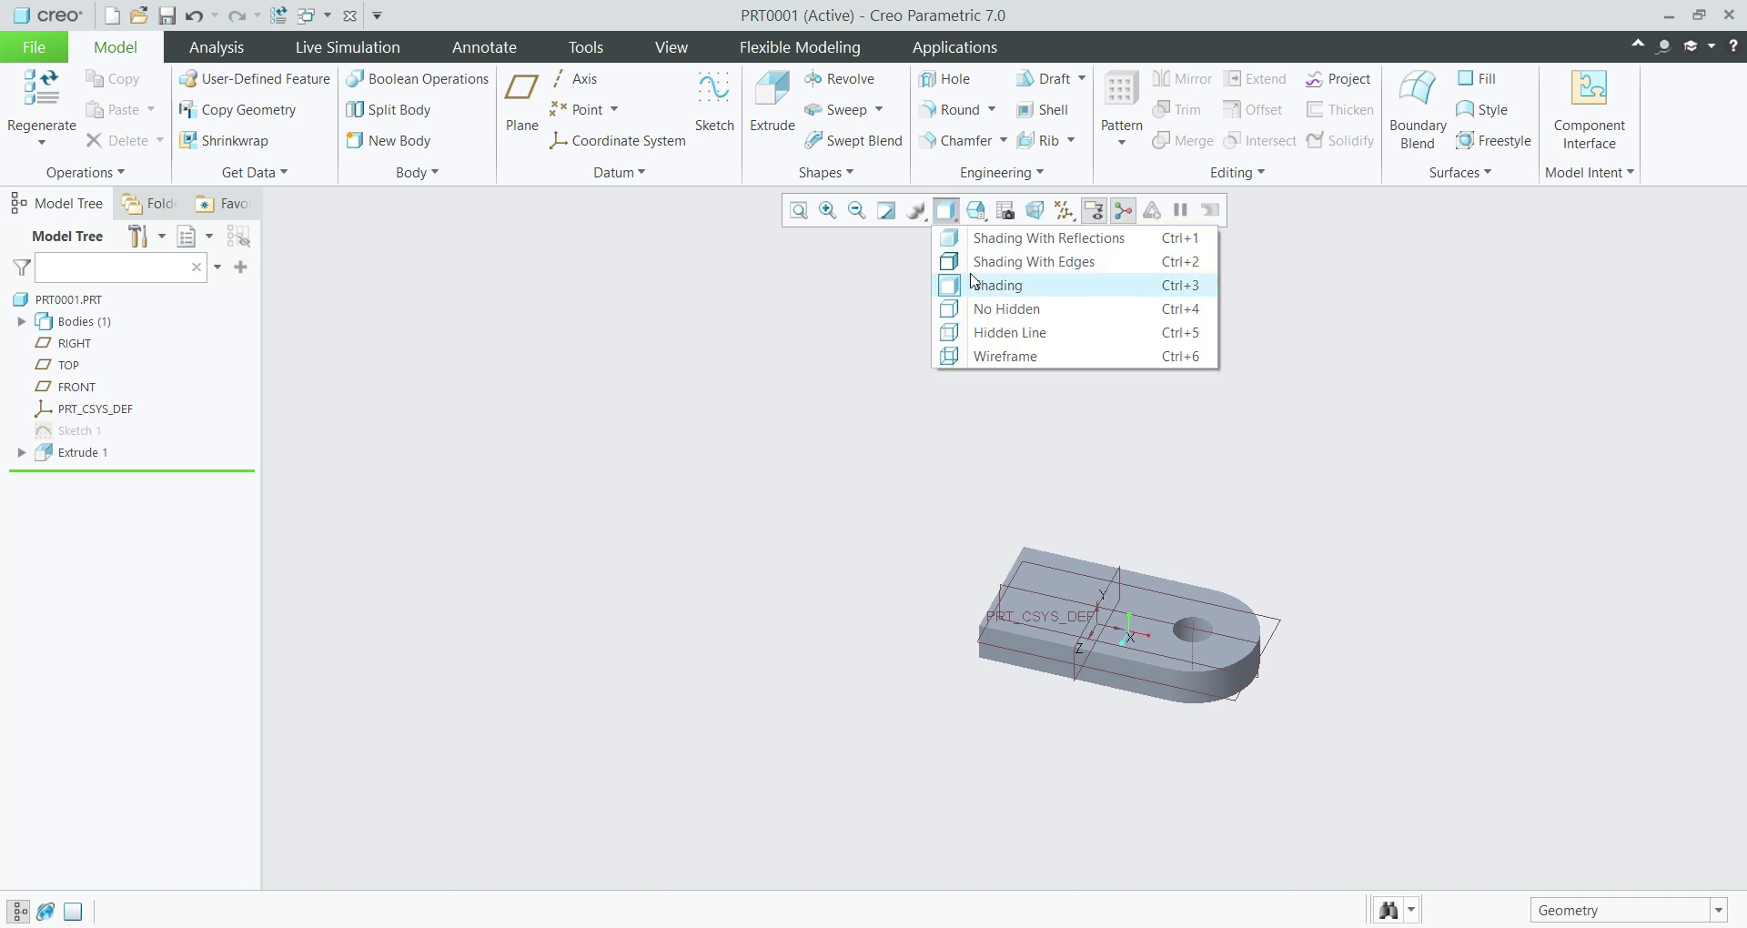
left_click(1001, 262)
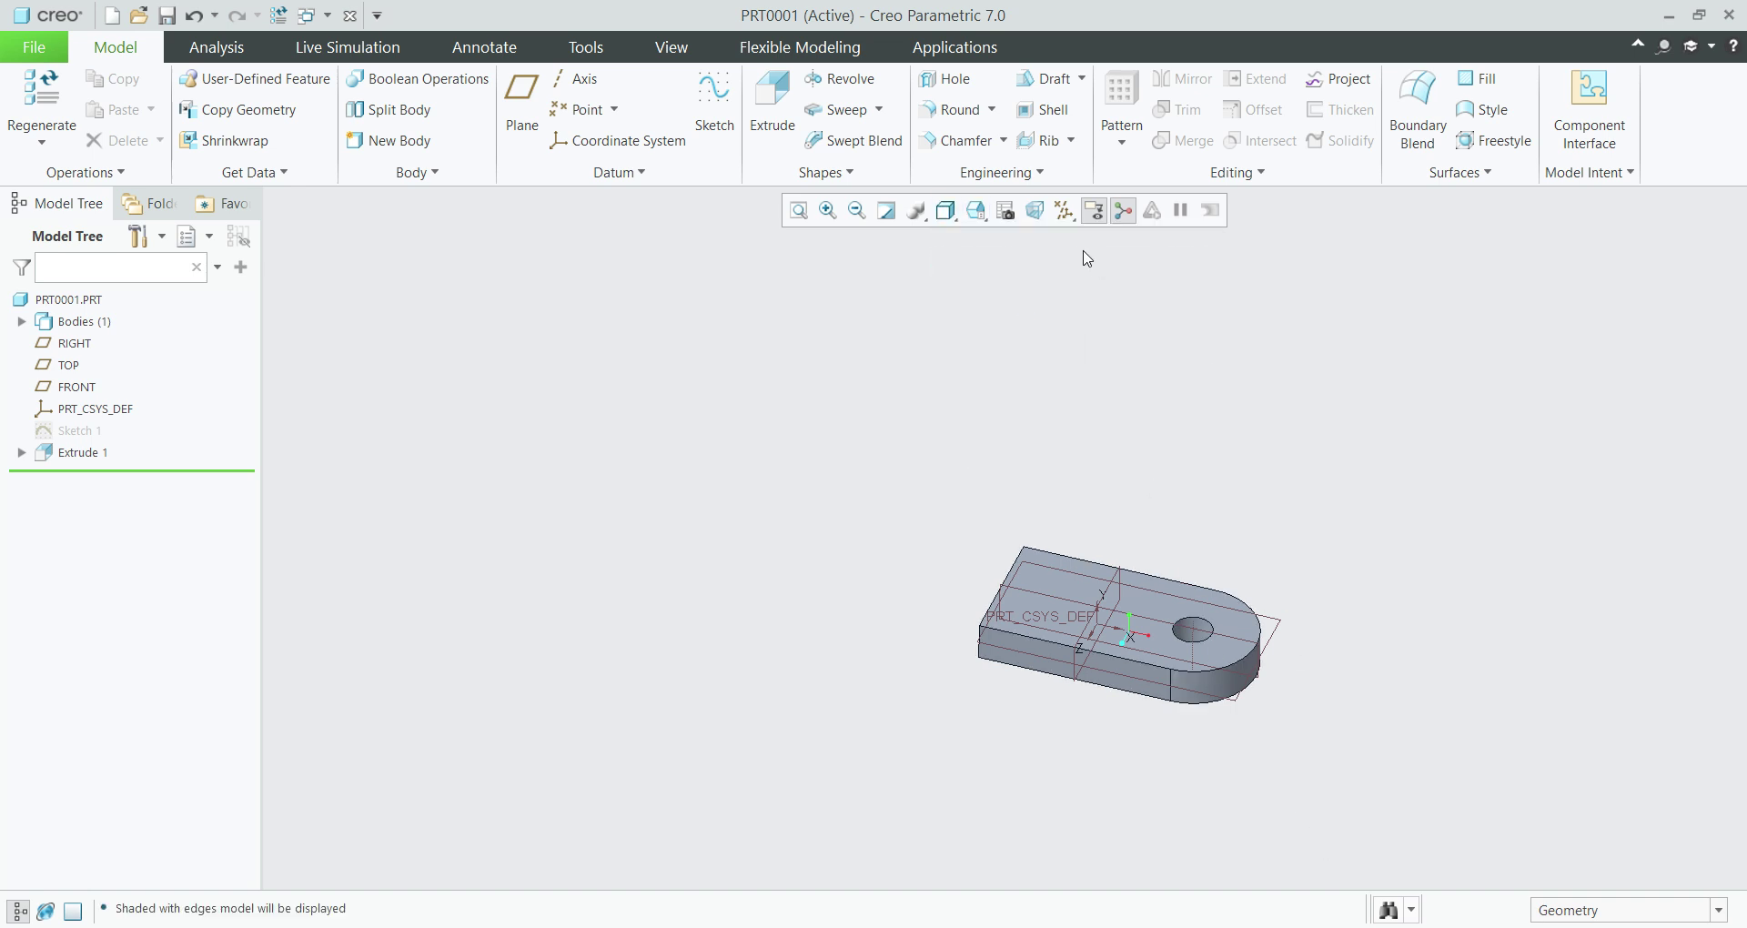
Hide all datum axes, points, coordinate systems and planes in the model view
left_click(1064, 210)
left_click(1112, 237)
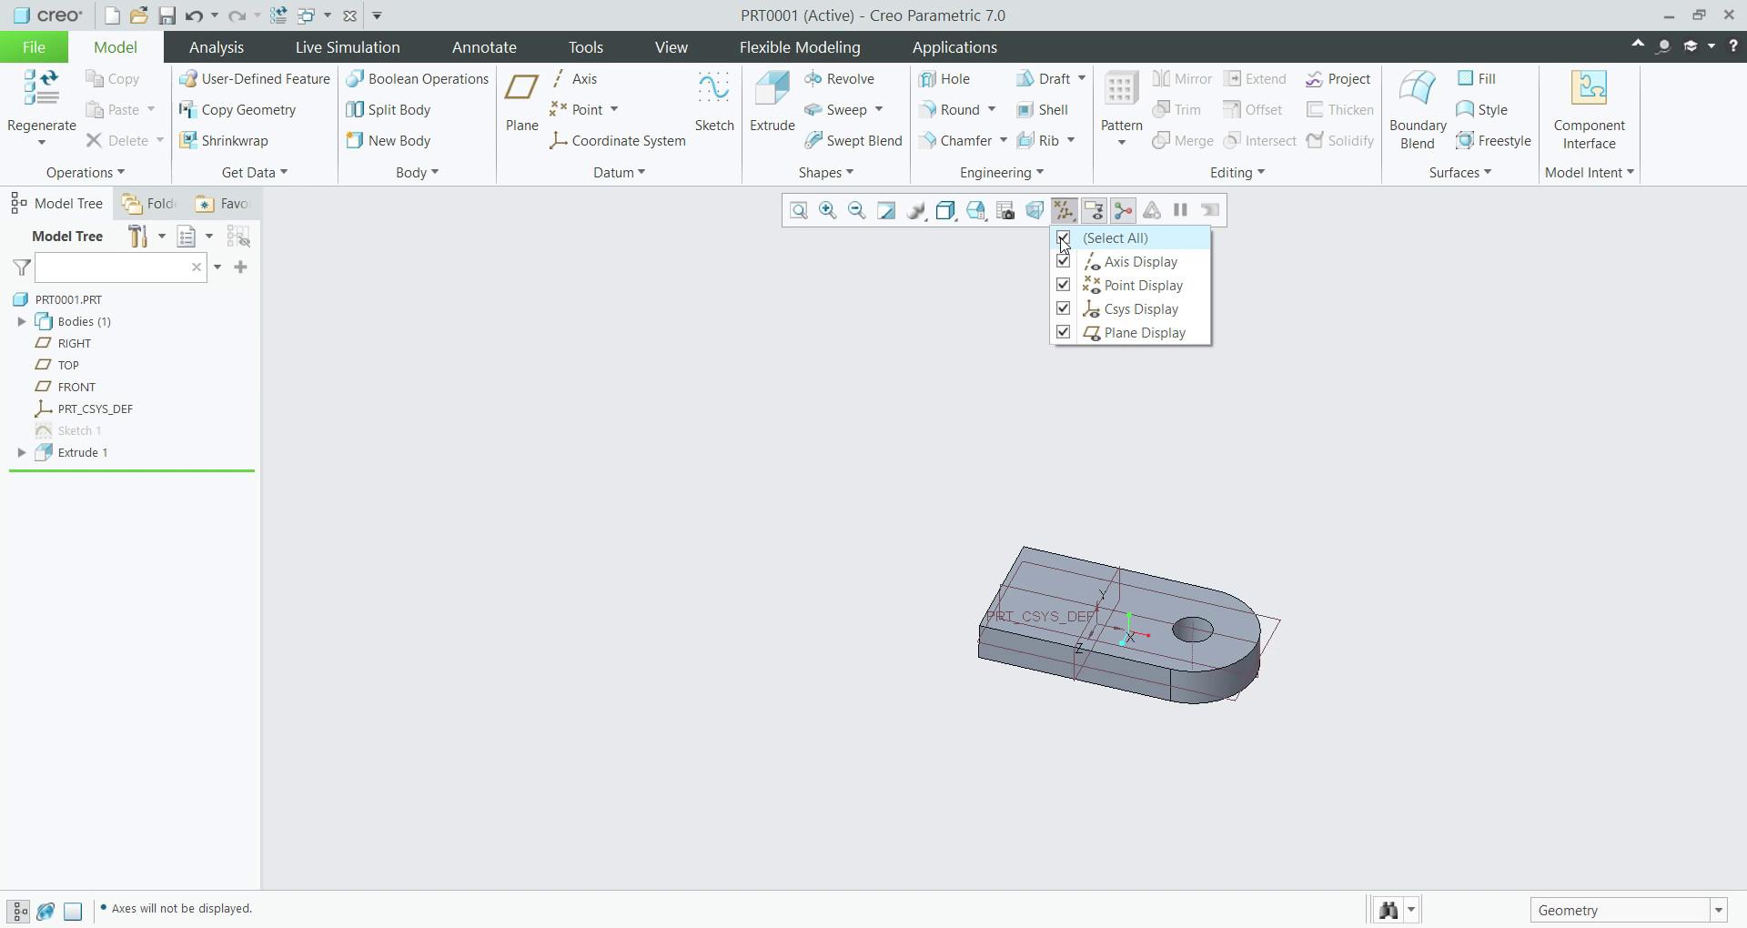
left_click(1186, 415)
middle_click_drag(1259, 786, 1247, 764)
scroll(1235, 760, "down", 3)
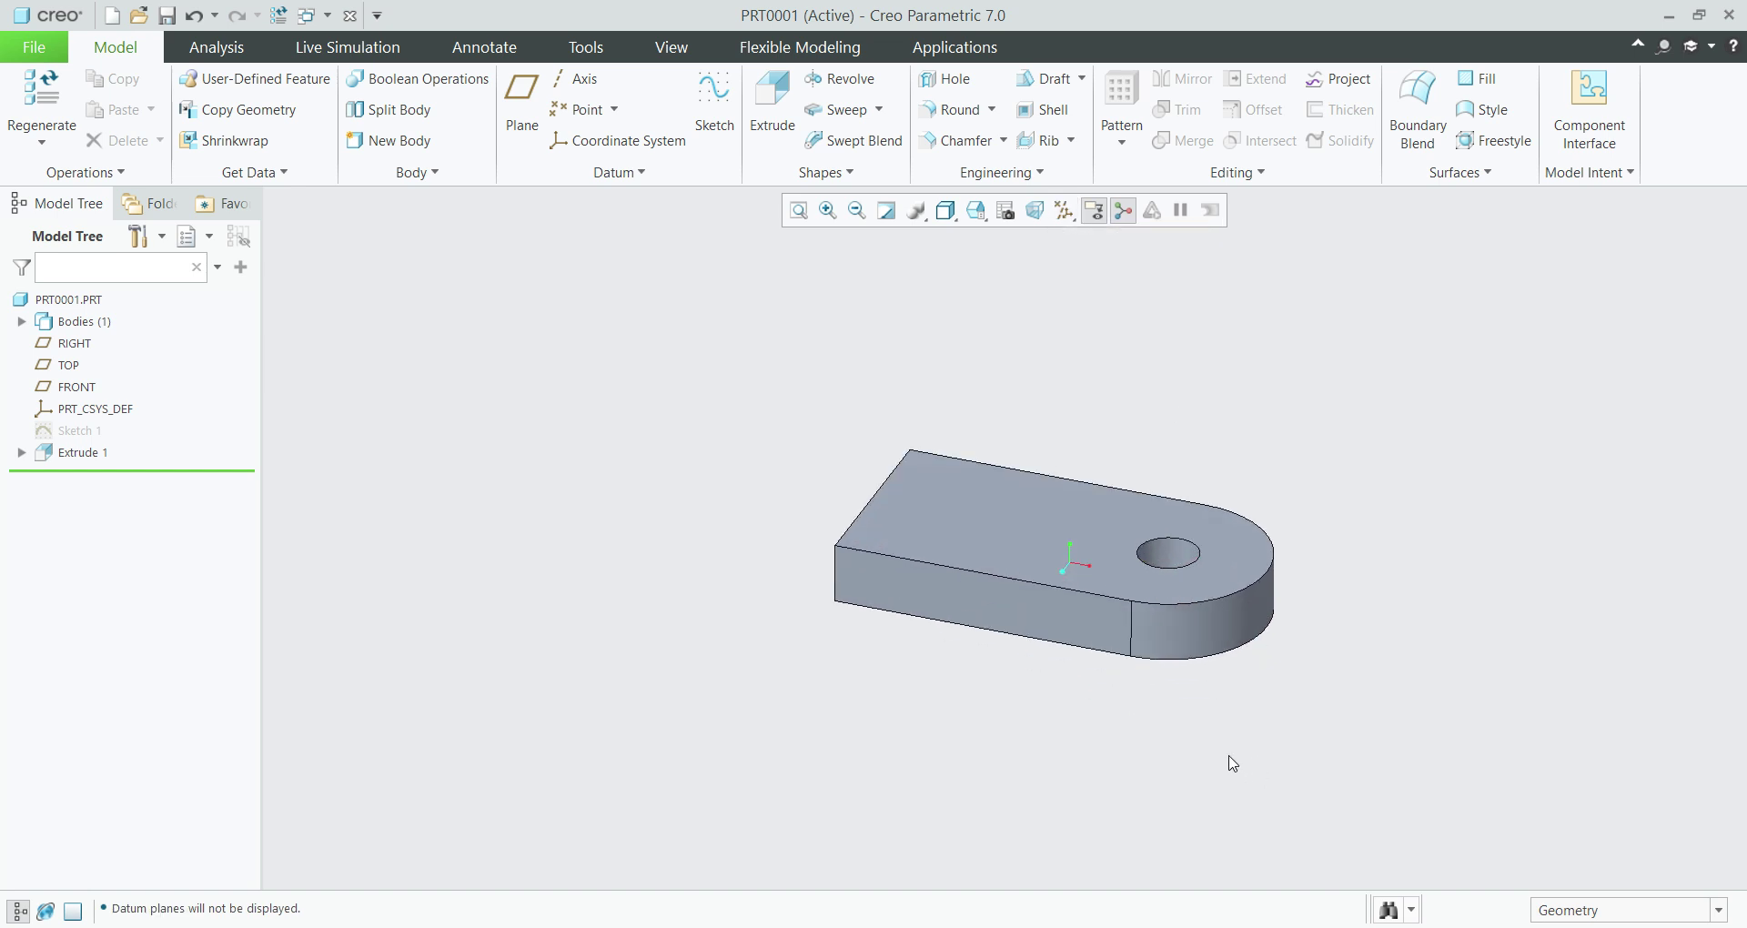
Check the SK 14 reference drawing and start a sketch on the plate's long front side face, viewed square on
left_click(1147, 927)
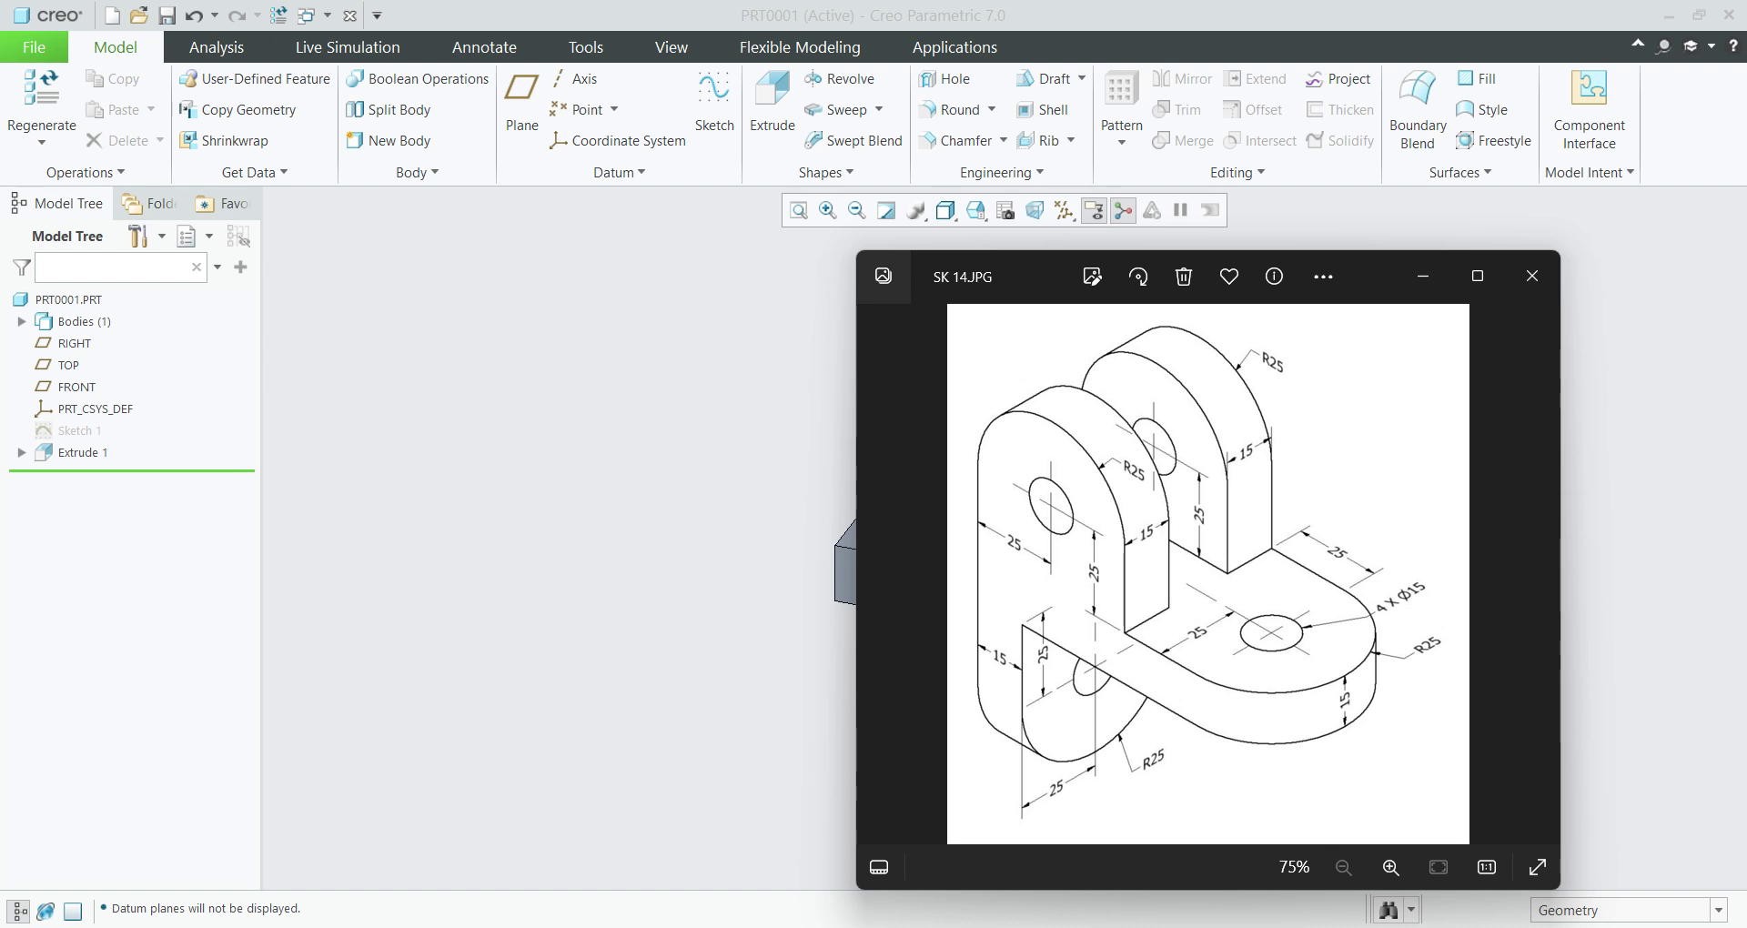
left_click(1046, 927)
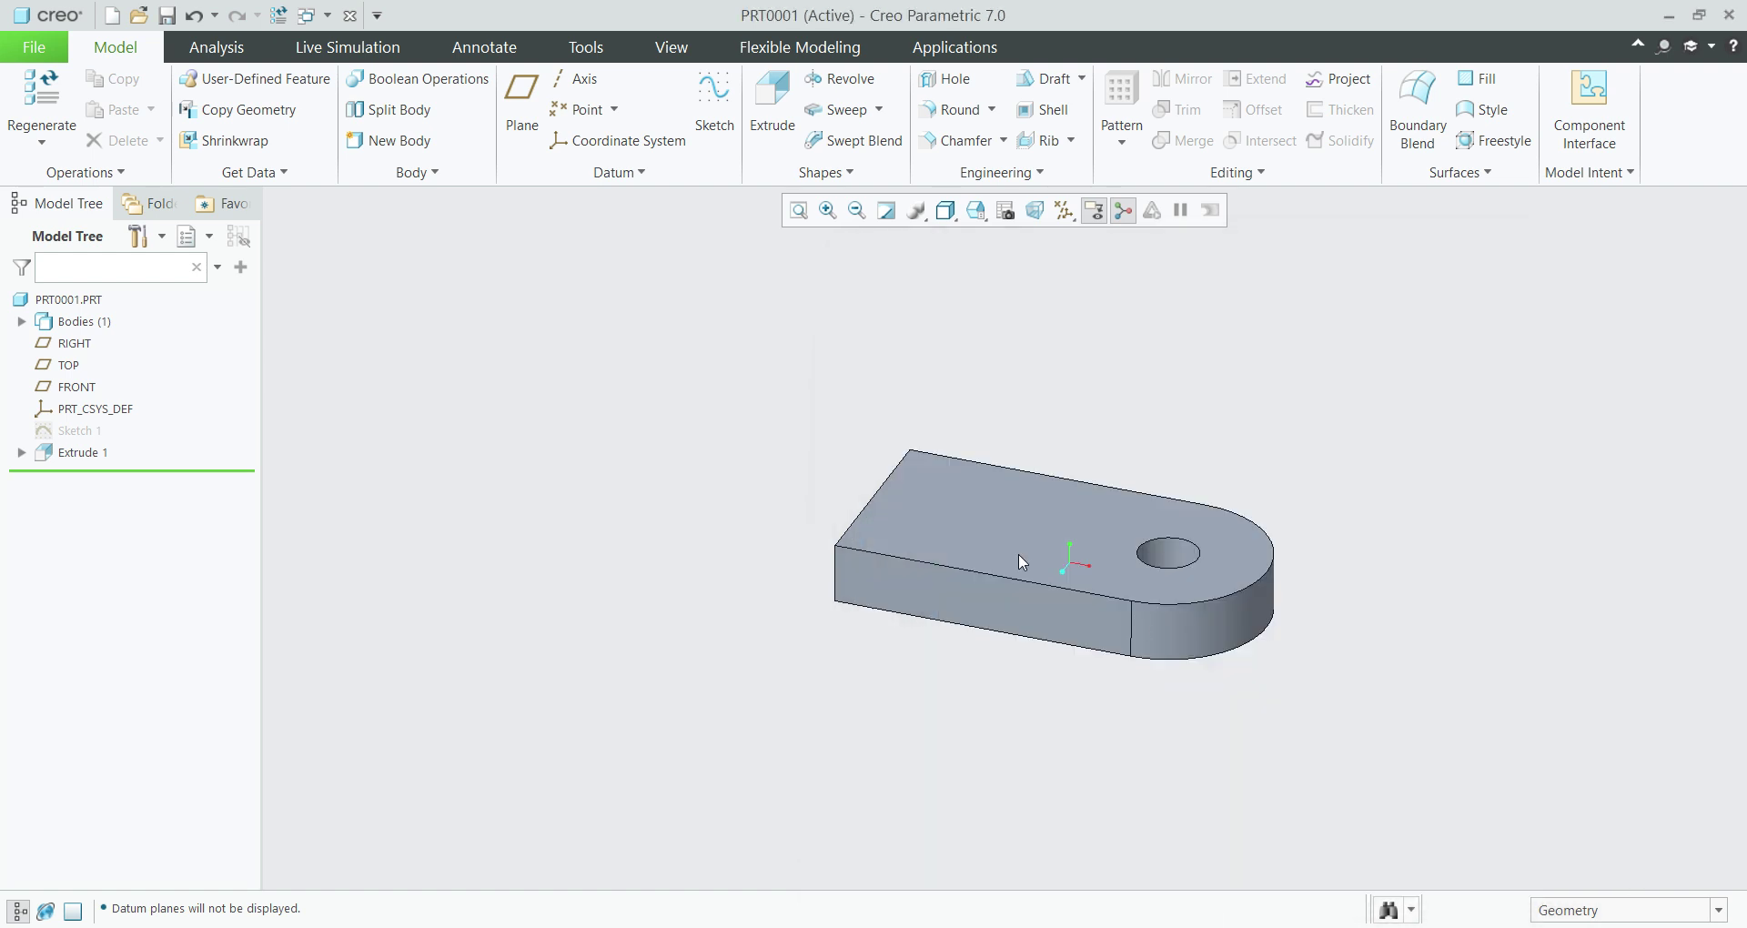
left_click(881, 586)
left_click(1001, 493)
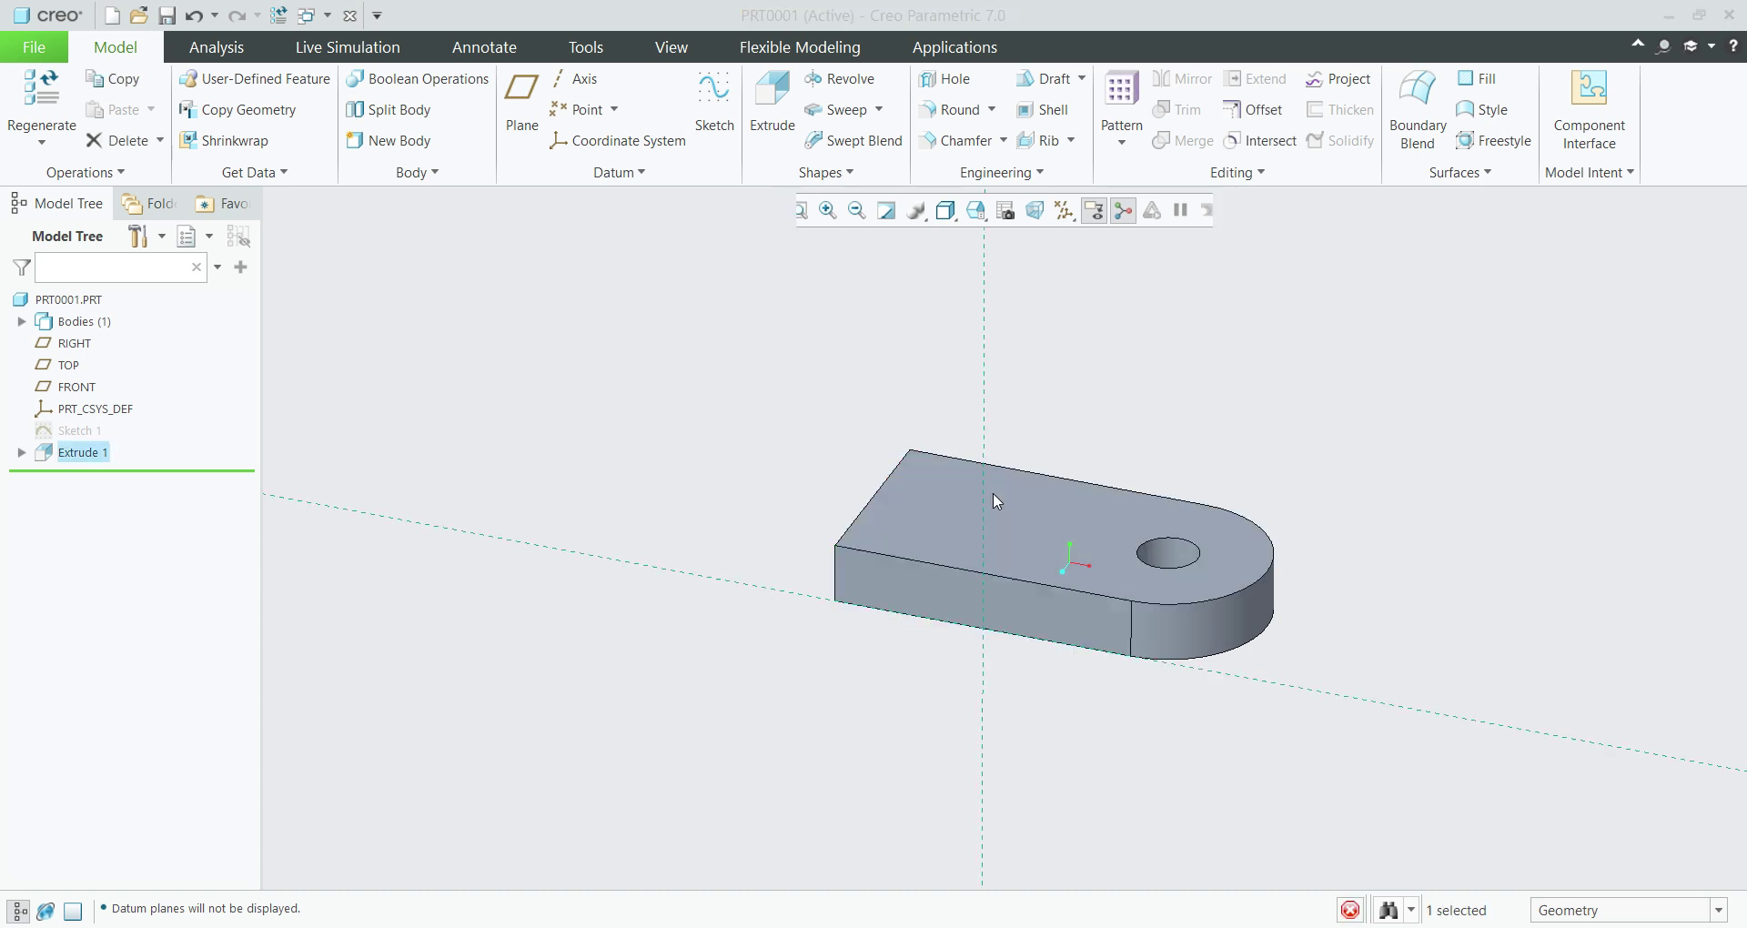
left_click(1019, 210)
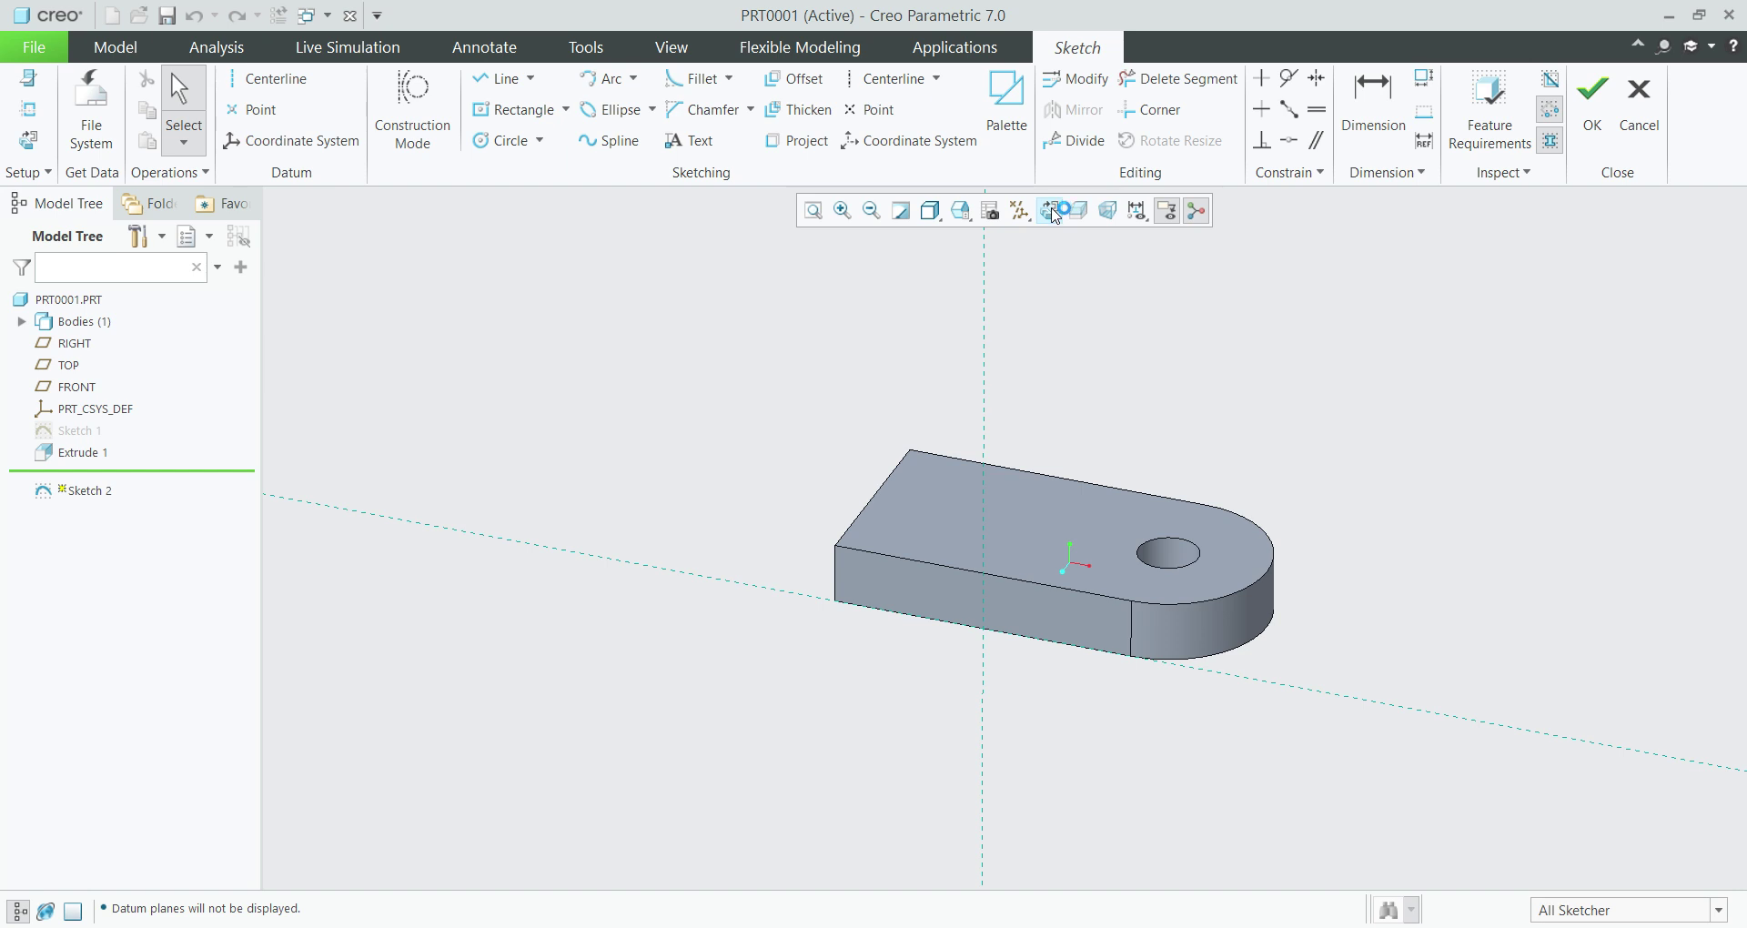
left_click(1051, 212)
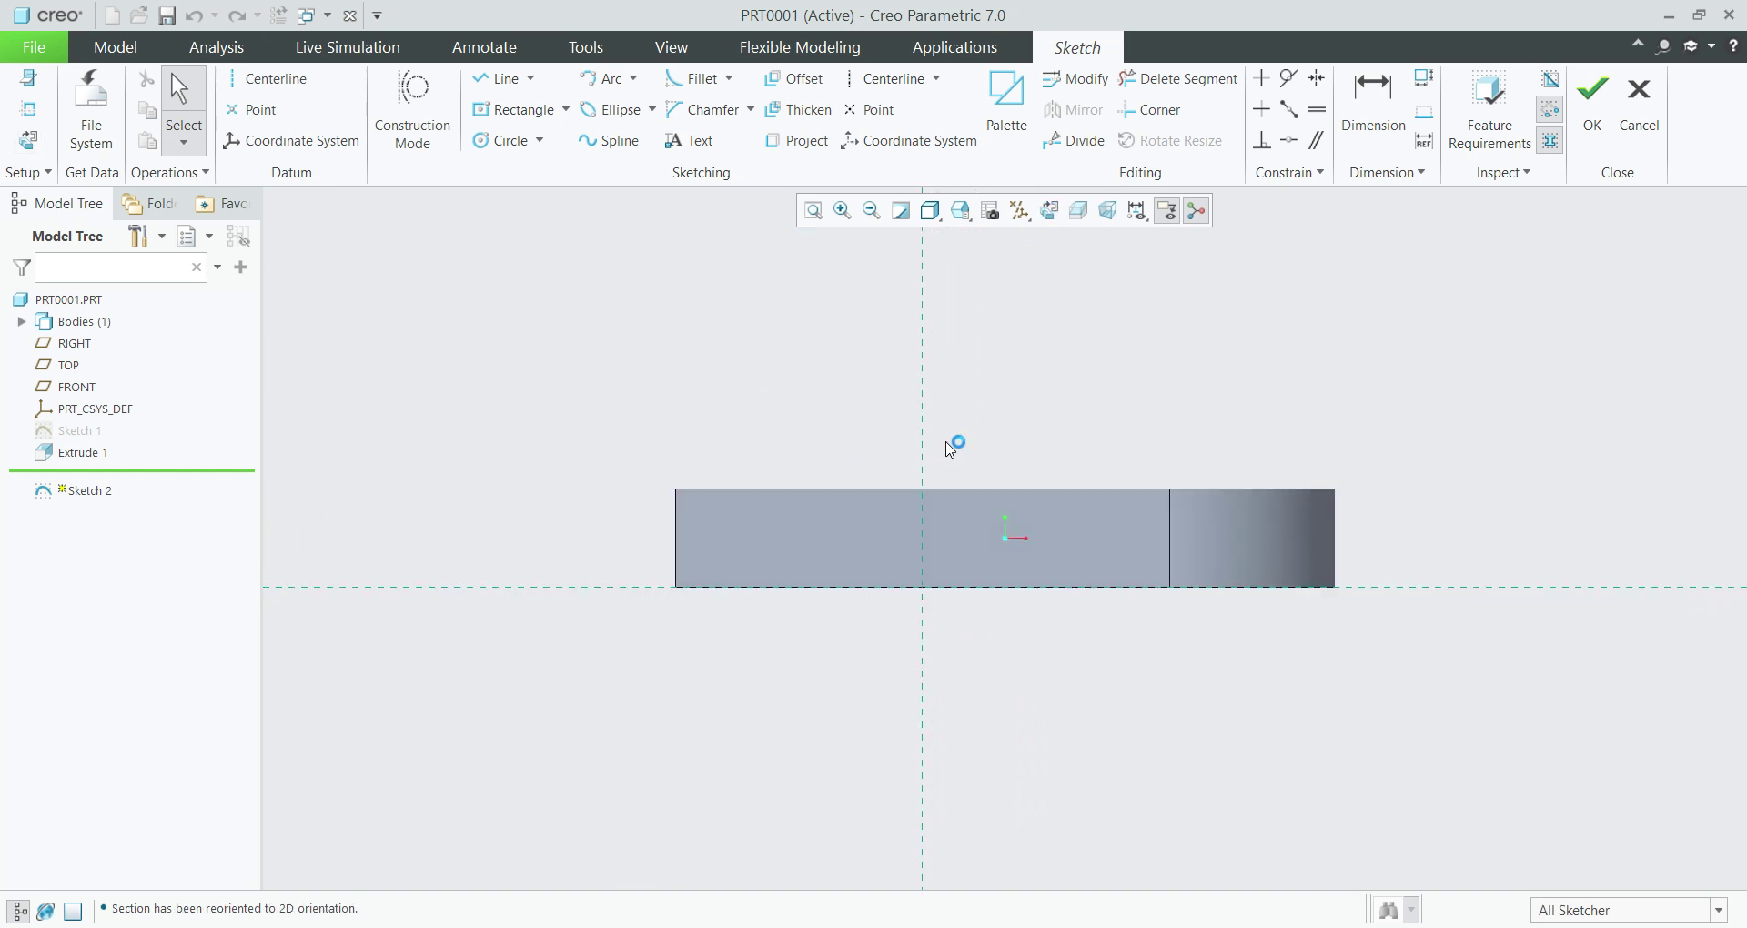
Sketch a circle above the plate's square end and set its diameter to 50 mm
left_click(496, 140)
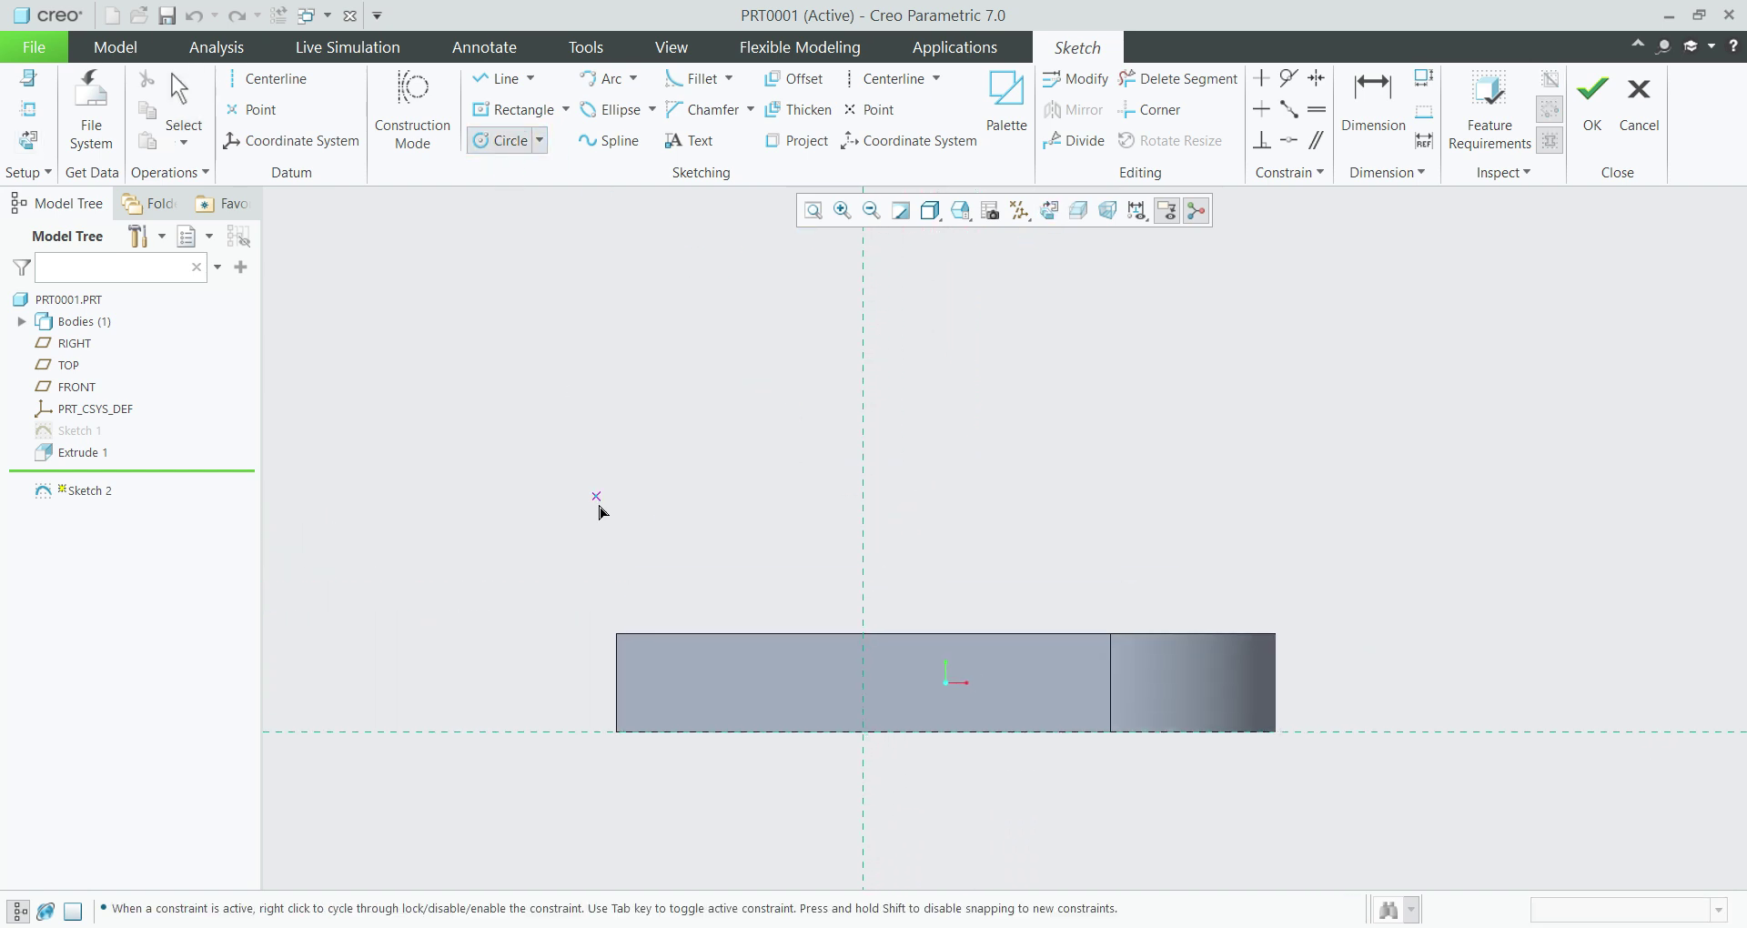
left_click(737, 425)
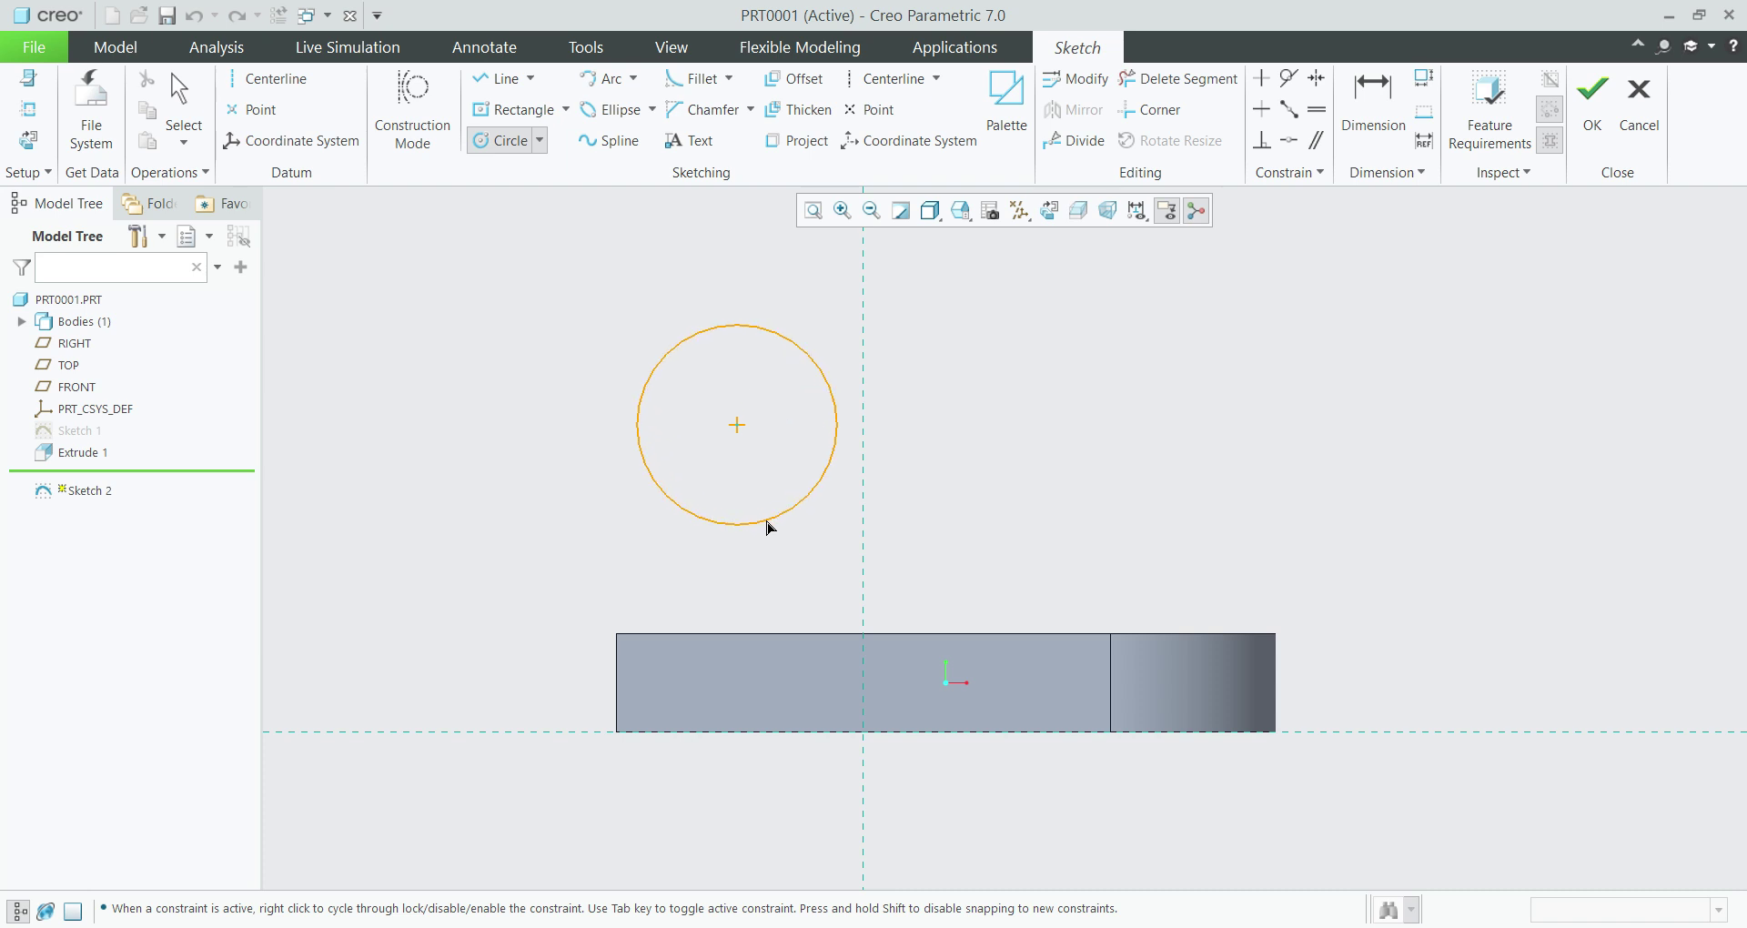
left_click(770, 525)
middle_click(1023, 503)
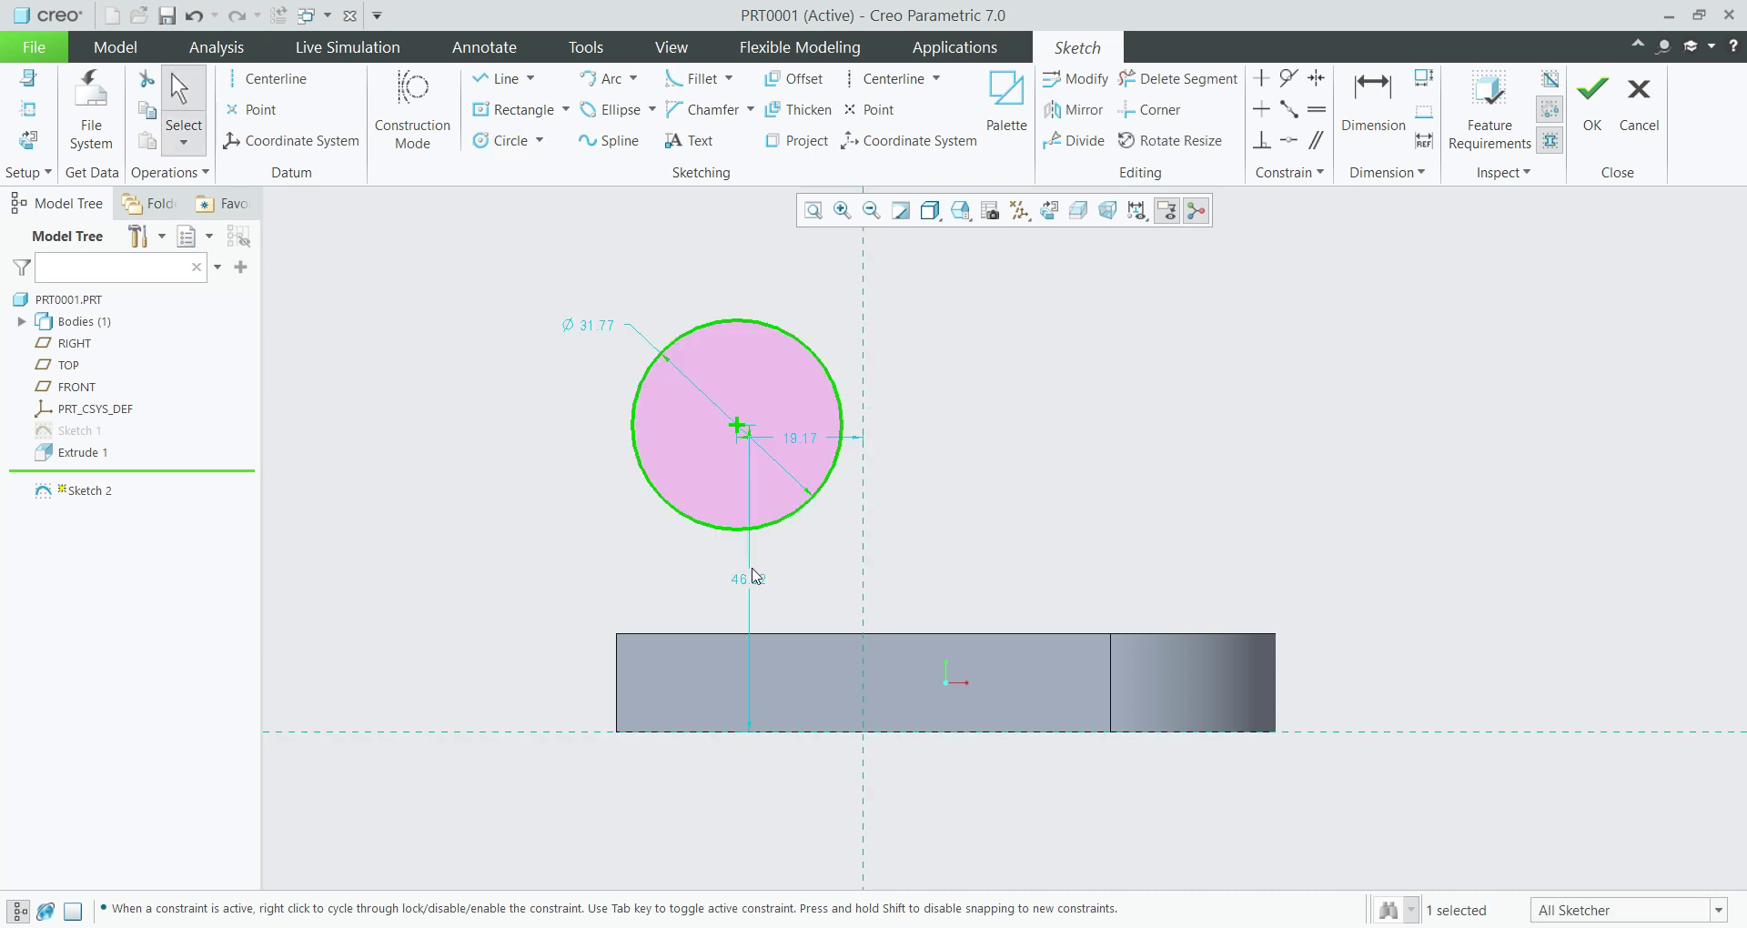
double_click(612, 333)
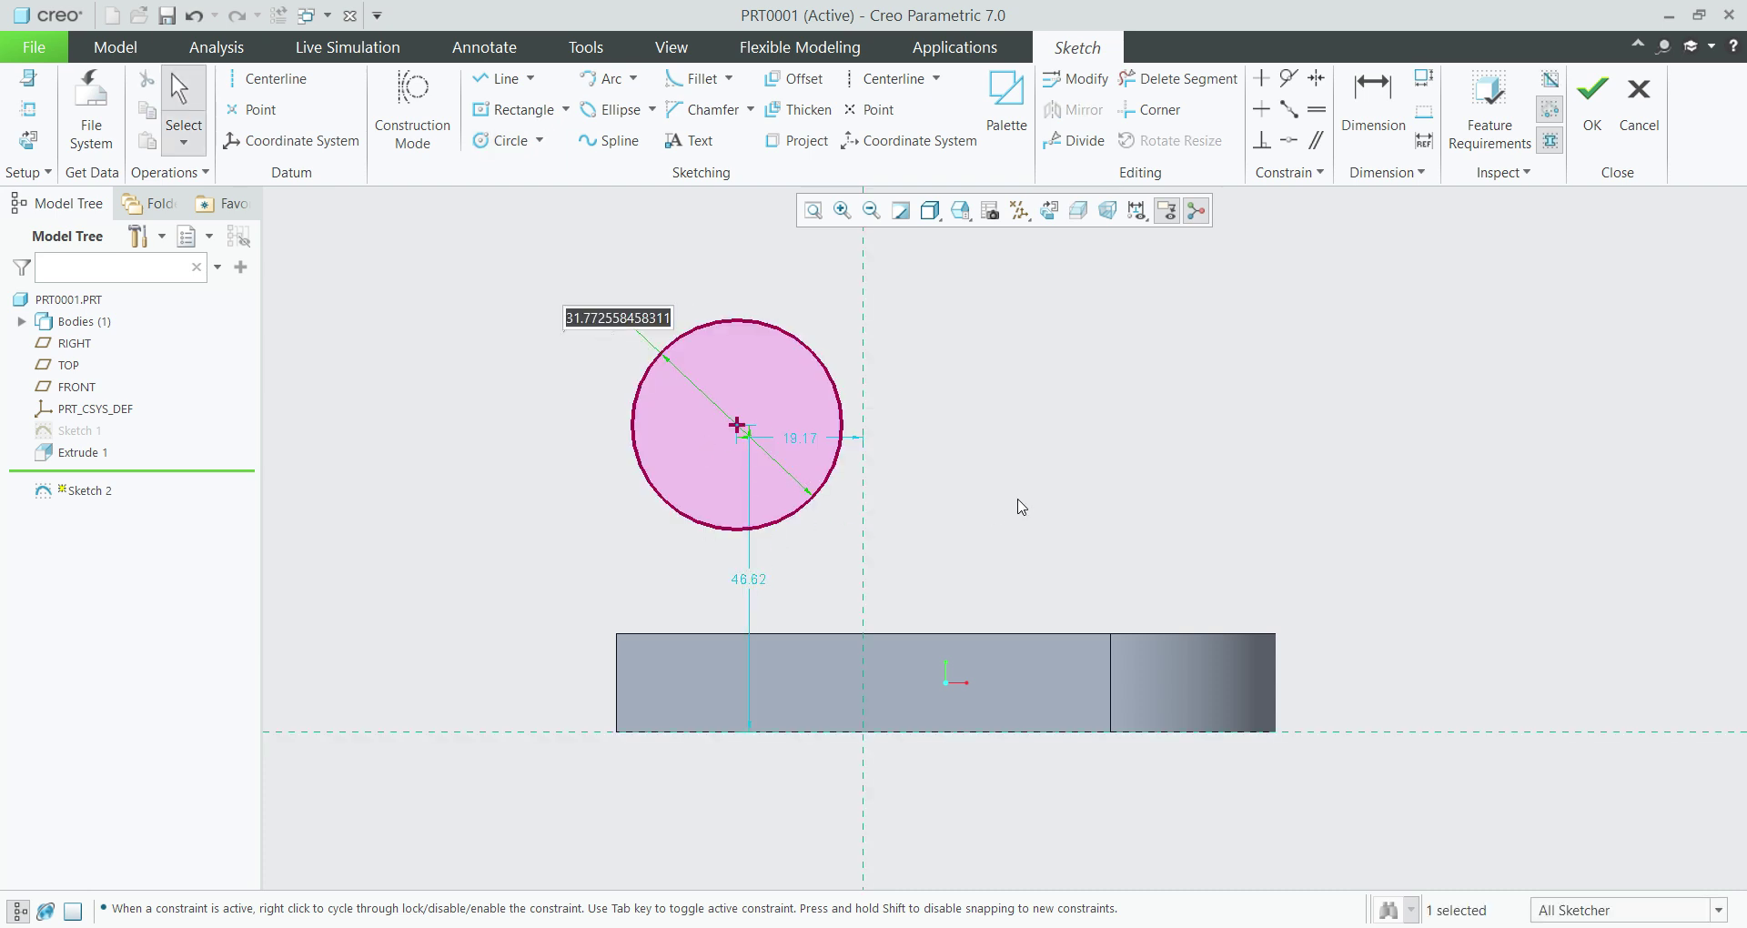
type("50")
key("Return")
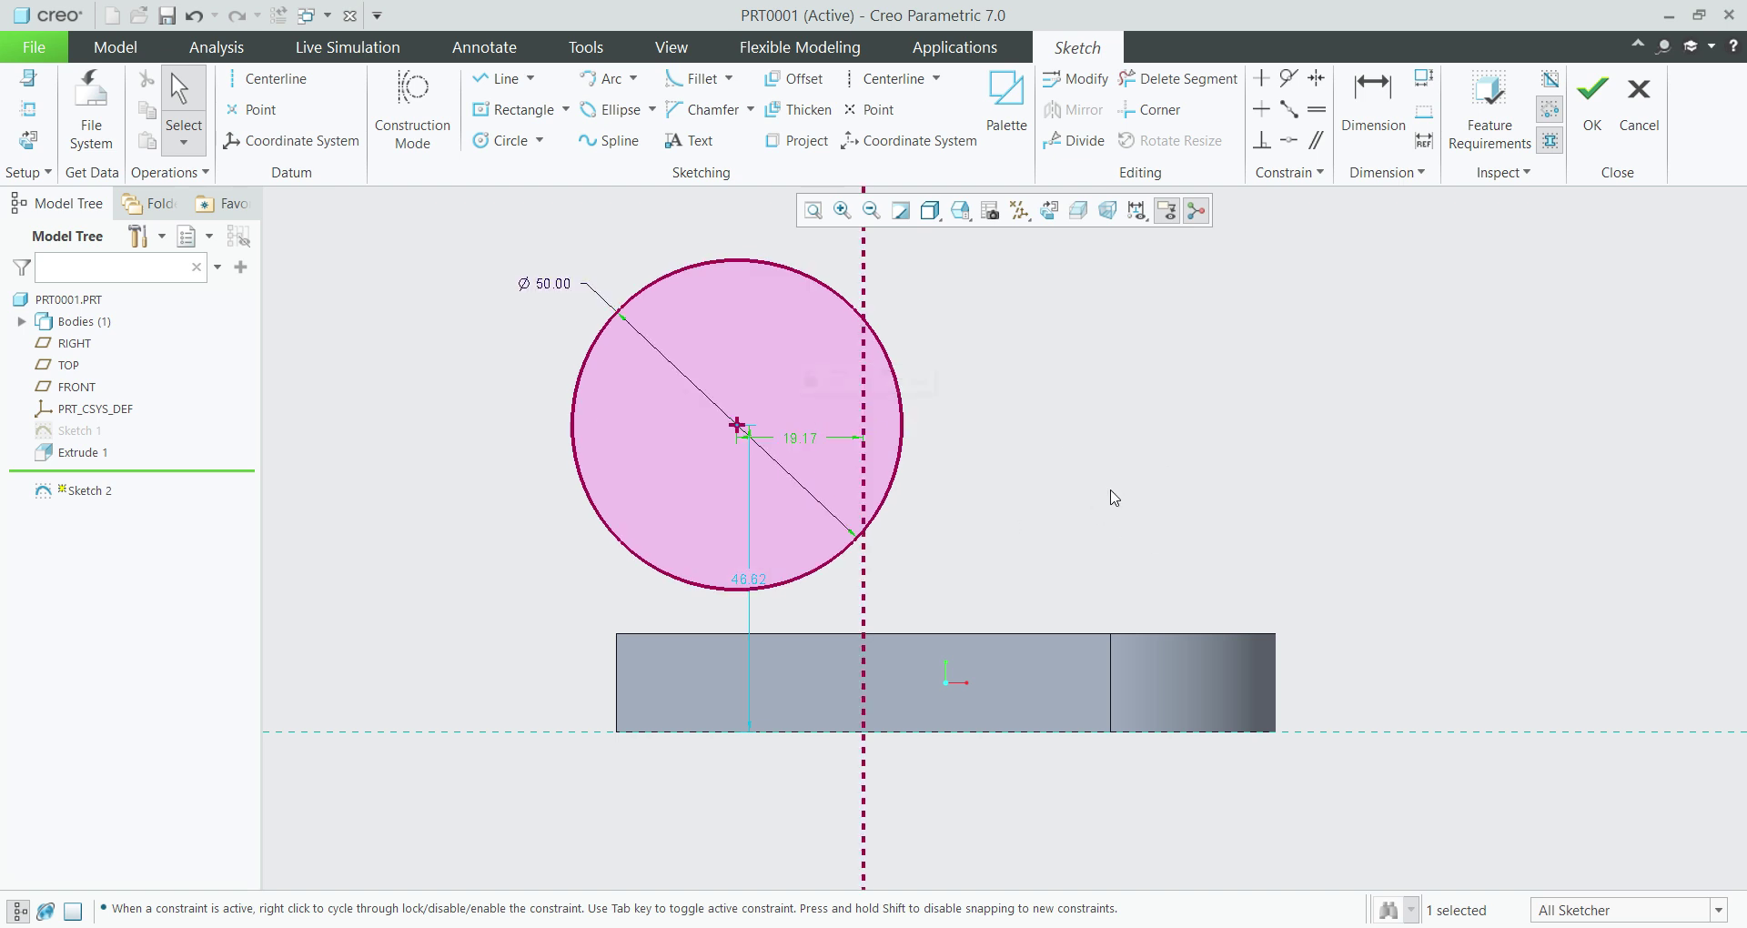
Dimension the circle's center 25 mm from the plate's square end and 40 mm above the plate's bottom edge
left_click(1373, 137)
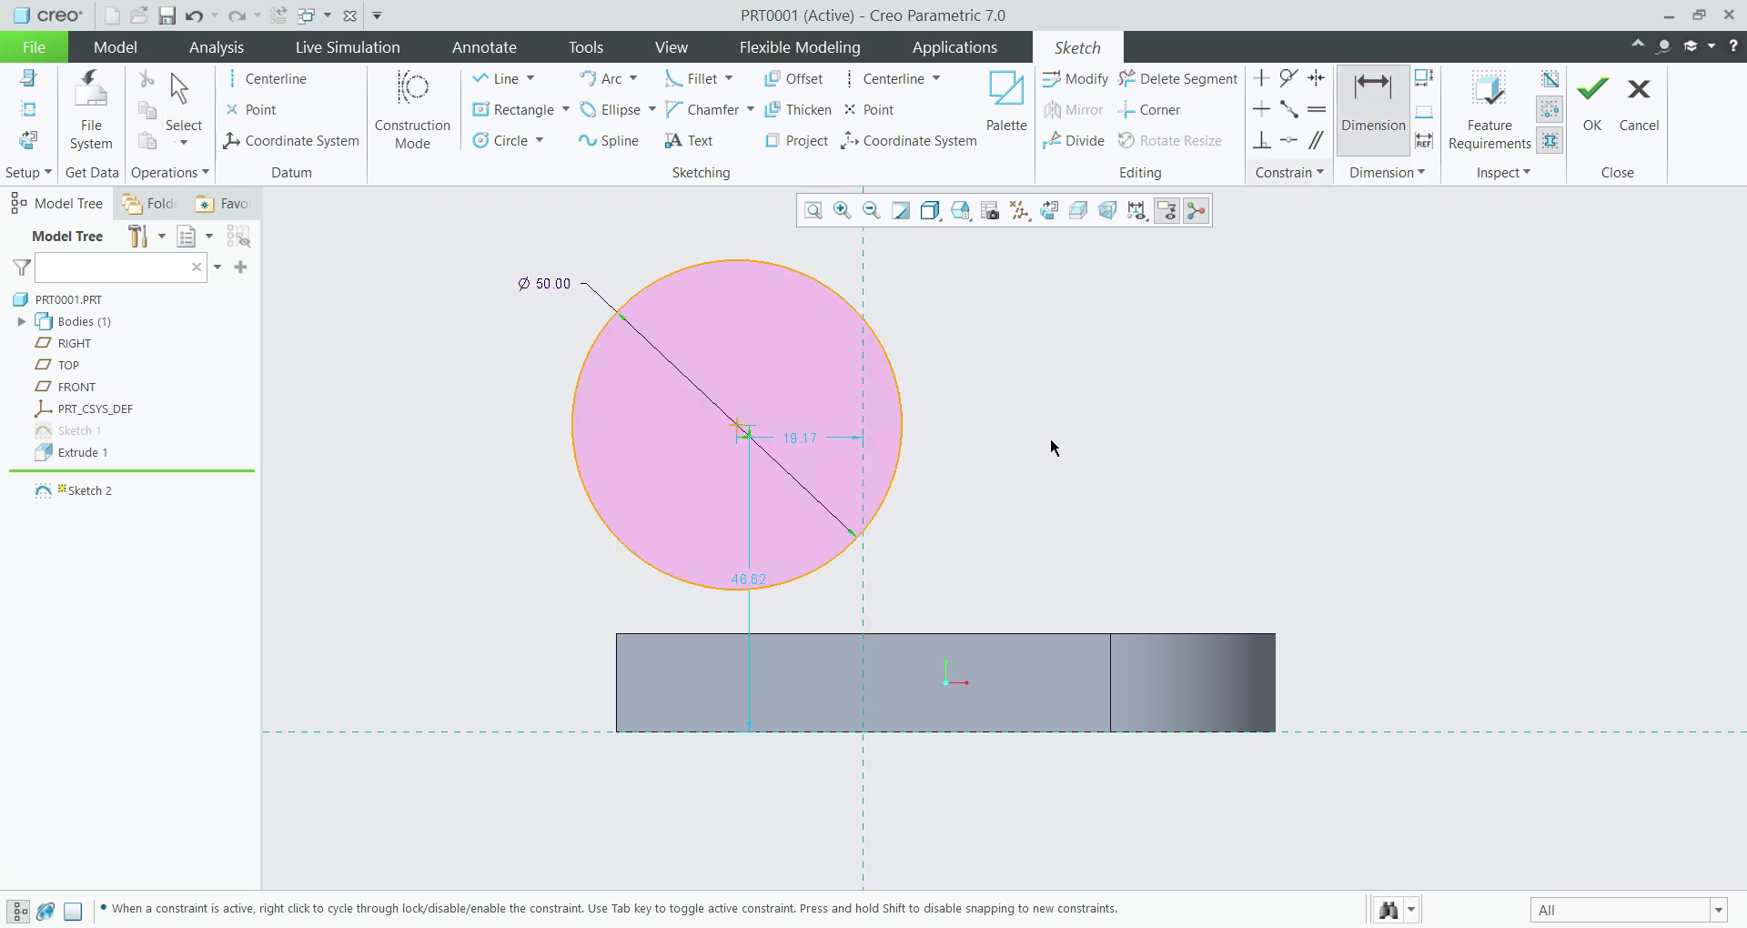
left_click(618, 693)
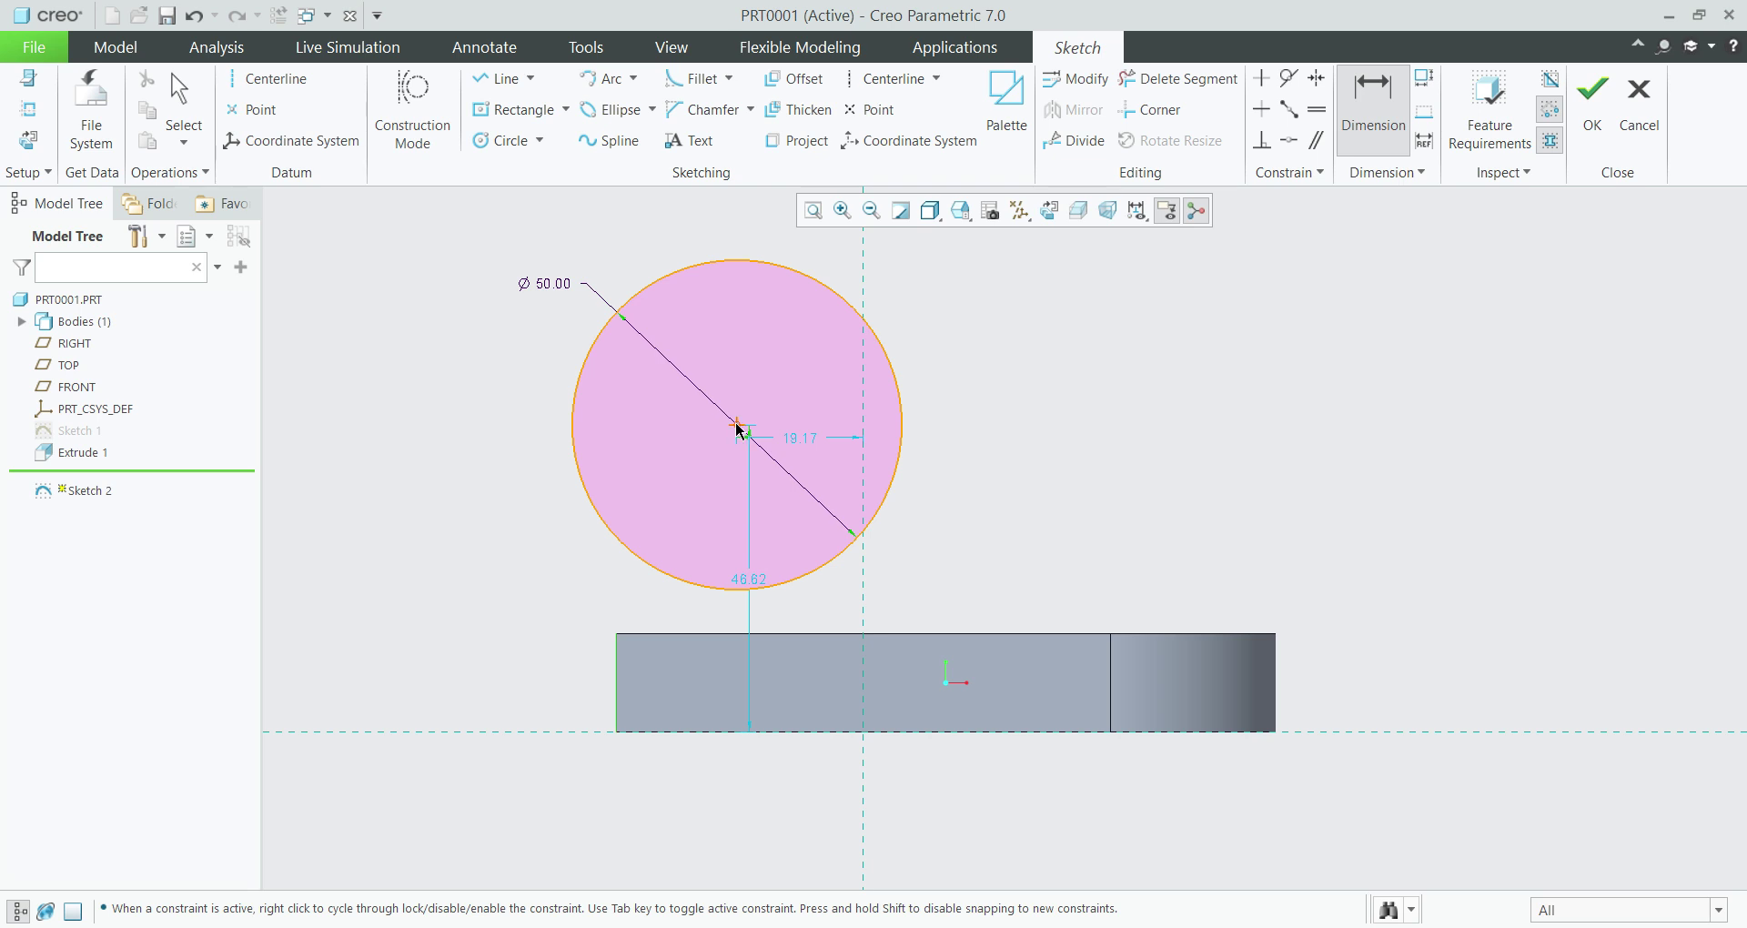
middle_click(685, 800)
type("25")
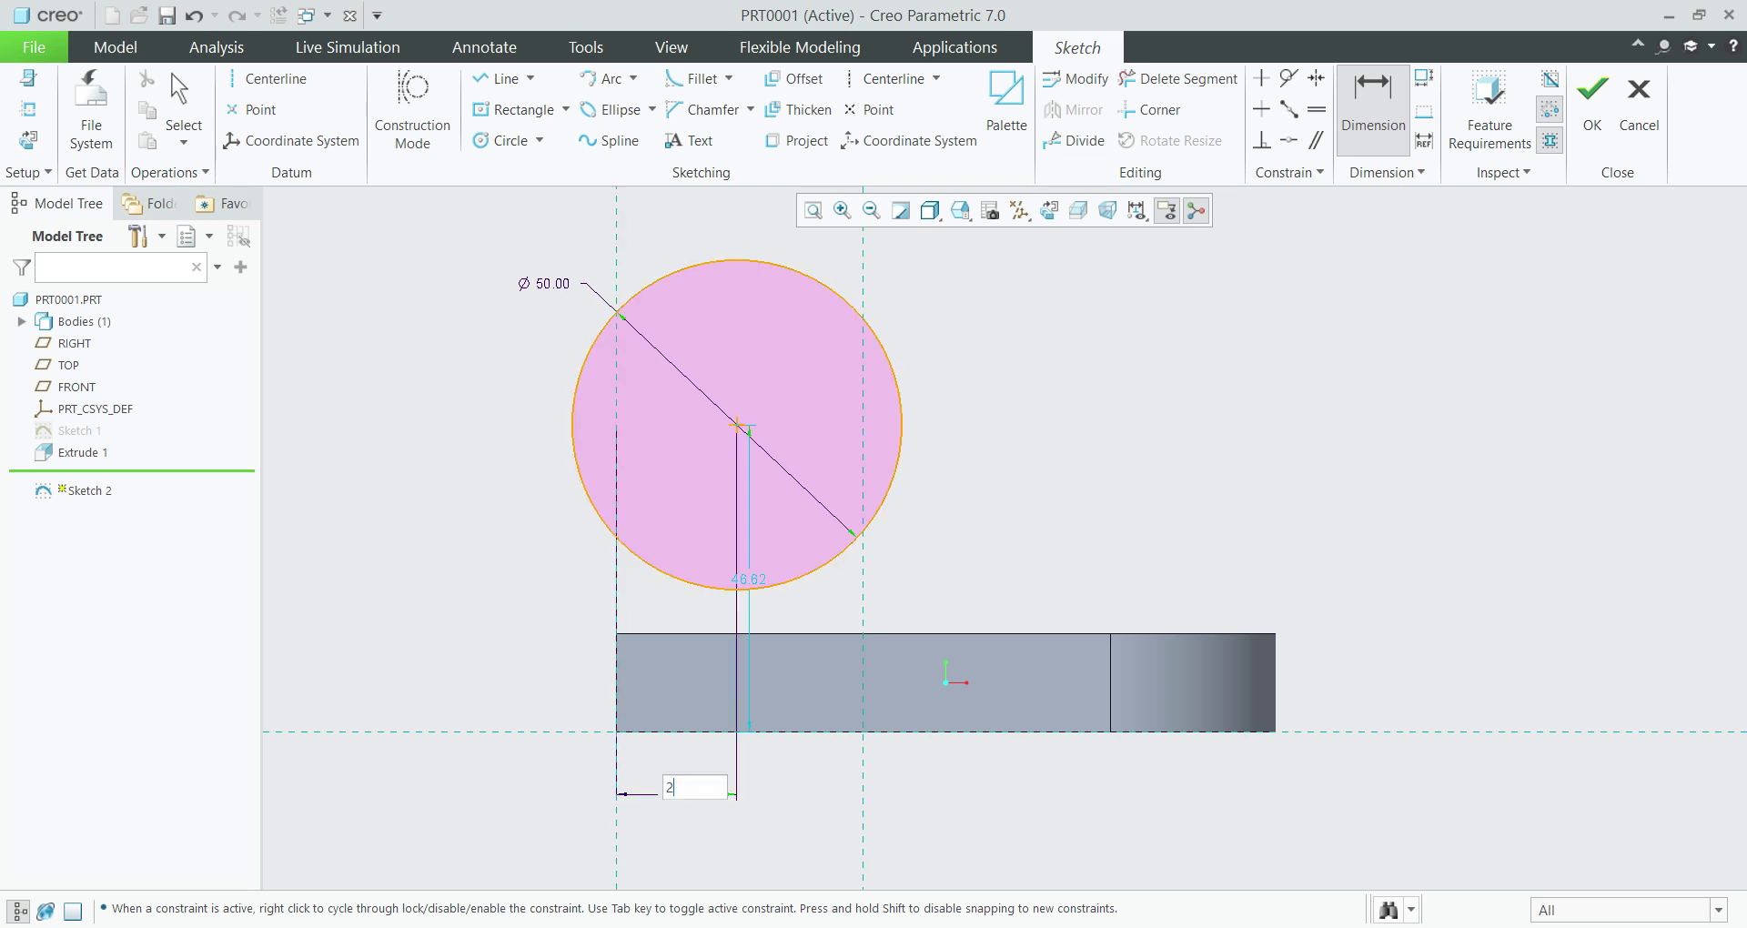
key("Return")
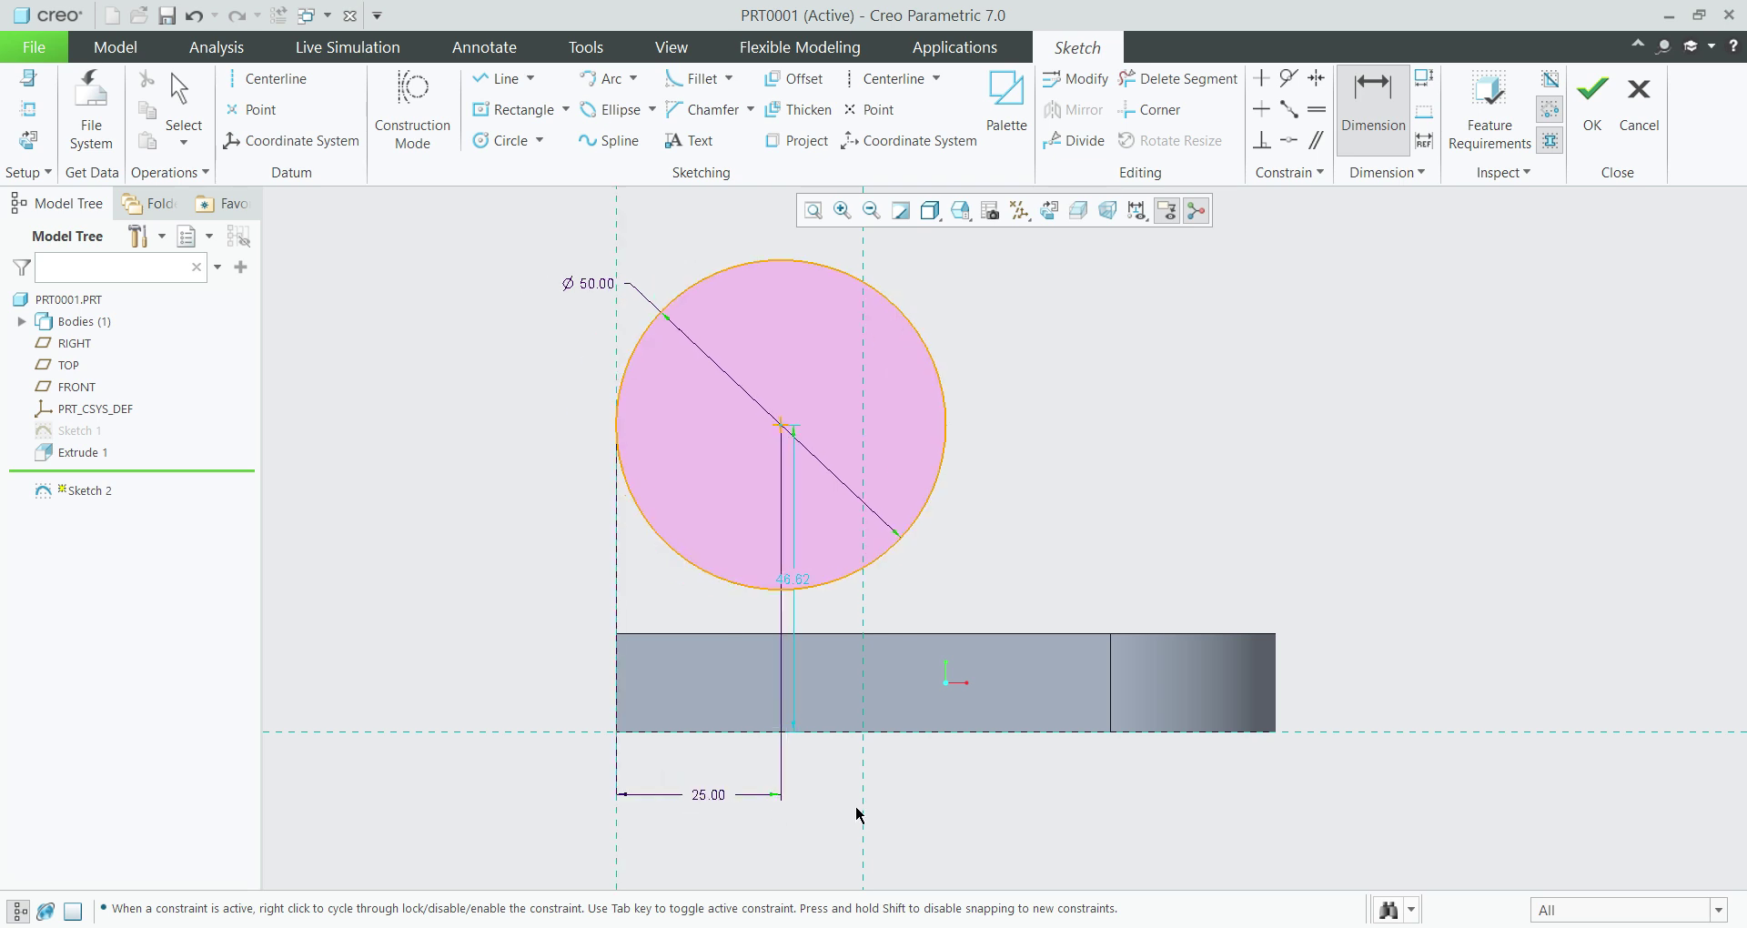
double_click(798, 589)
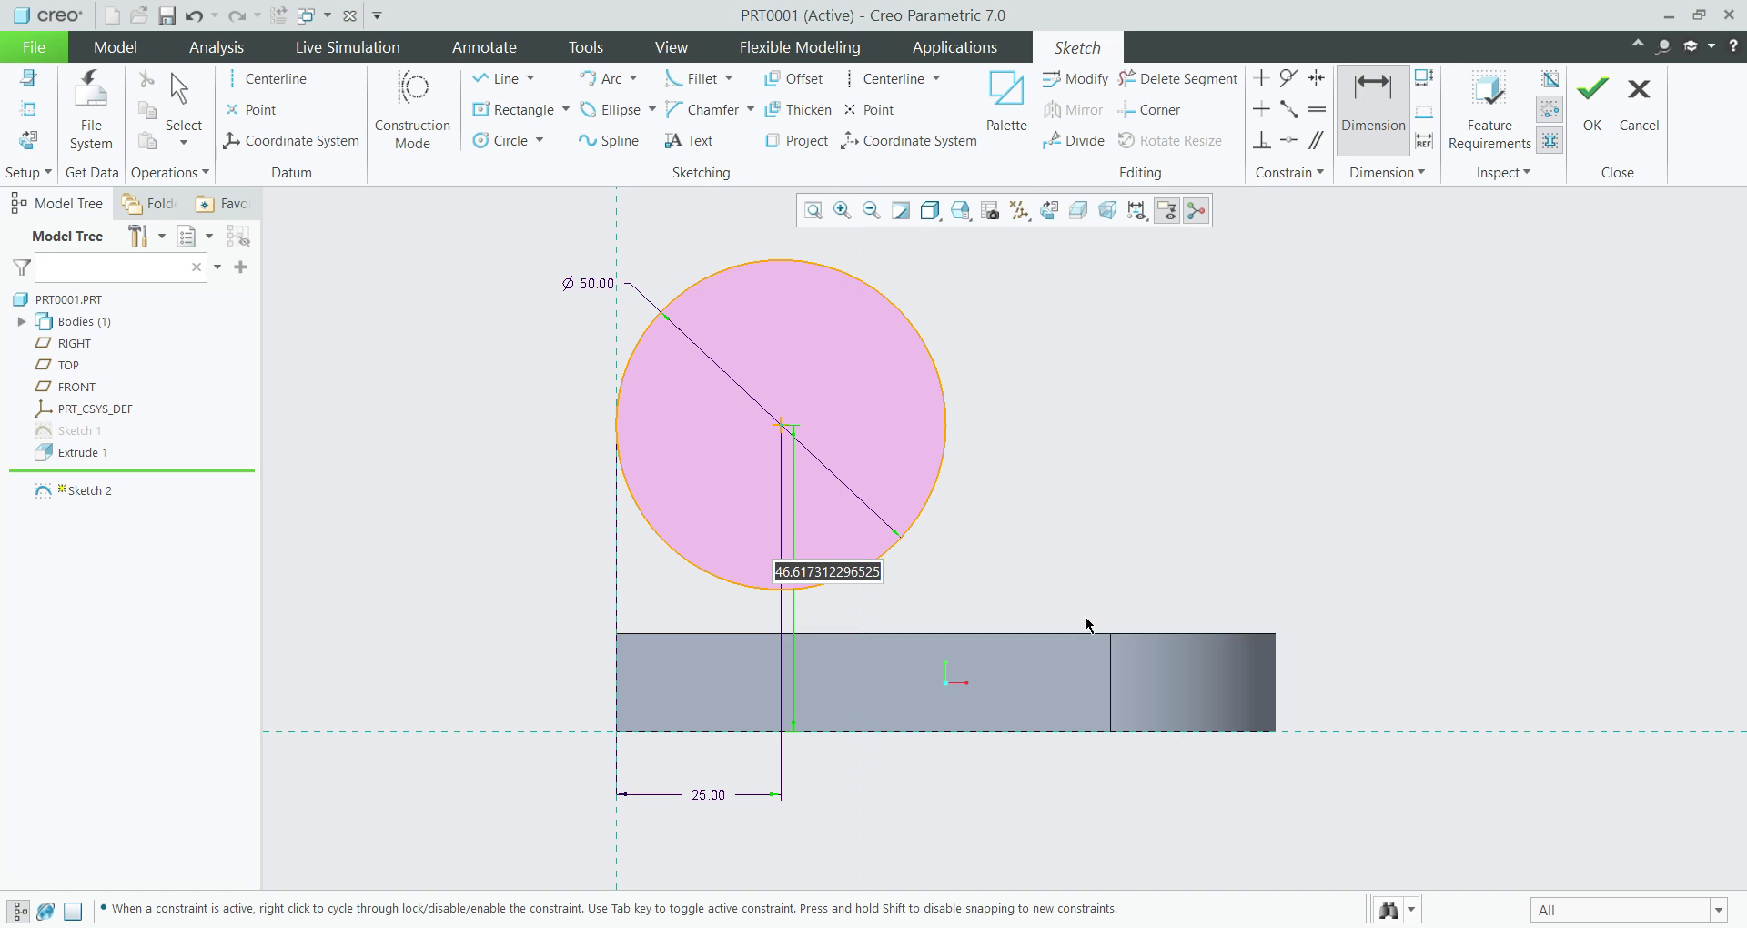
type("40")
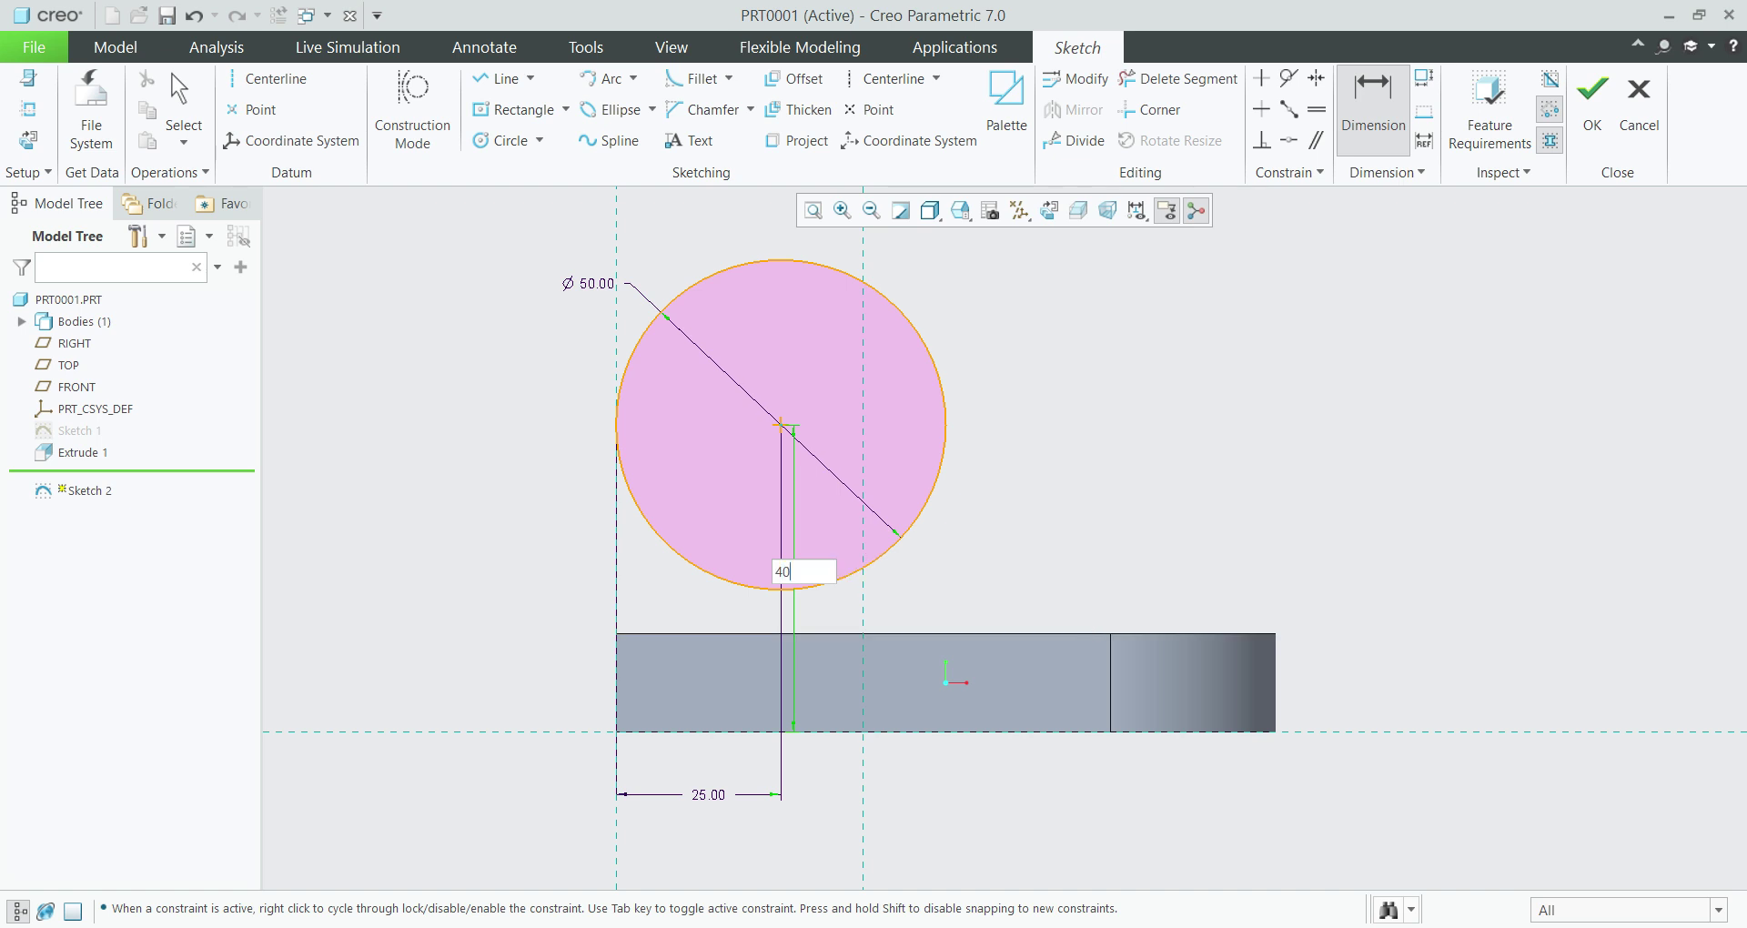
key("Return")
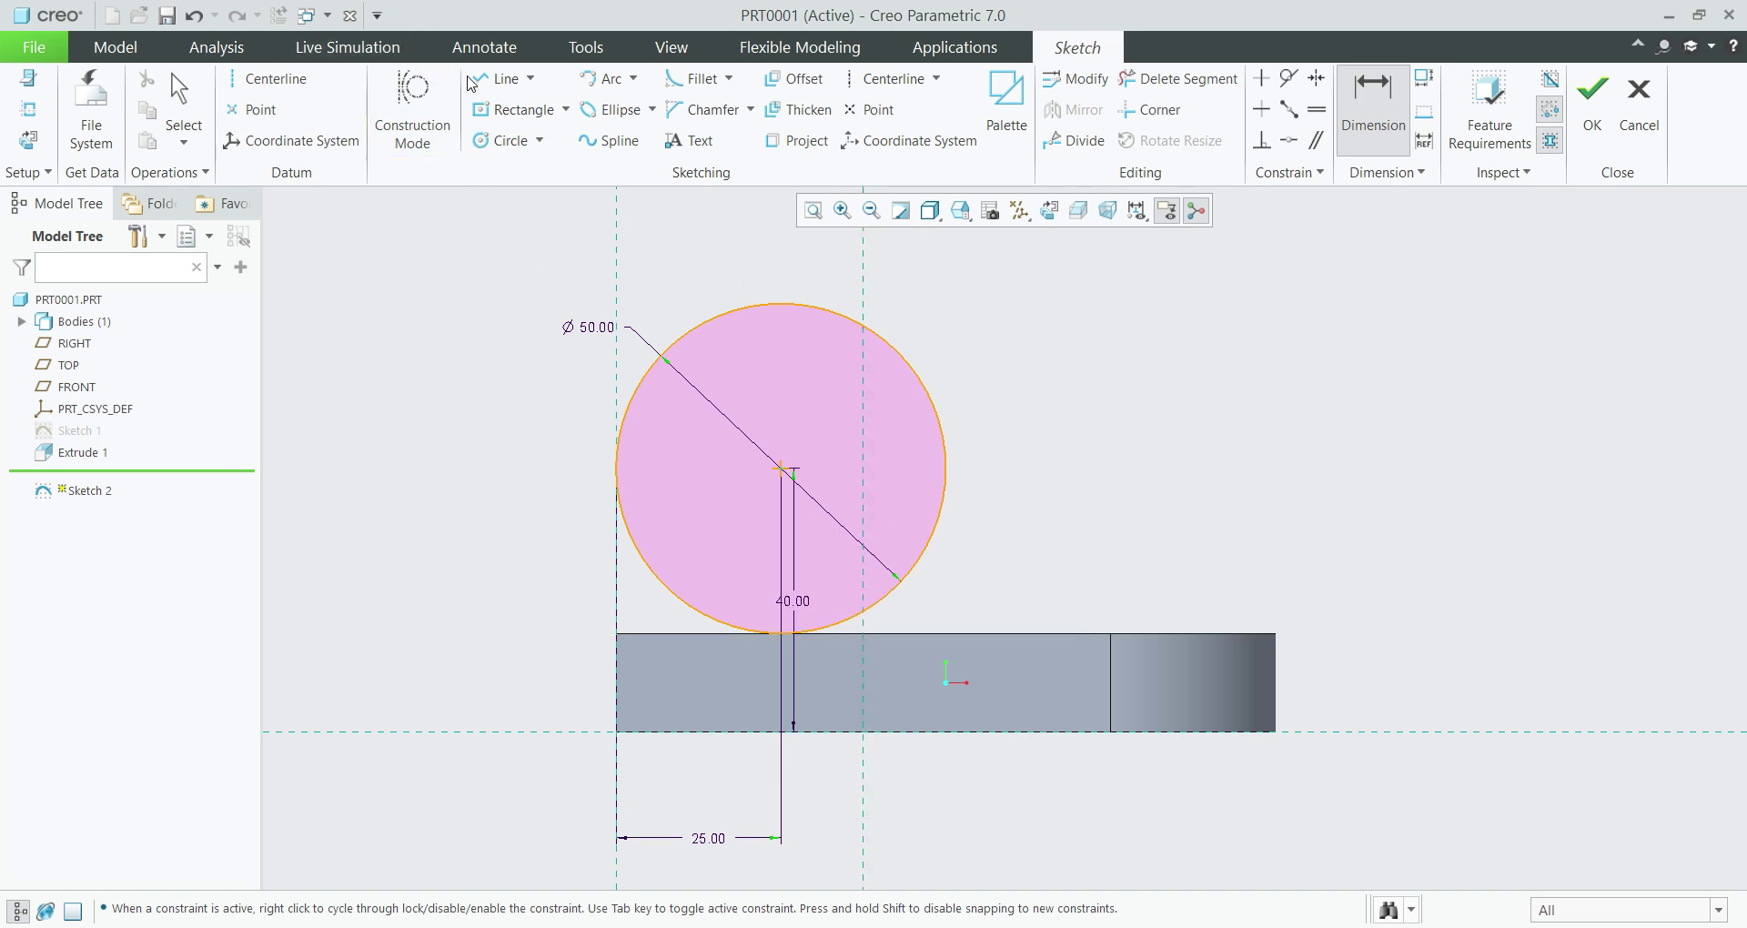
Draw vertical tangent lines from both sides of the circle down to the plate's top edge, joined by a horizontal line along that edge
left_click(474, 80)
left_click(947, 468)
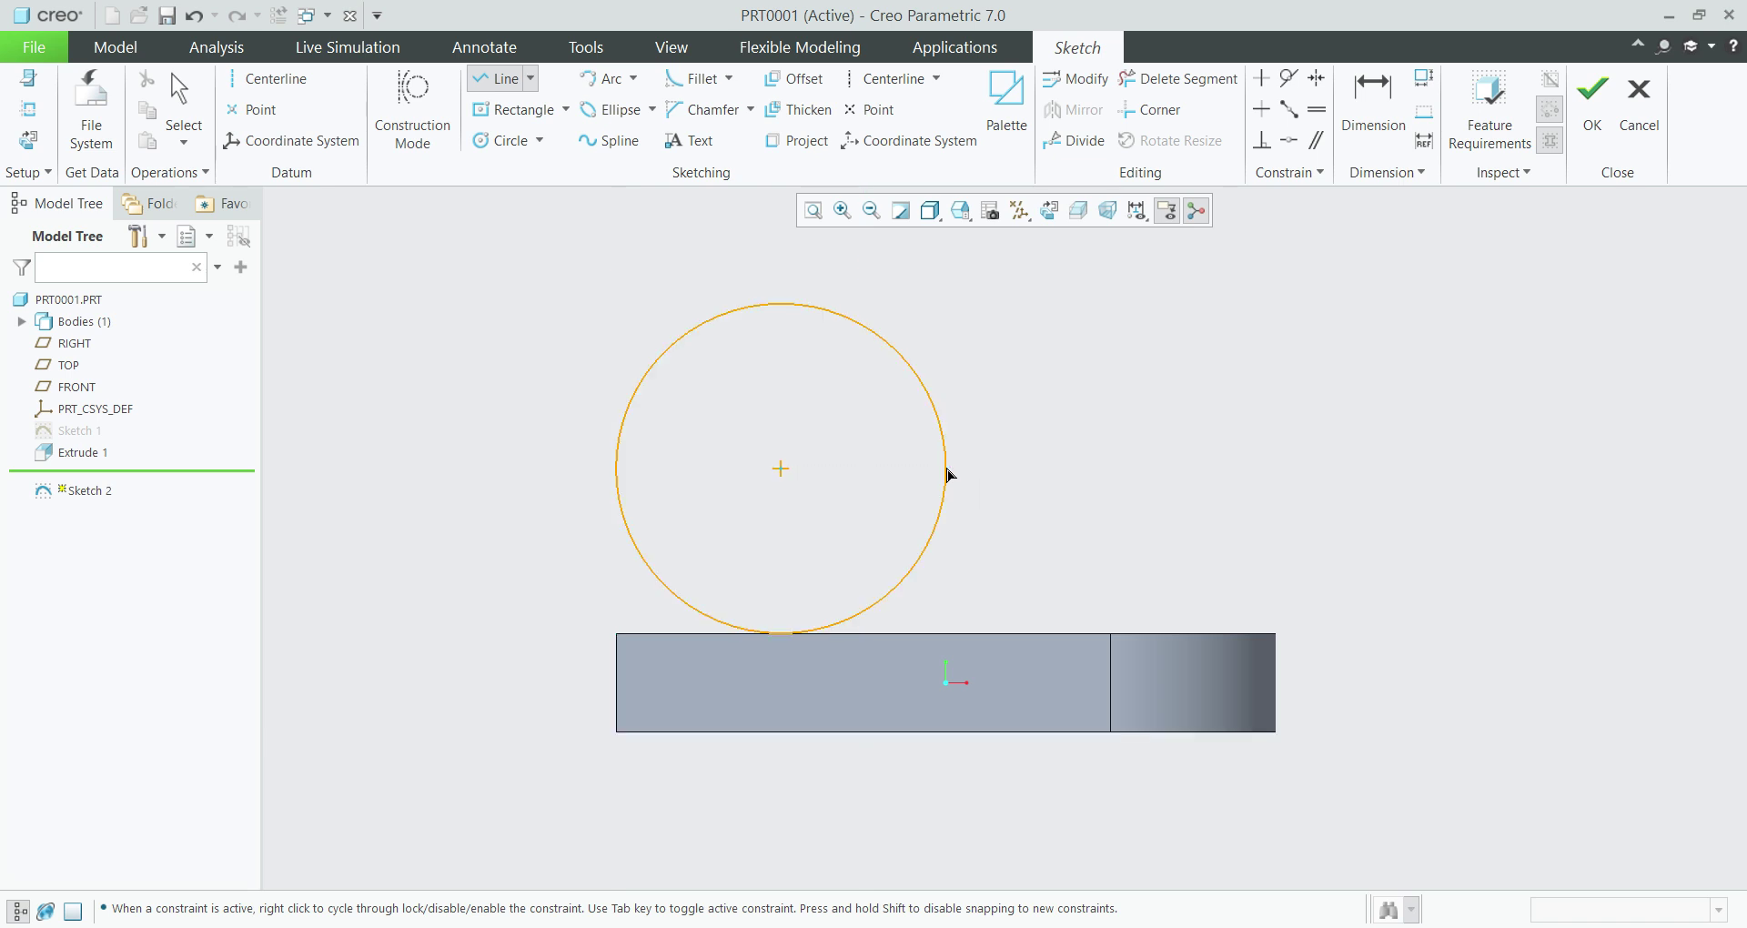
left_click(946, 634)
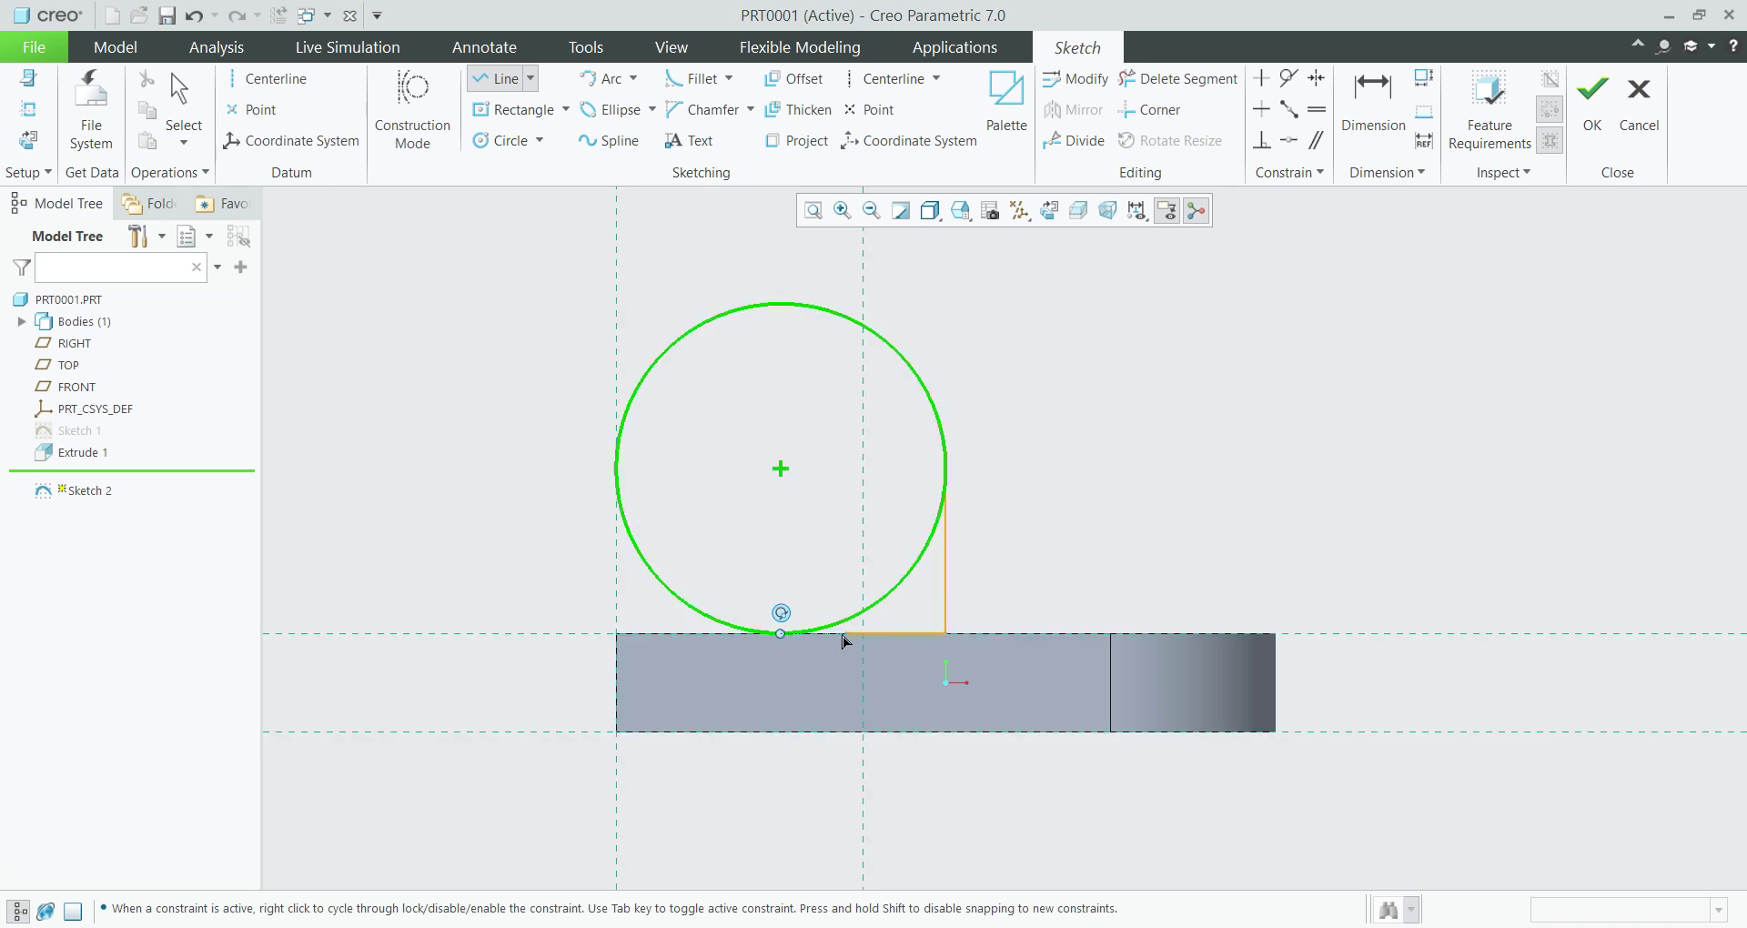
left_click(616, 633)
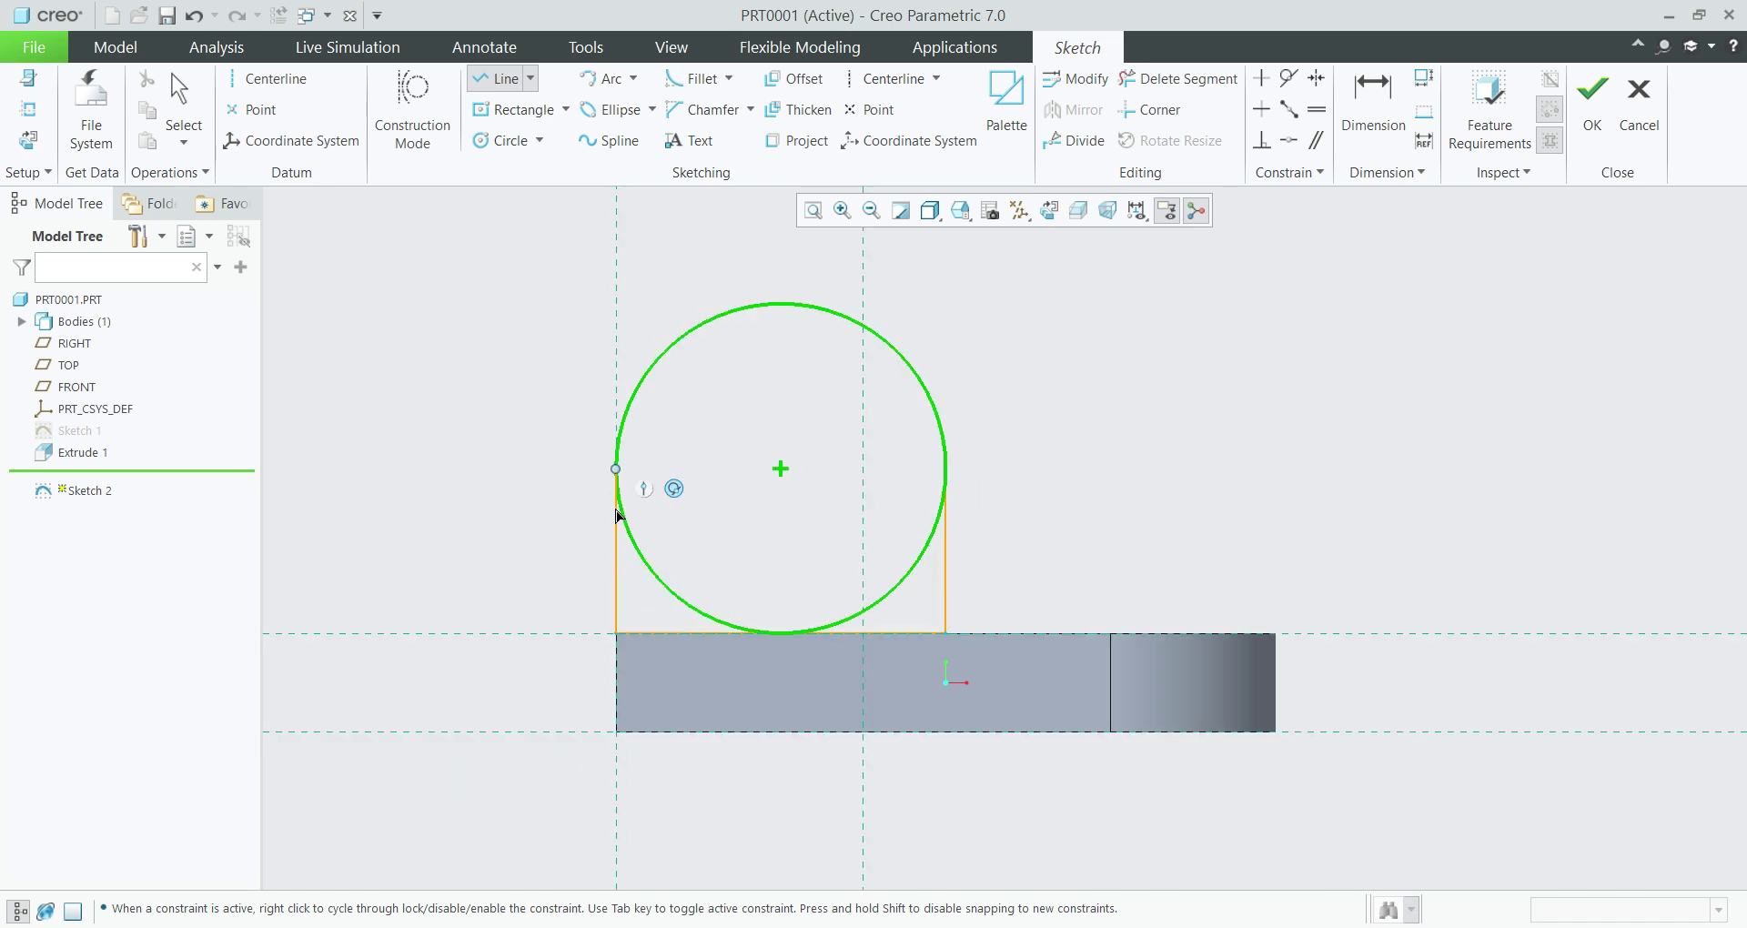
left_click(616, 469)
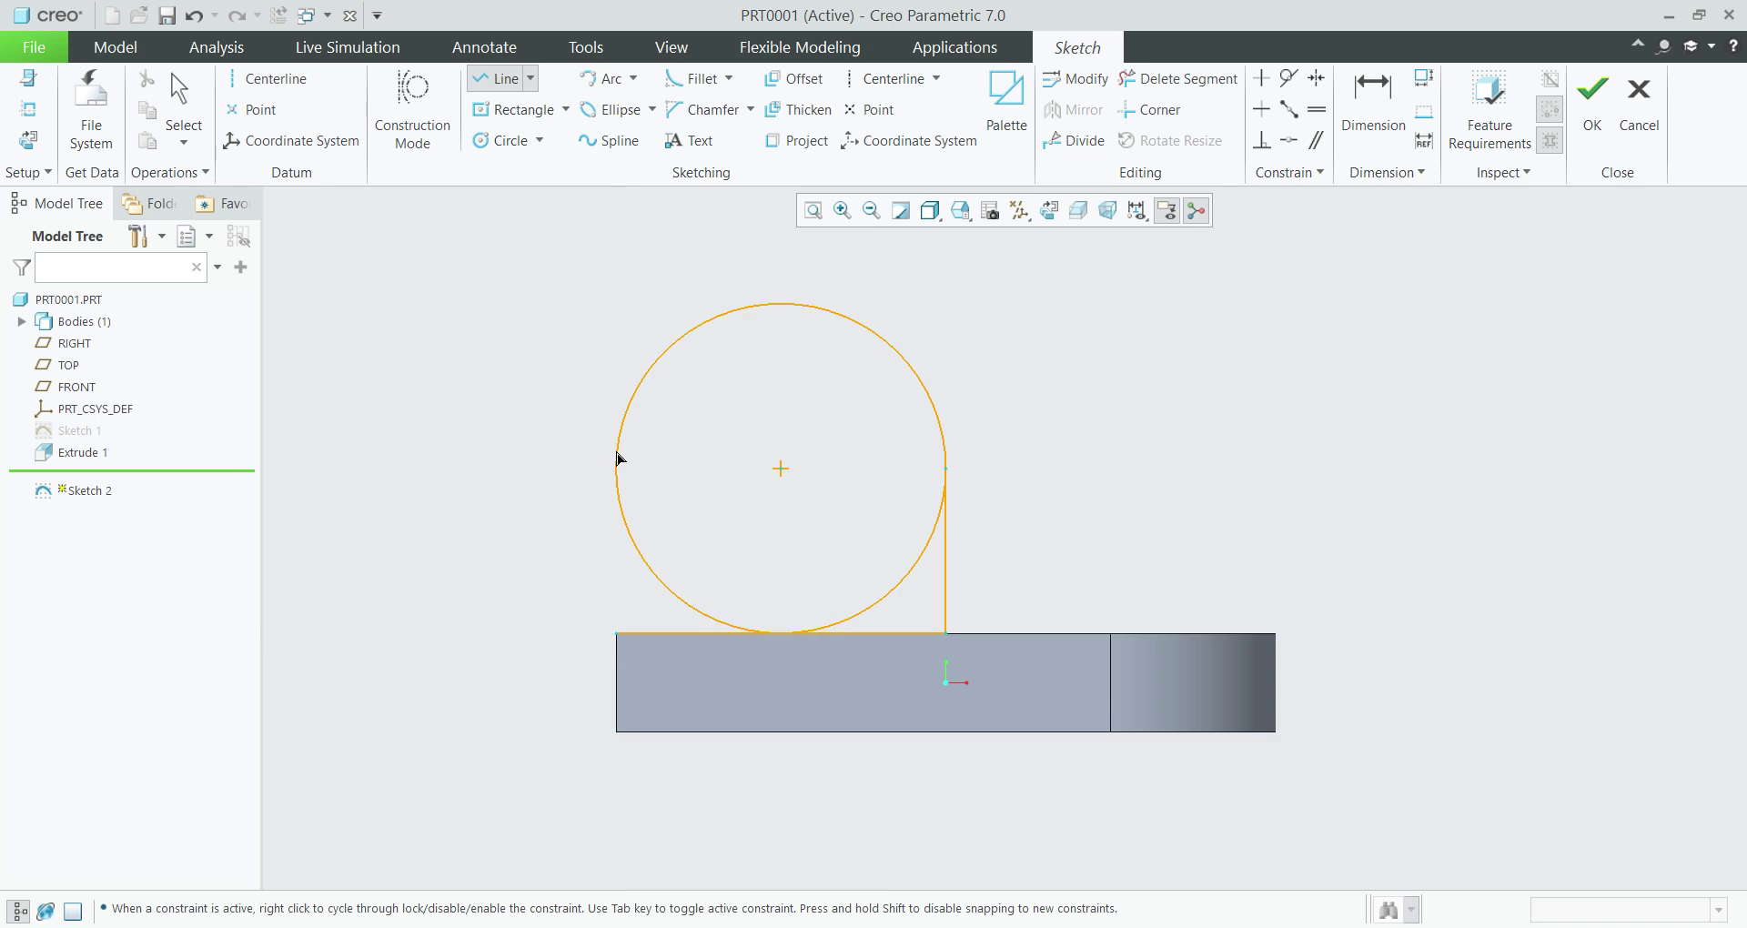
middle_click(1185, 506)
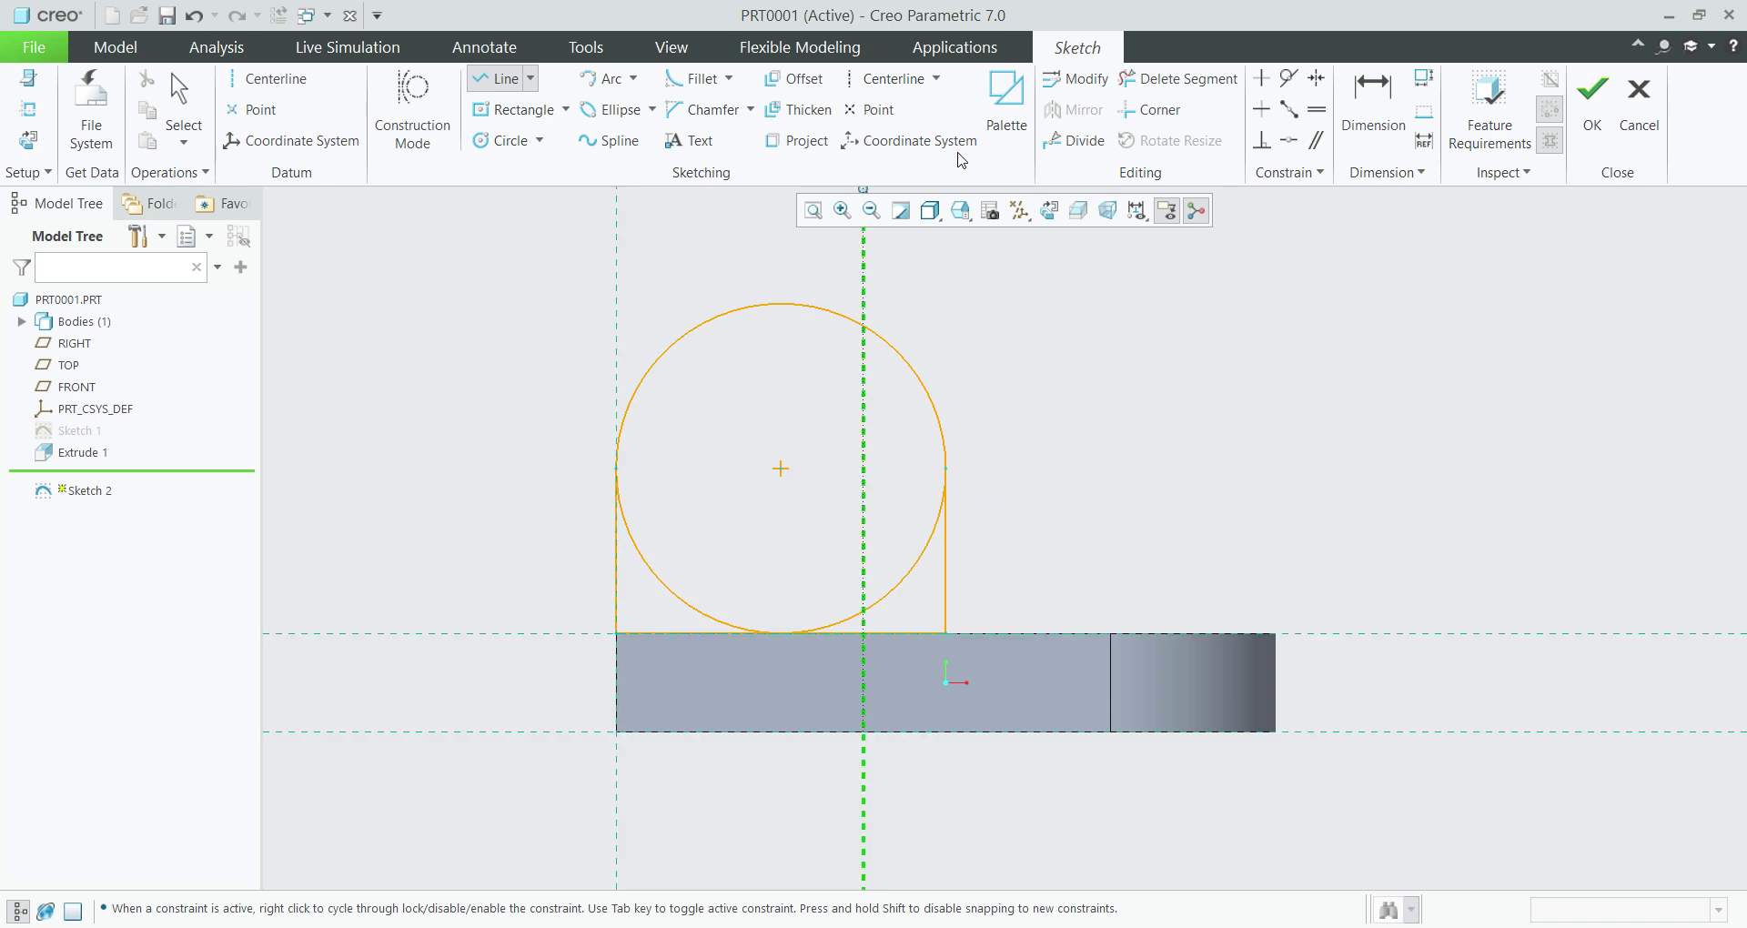
Trim away the lower half of the circle, leaving a closed profile with a rounded top
left_click(1178, 79)
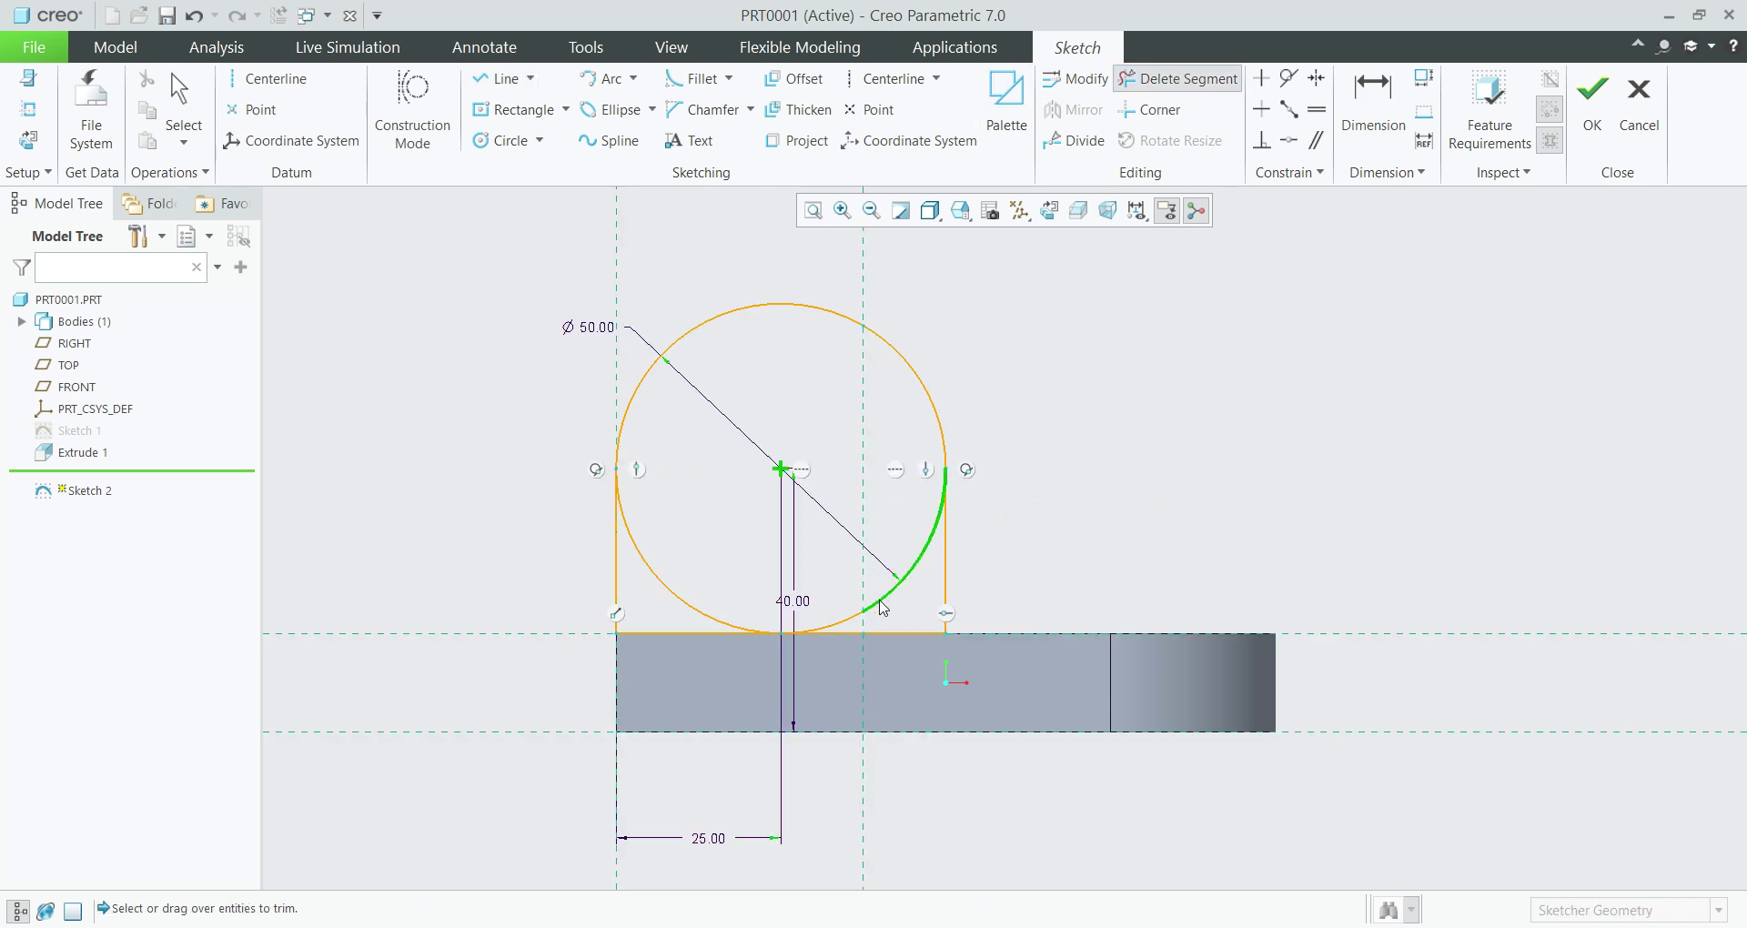
left_click(875, 591)
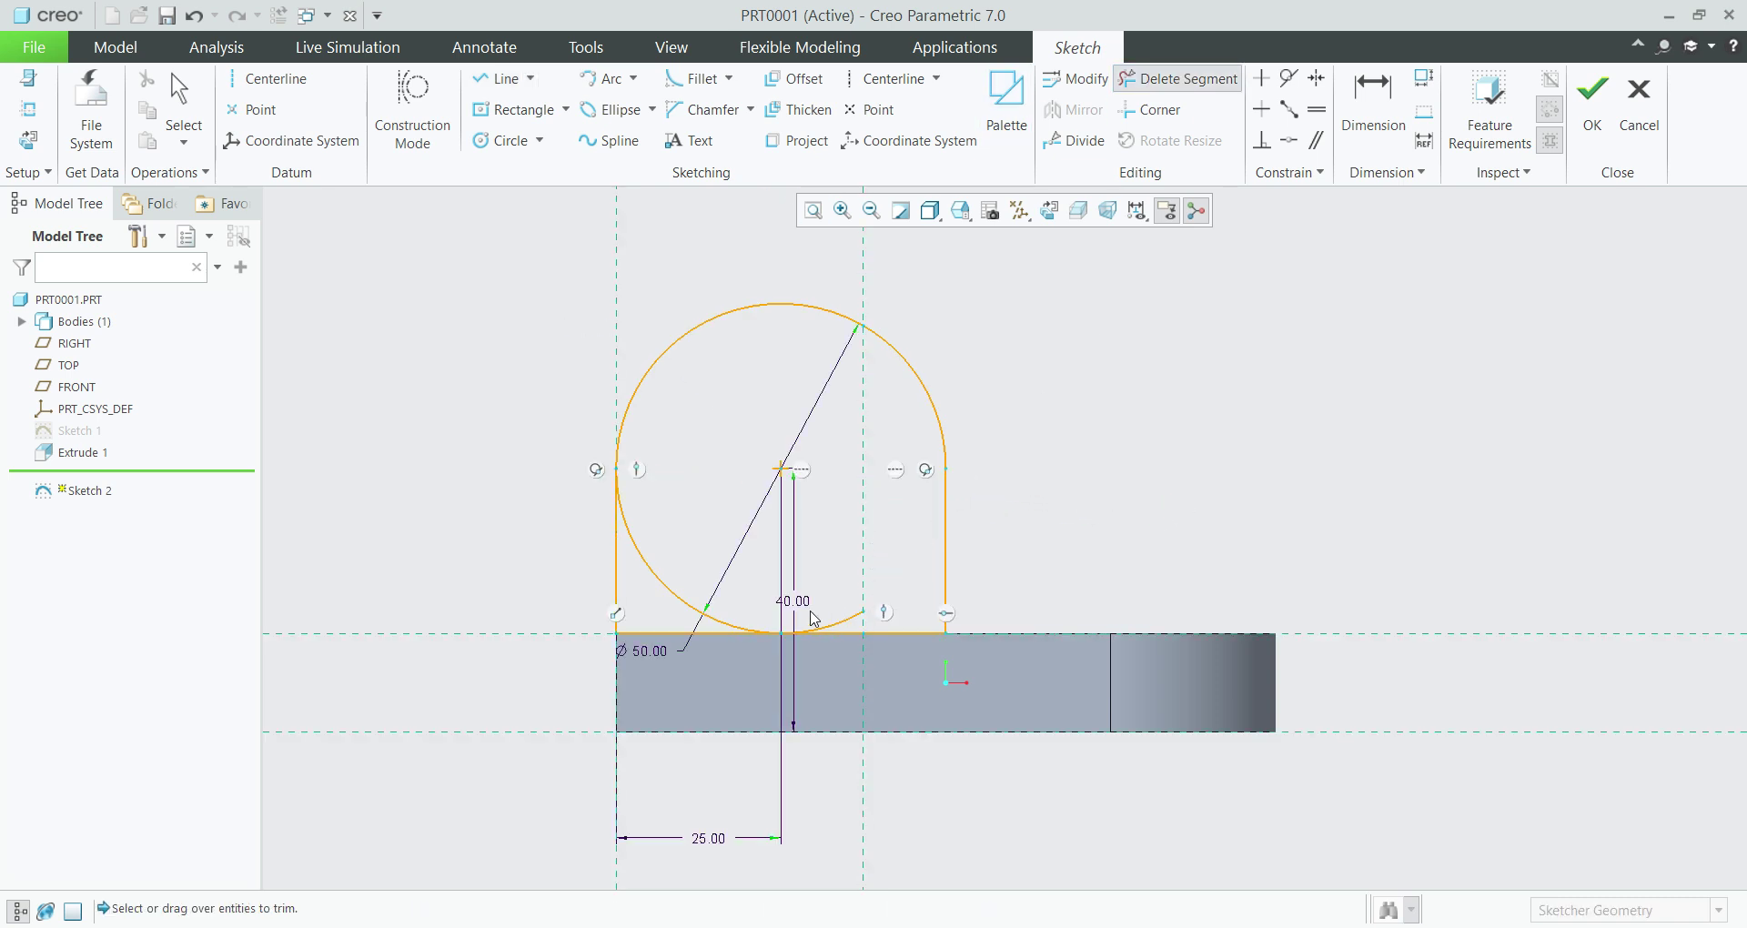
left_click(728, 625)
Add a 15 mm diameter circle concentric with the rounded top and finish the sketch
left_click(505, 141)
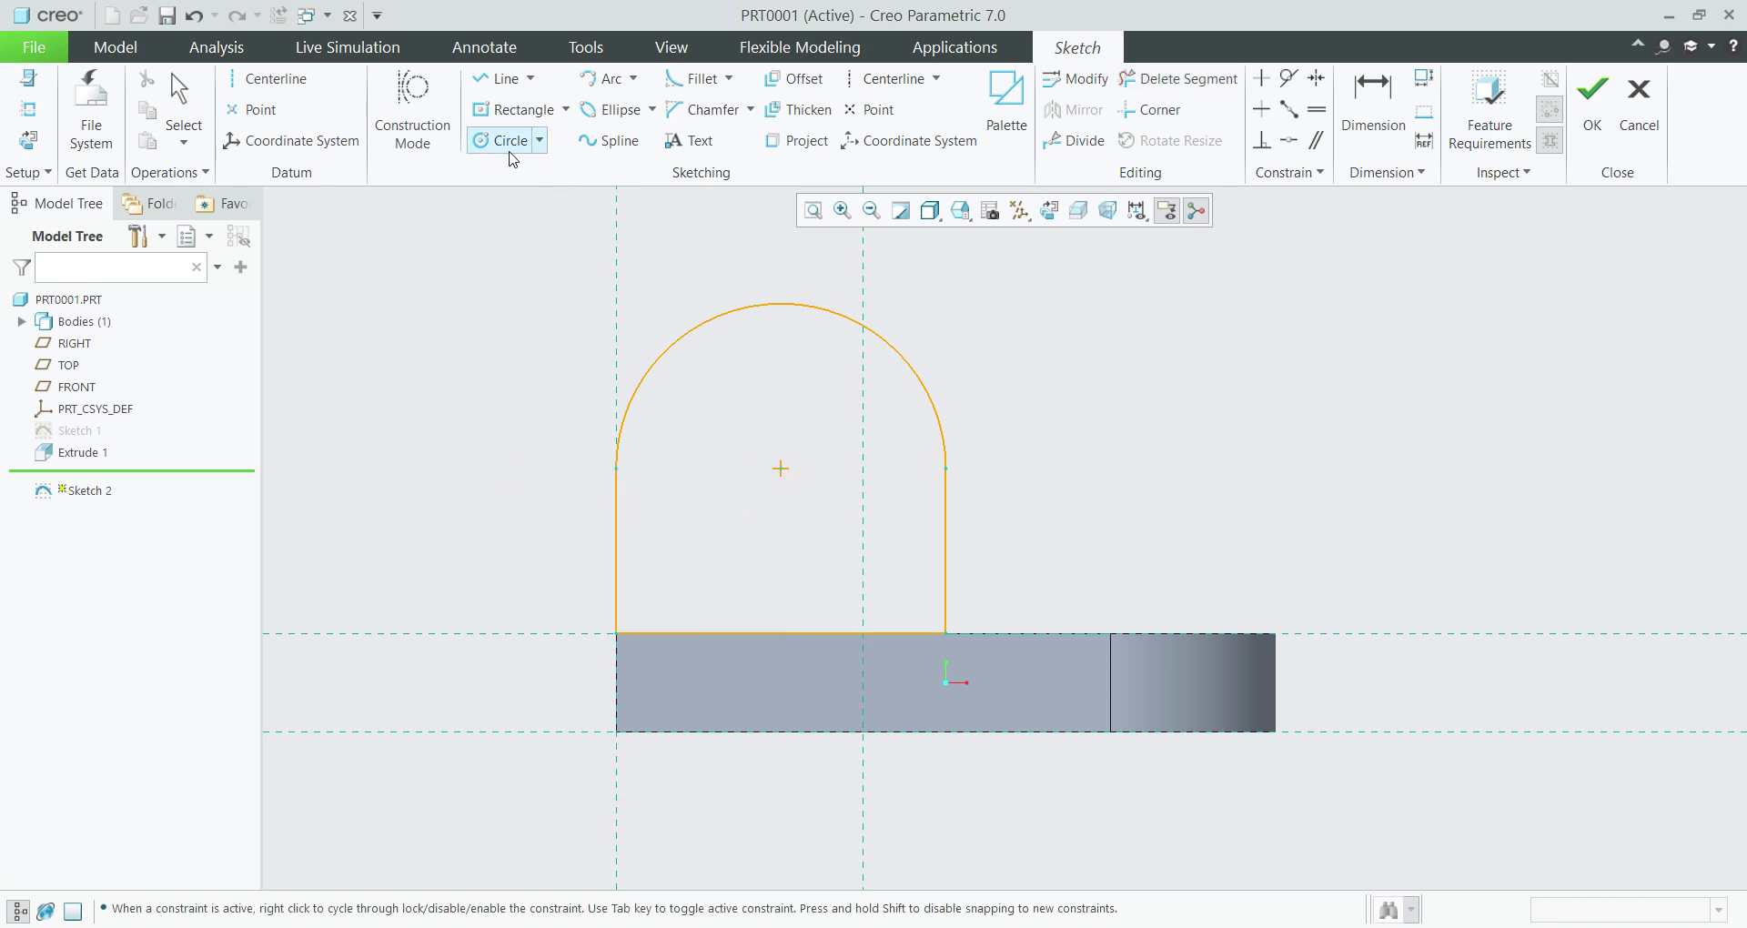
left_click(781, 469)
left_click(803, 522)
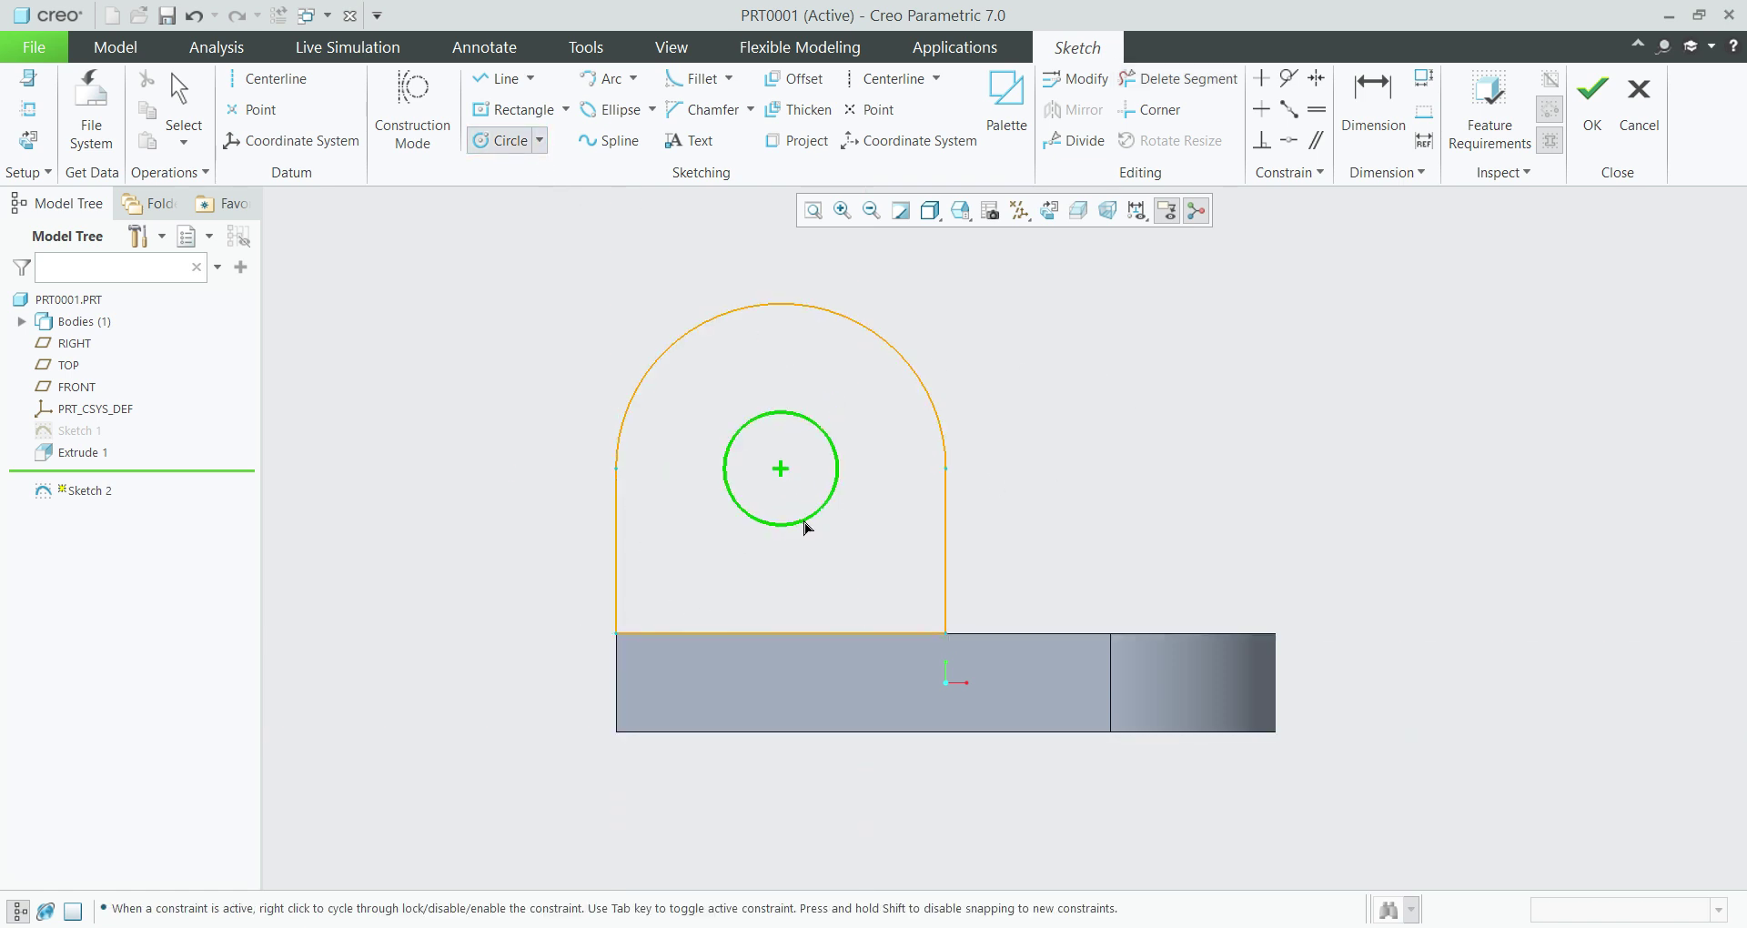
middle_click(744, 409)
double_click(694, 424)
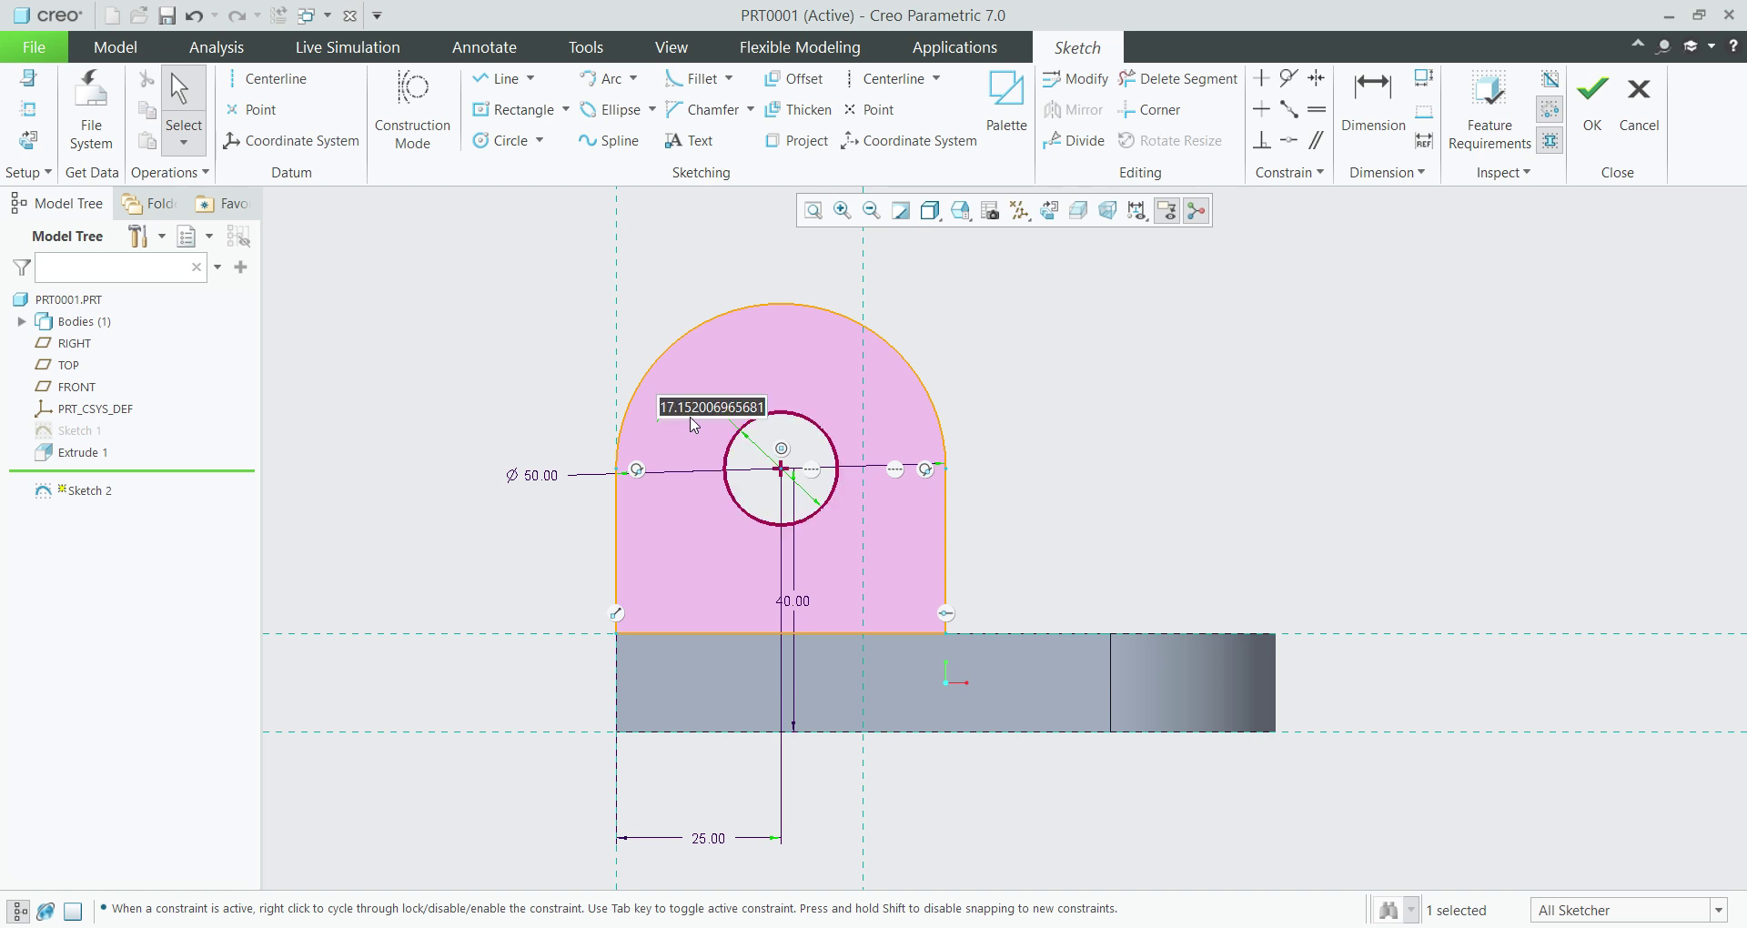
type("15")
key("Return")
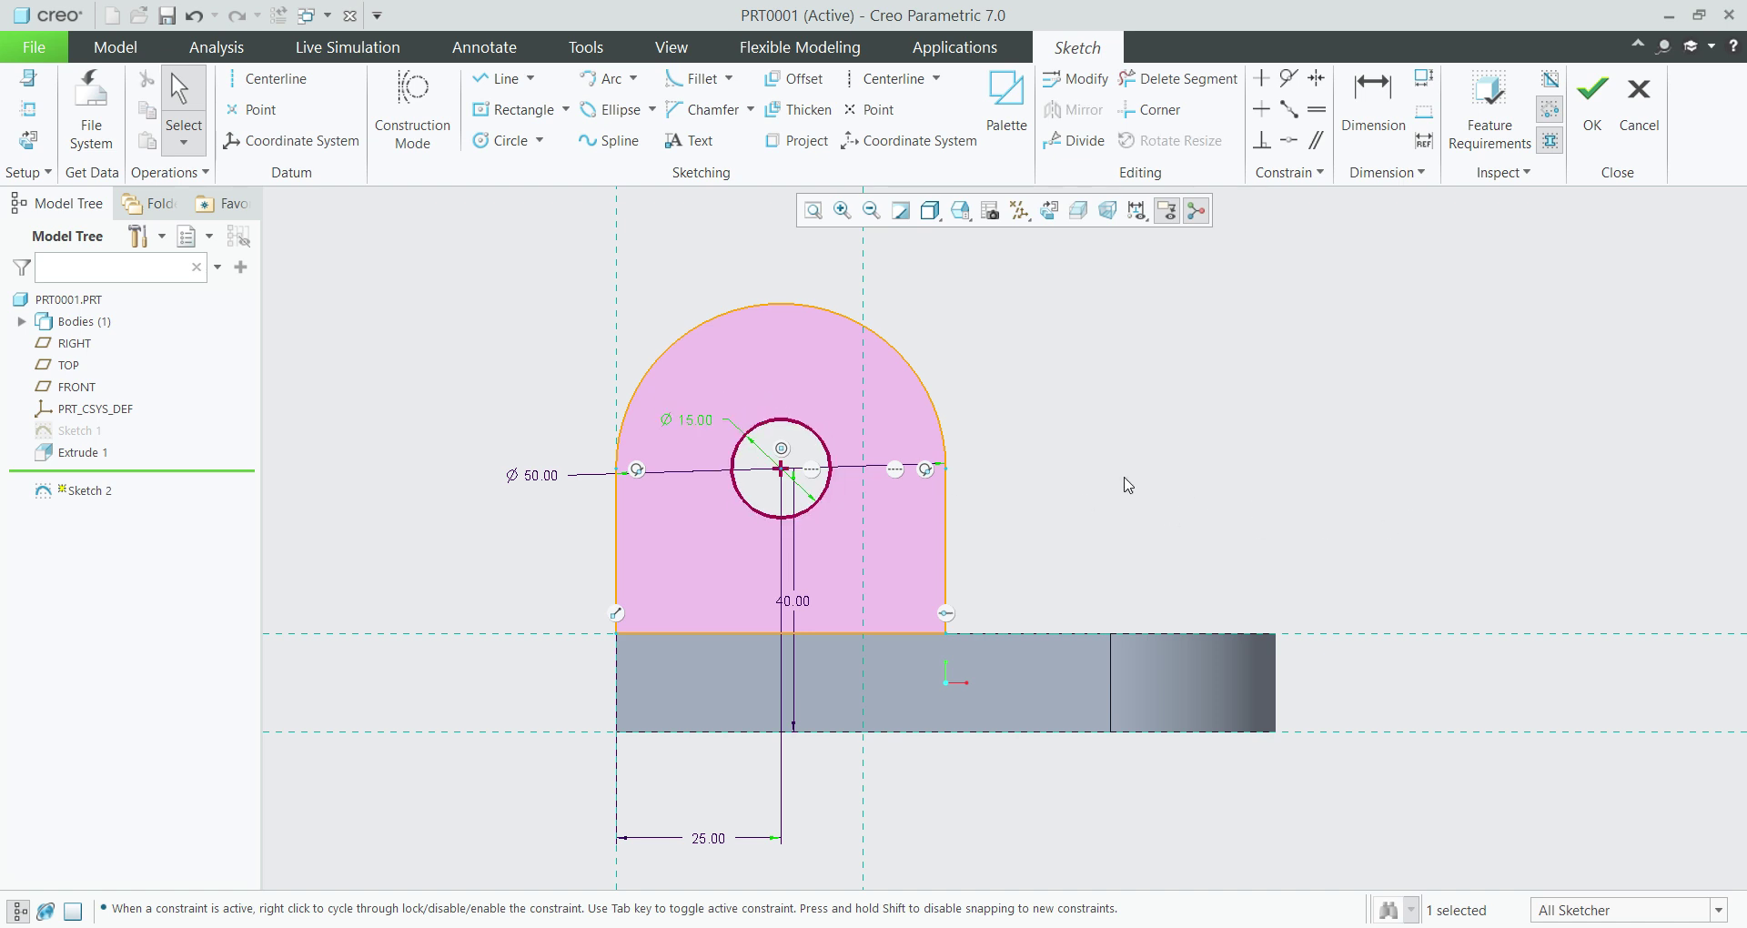
left_click(1173, 477)
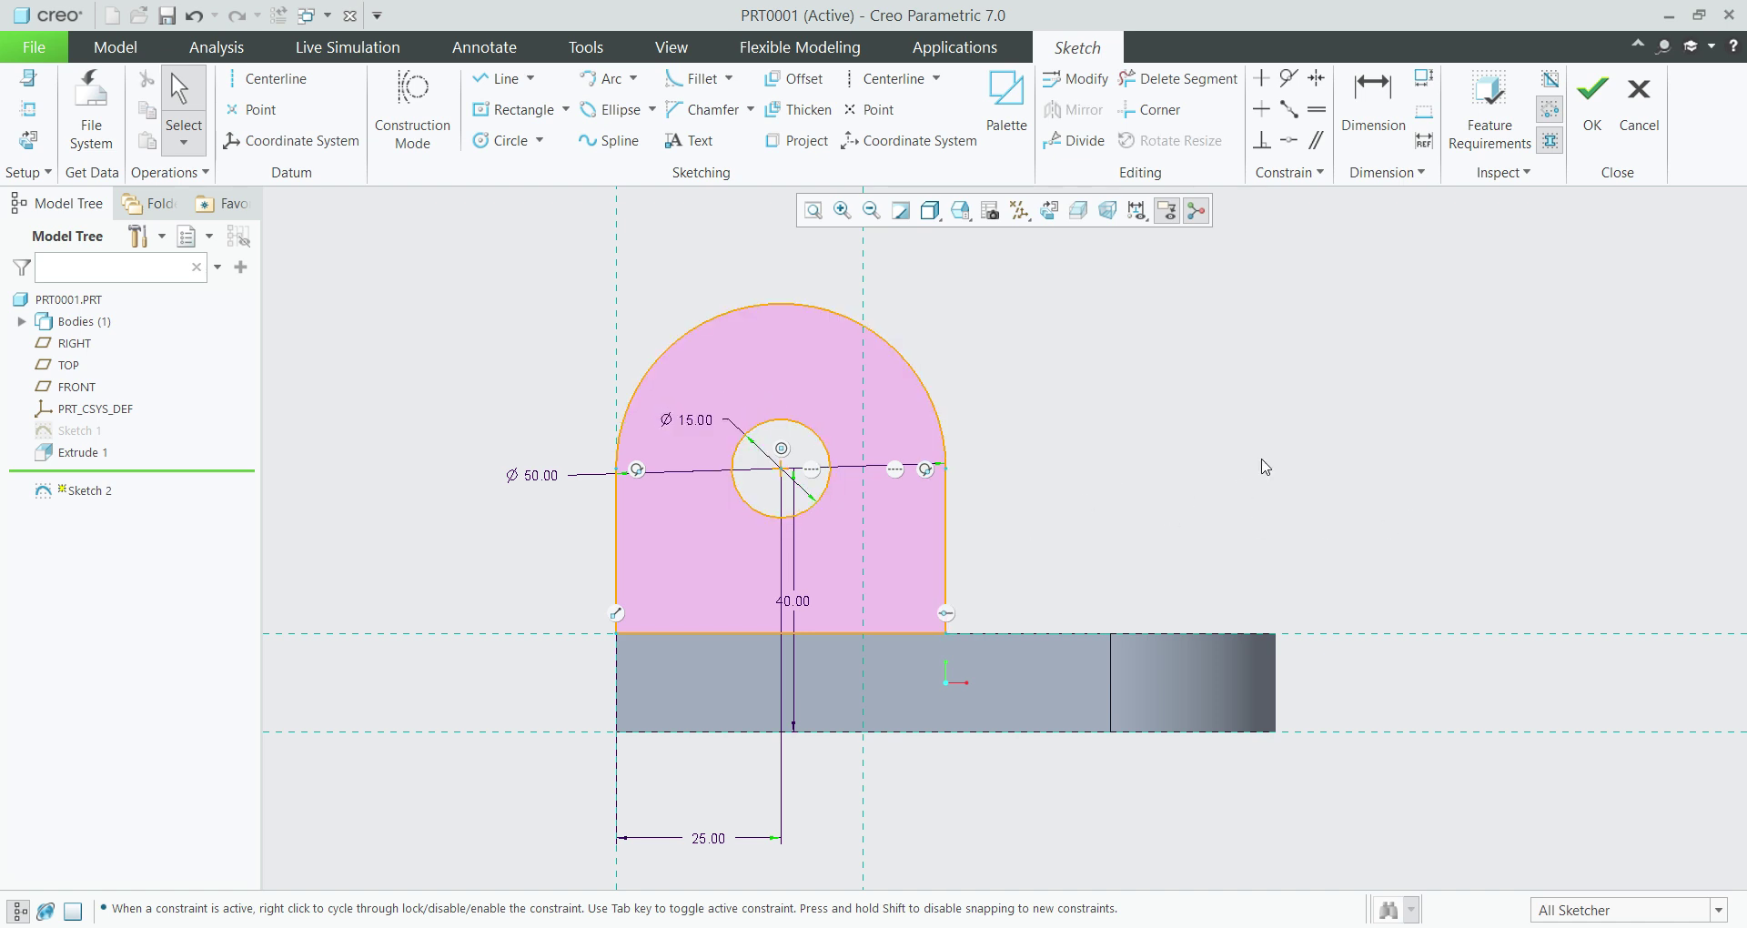
left_click(1590, 114)
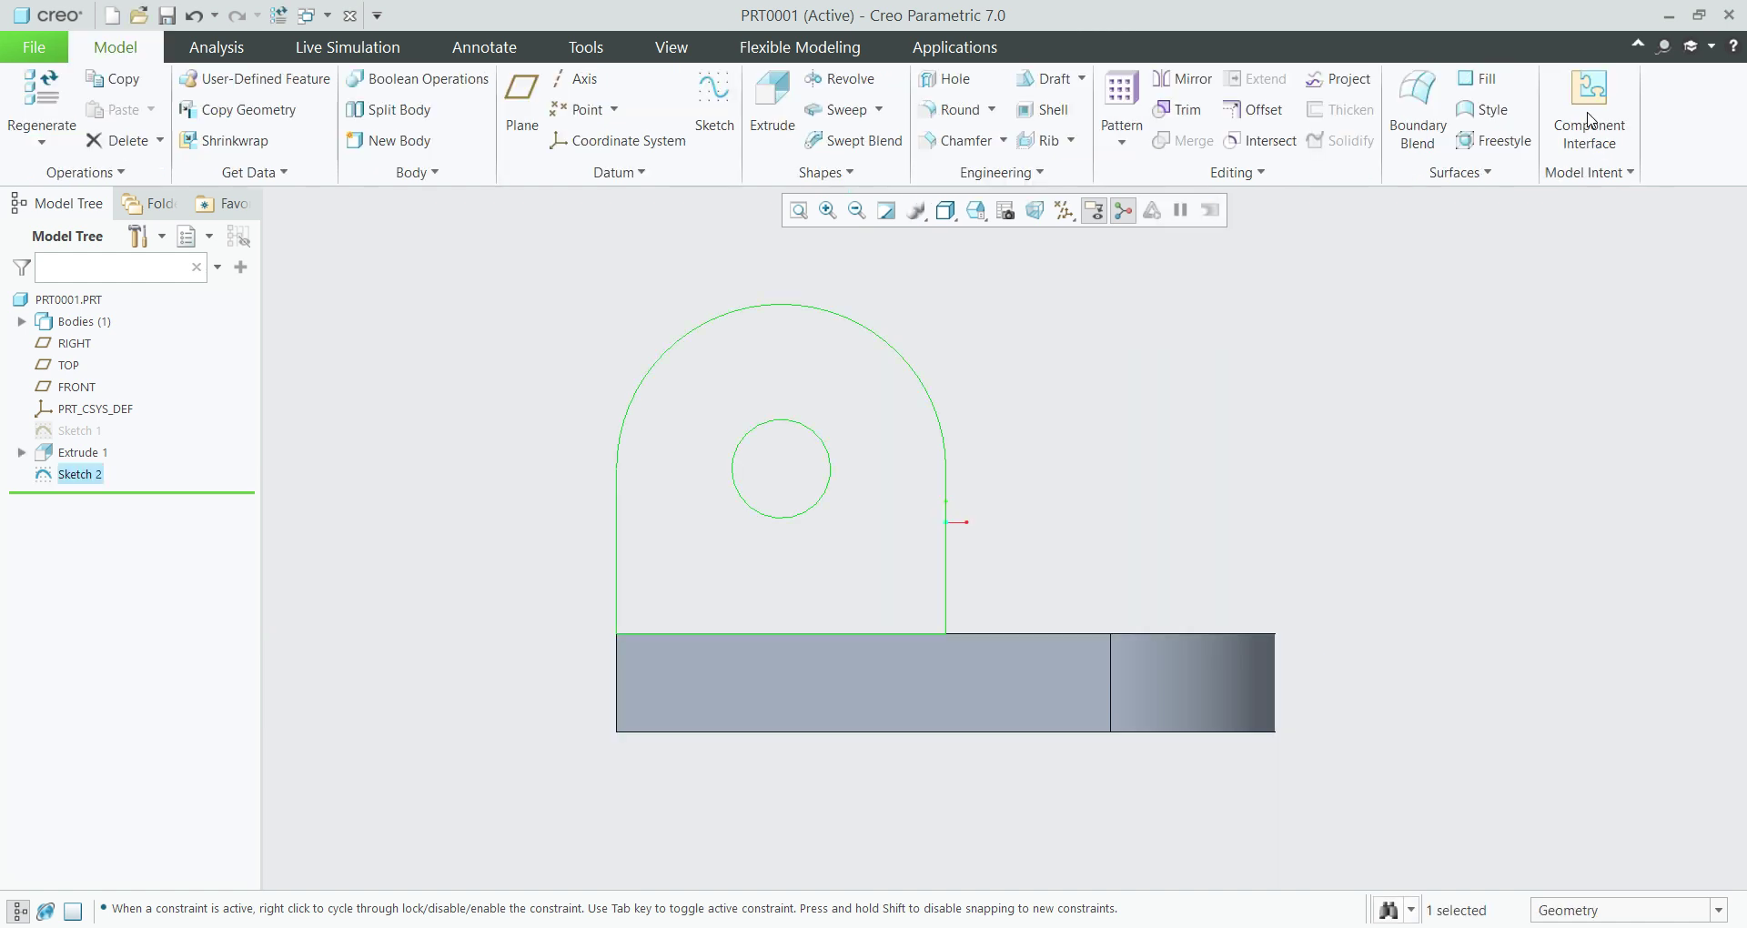
Extrude the rounded lug profile 15 mm as a solid, flipping the direction so it grows inward over the base plate
middle_click_drag(1189, 509, 1119, 571)
left_click(772, 105)
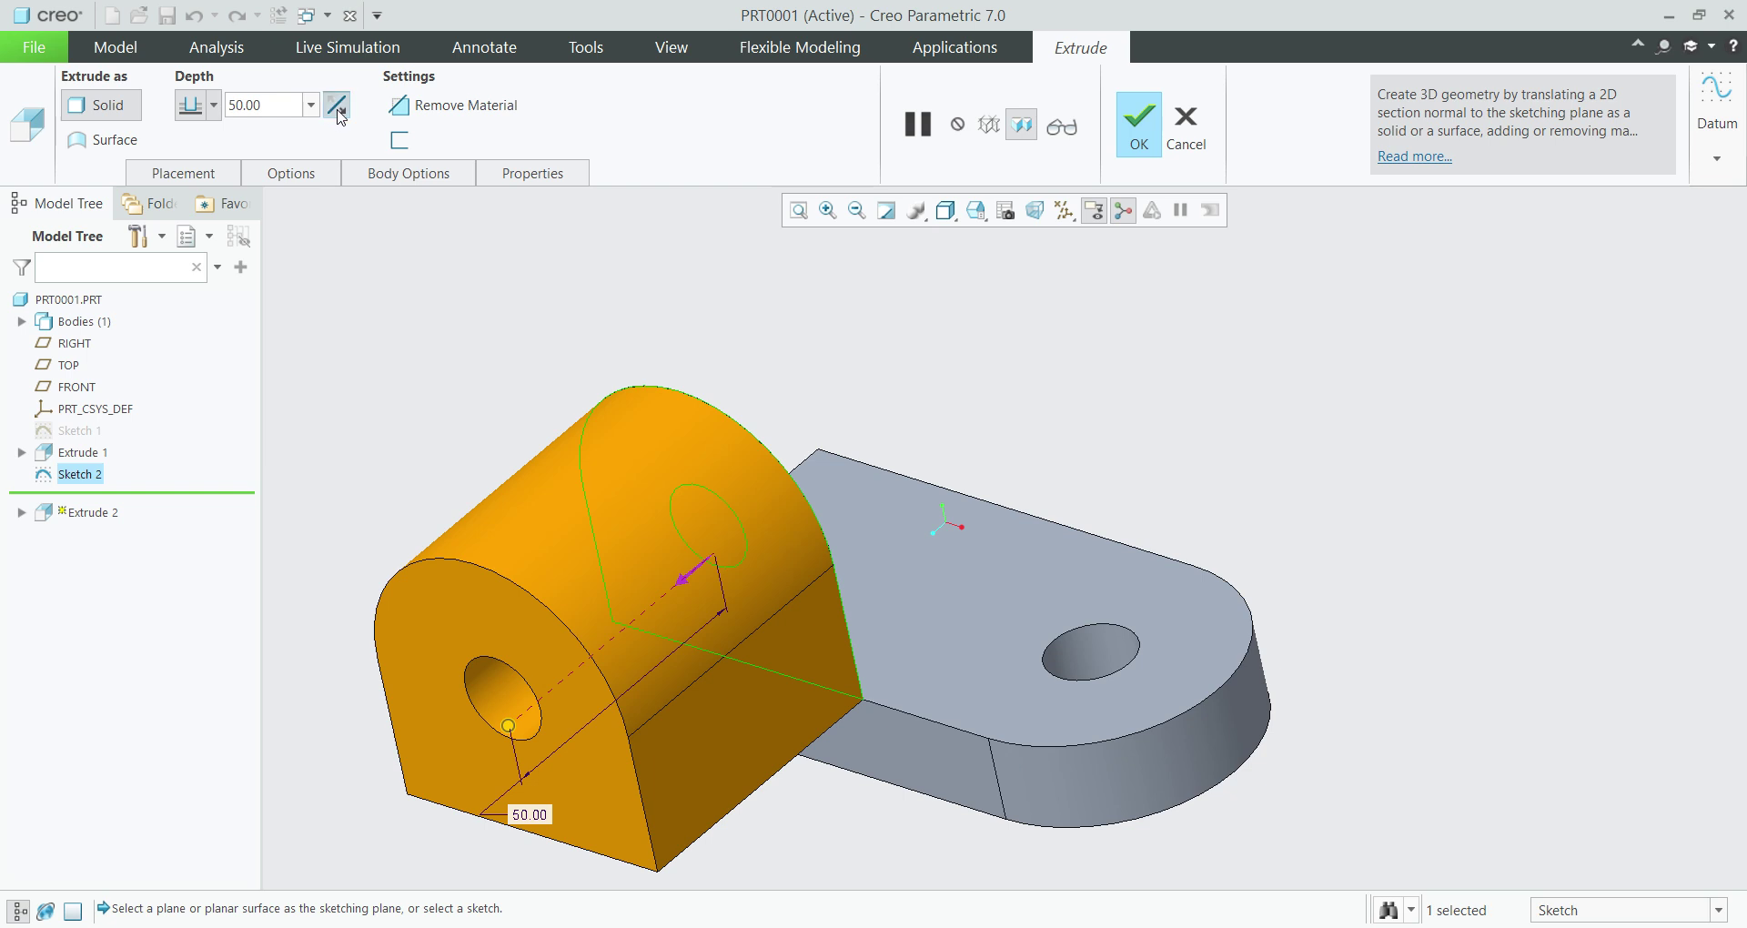
left_click(337, 105)
type("15")
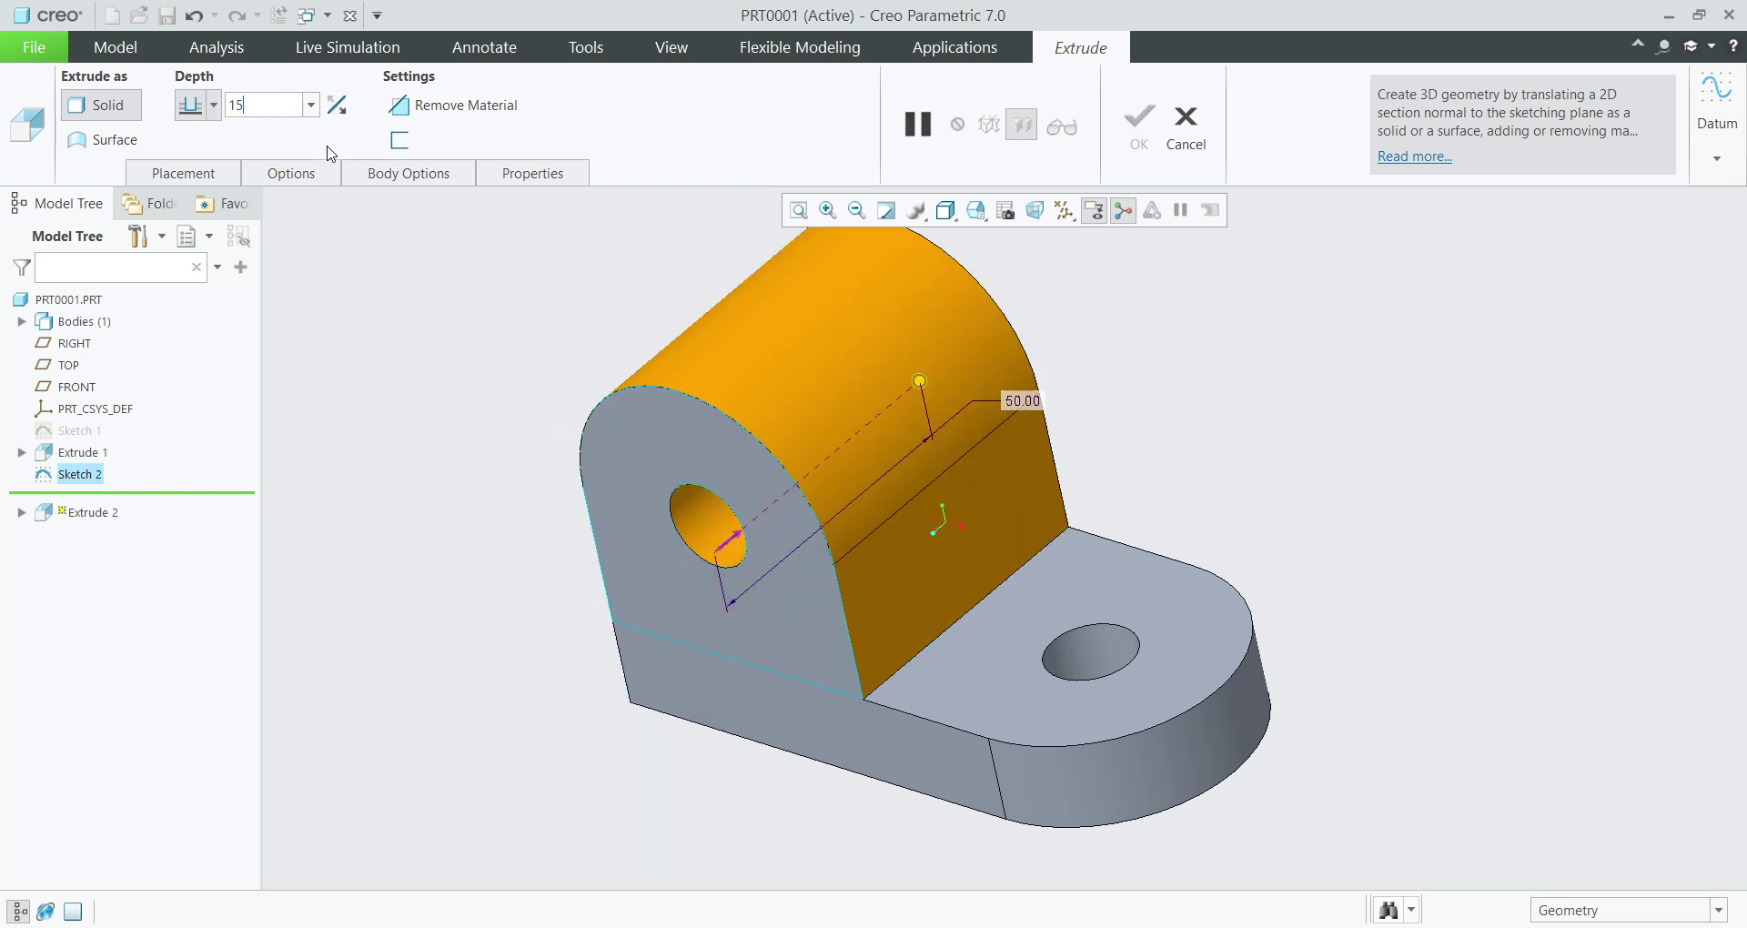
key("Return")
left_click(1139, 123)
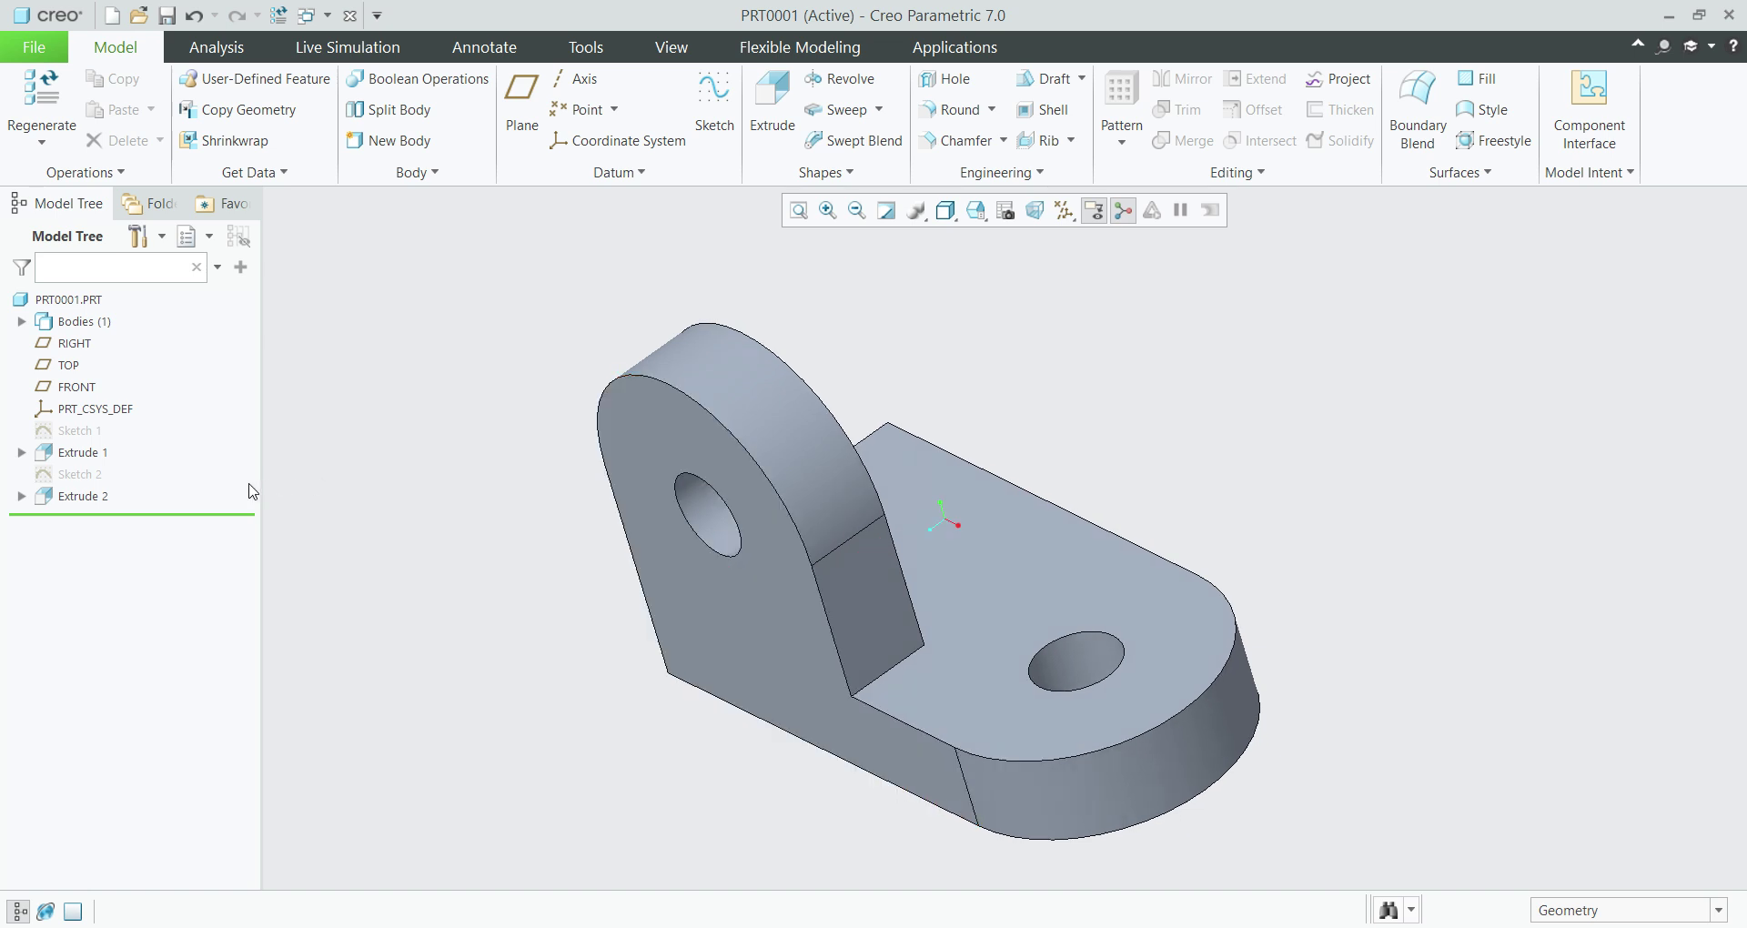
Mirror the extruded lug about the FRONT plane, showing the datum planes only while selecting the mirror plane
left_click(93, 500)
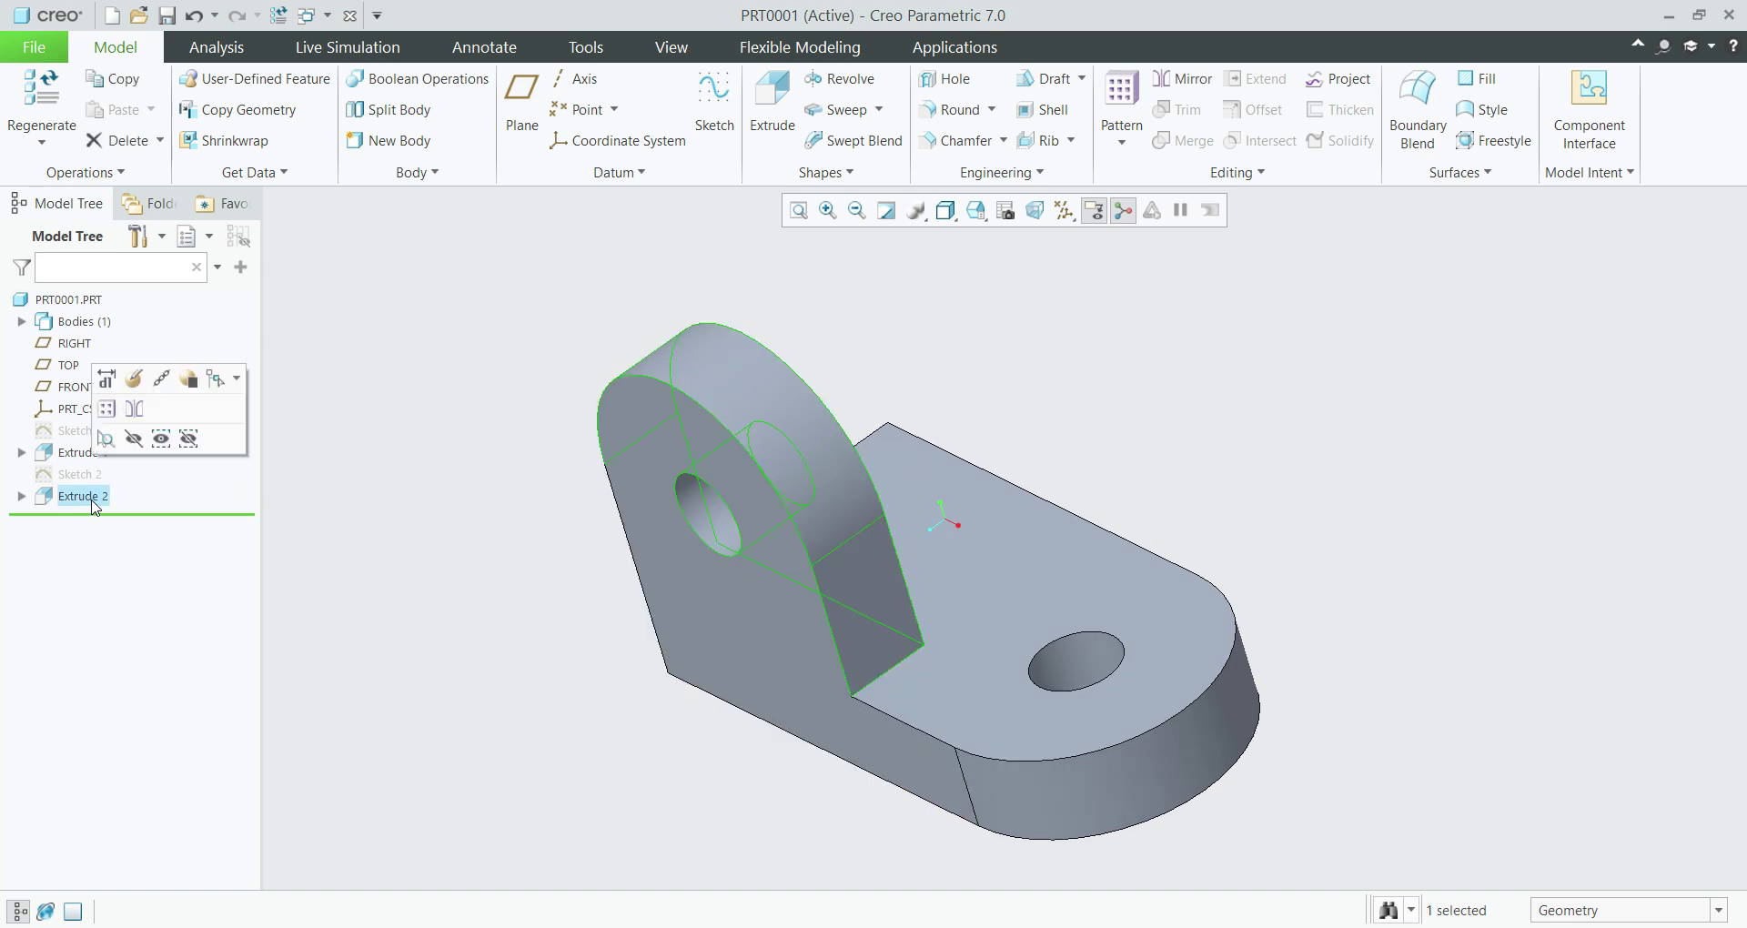
left_click(133, 408)
left_click(1065, 211)
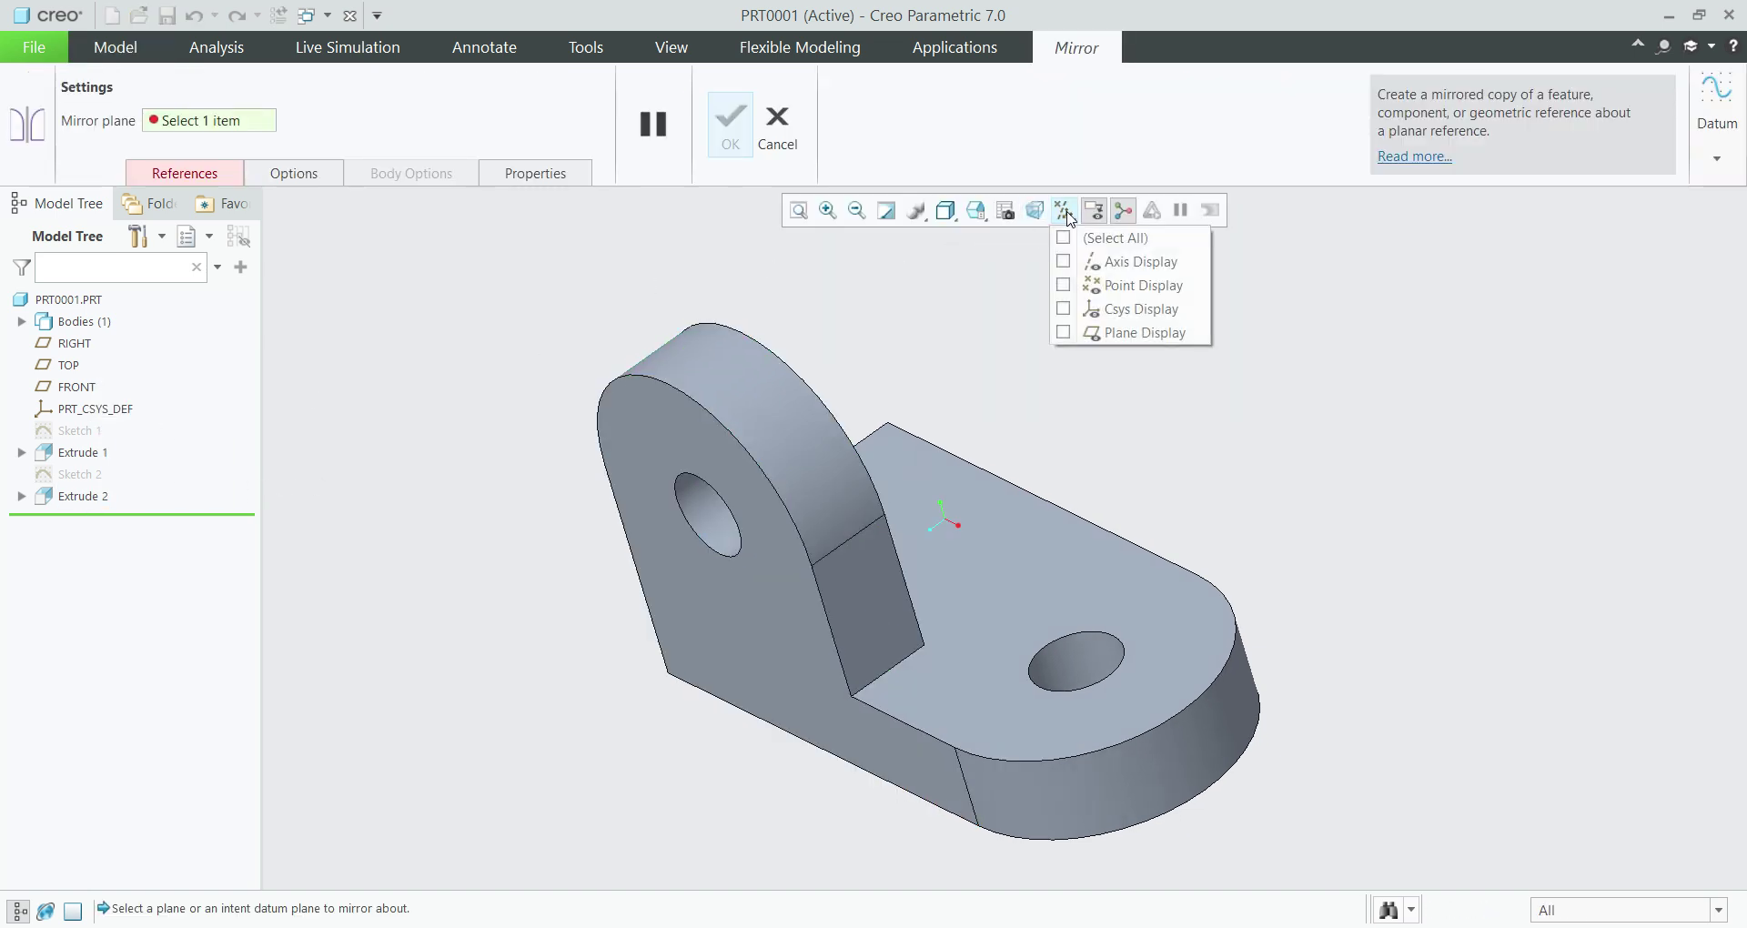
left_click(1063, 333)
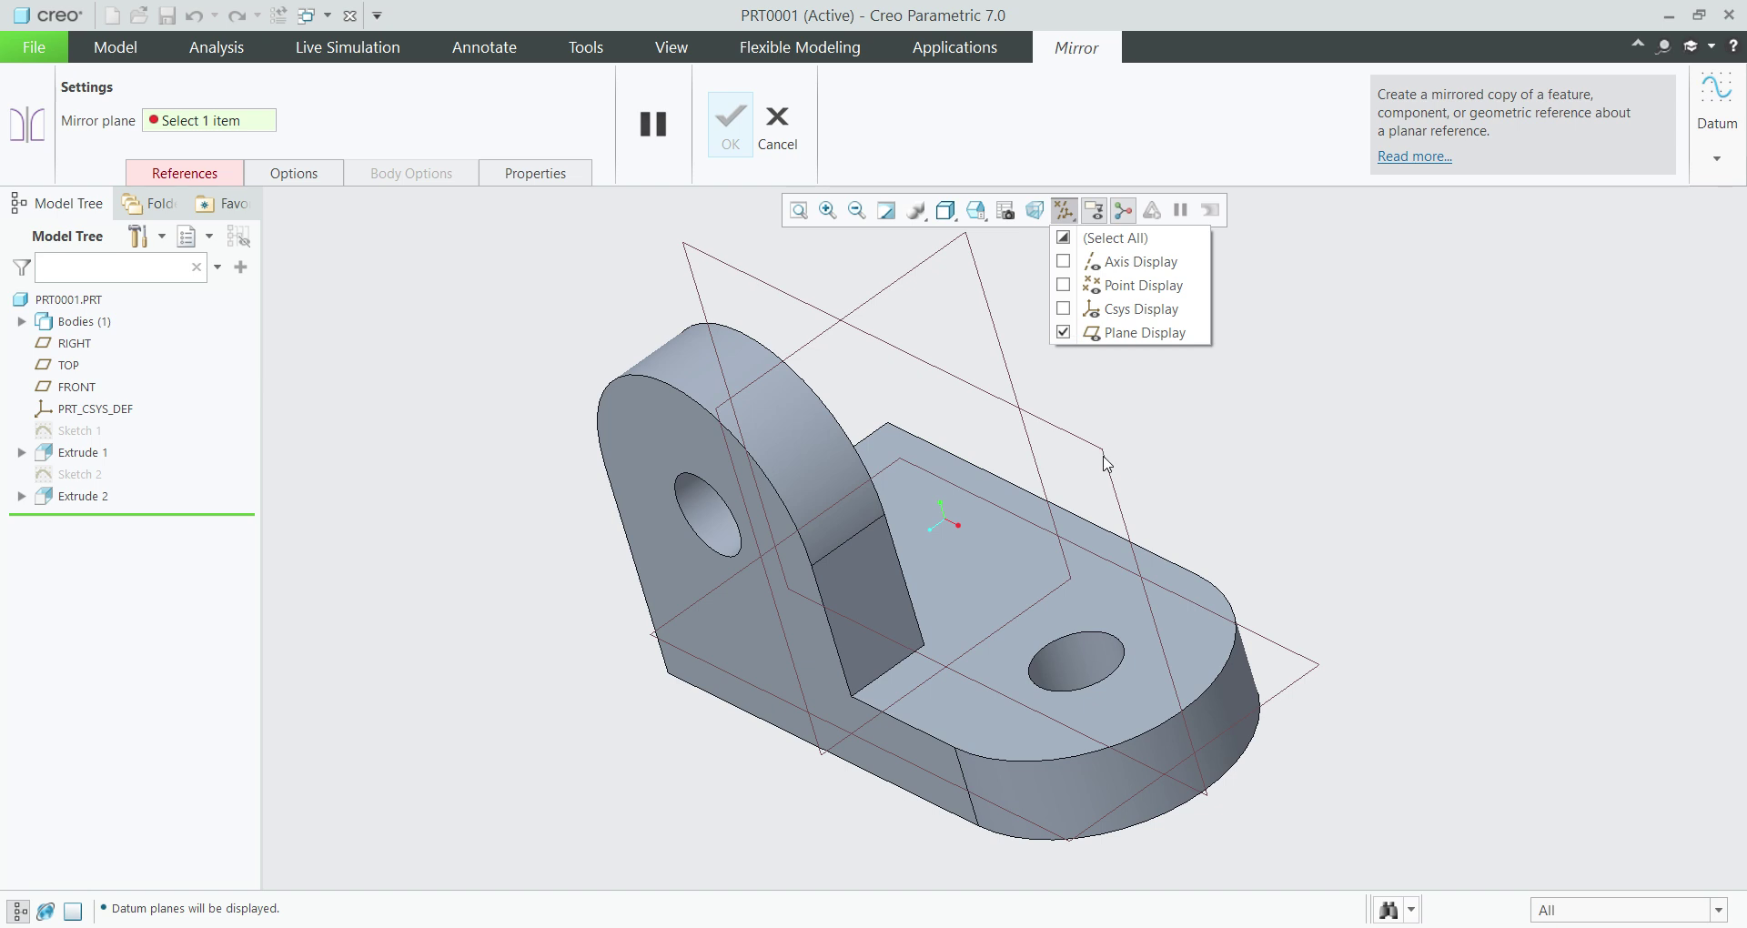
left_click(1155, 463)
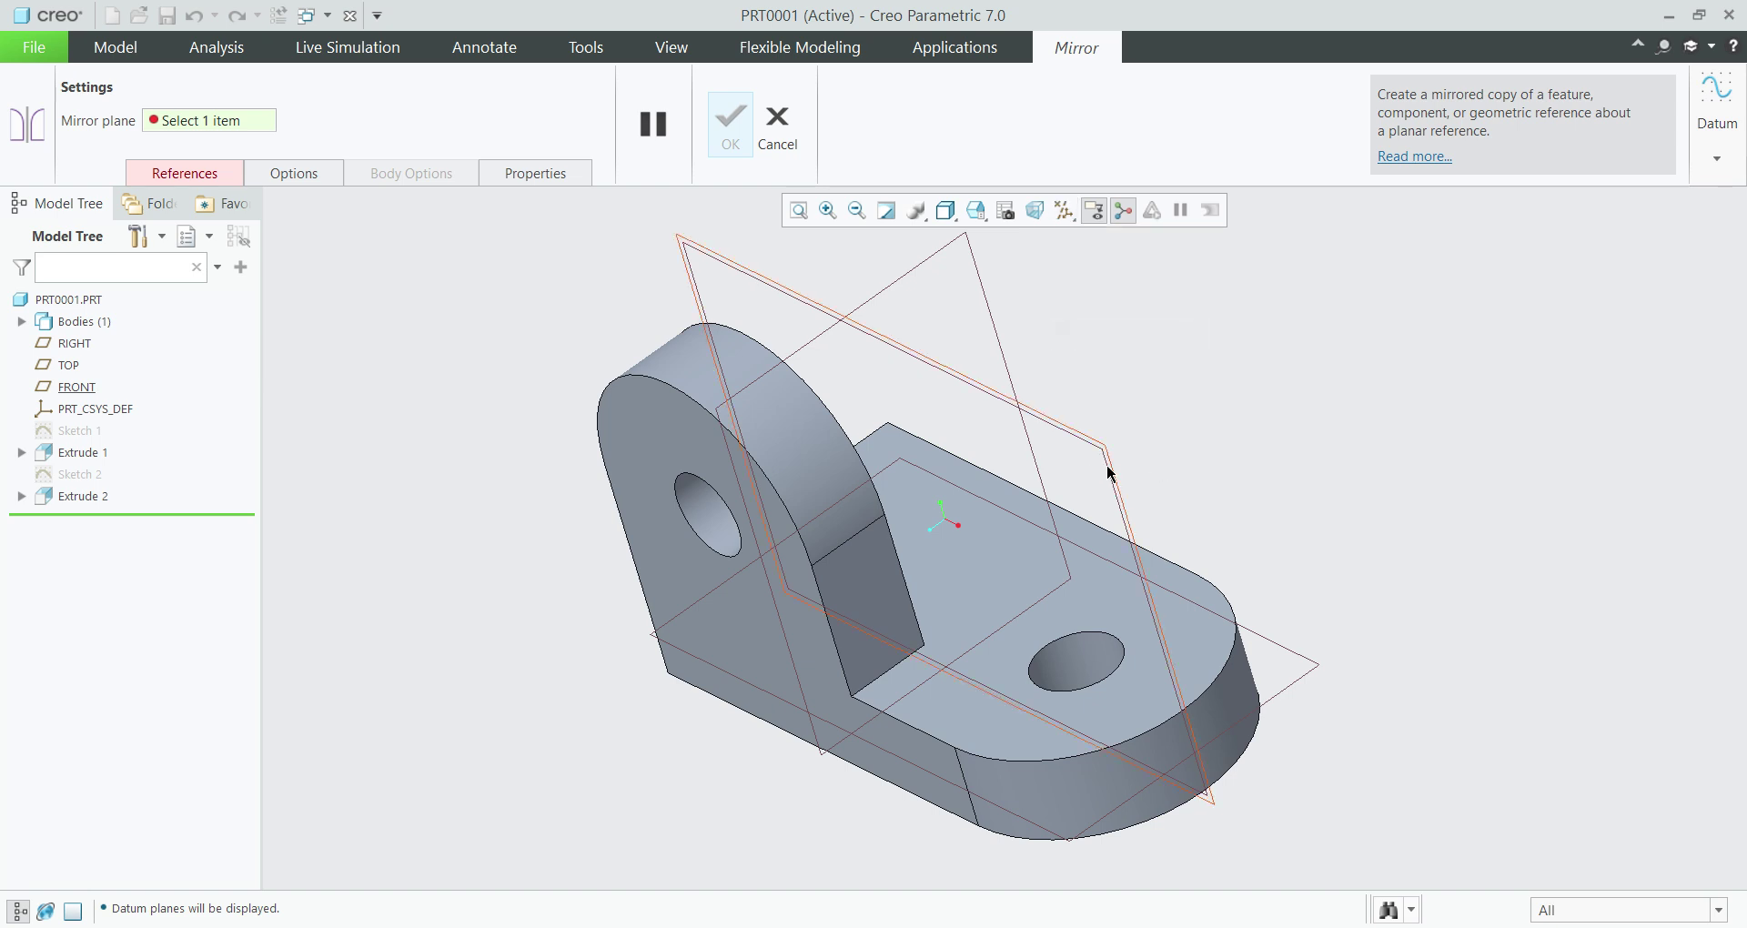
left_click(1109, 473)
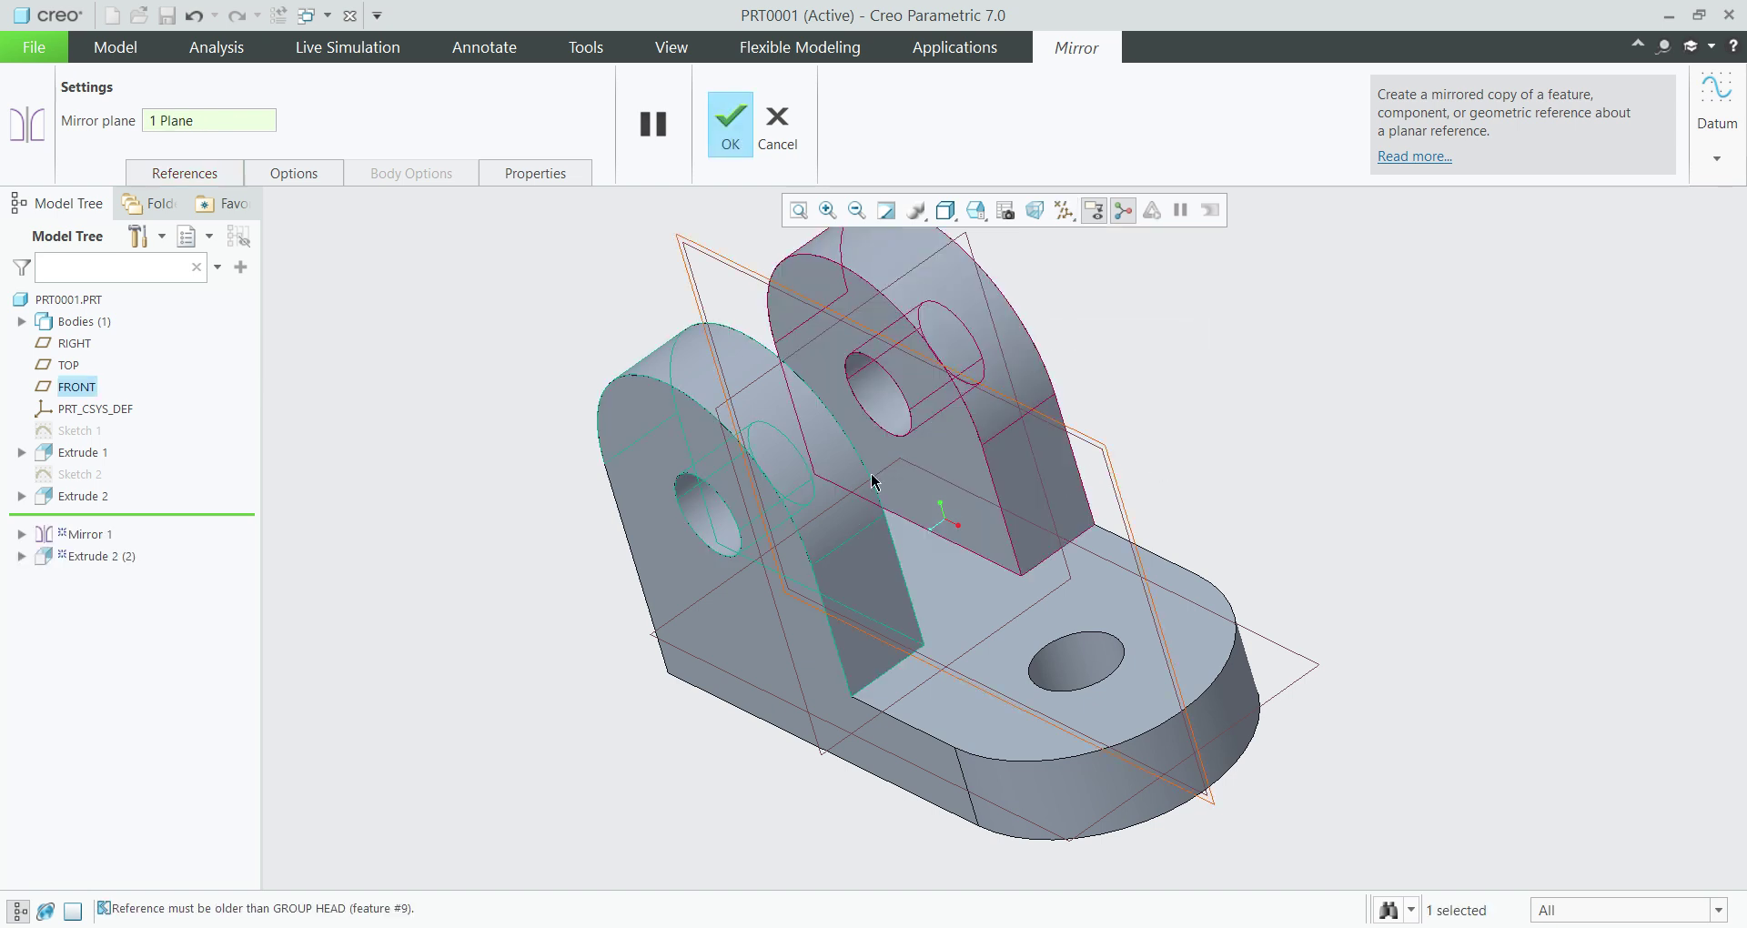
left_click(744, 131)
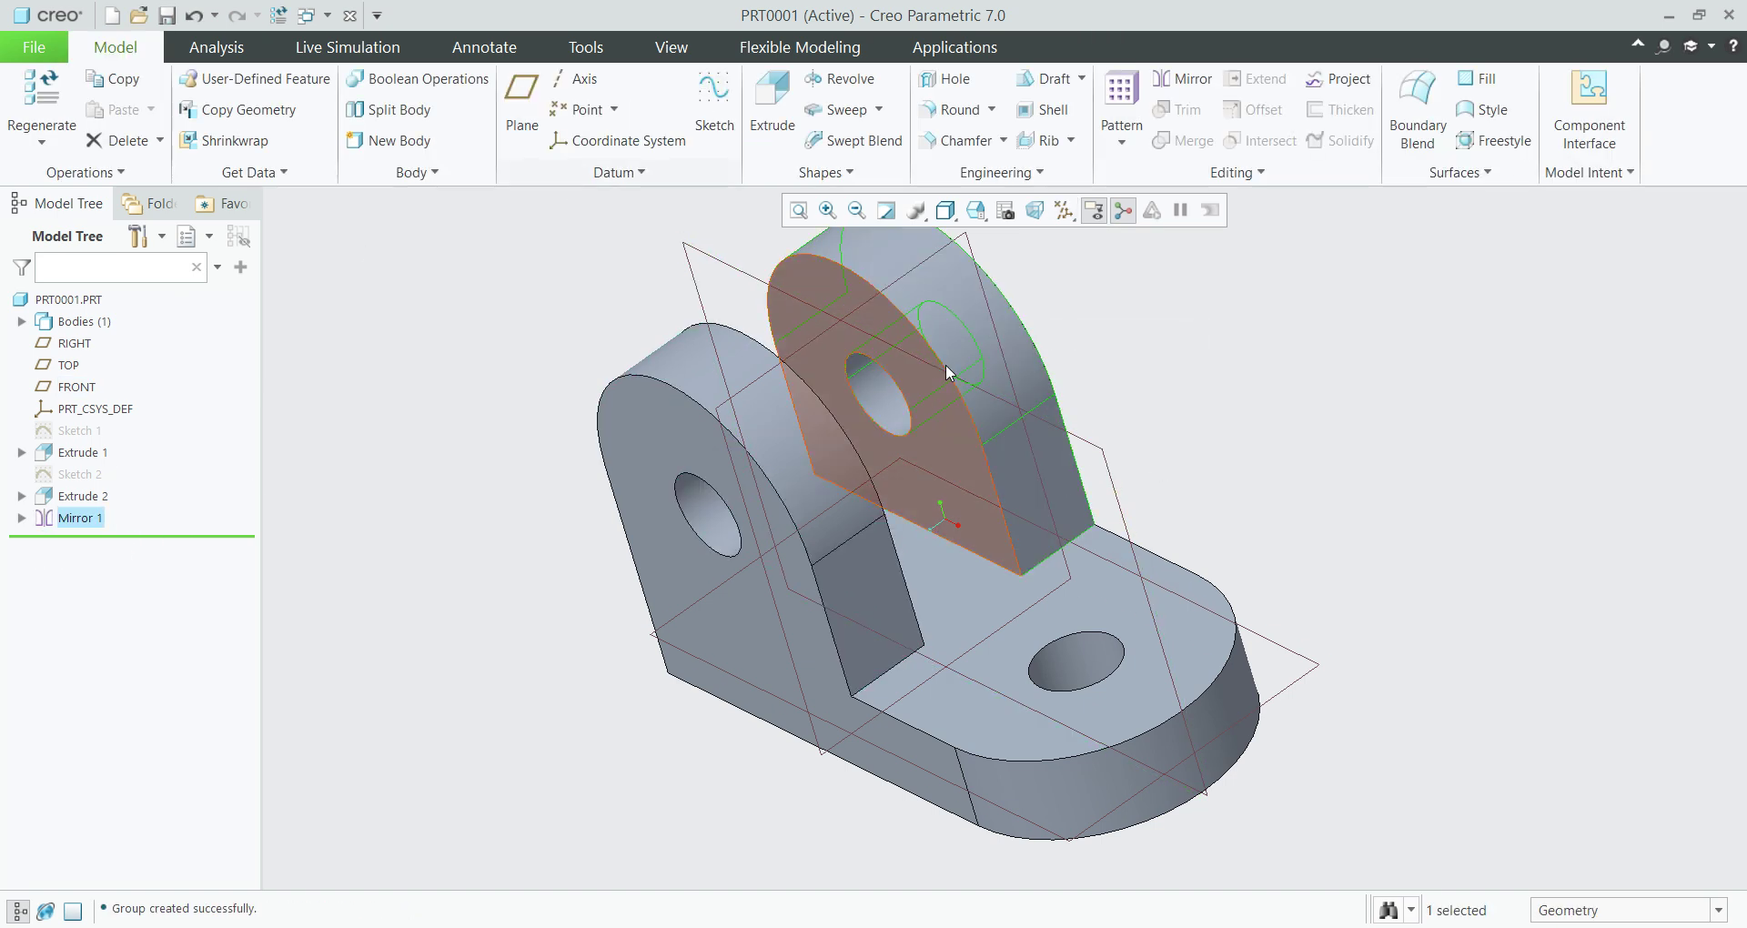
left_click(1065, 210)
left_click(1128, 333)
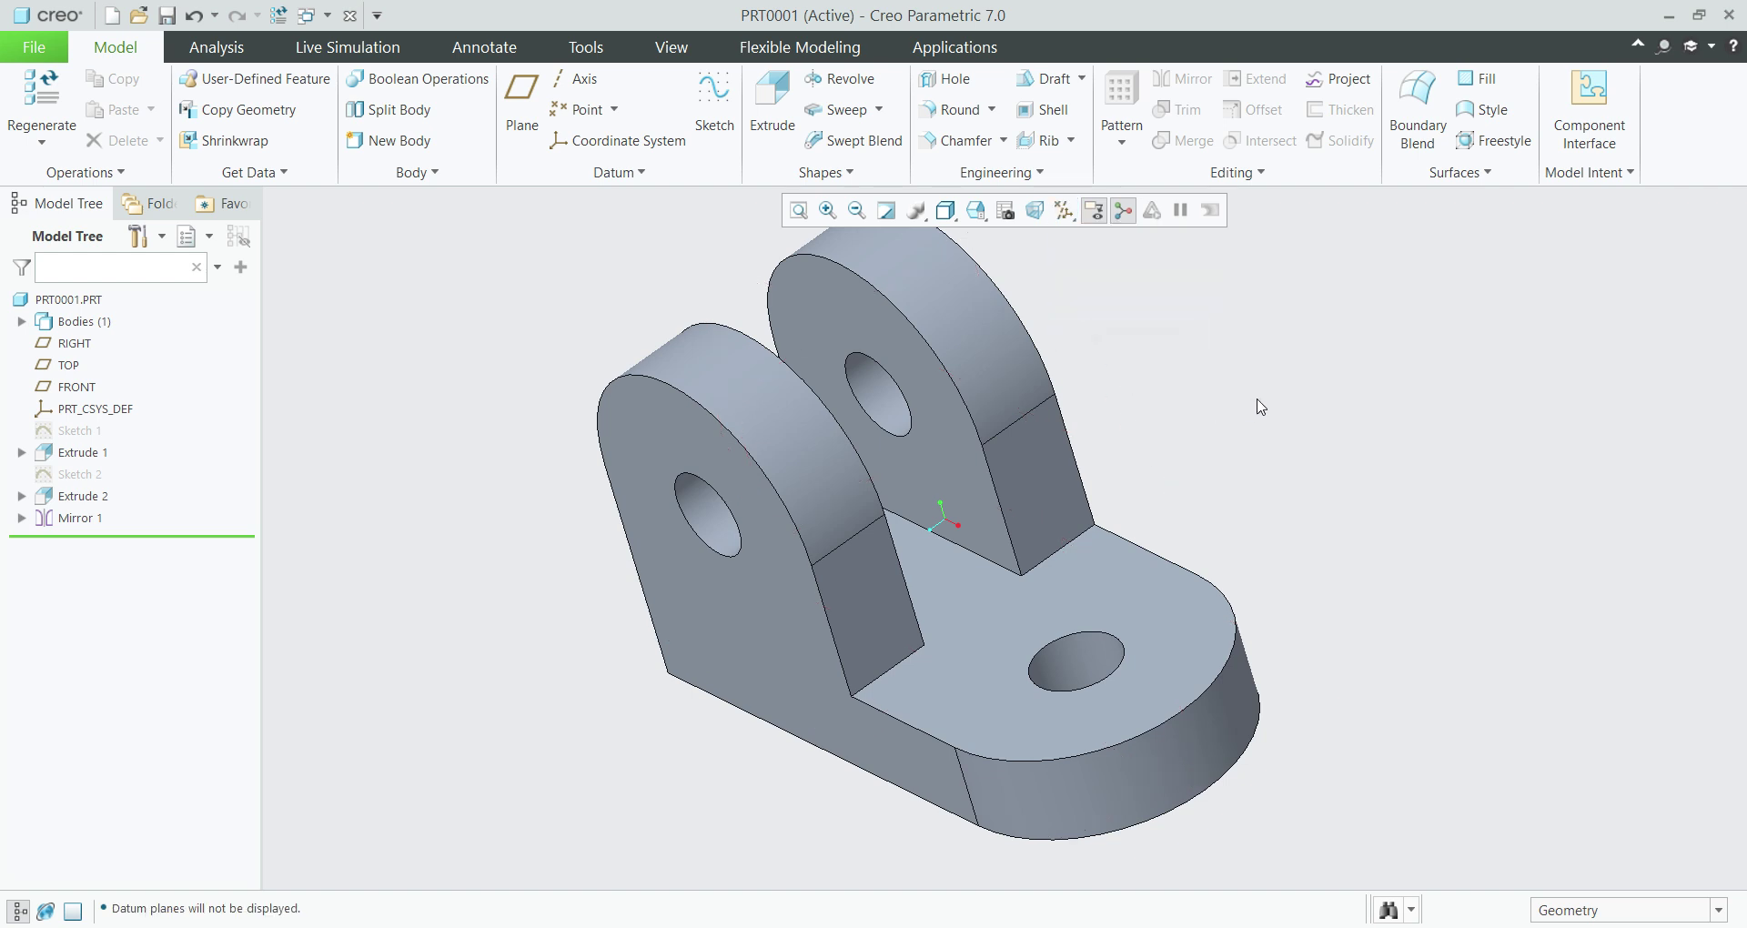
Start a sketch on the bracket's flat, square end face and orient the view parallel to the screen
mouse_move(1255, 401)
middle_mouse_down()
mouse_move(1220, 468)
mouse_move(1224, 632)
mouse_move(1299, 612)
middle_mouse_up()
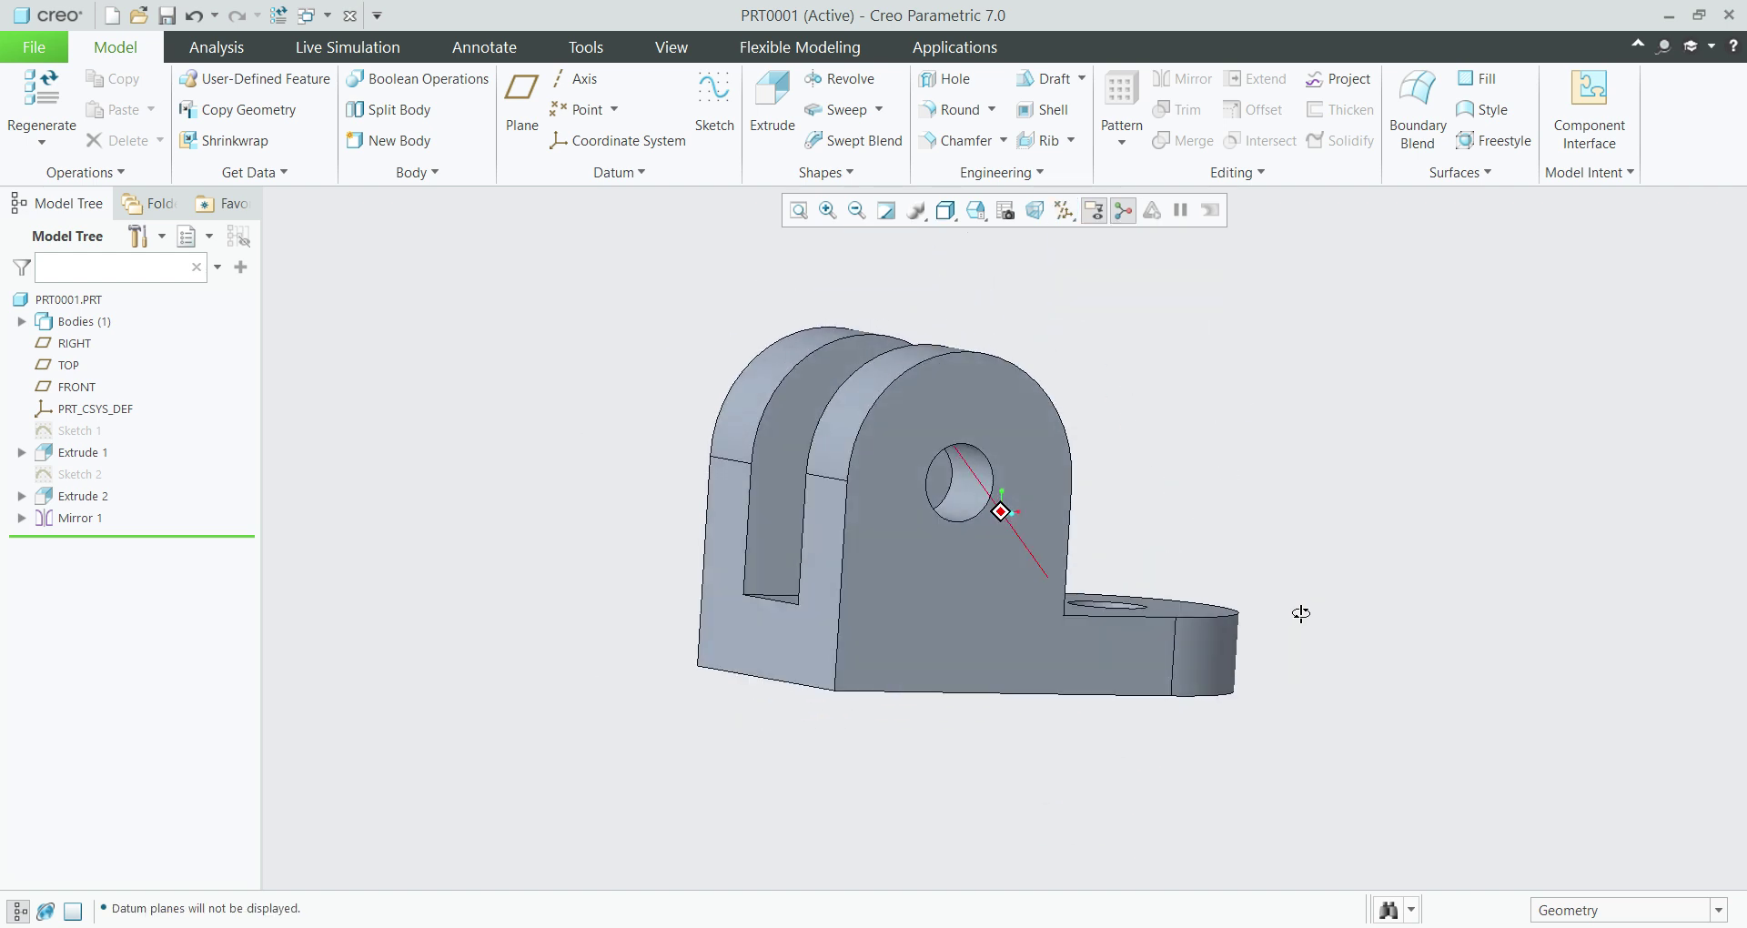
middle_click_drag(1154, 713, 1182, 706)
left_click(830, 647)
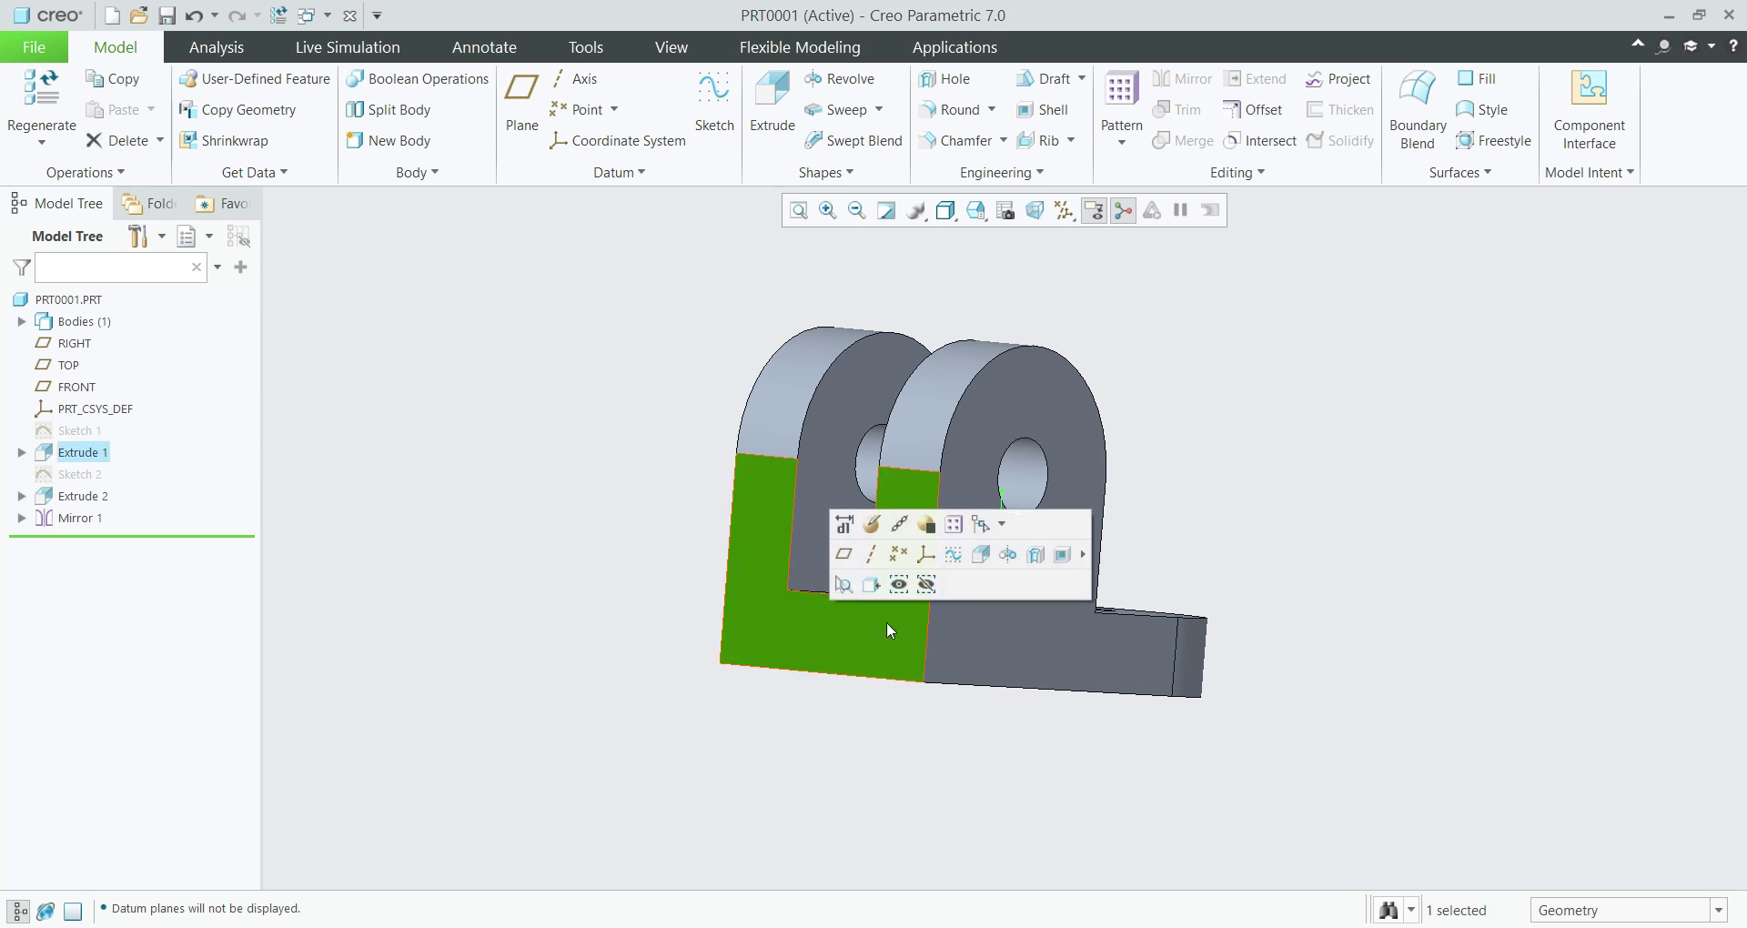
left_click(976, 562)
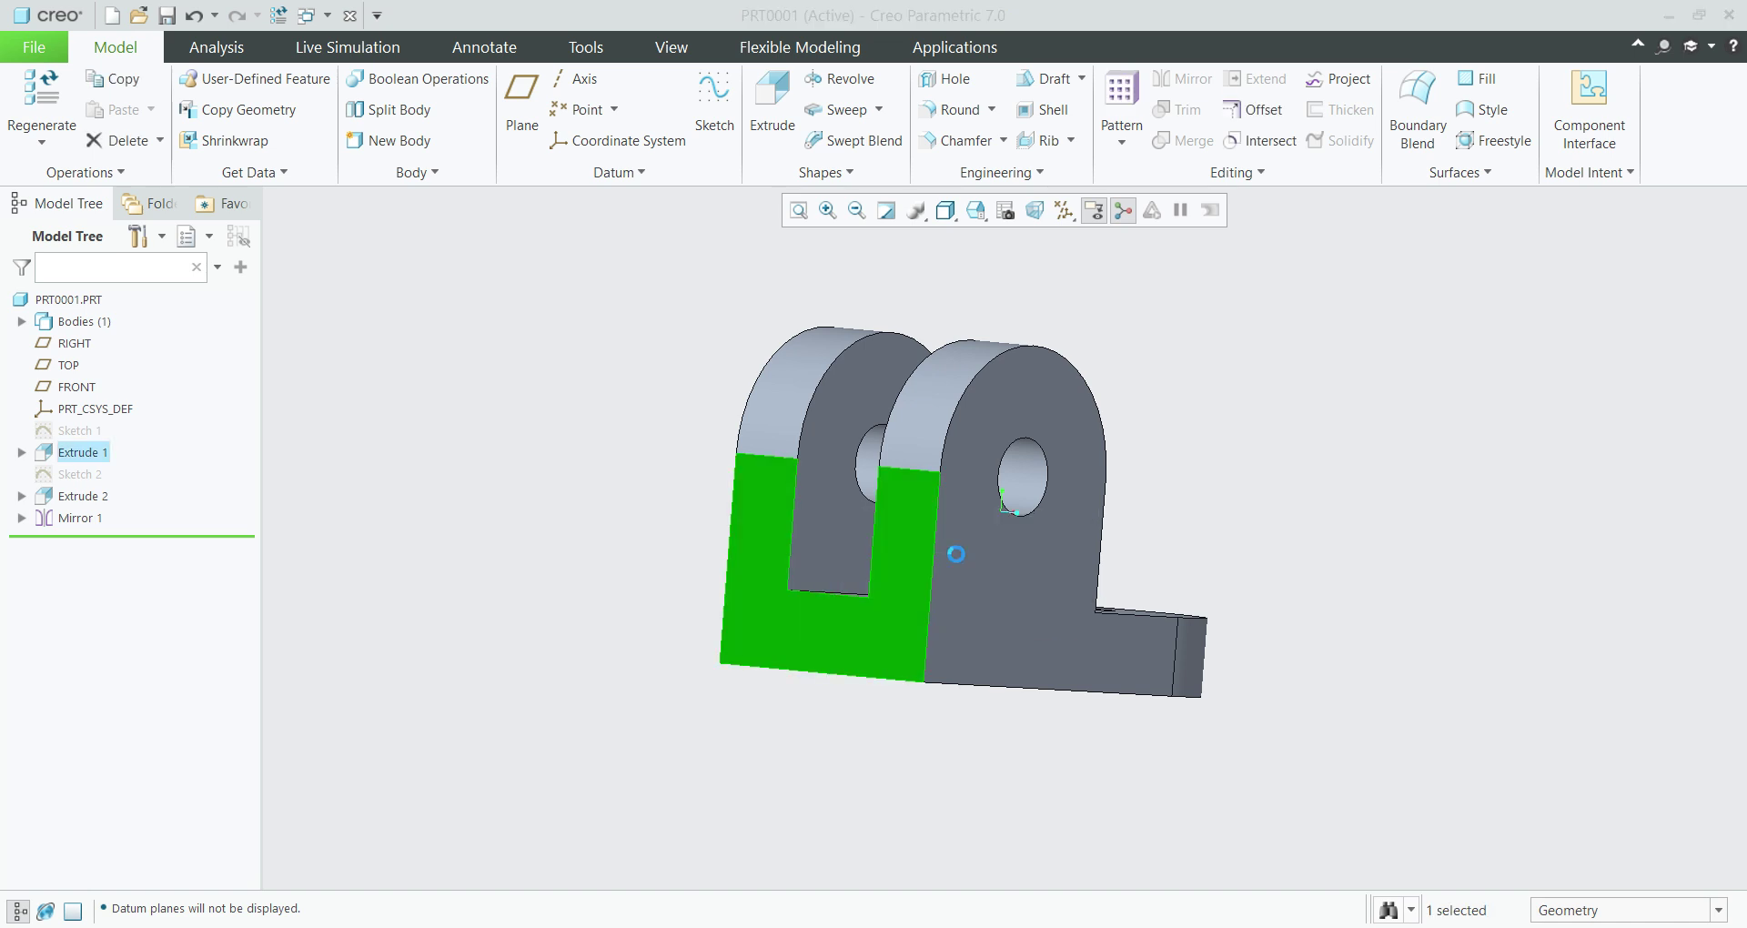
left_click(1025, 217)
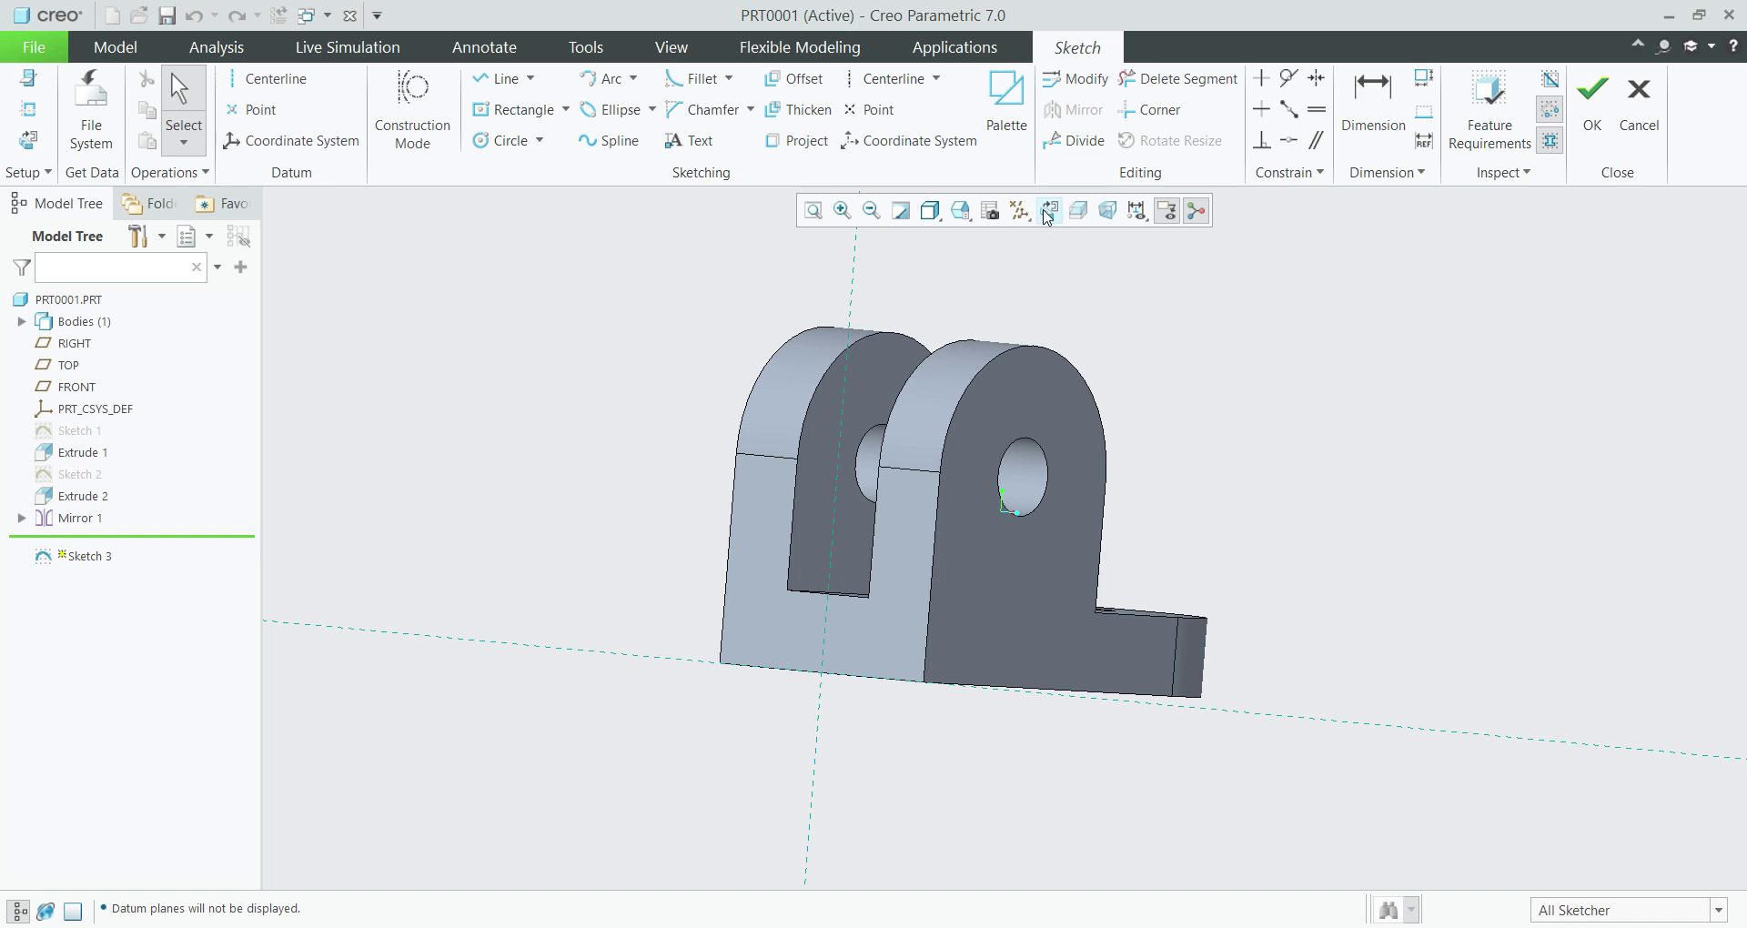
left_click(1049, 210)
scroll(1036, 698, "up", 5)
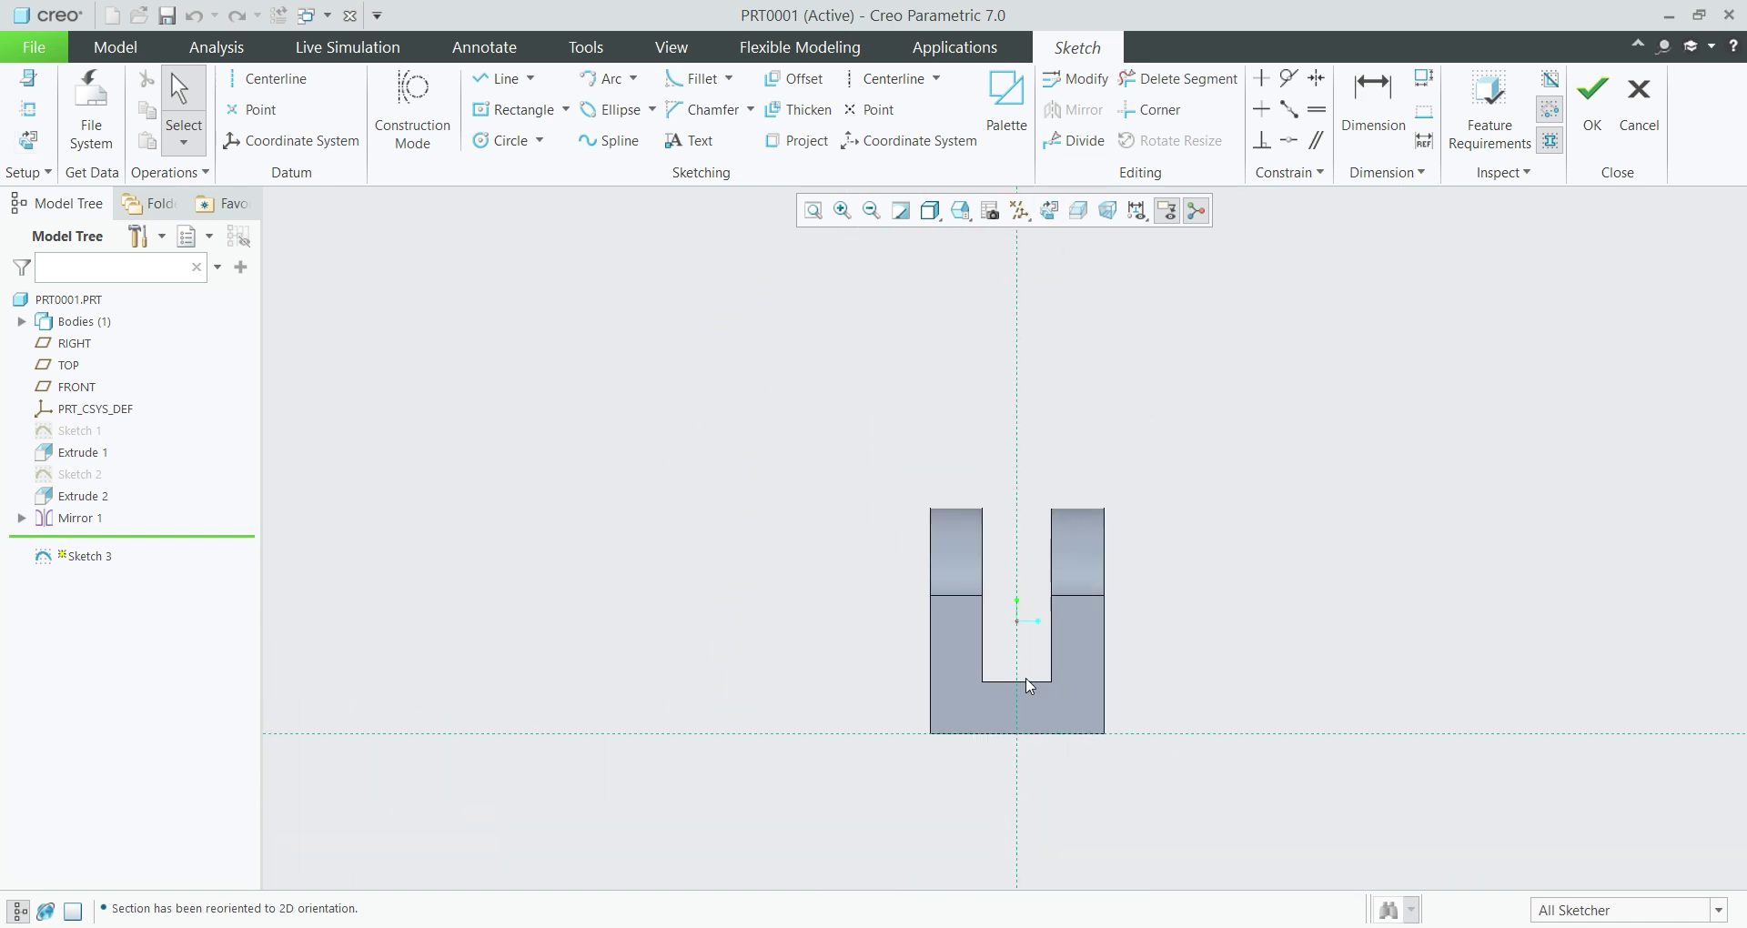
scroll(1022, 824, "down", 5)
scroll(1022, 828, "up", 4)
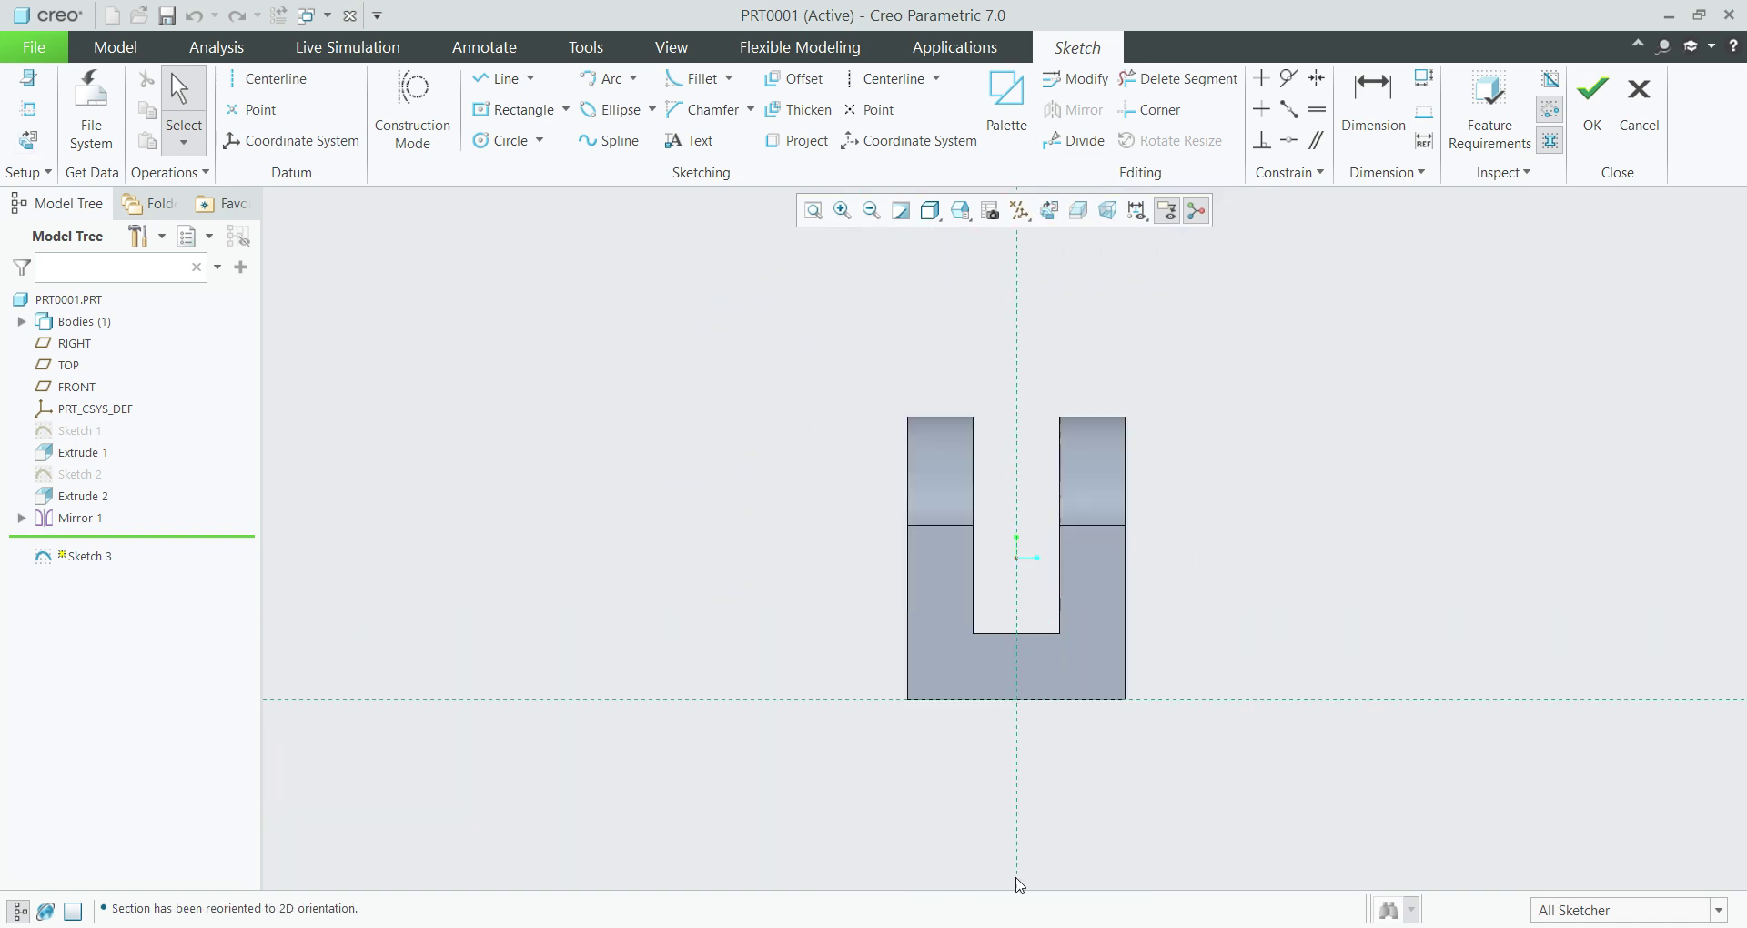
scroll(1019, 875, "down", 4)
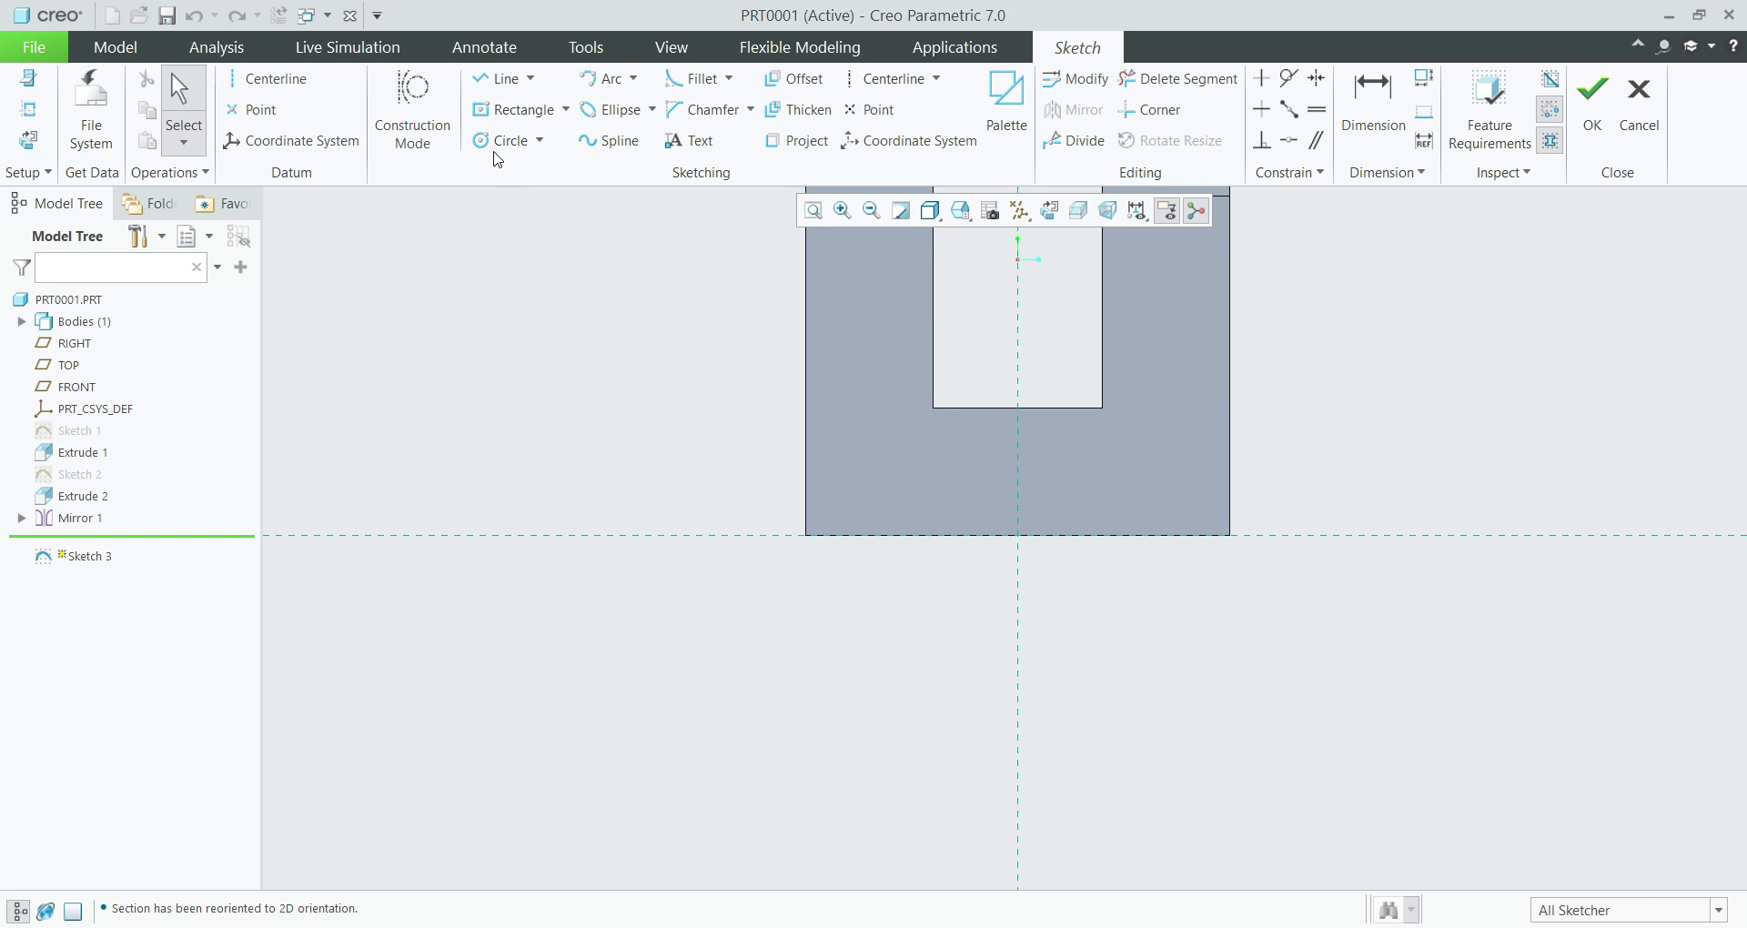
Draw a 50 mm diameter circle on the vertical reference, with its center 25 mm below the plate's bottom edge
left_click(506, 141)
left_click(1017, 729)
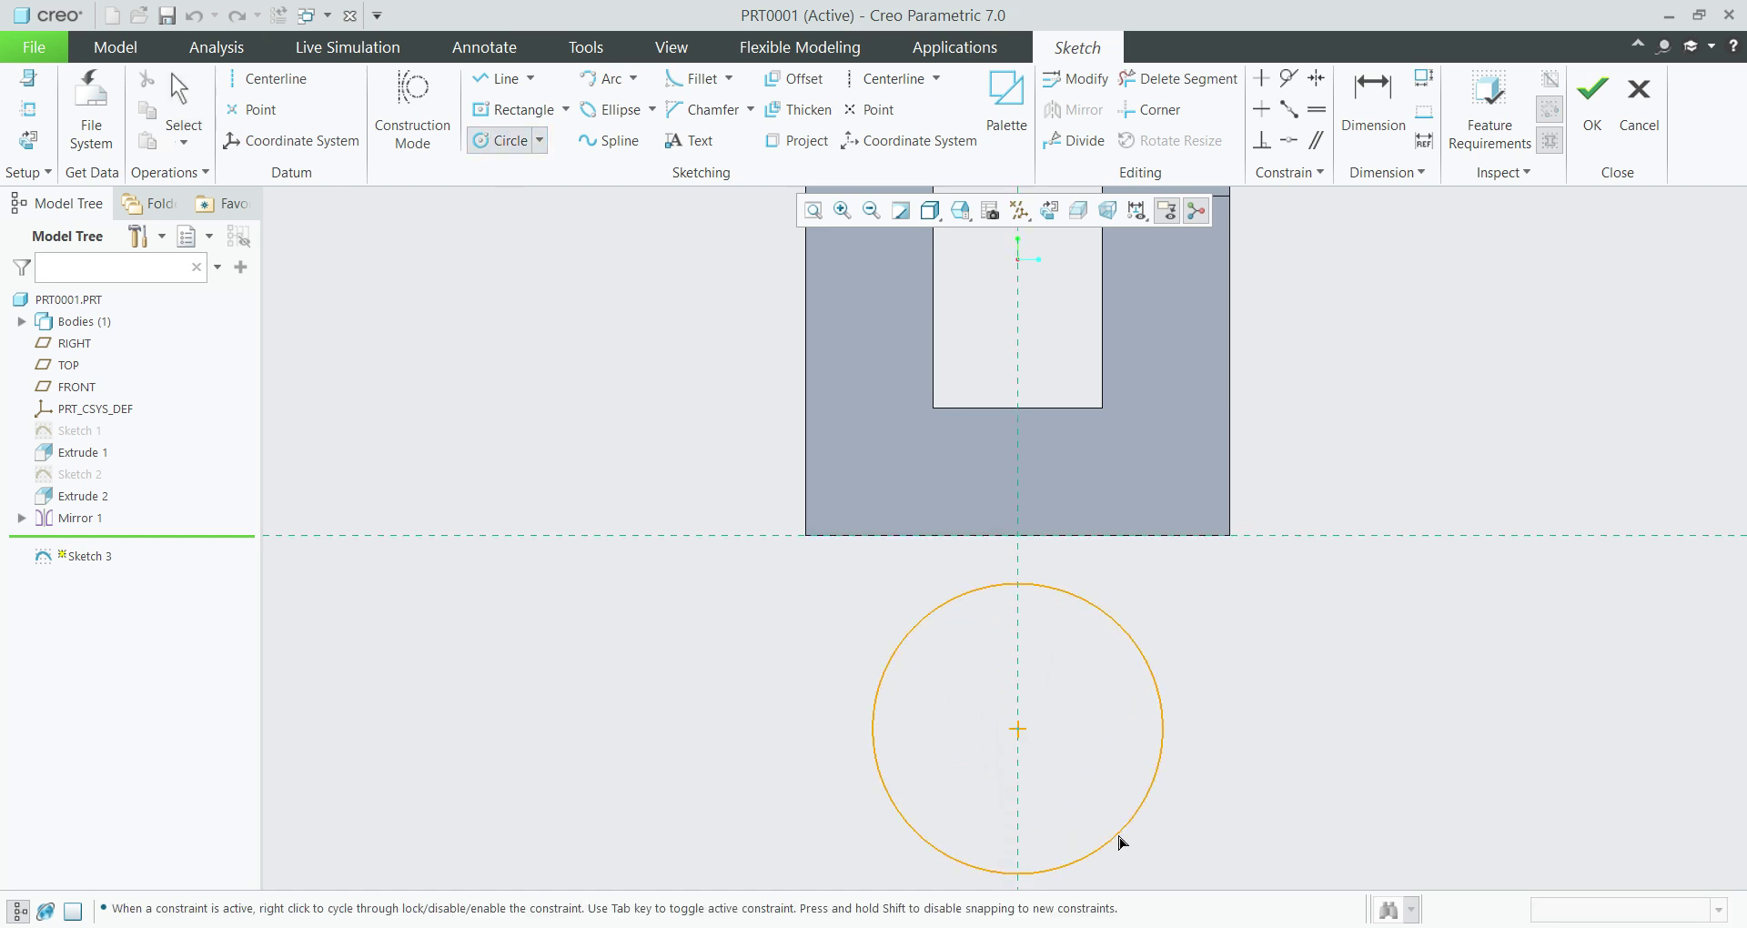
left_click(1174, 849)
middle_click(1269, 748)
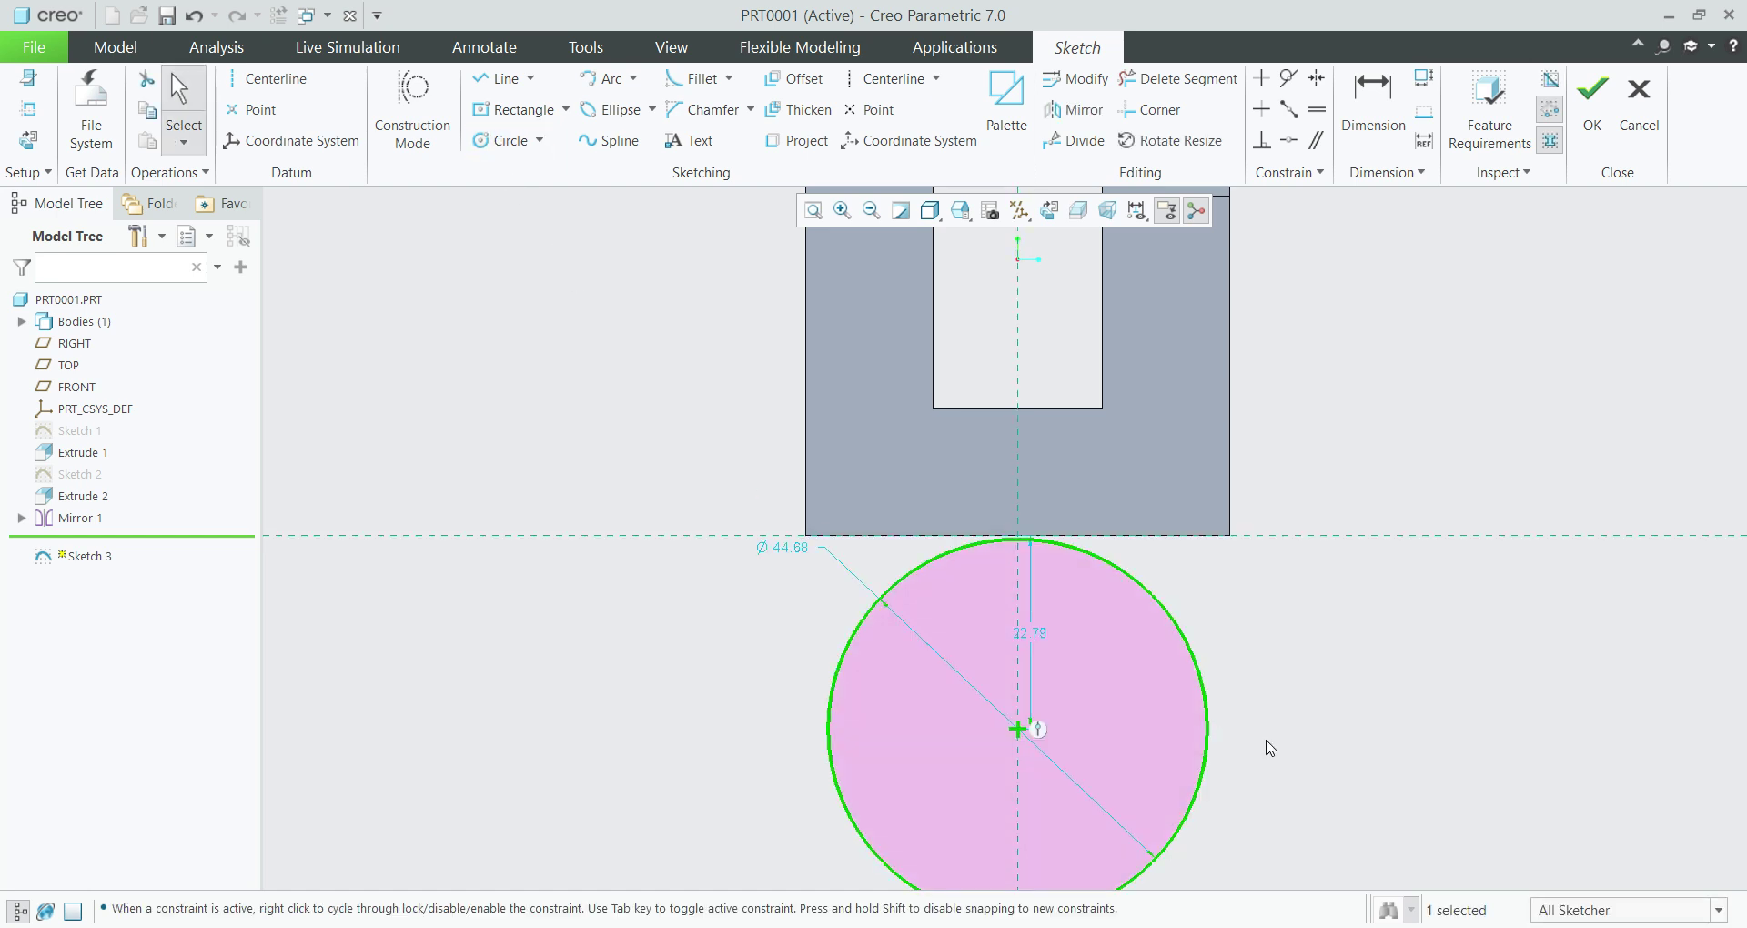
double_click(788, 546)
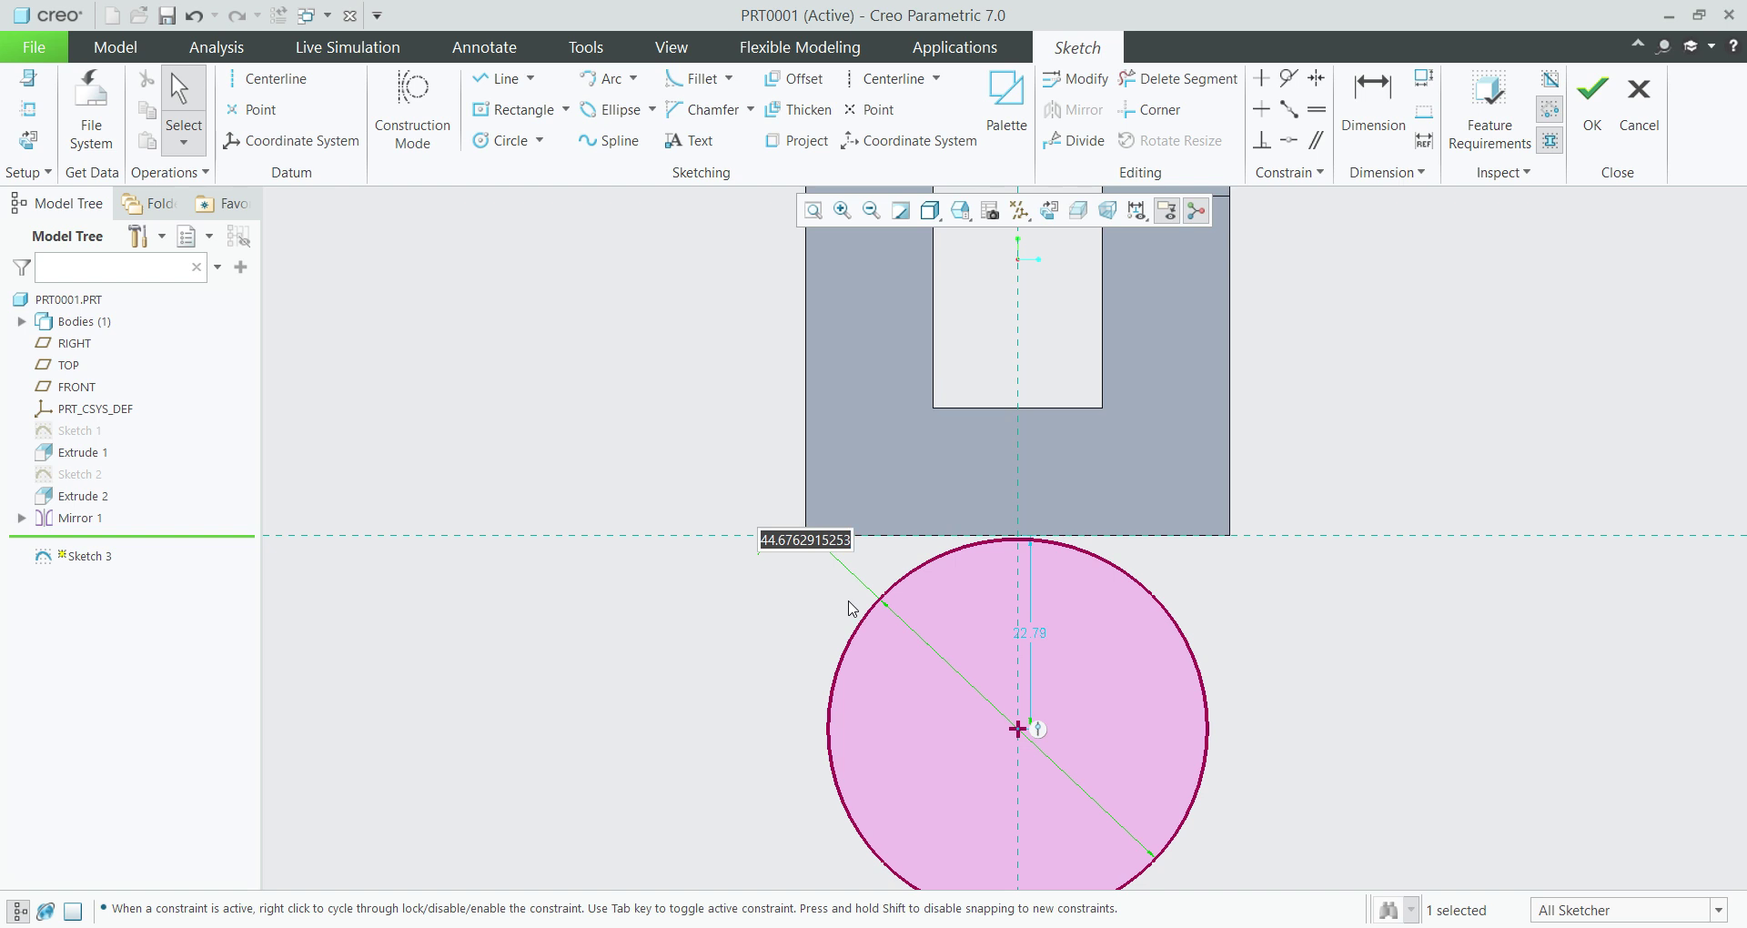
type("50")
key("Return")
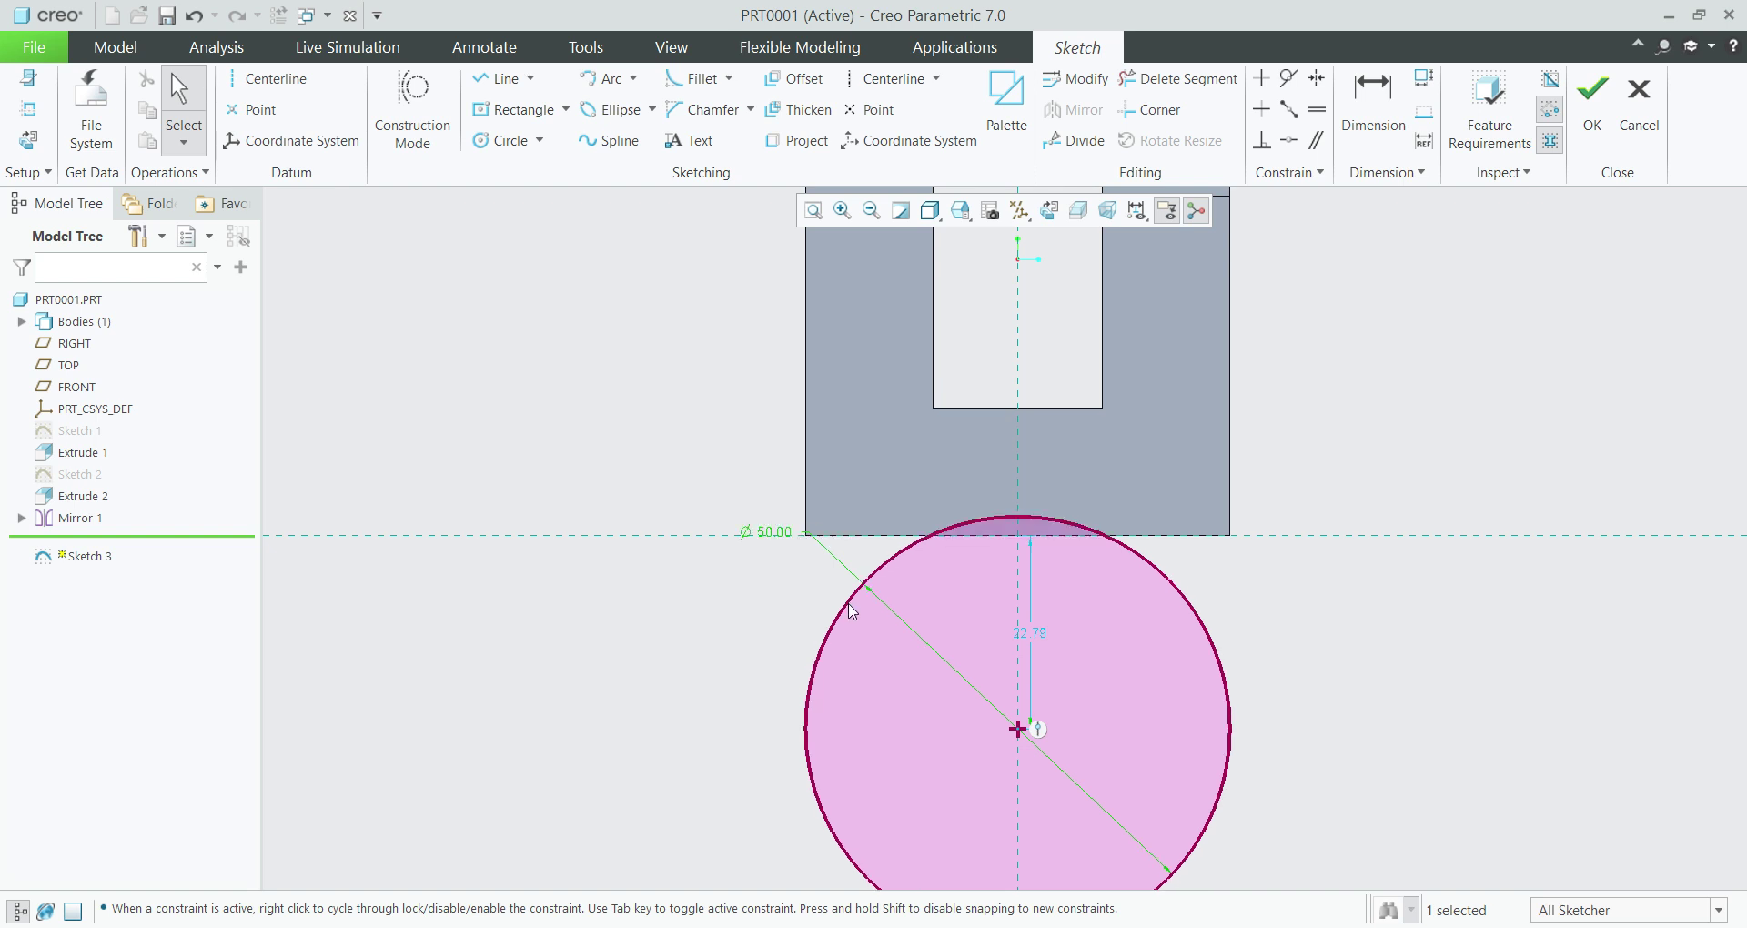
double_click(1035, 637)
type("25")
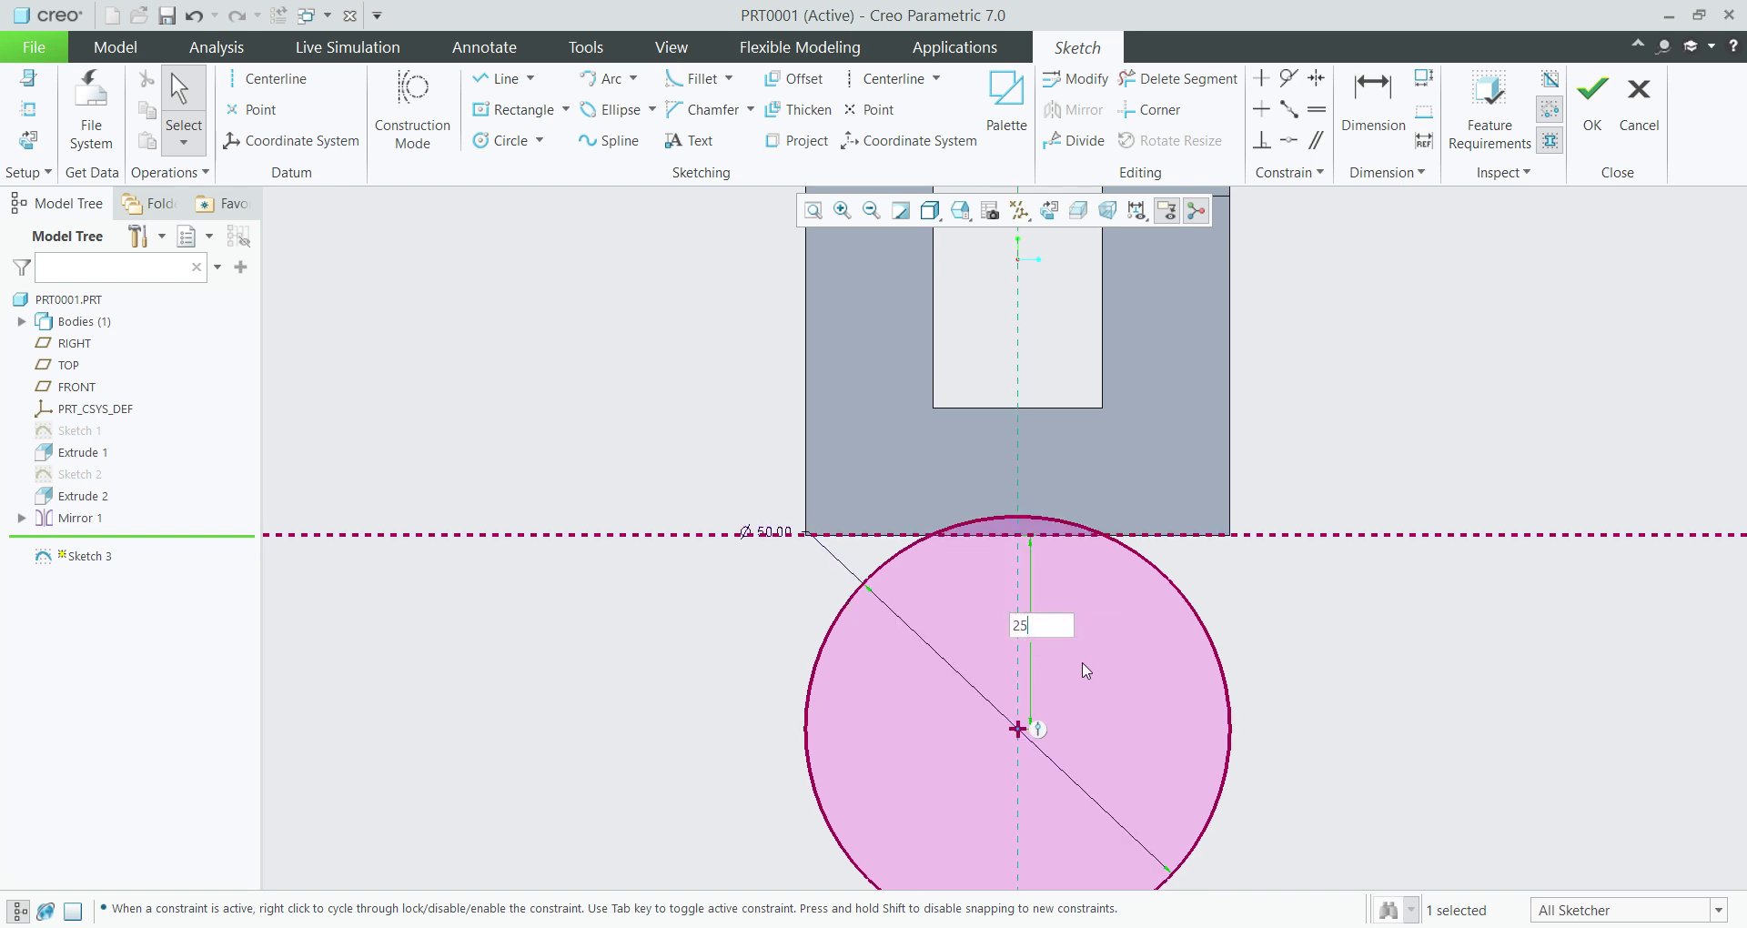
key("Return")
scroll(1101, 615, "down", 2)
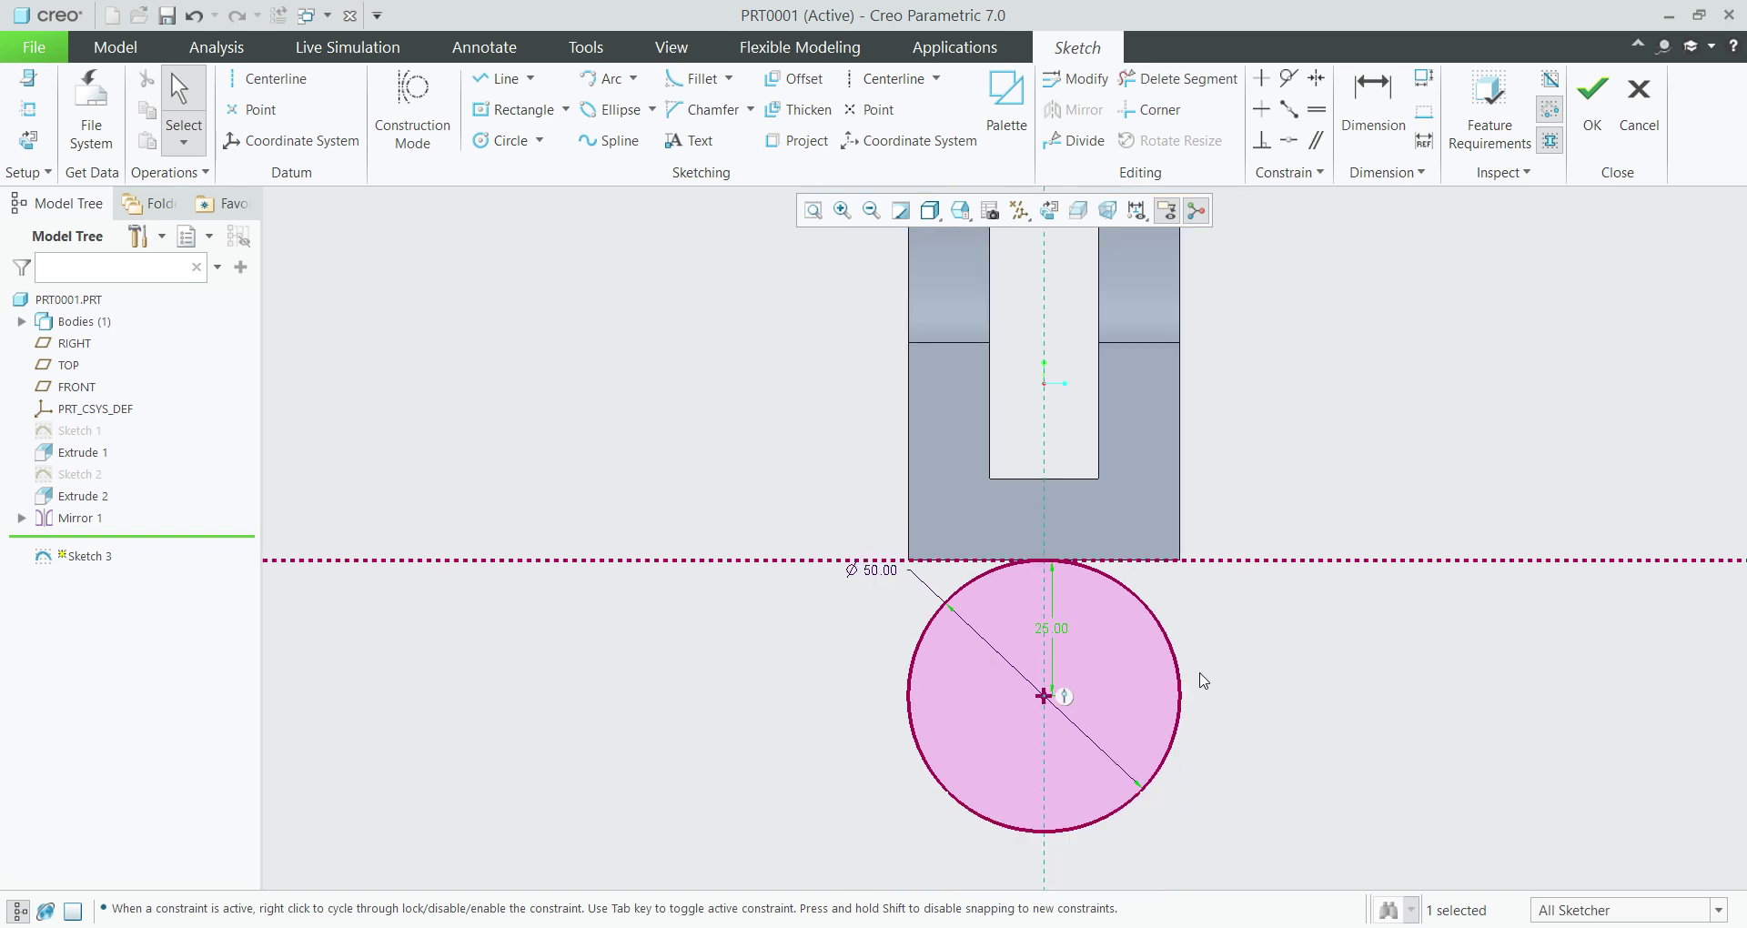
Draw vertical lines from both sides of the circle up to the plate's bottom corners, joined by a horizontal line along that edge
left_click(477, 80)
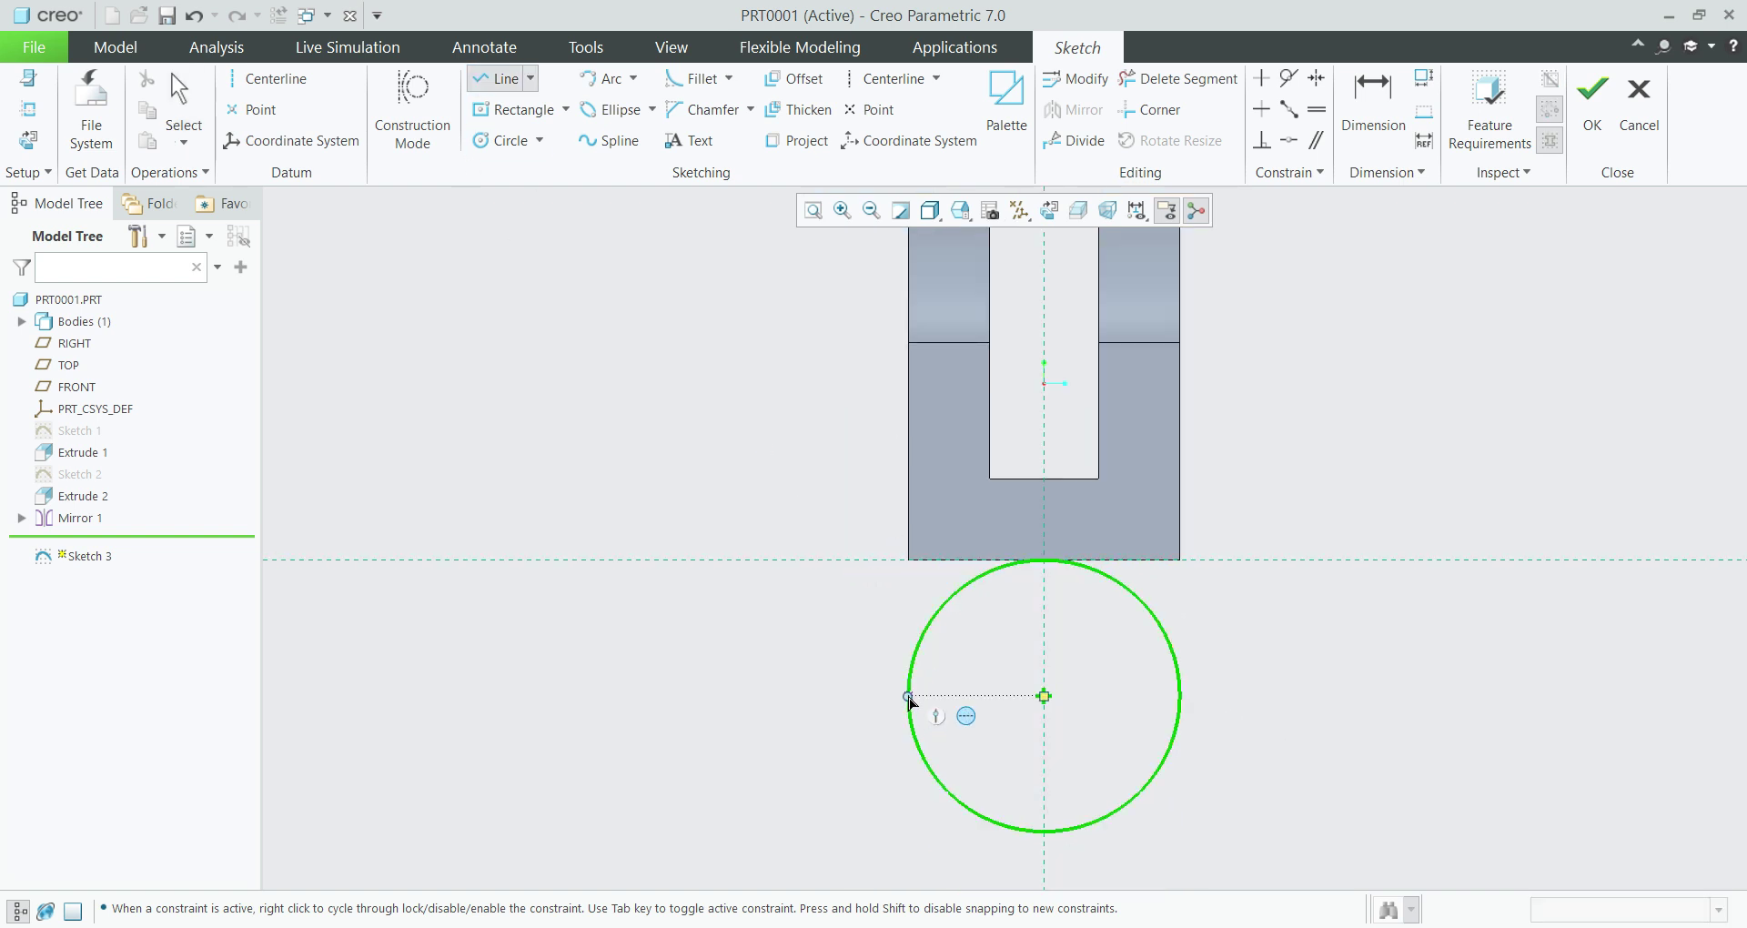
left_click(908, 697)
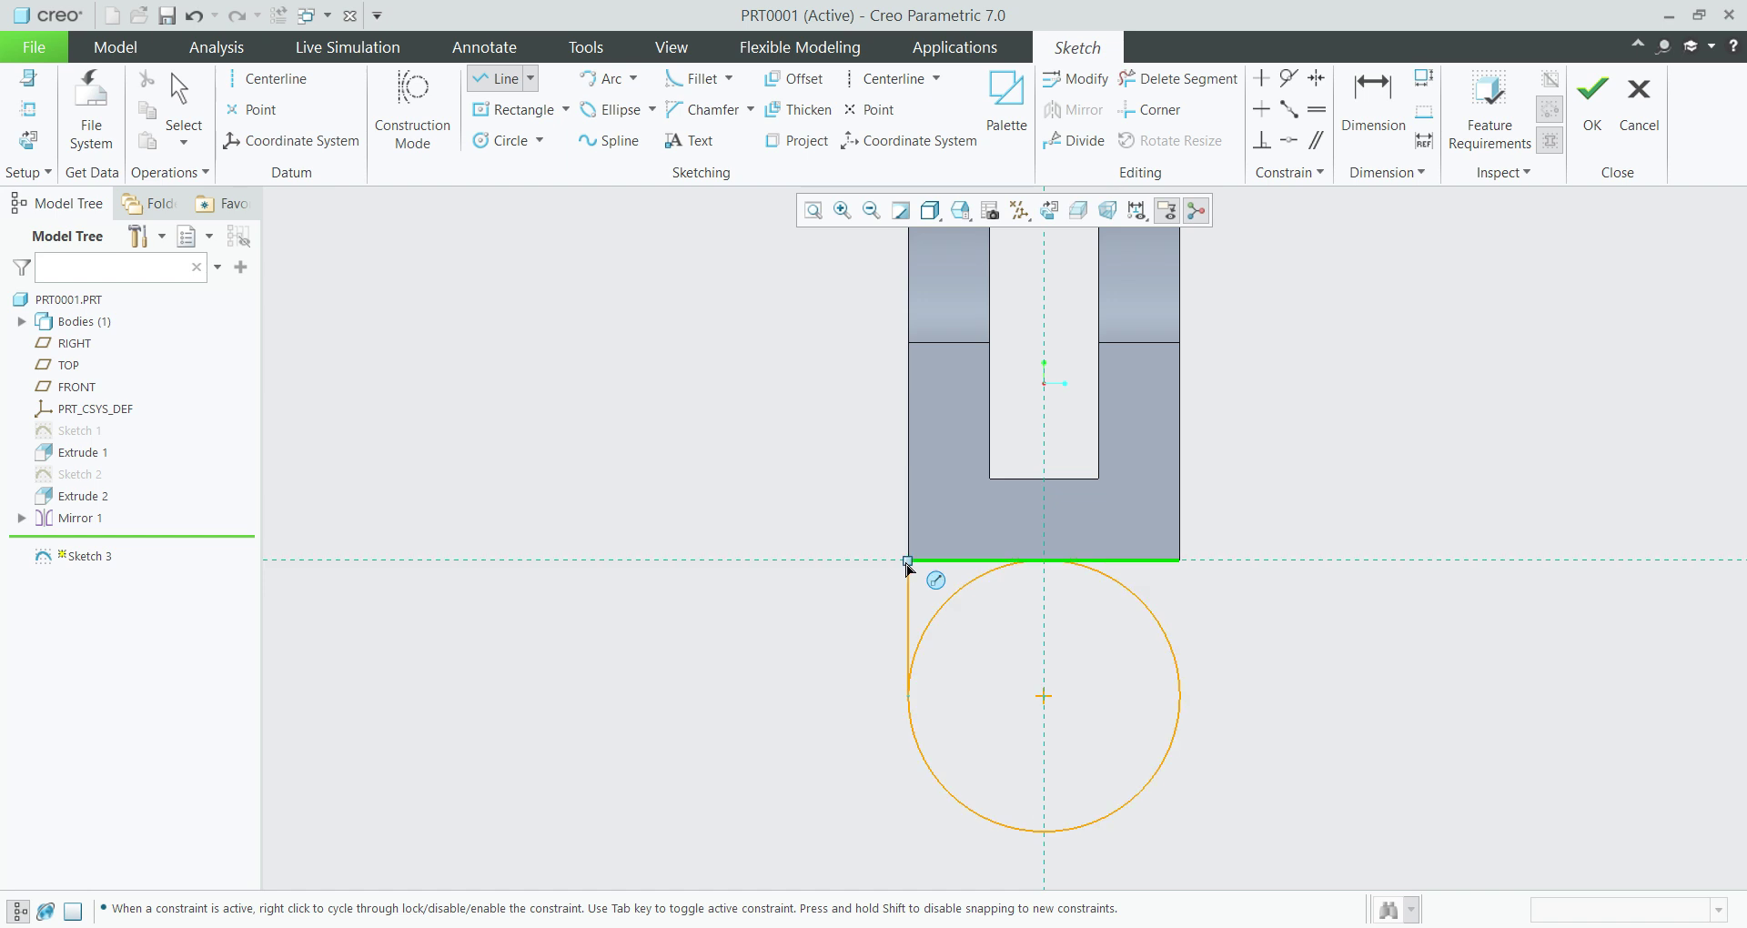
left_click(908, 561)
left_click(1180, 562)
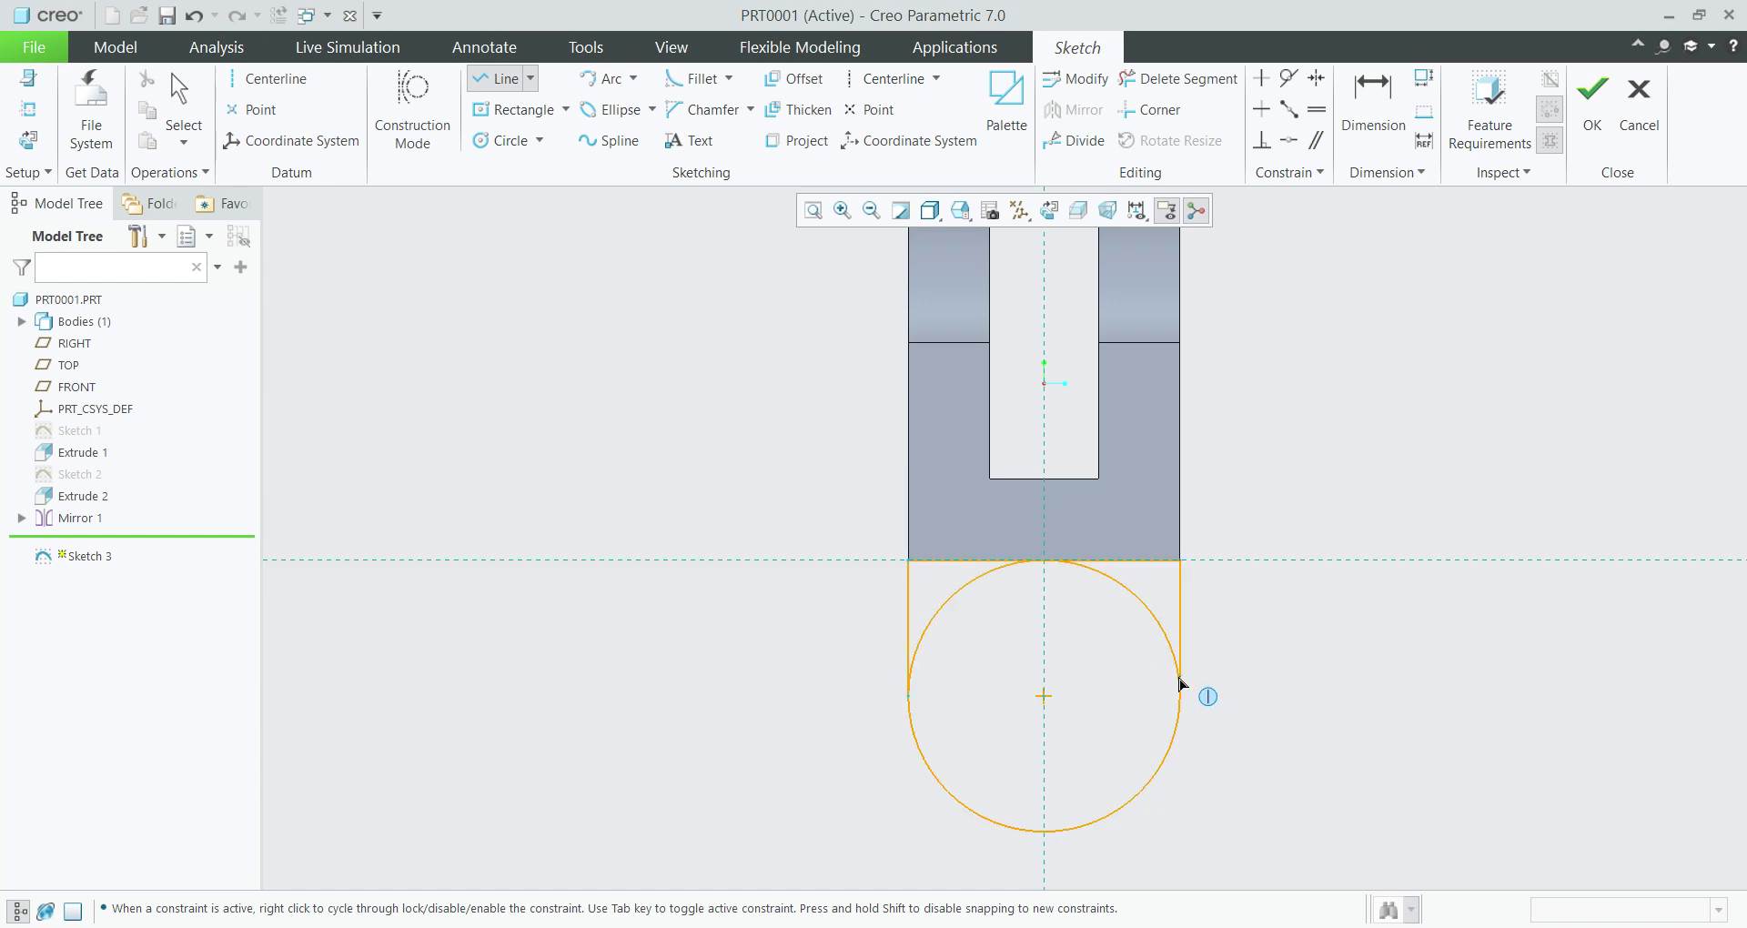
middle_click(1181, 689)
left_click(1180, 692)
middle_click(1322, 741)
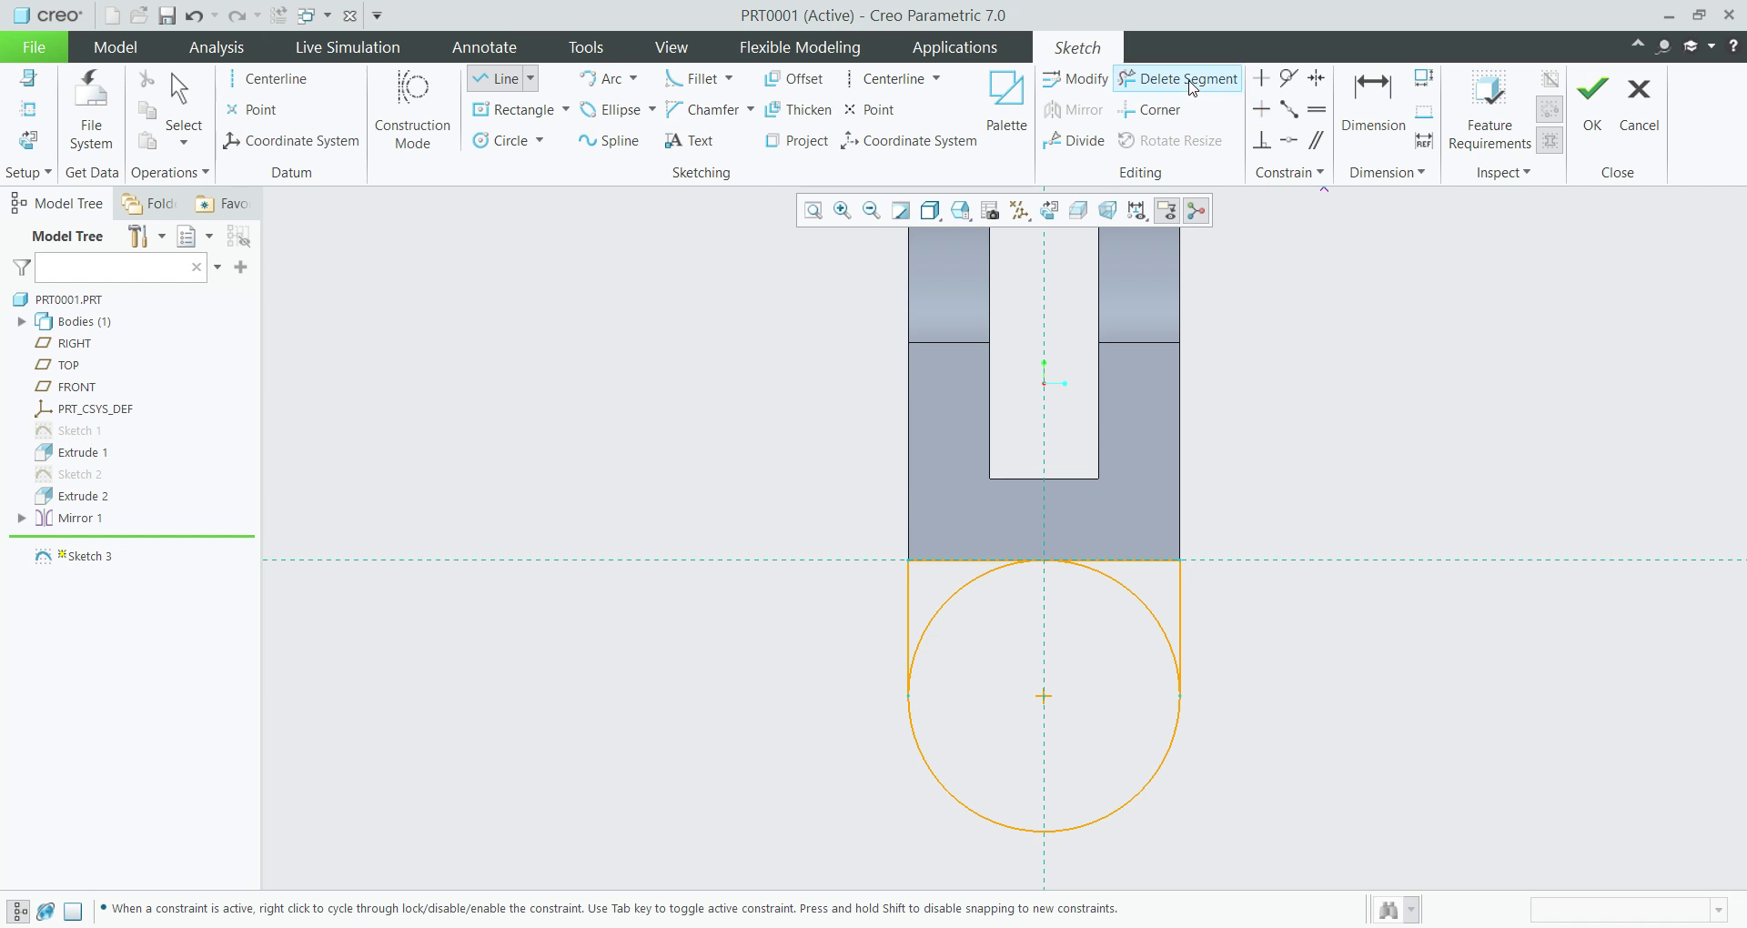
Trim away the upper half of the circle, leaving a closed profile with a rounded bottom
left_click(1179, 78)
left_click(1159, 624)
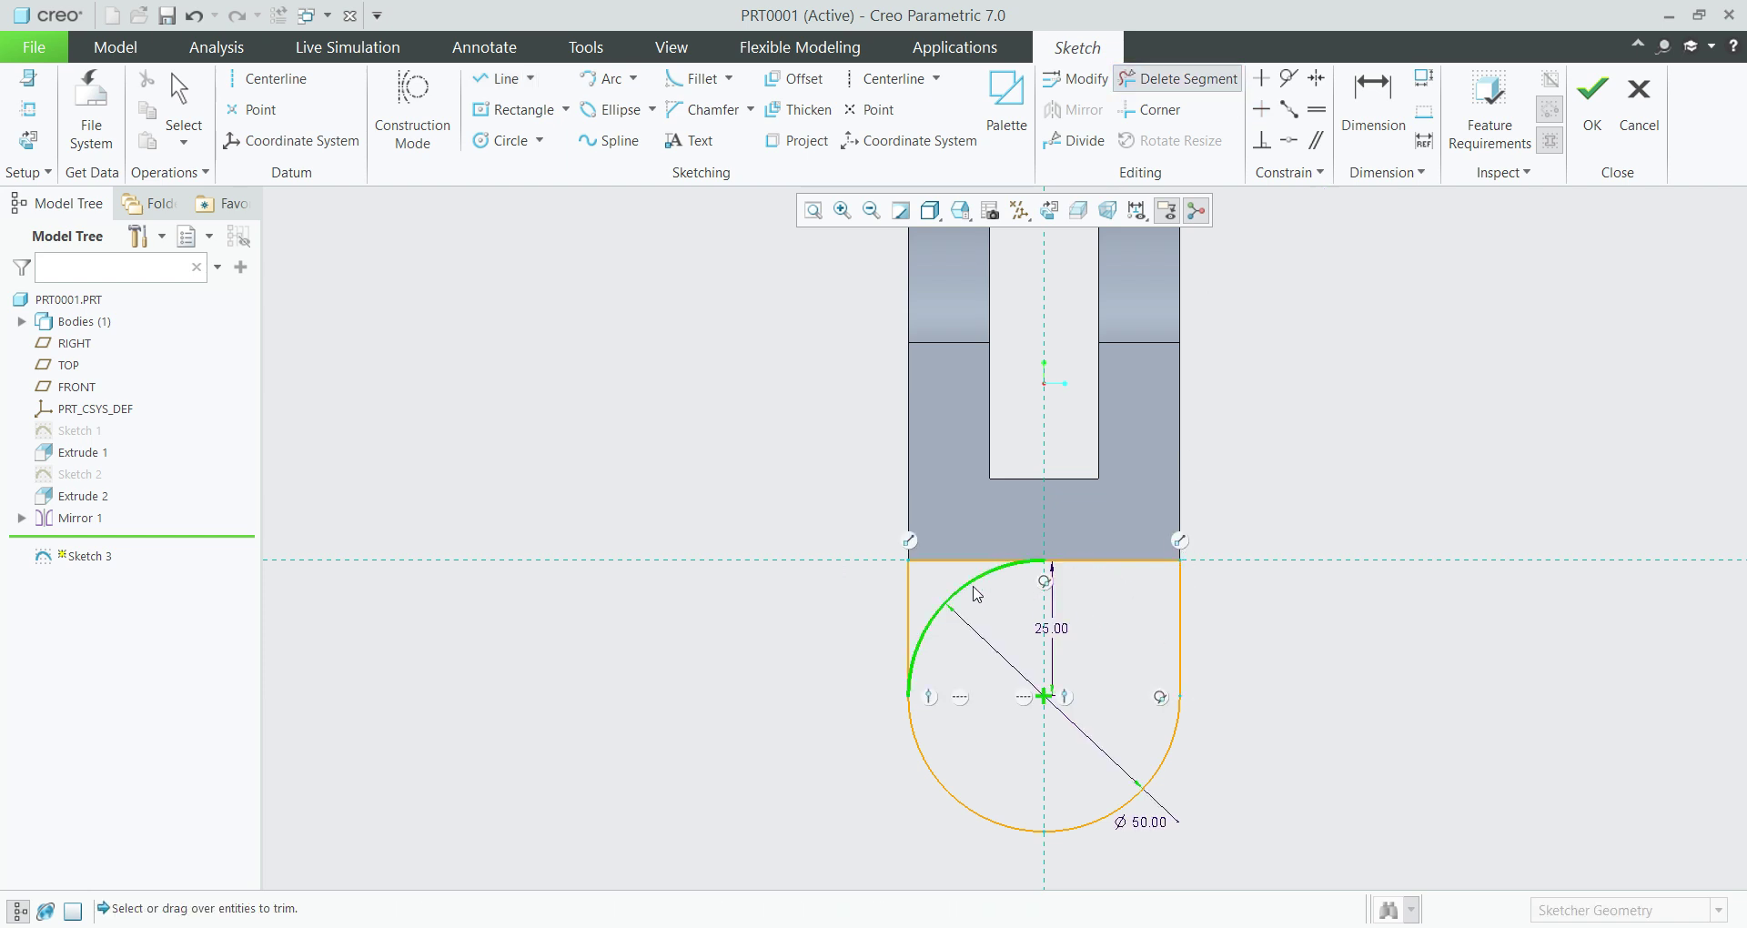
left_click(973, 592)
Add a 15 mm diameter circle concentric with the rounded bottom and finish the sketch
left_click(503, 140)
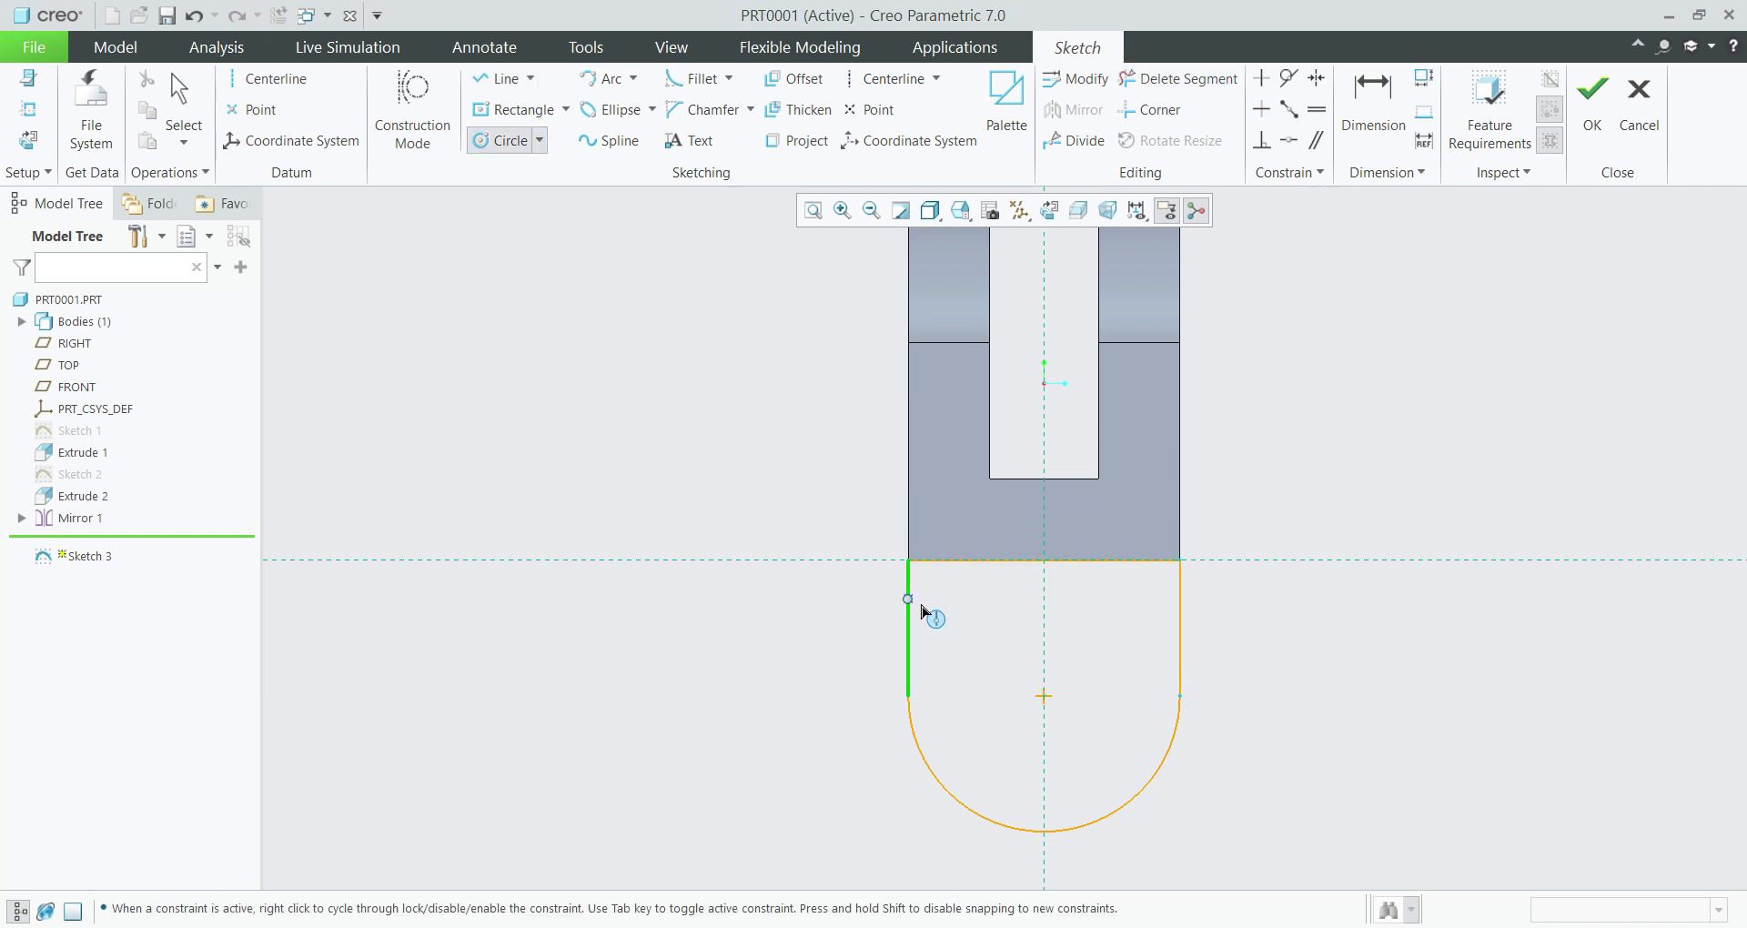
left_click(1044, 696)
left_click(1076, 739)
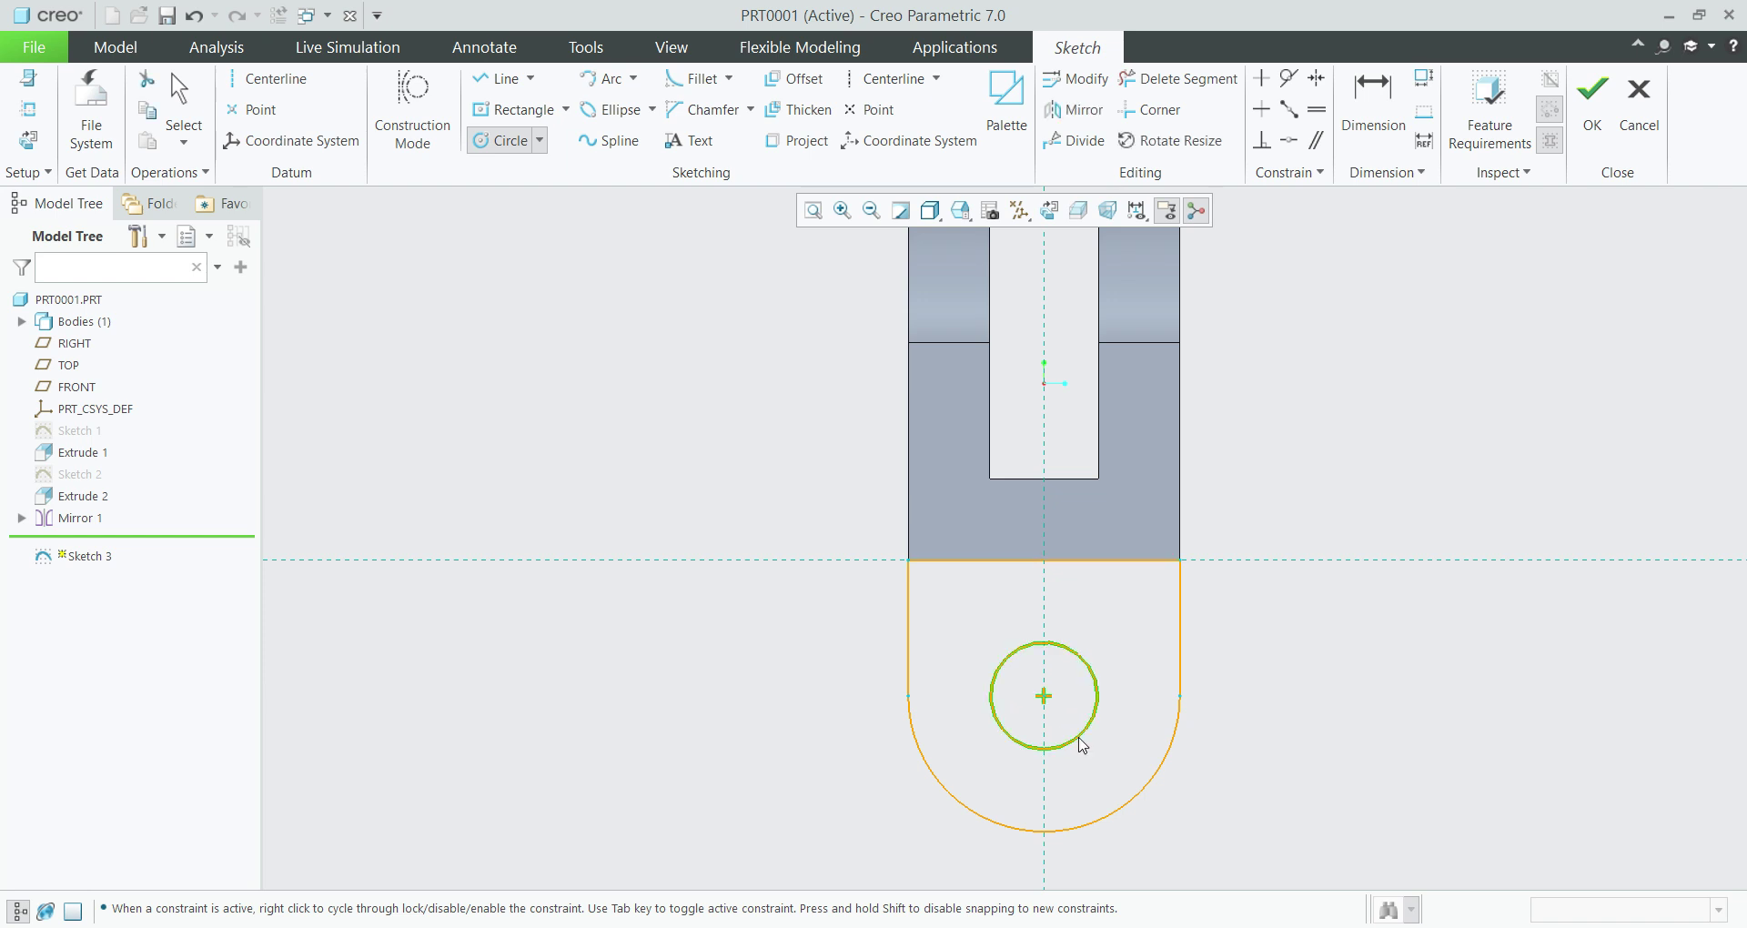
middle_click(1061, 506)
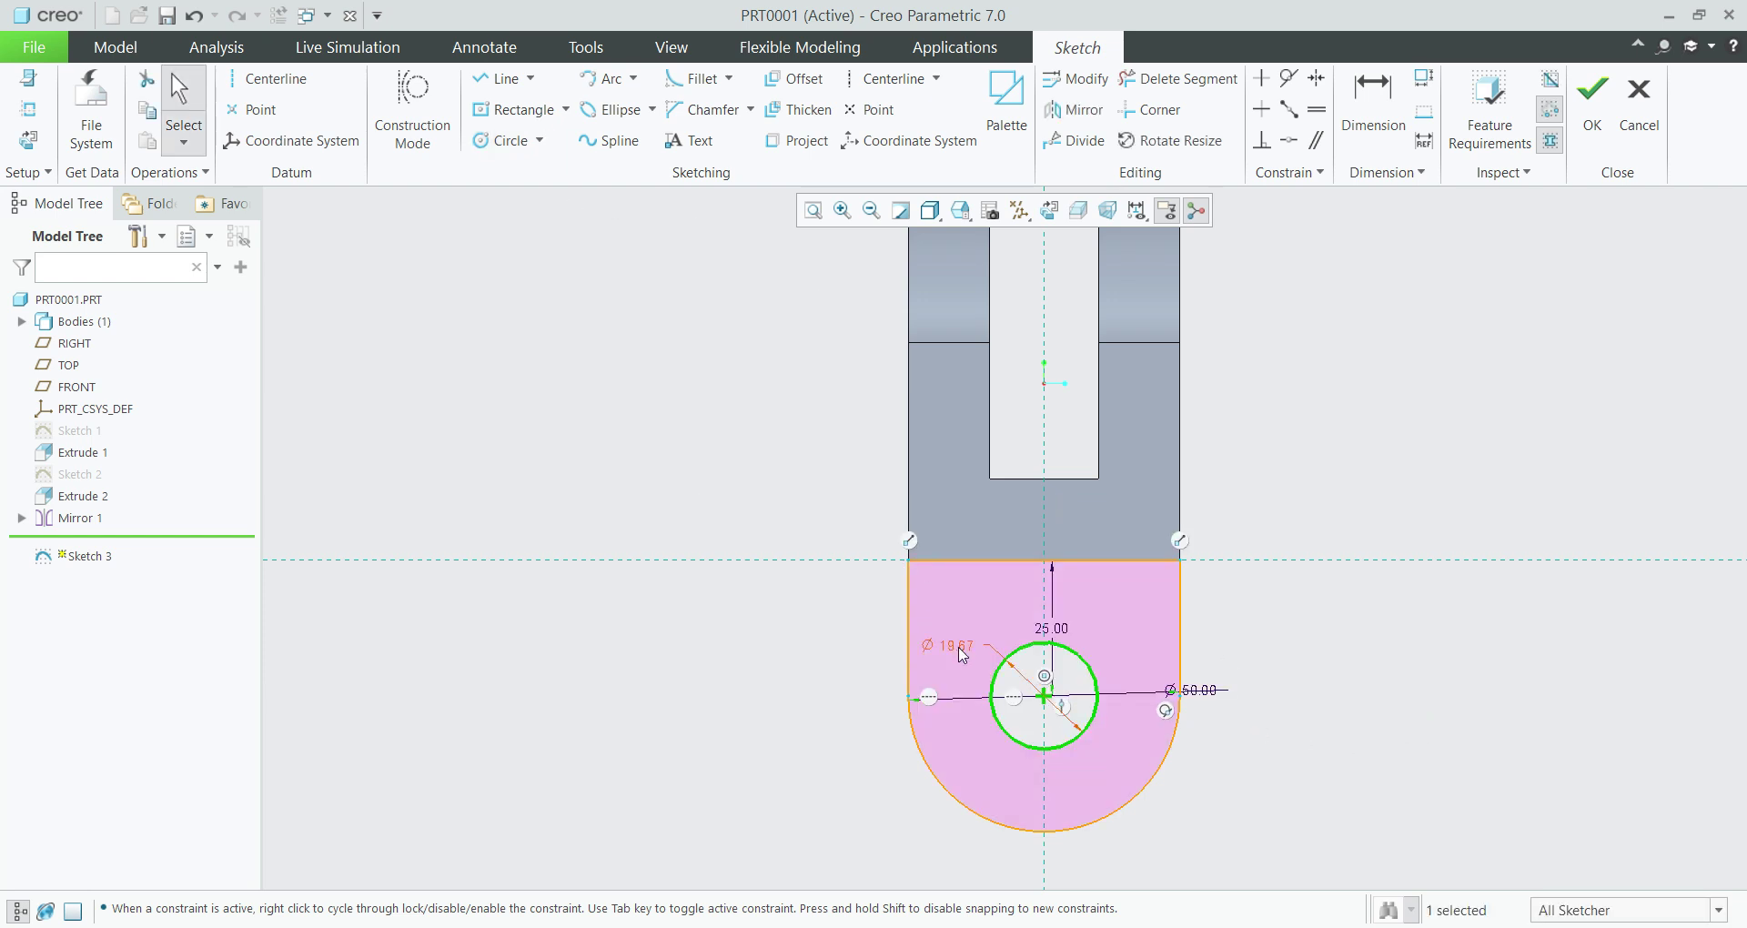
double_click(960, 649)
type("15")
key("Return")
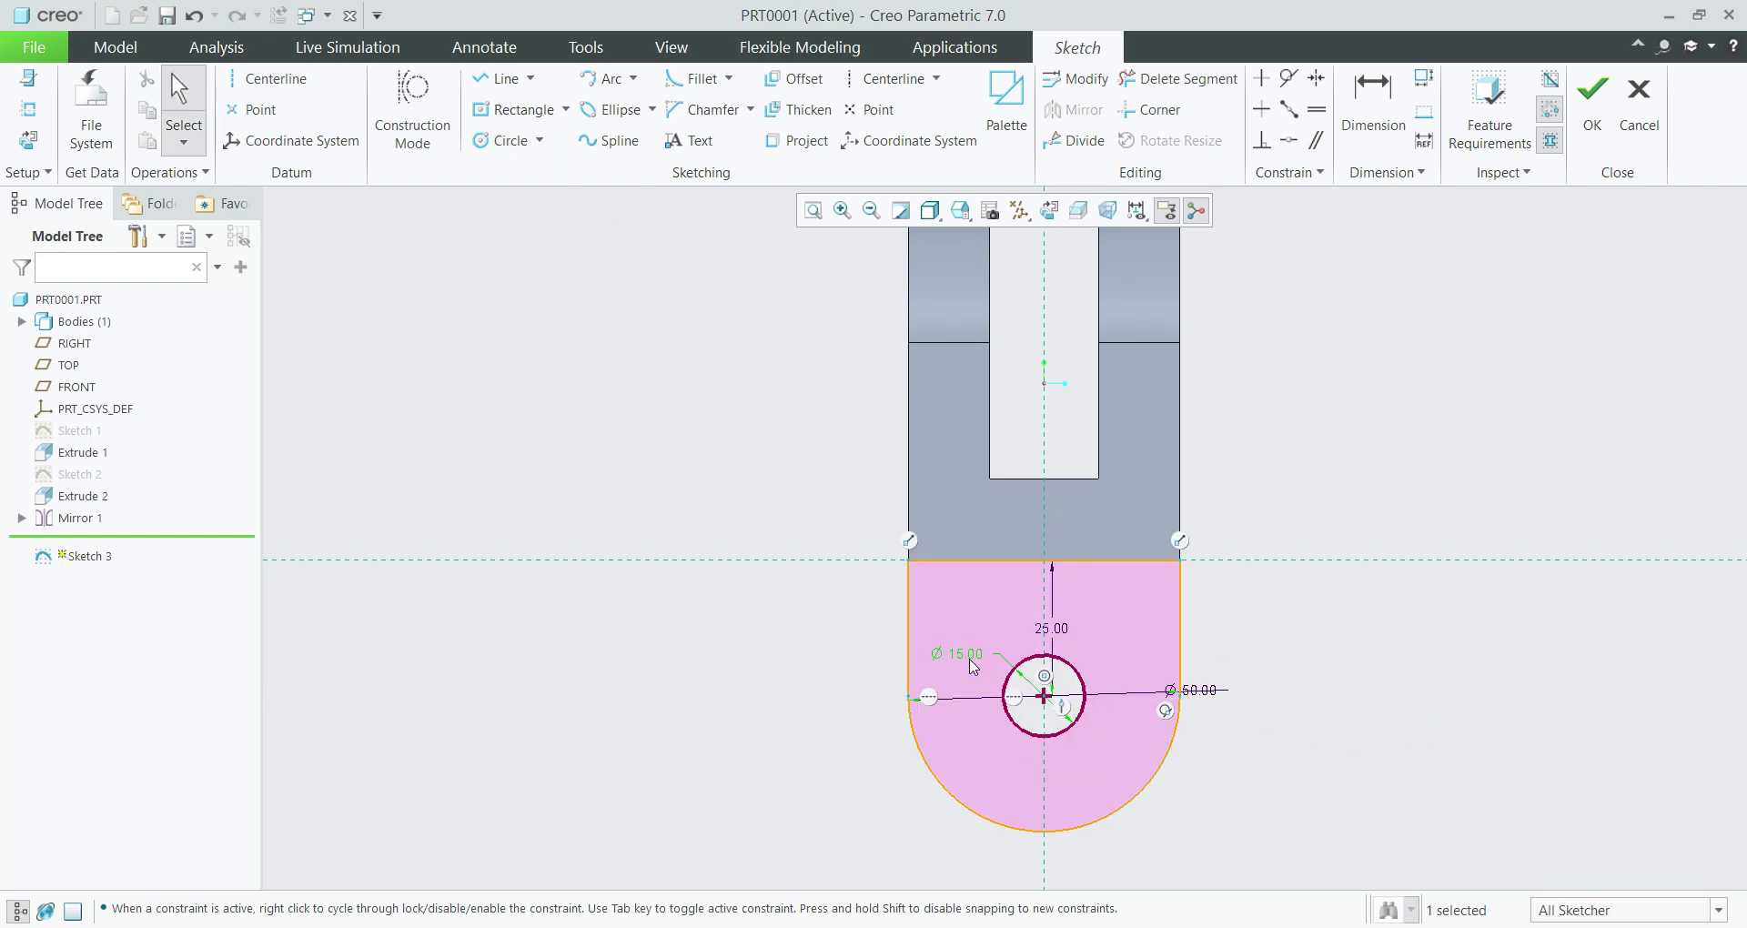
left_click(1281, 682)
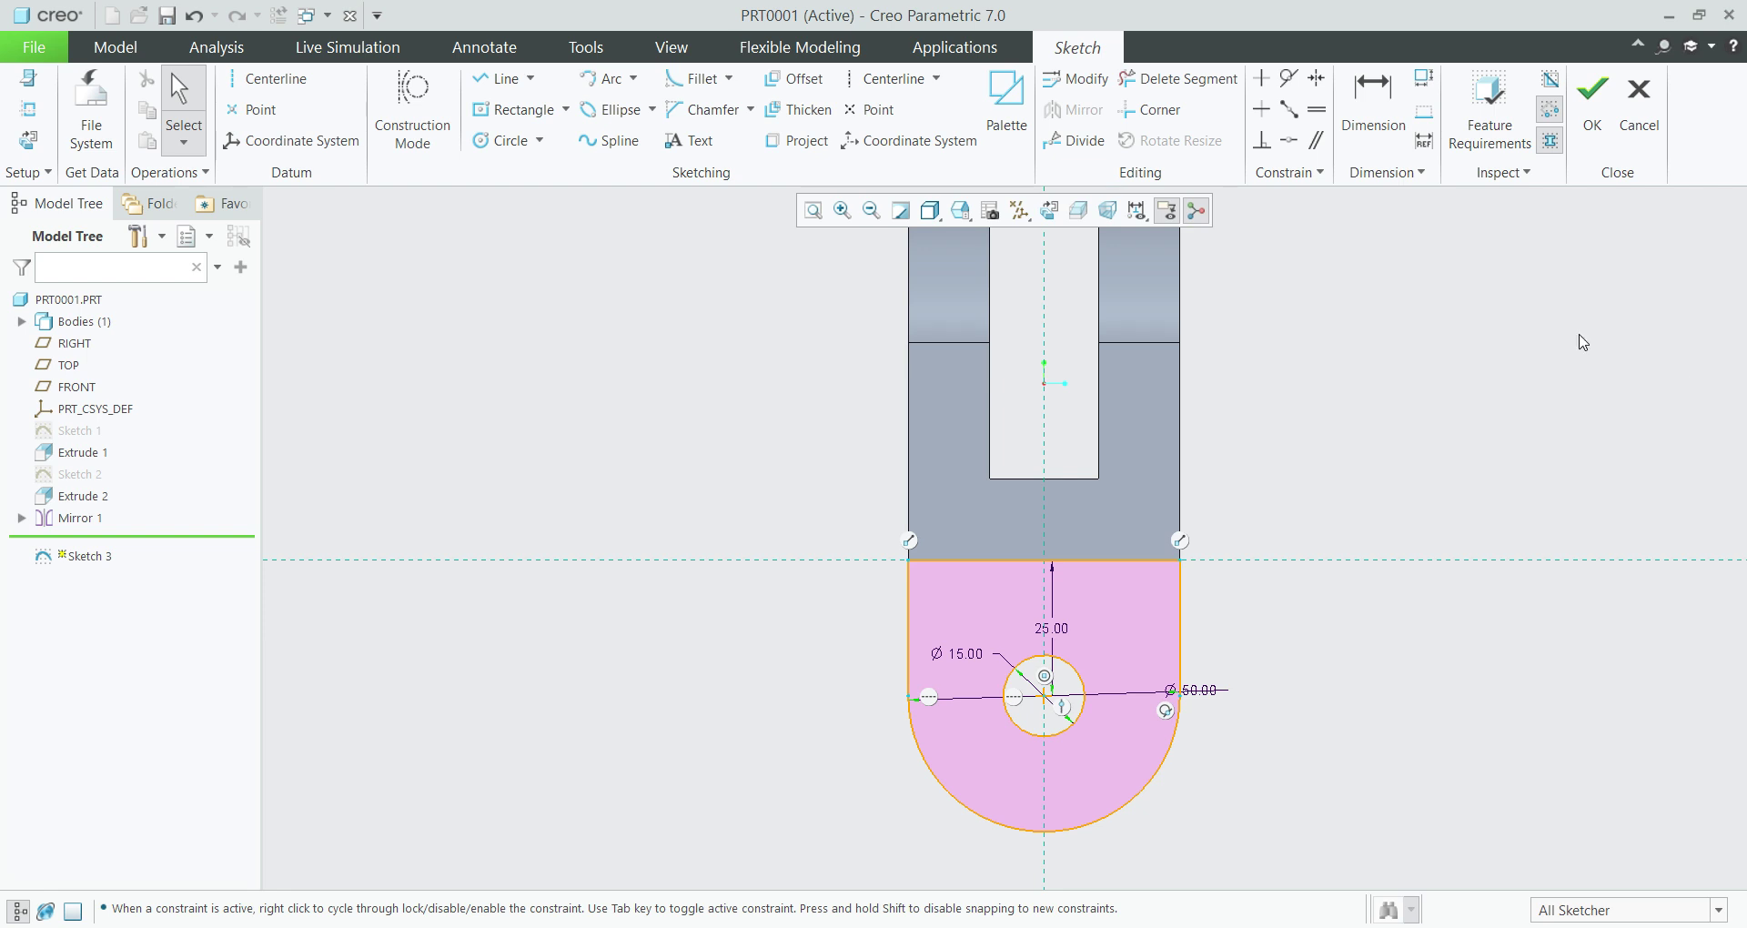
left_click(1592, 95)
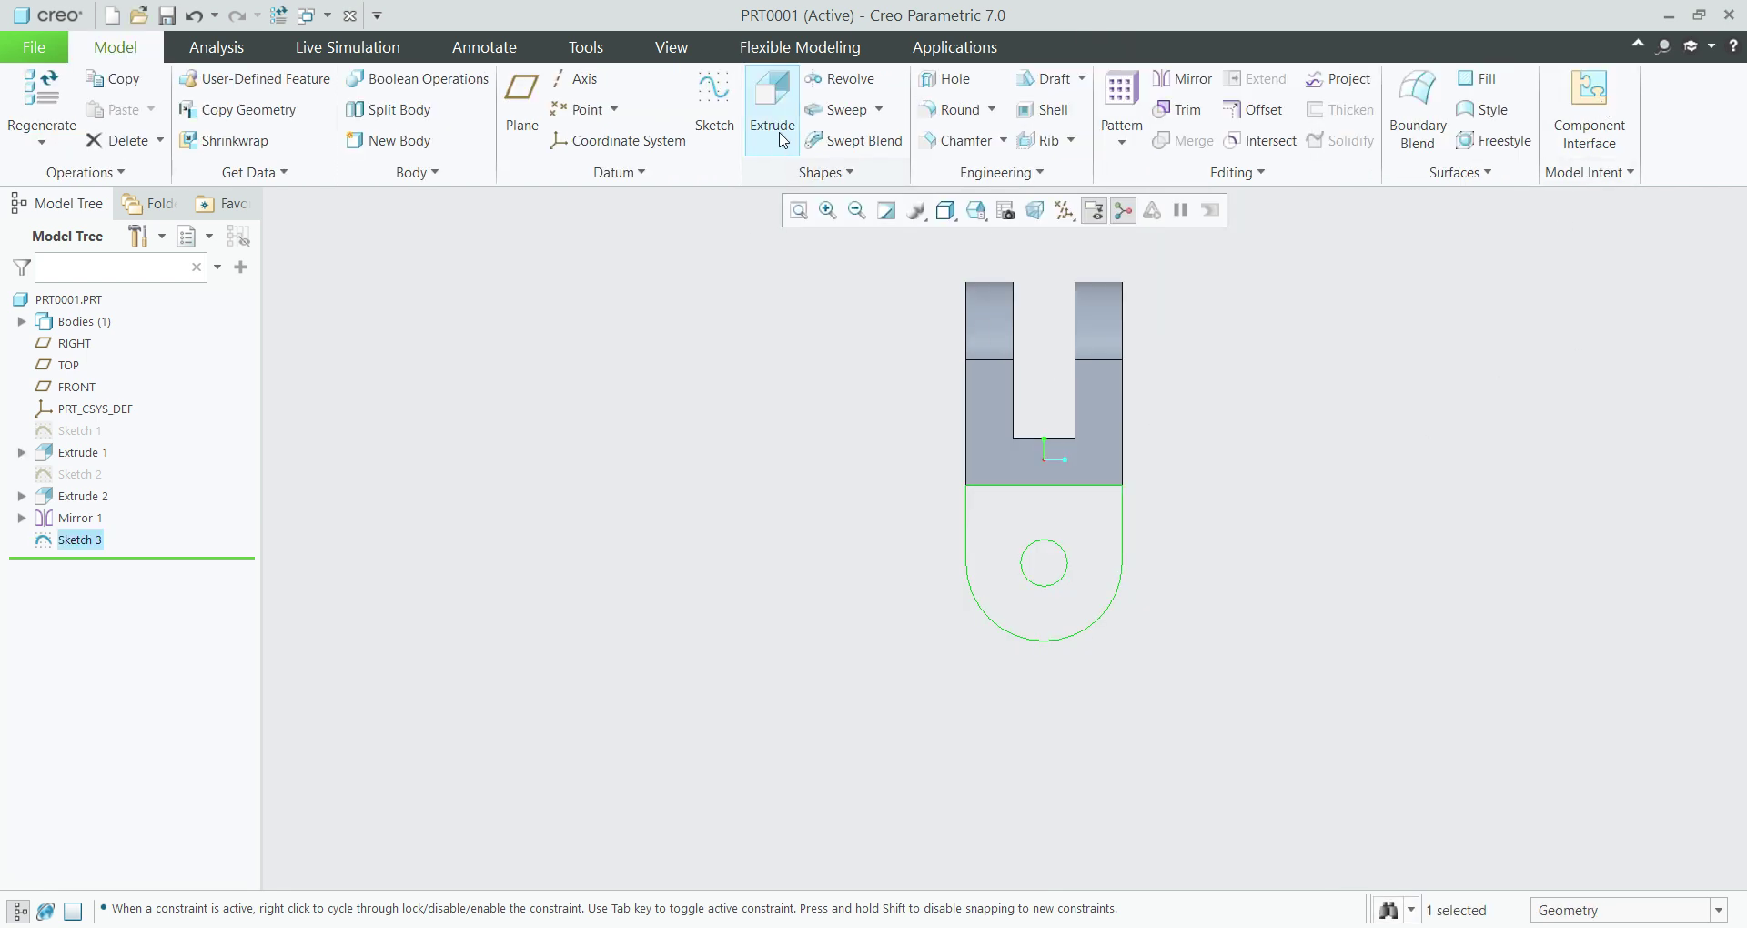
Extrude the rounded tab profile 15 mm as a solid, with the direction flipped so it runs beneath the horizontal plate
left_click(773, 119)
key("ctrl+d")
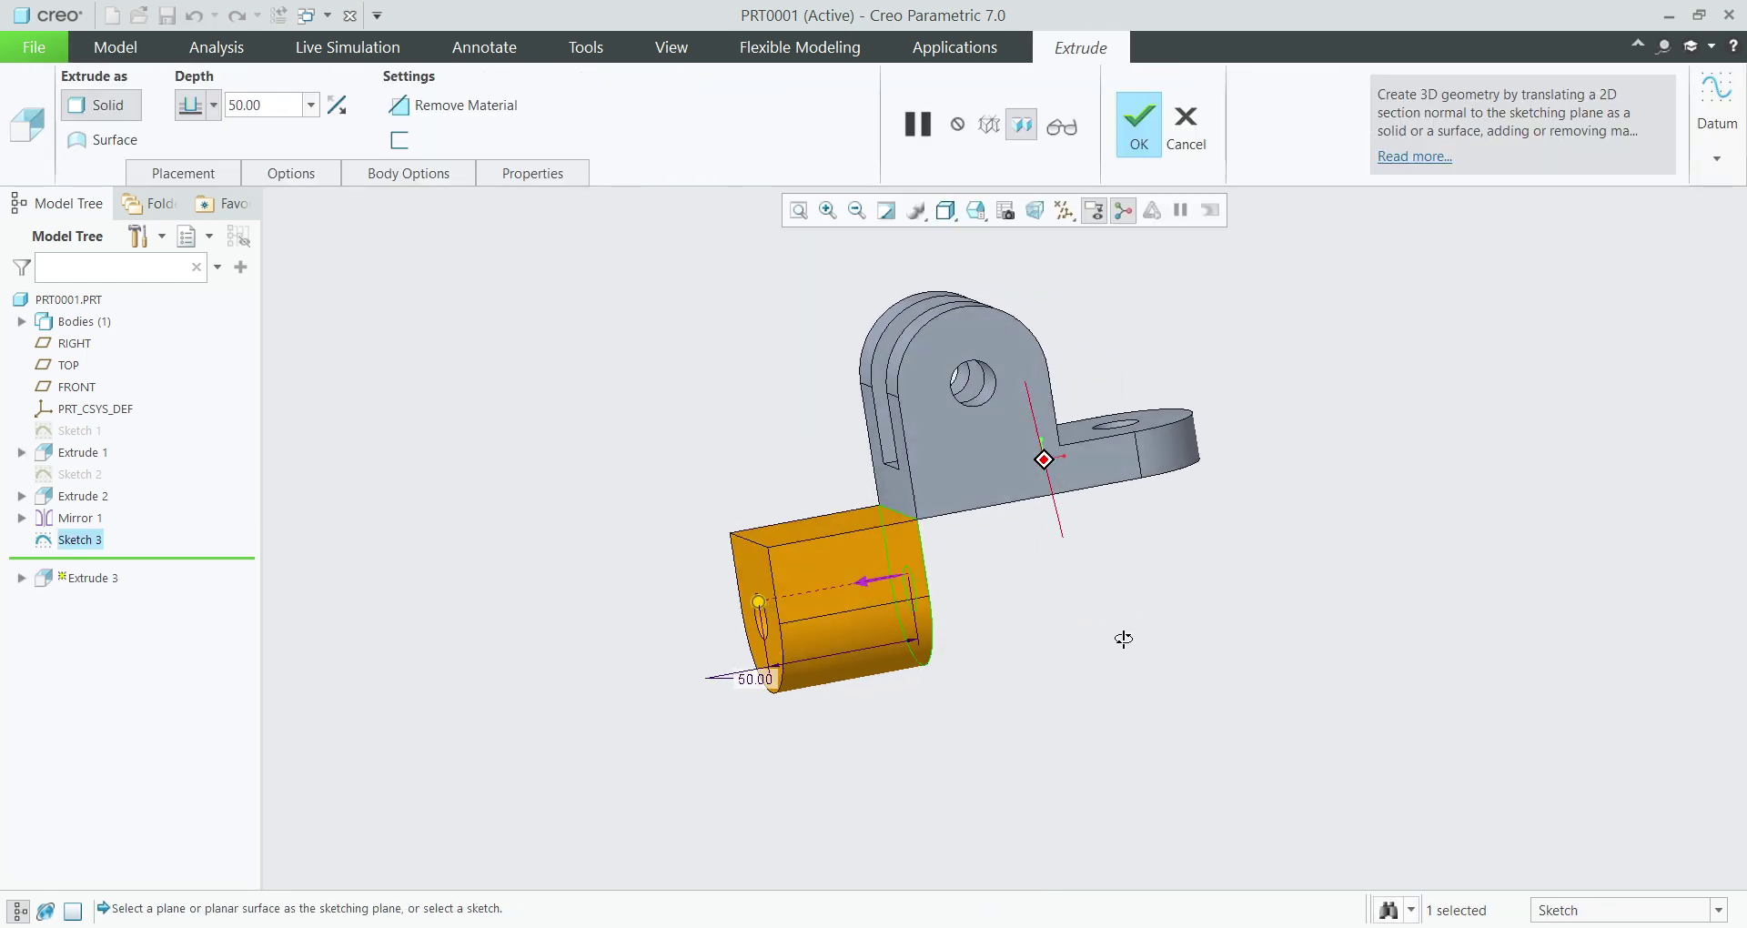
left_click(330, 107)
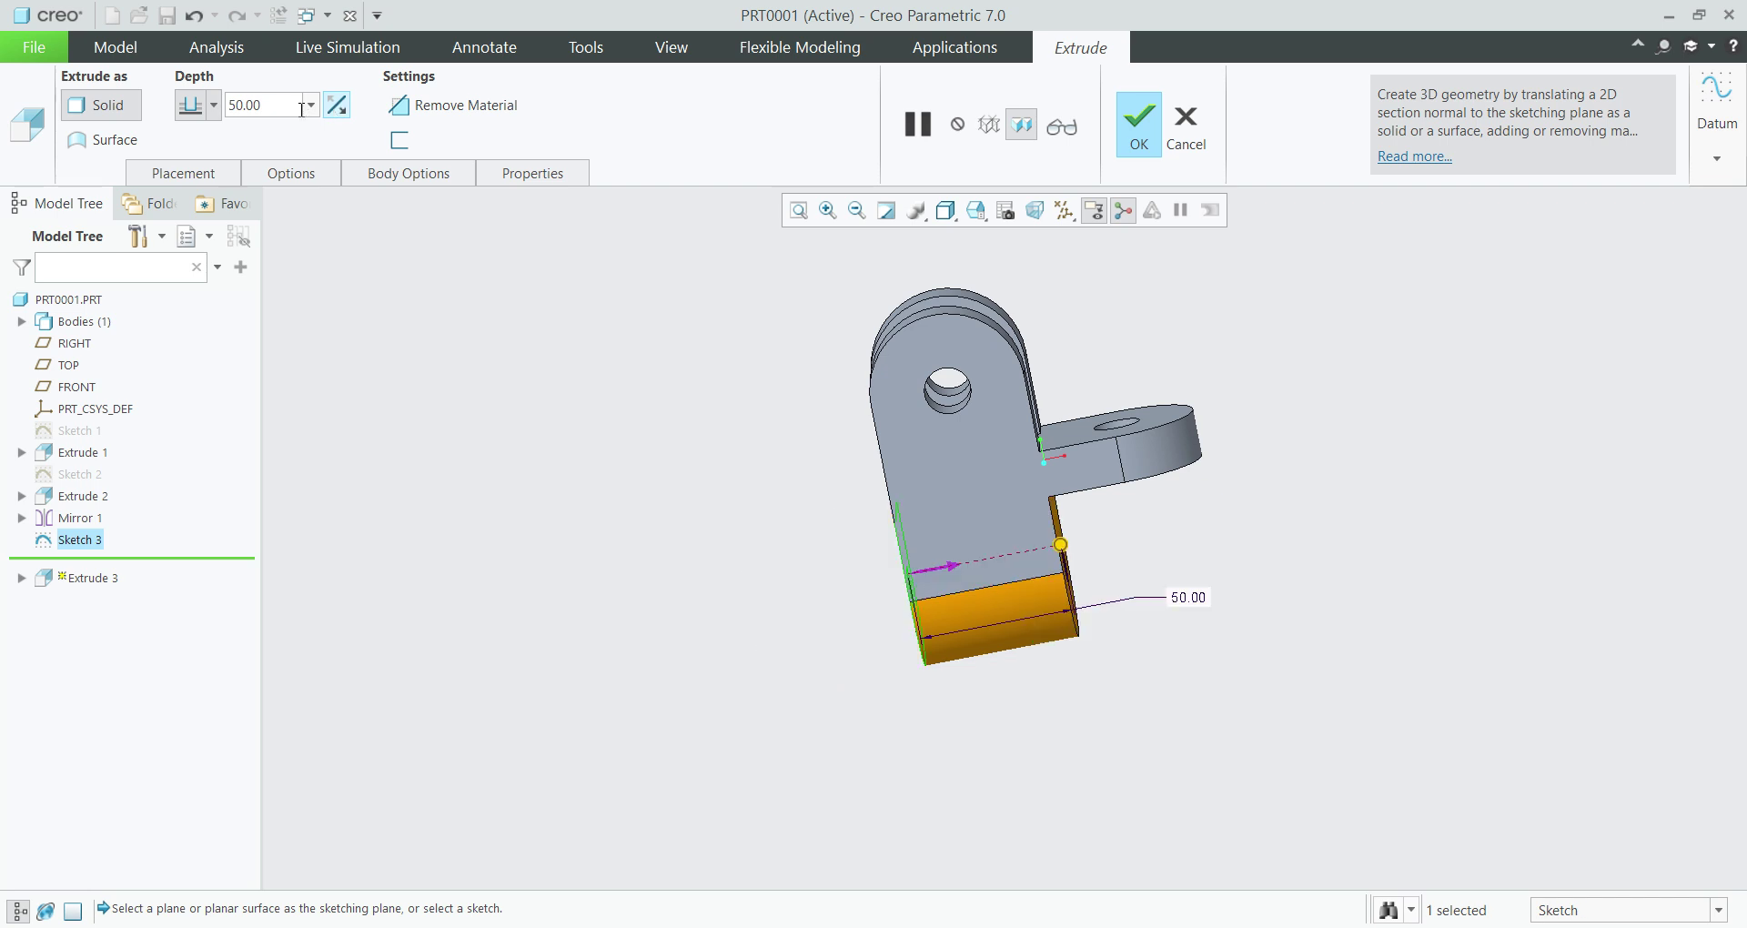
type("15")
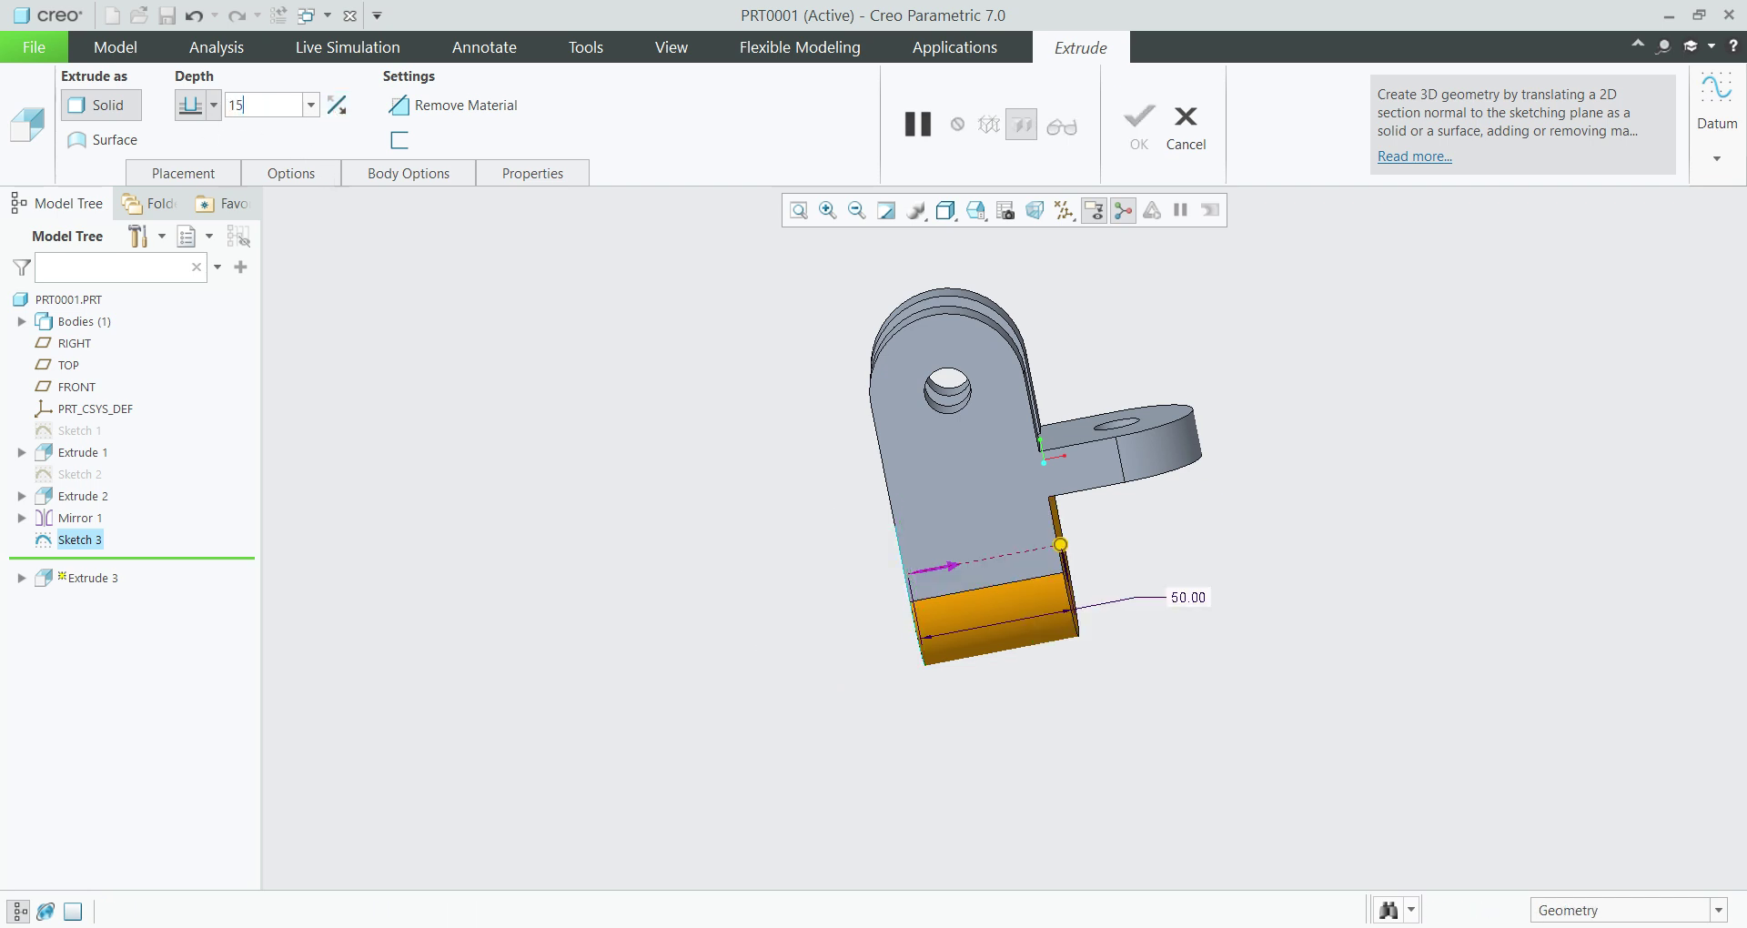
key("Return")
left_click(1138, 128)
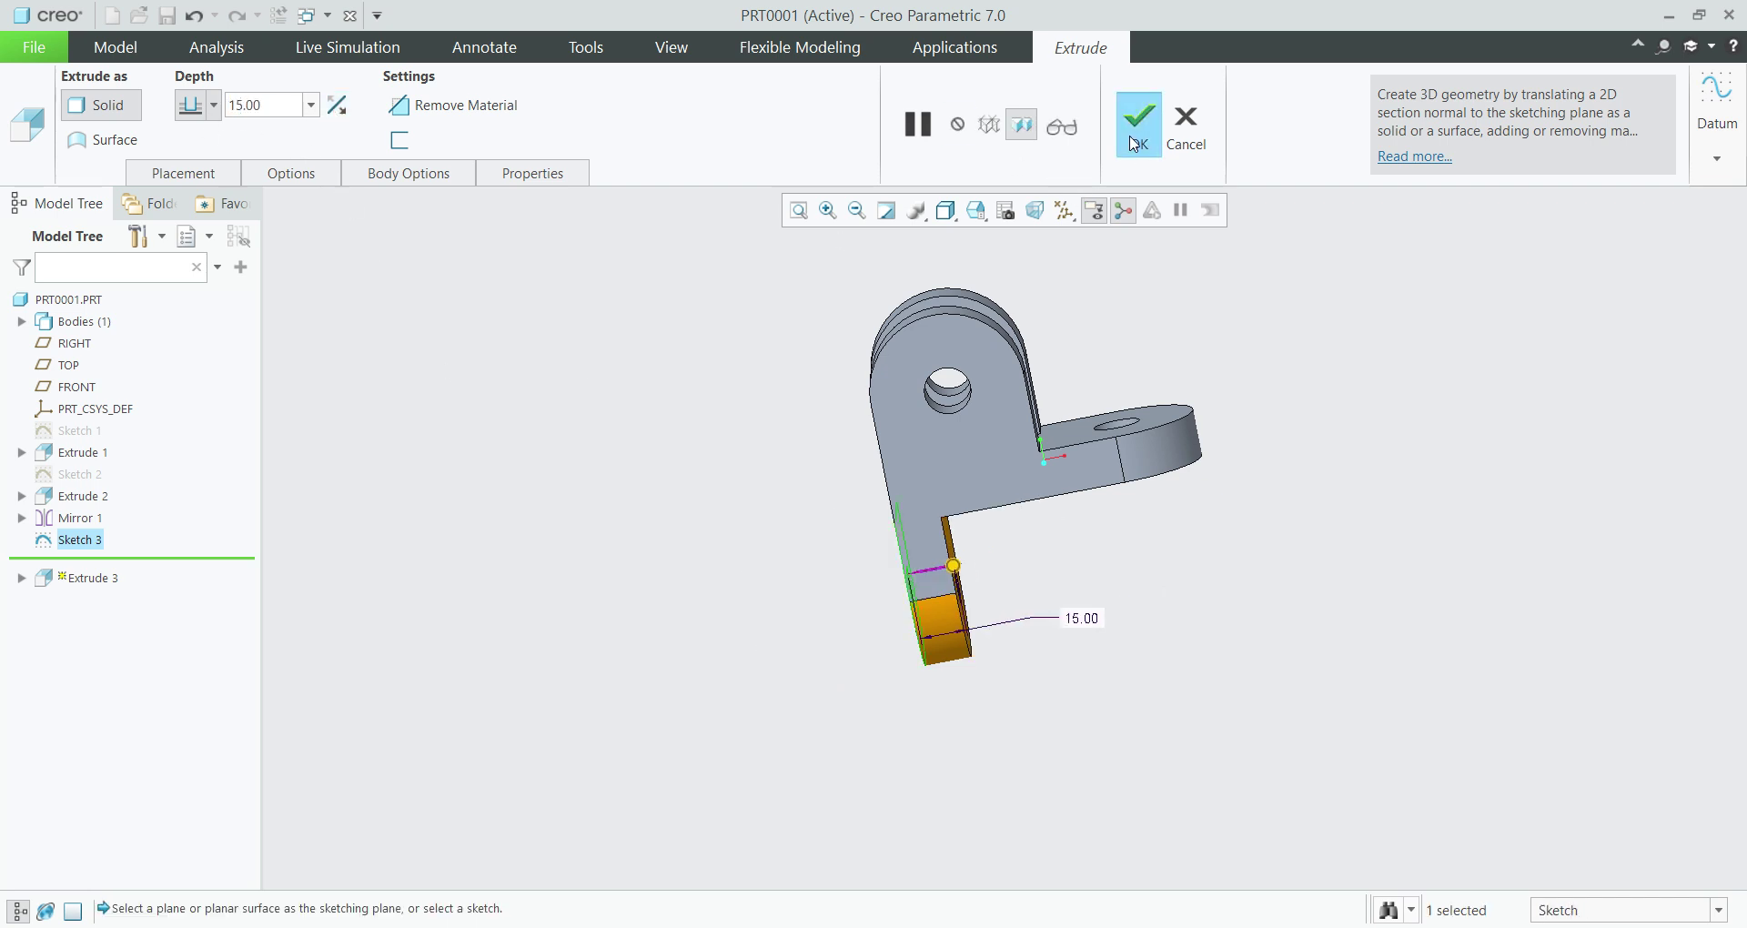
Inspect the bracket from several angles and compare it with the SK 14 reference drawing
middle_click_drag(1228, 612, 1141, 646)
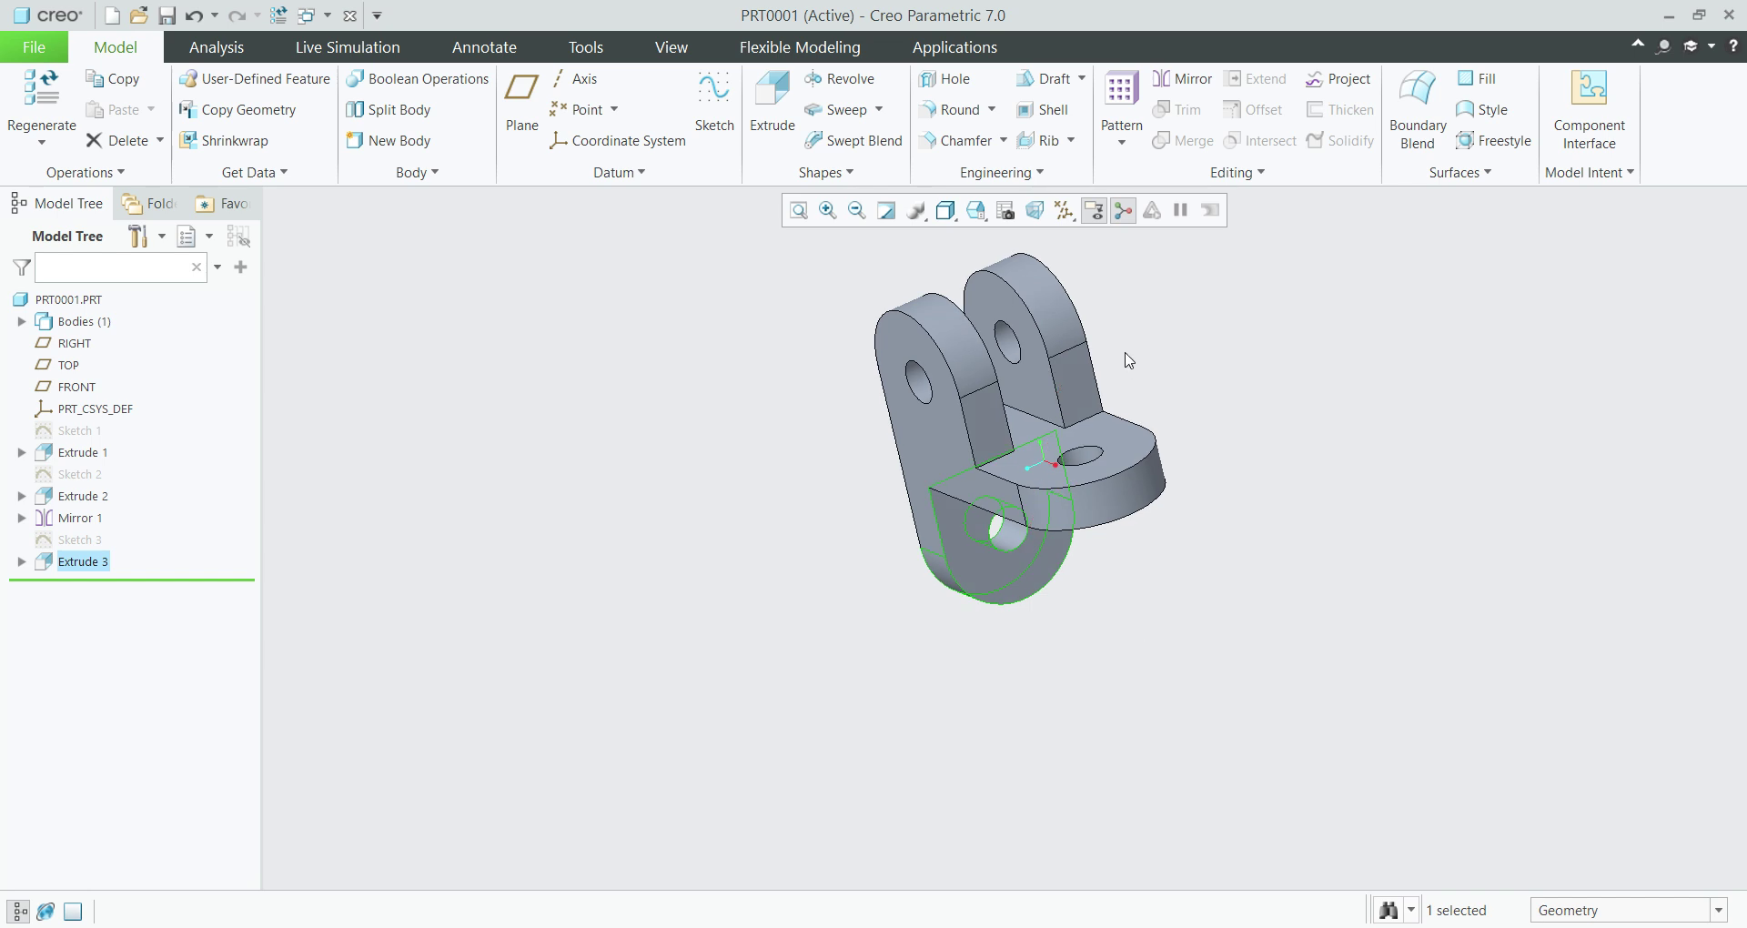
scroll(1119, 367, "down", 3)
scroll(1087, 409, "up", 3)
middle_click_drag(1207, 494, 1245, 500, "shift")
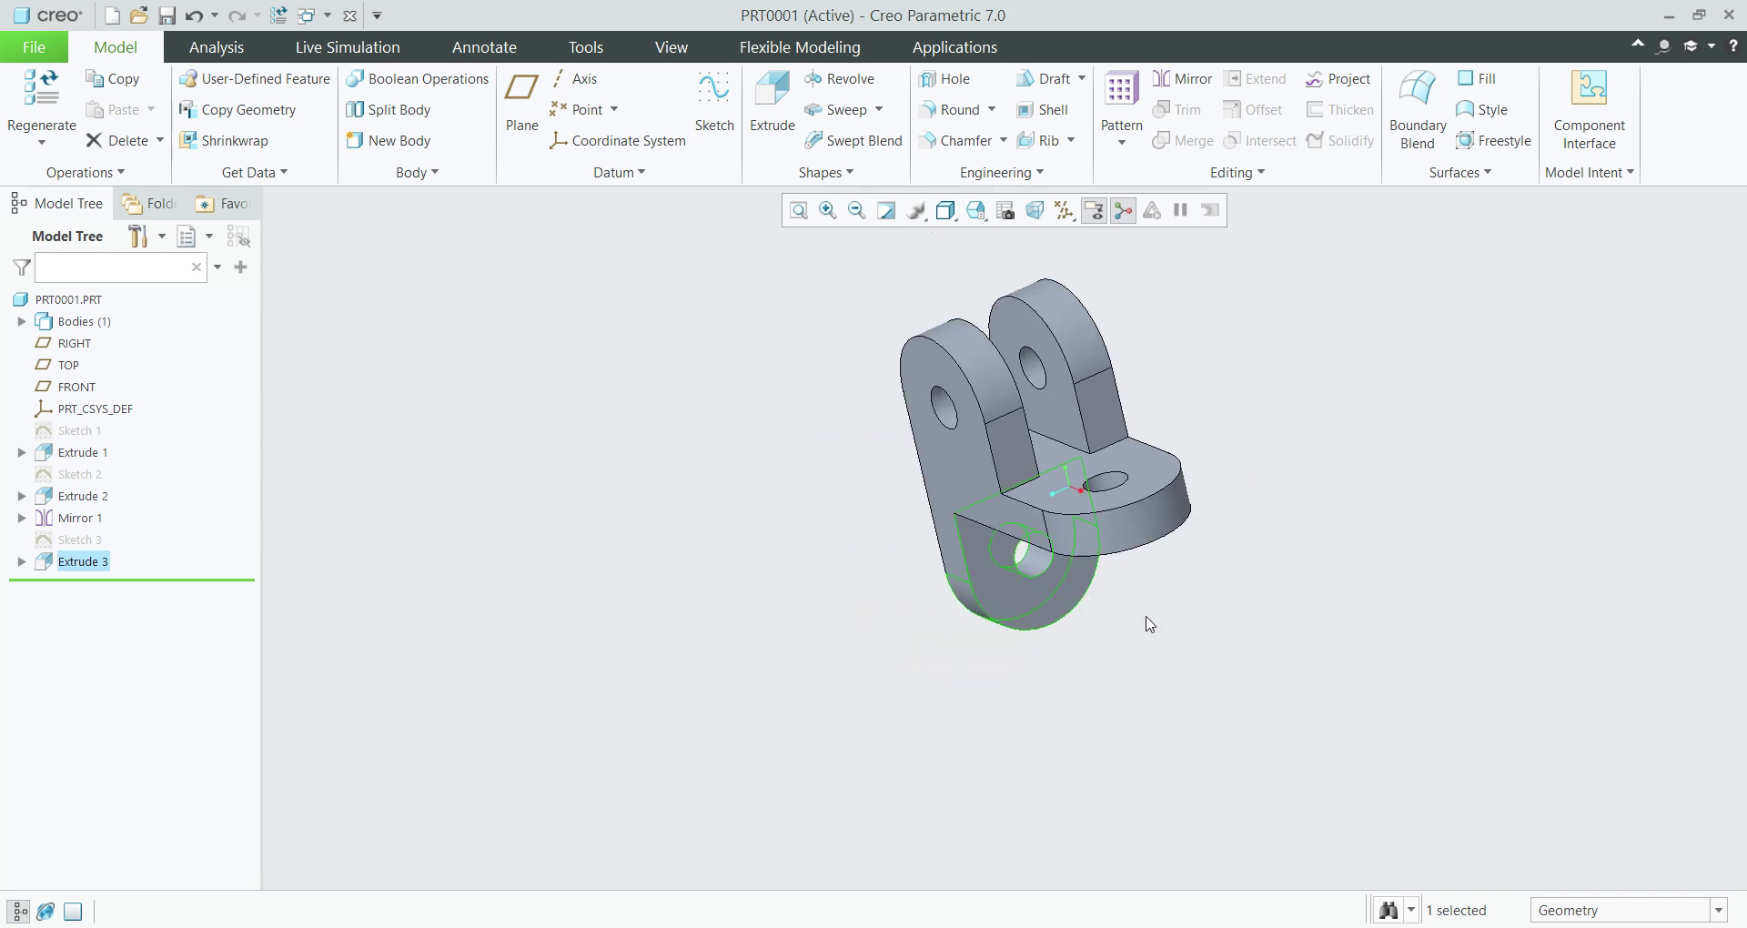
mouse_move(1147, 618)
middle_mouse_down()
mouse_move(1197, 632)
mouse_move(1154, 610)
middle_mouse_up()
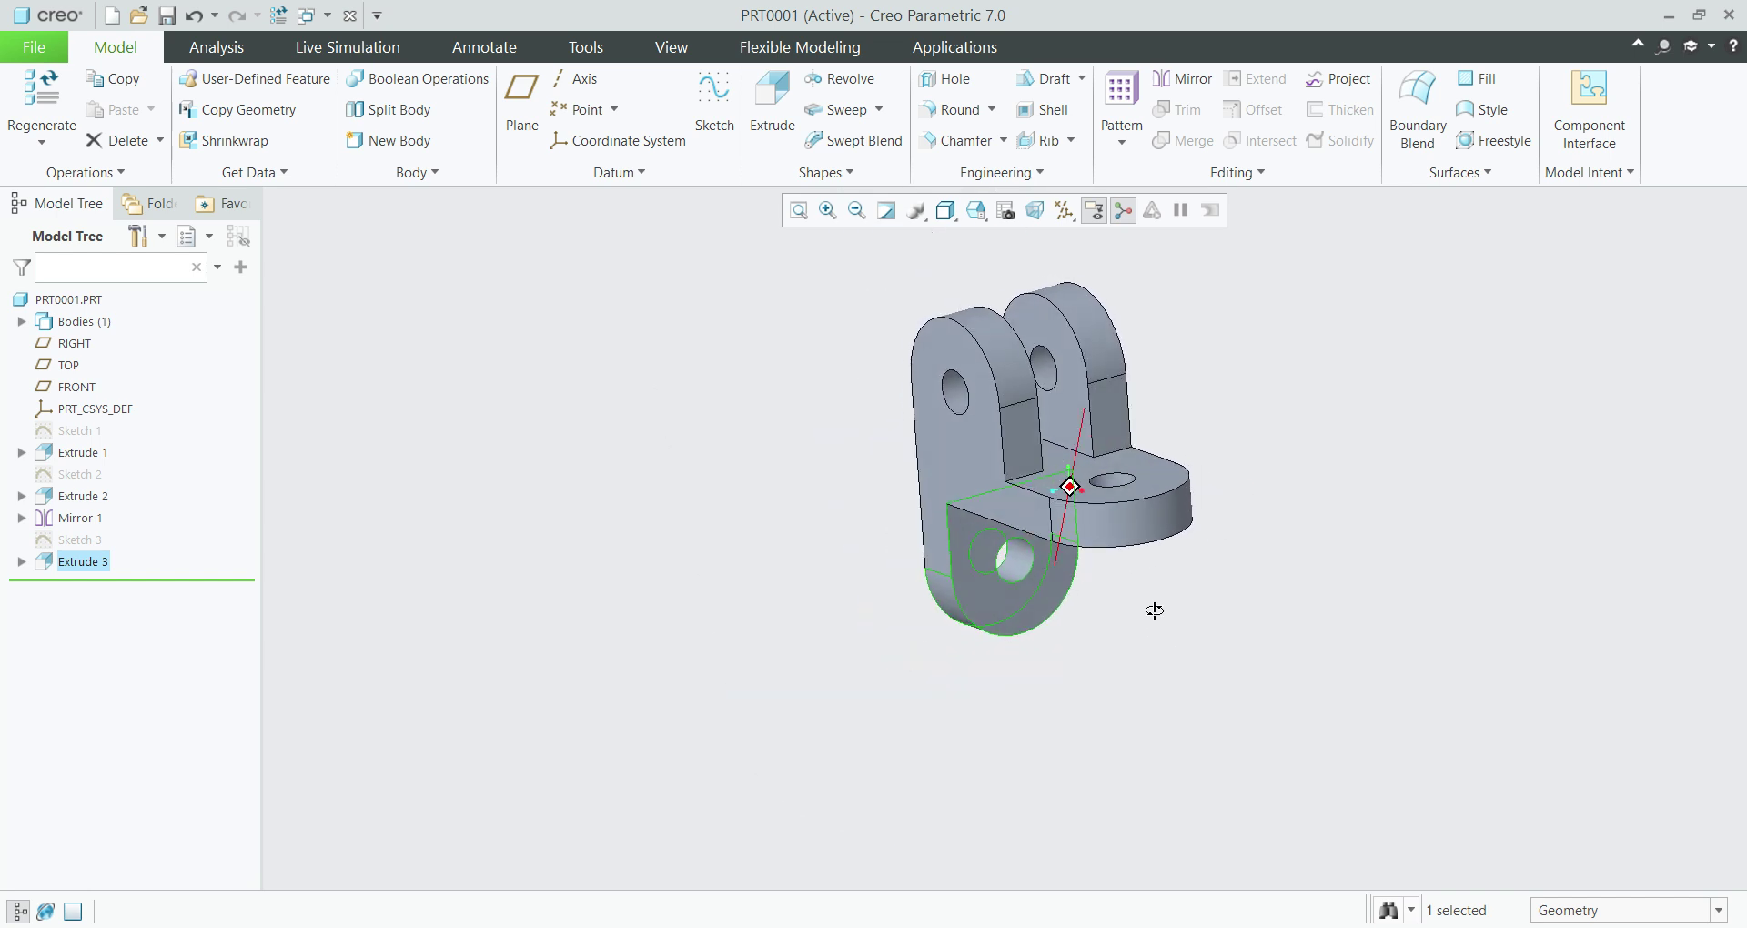
middle_click_drag(1238, 546, 796, 592, "shift")
left_click(767, 677)
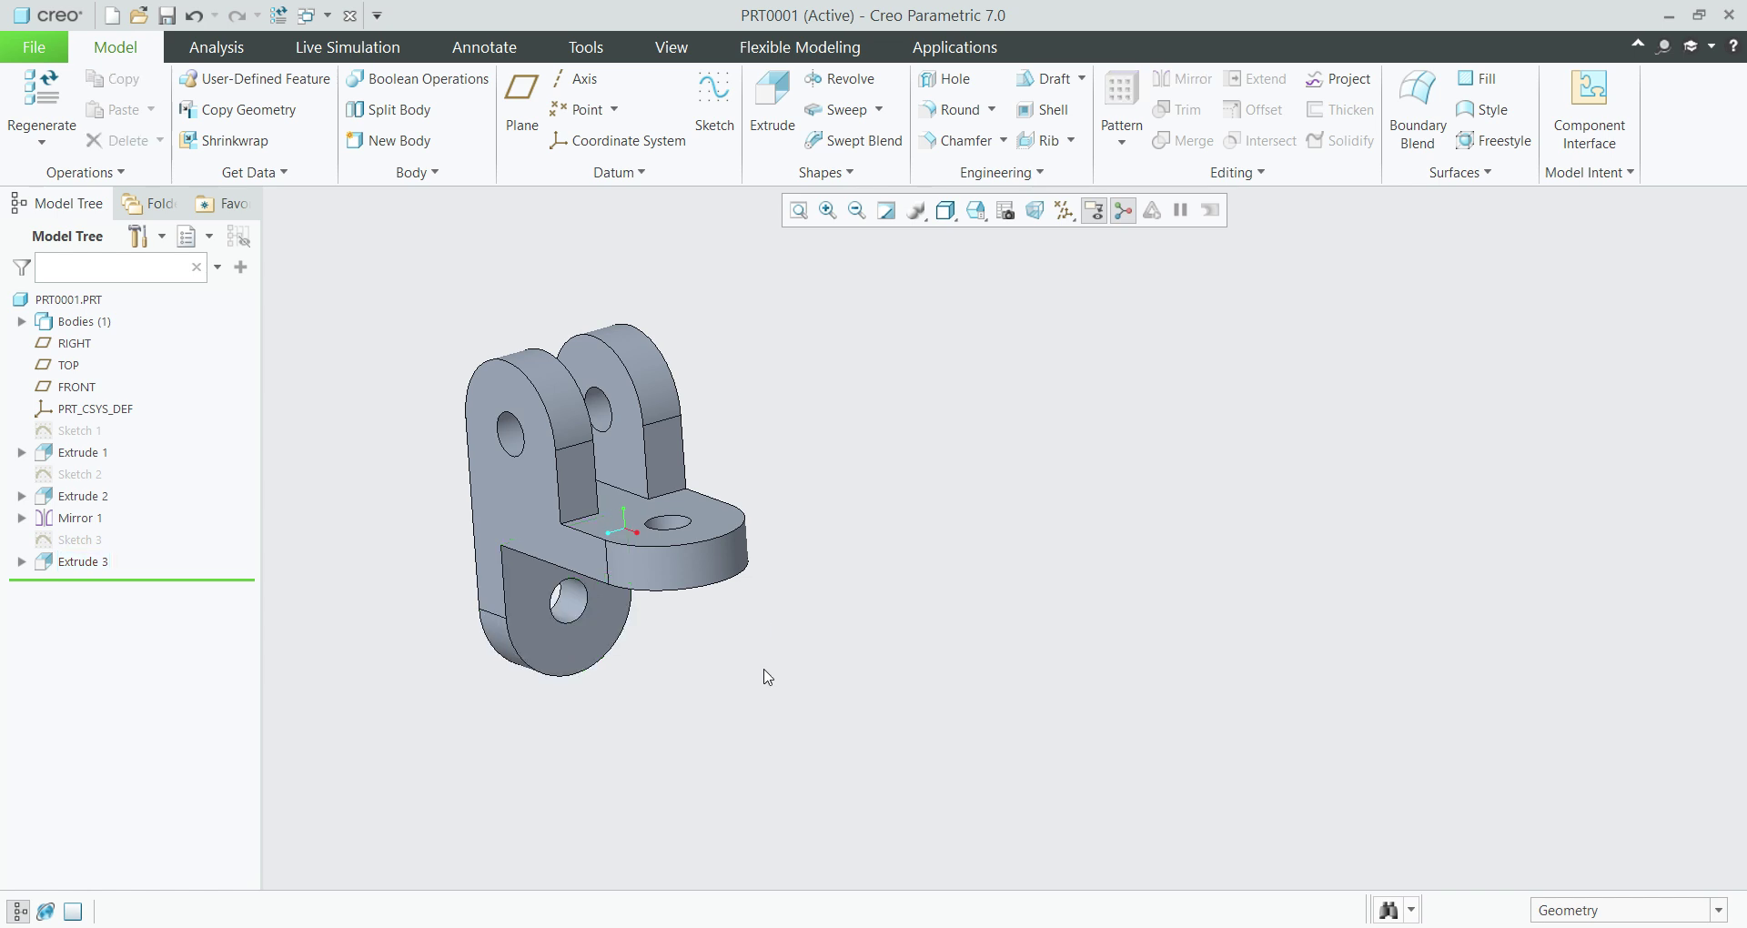
left_click(1205, 927)
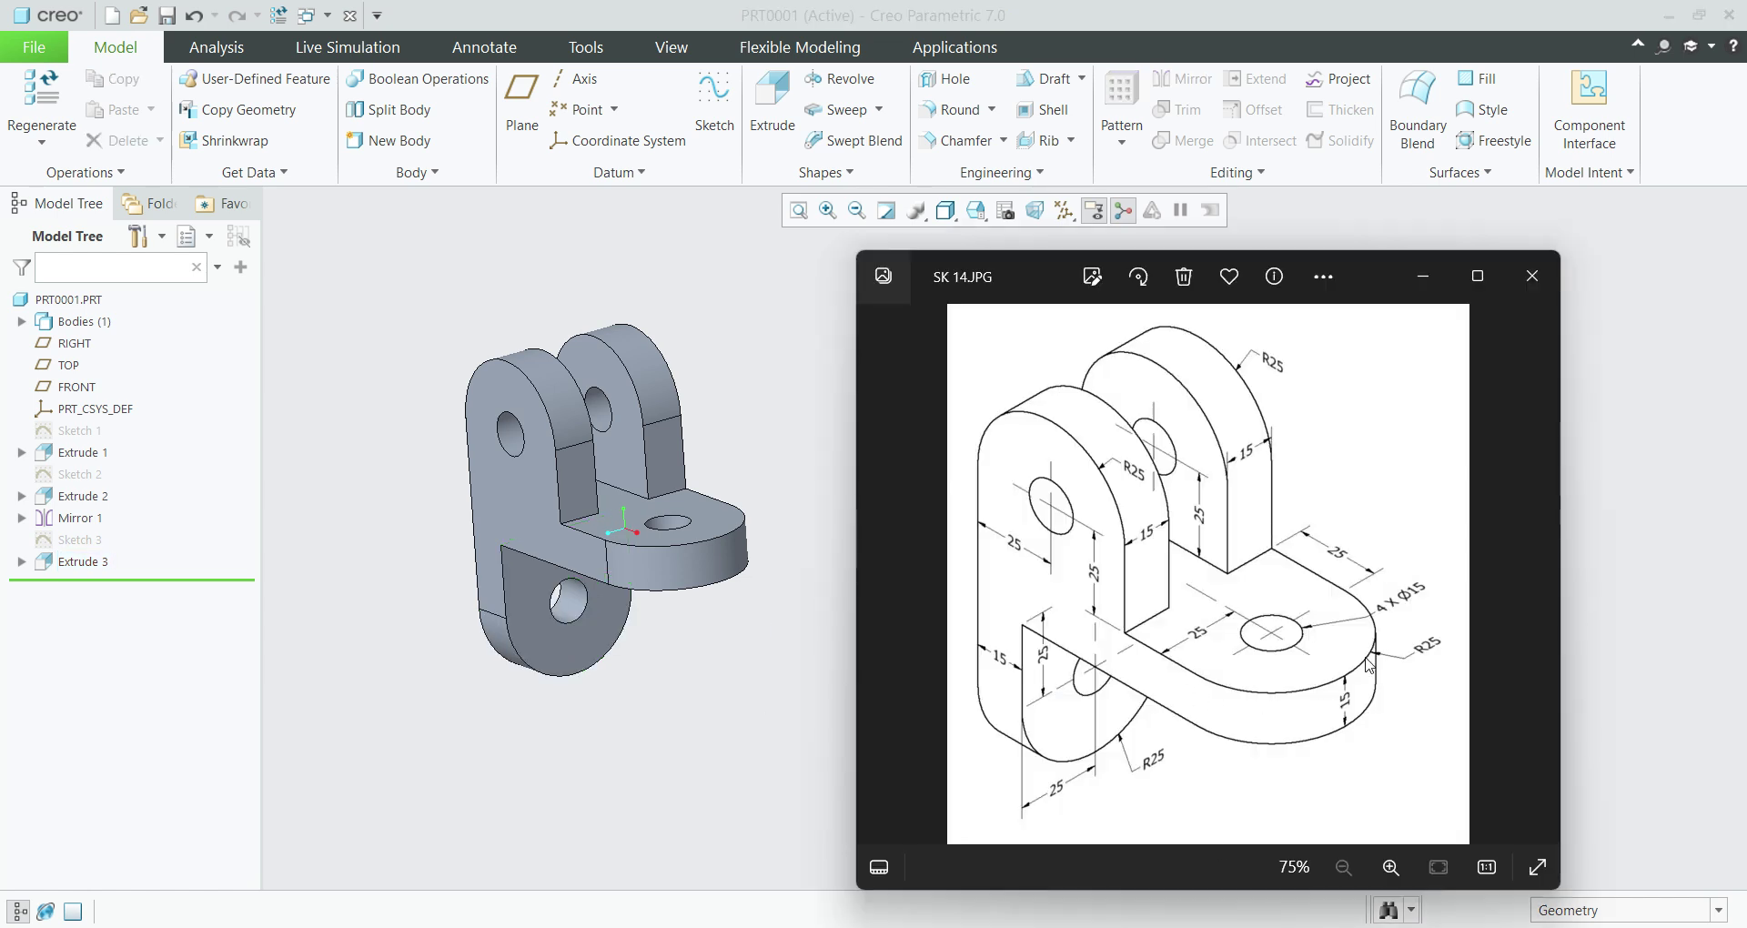
left_click(819, 678)
middle_click_drag(817, 659, 745, 675, "shift")
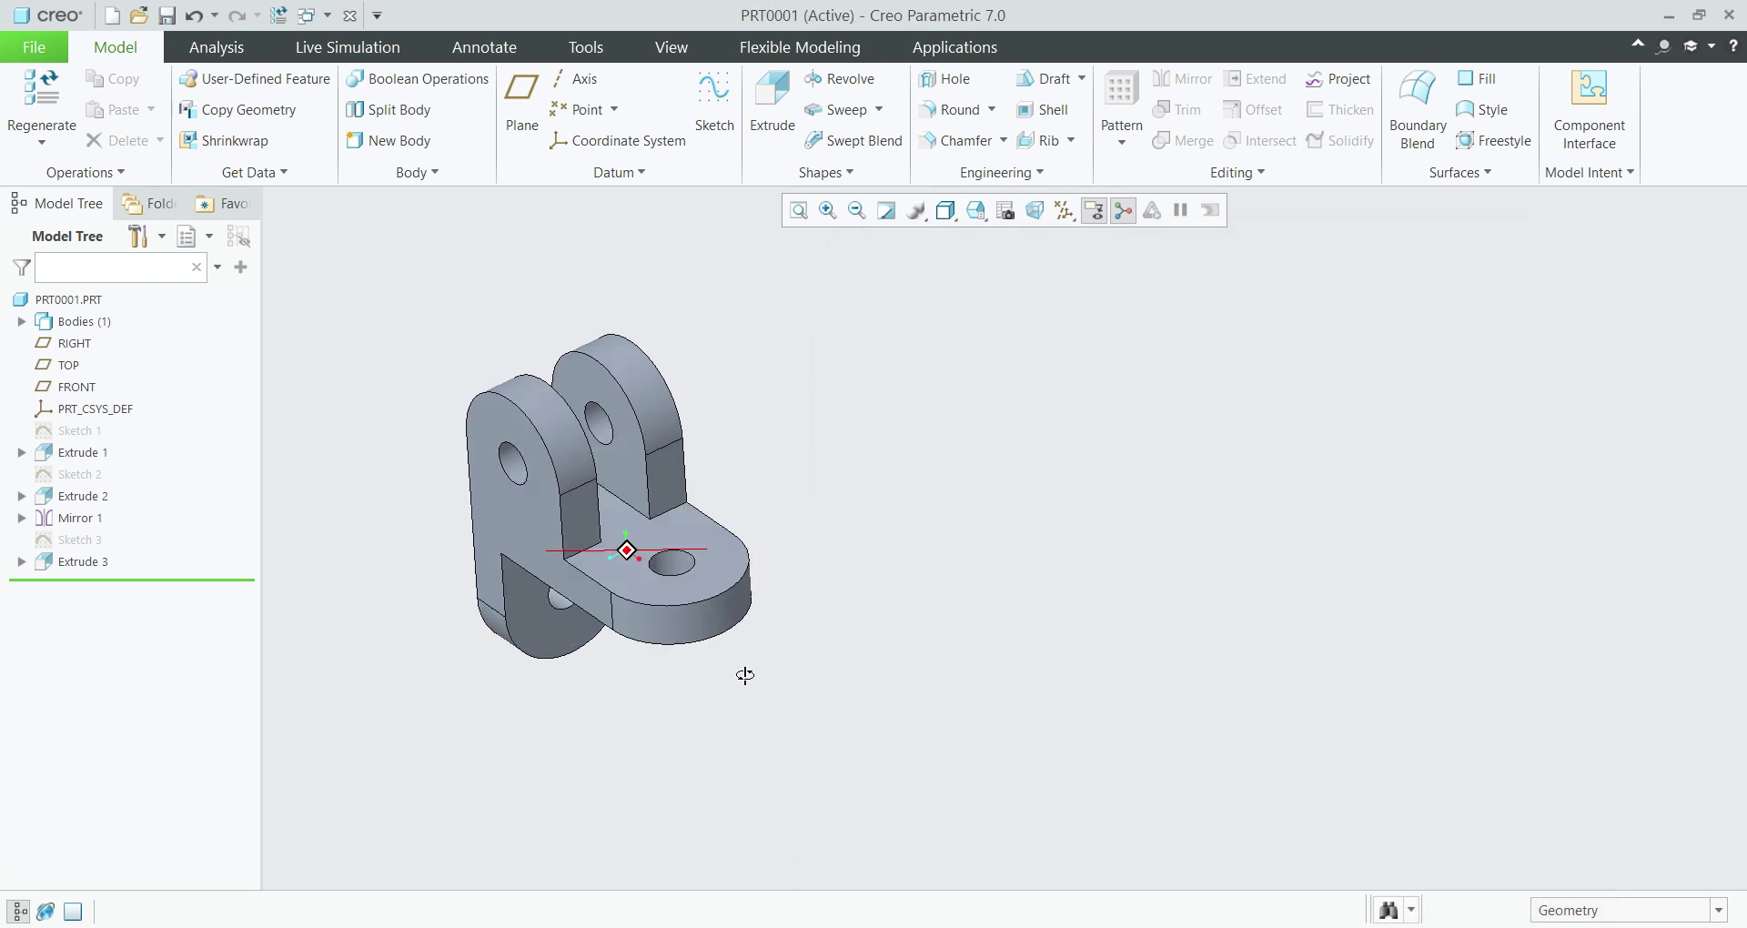
Round the inner base edges of both upright lugs and the corner between the plate's underside and the tab with a 5 mm radius
left_click(947, 110)
scroll(691, 514, "down", 2)
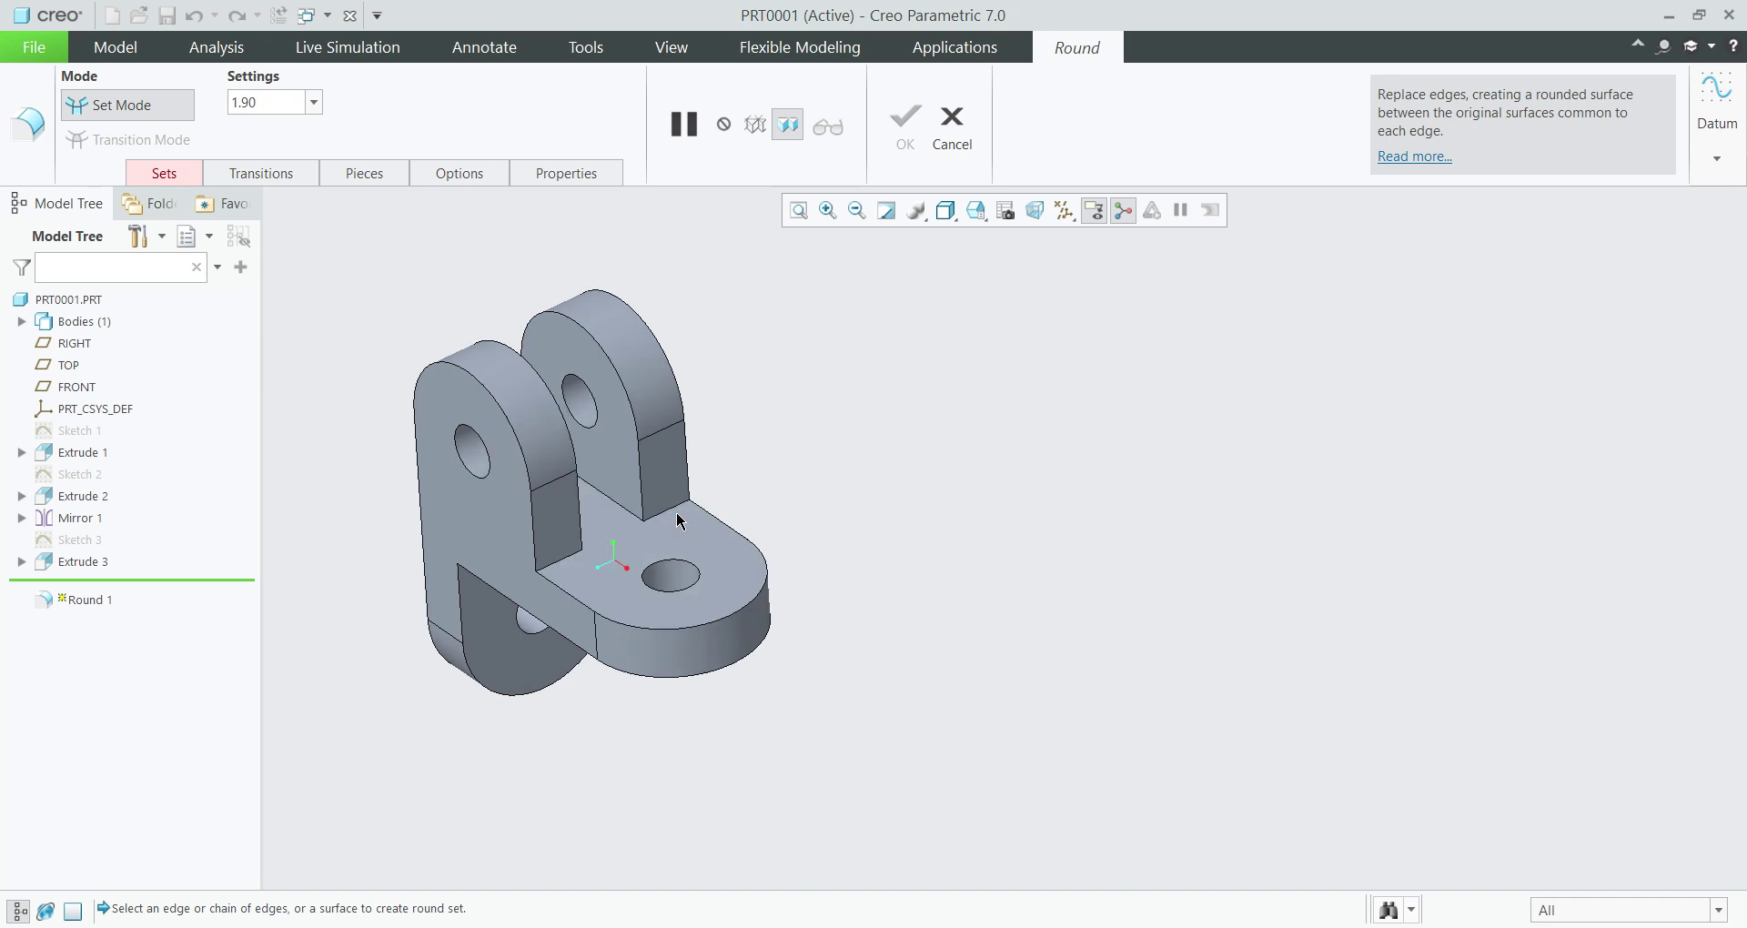
left_click(244, 102)
type("5")
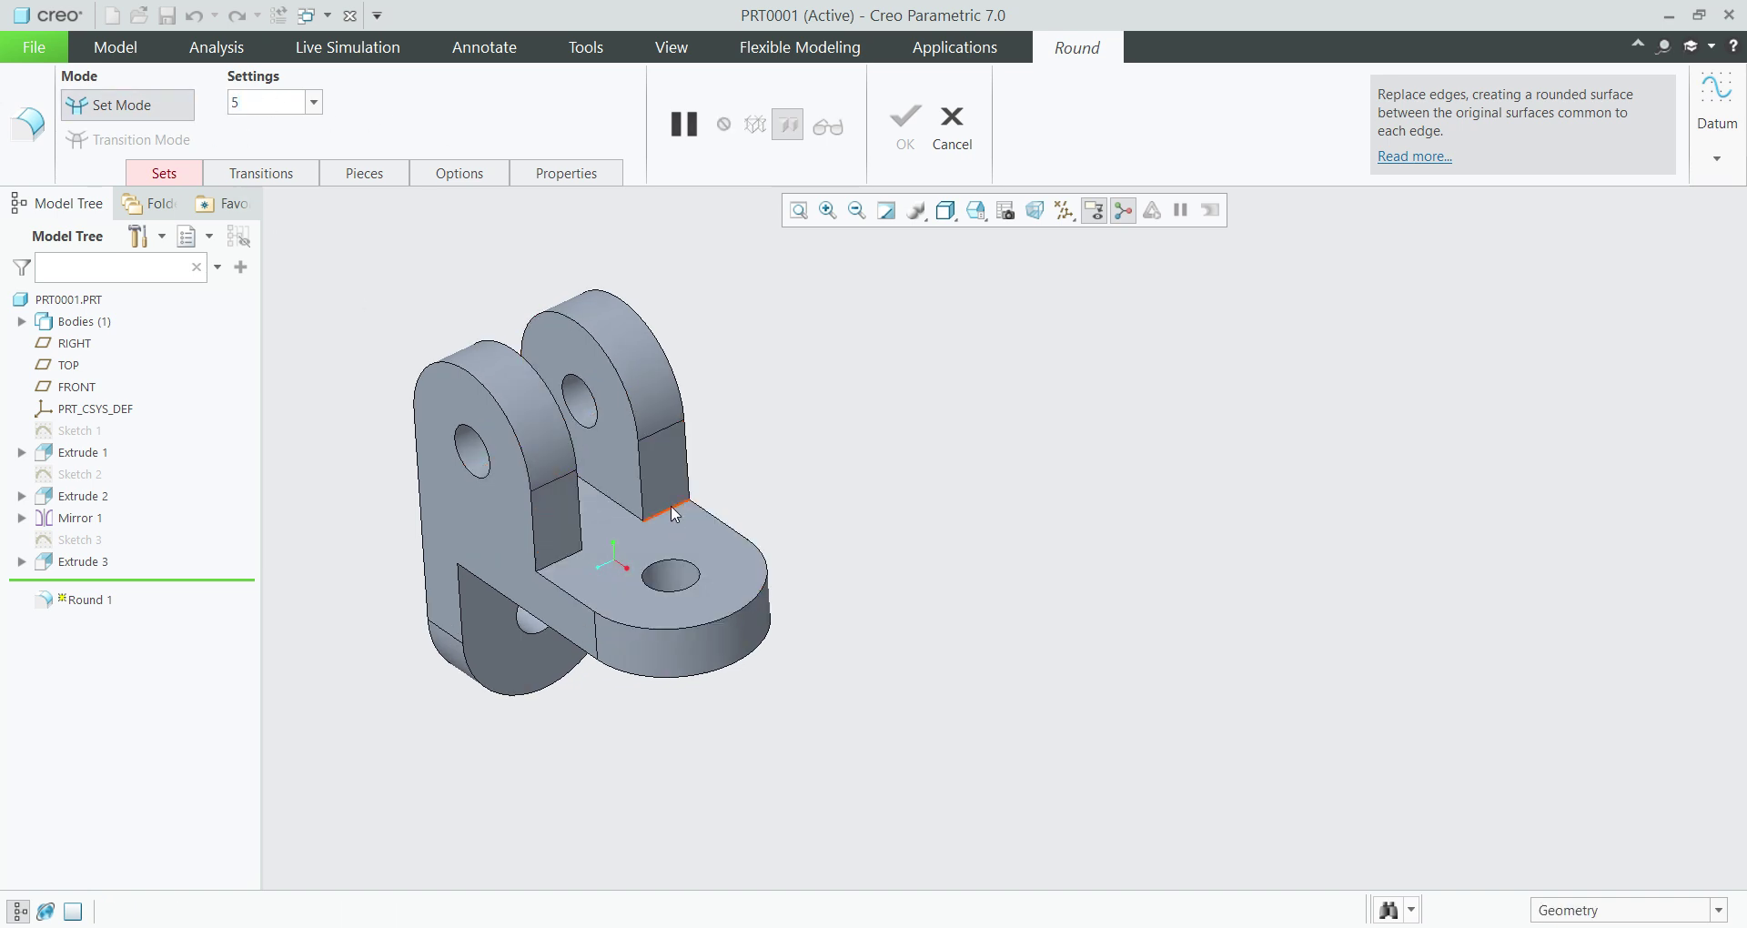
key("Return")
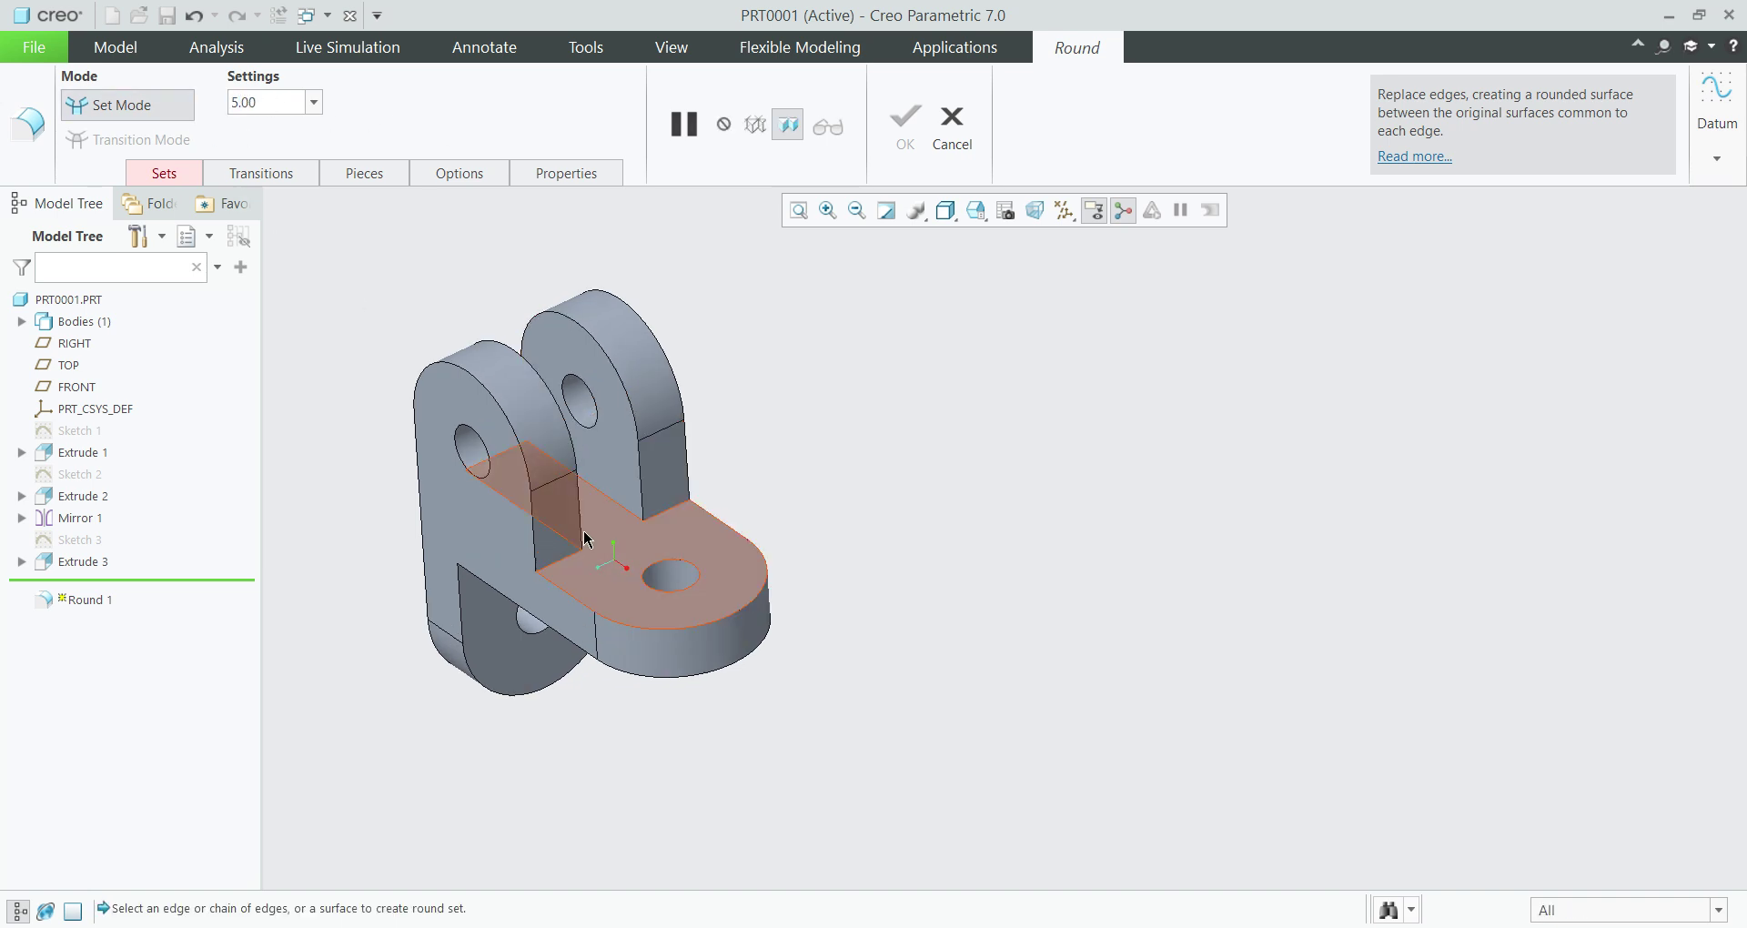
left_click(670, 511)
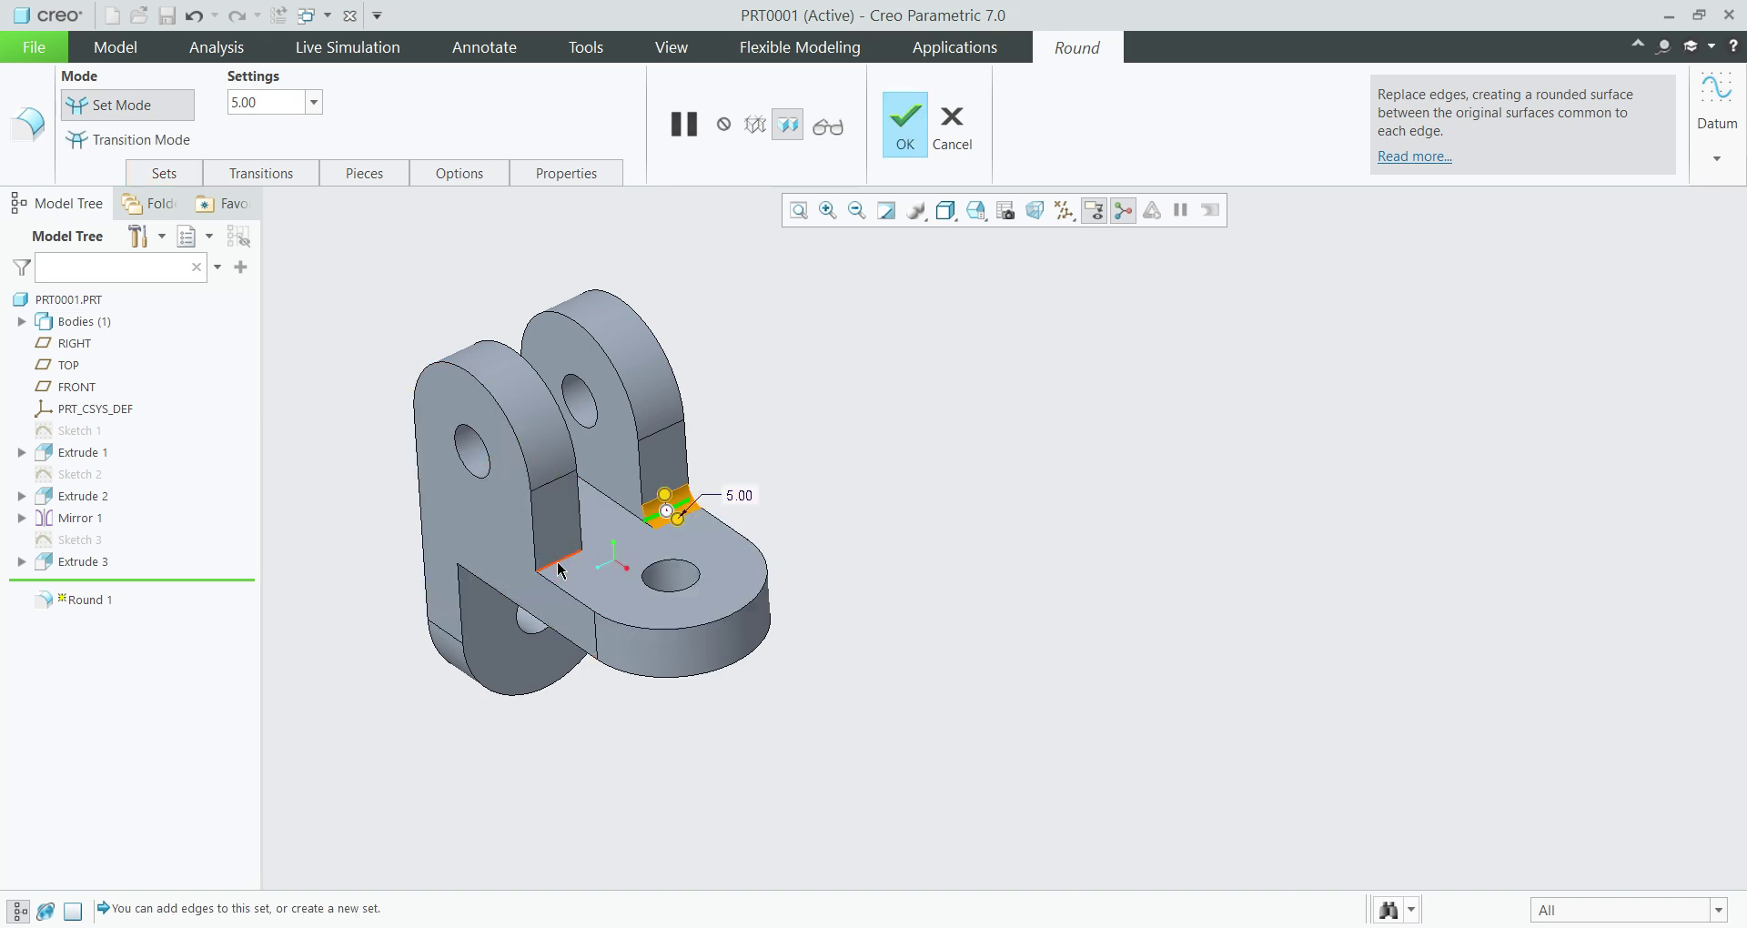
middle_click_drag(560, 569, 706, 663)
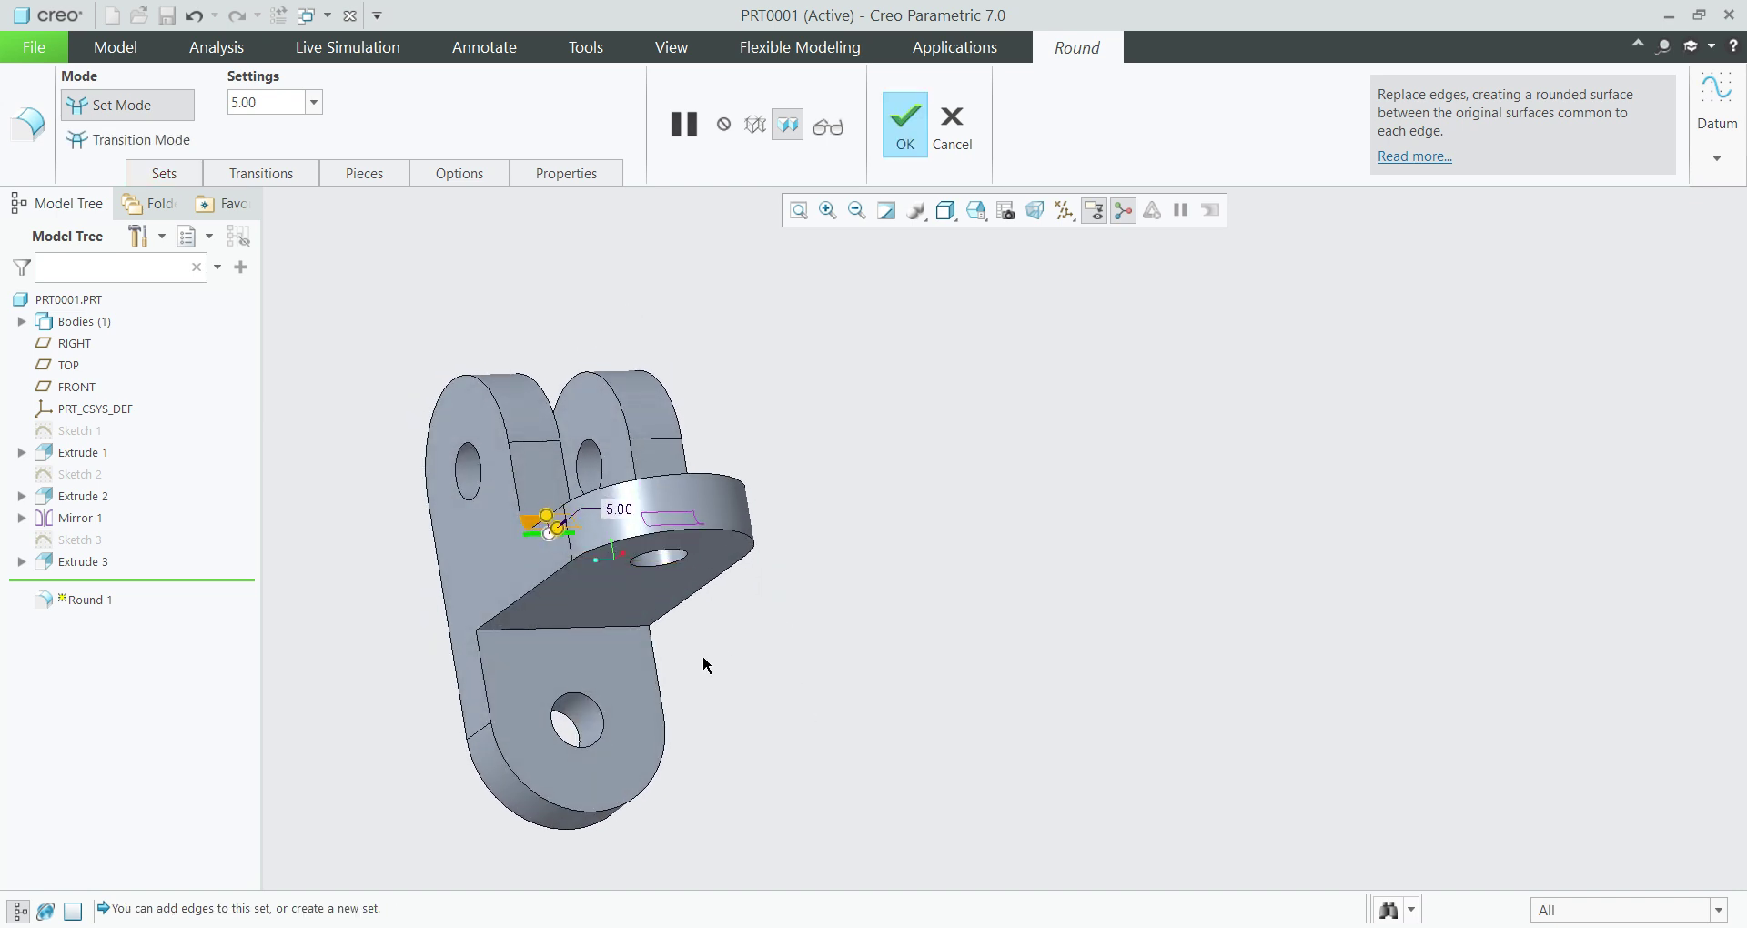
left_click(635, 636)
middle_click_drag(842, 652, 854, 703)
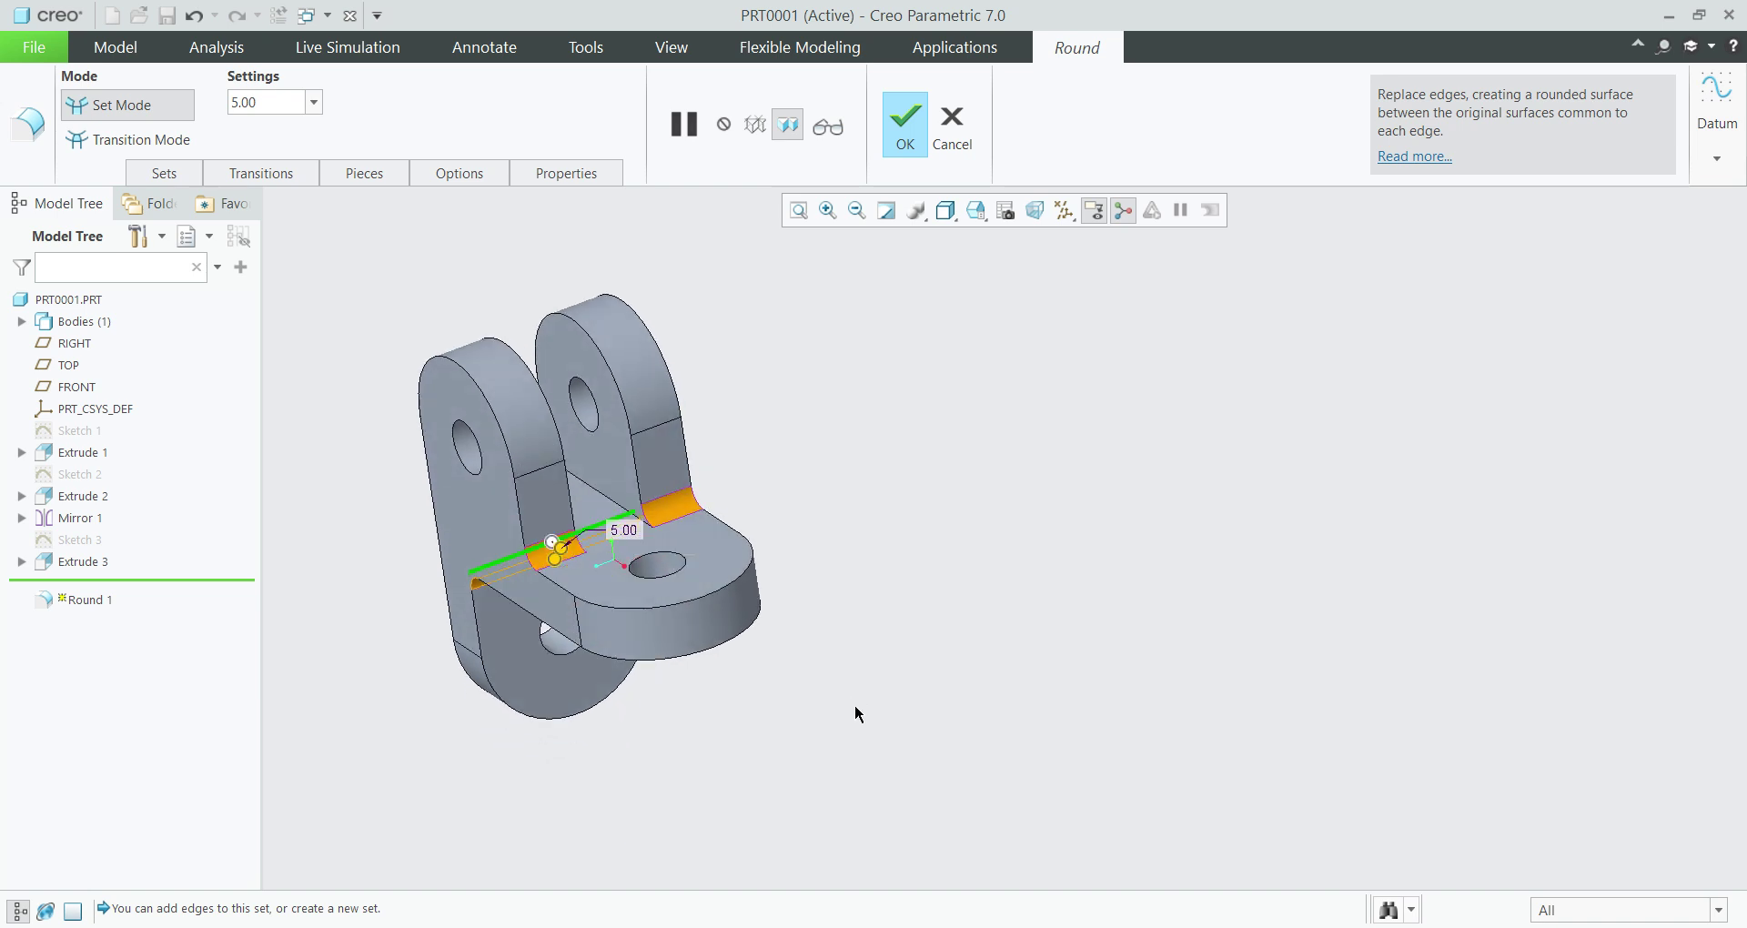
left_click(905, 122)
left_click(869, 562)
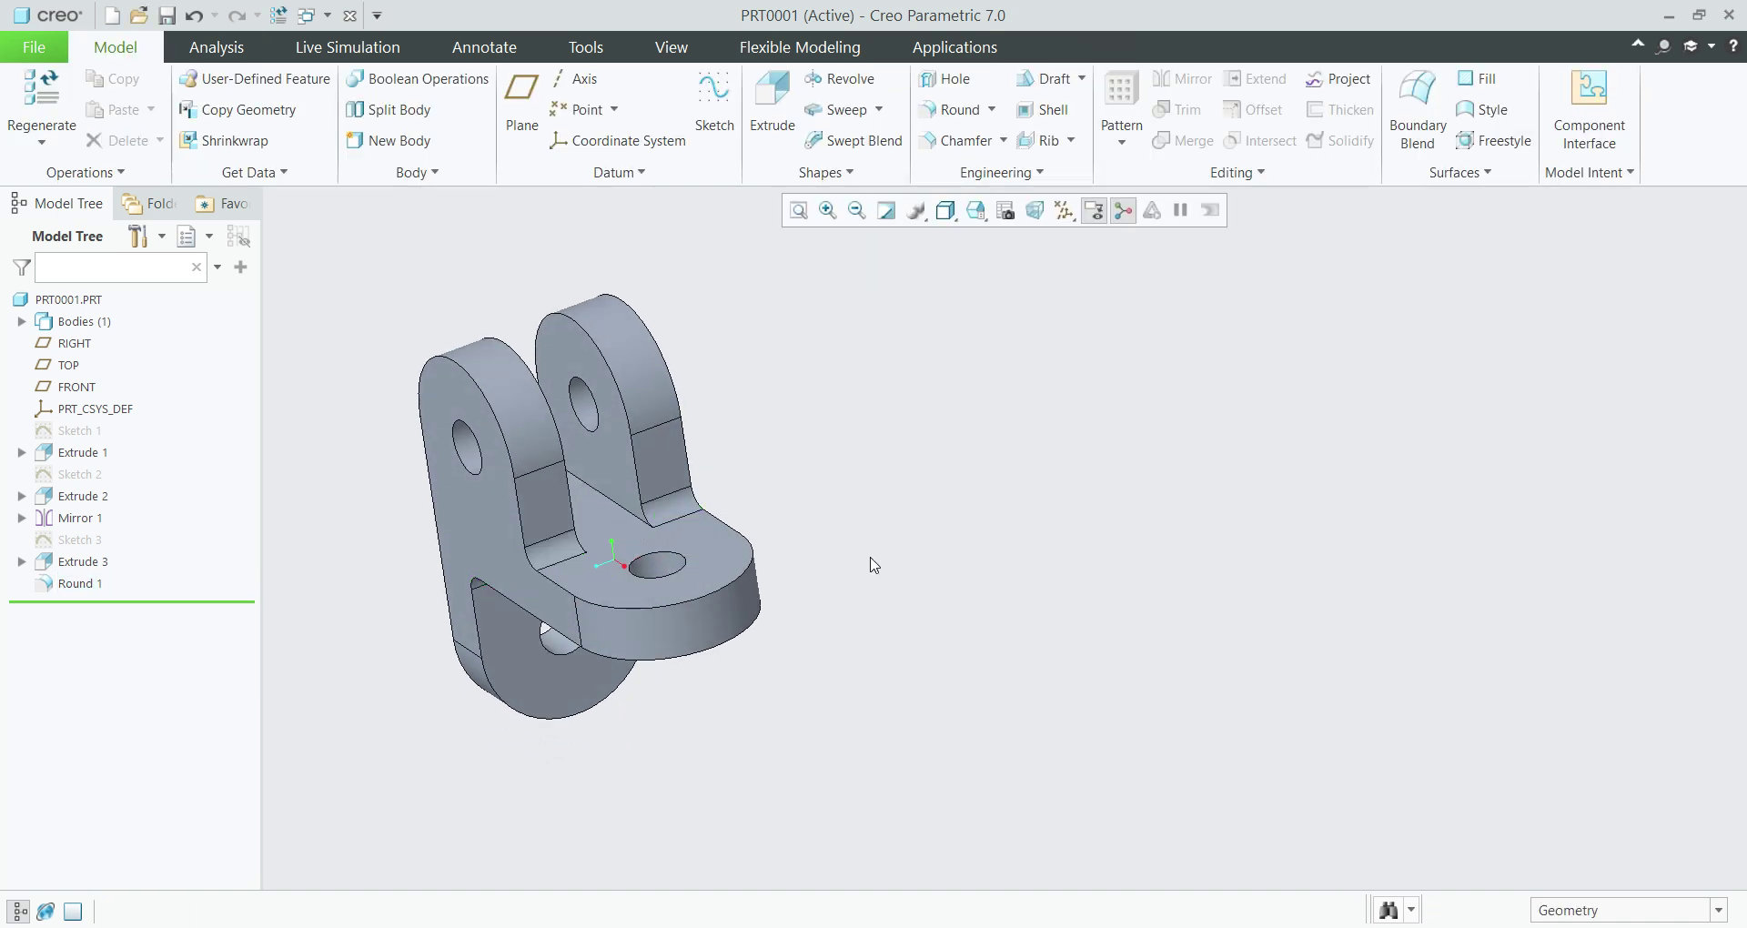
Open the appearance gallery and show its entries as names and thumbnails
left_click(656, 55)
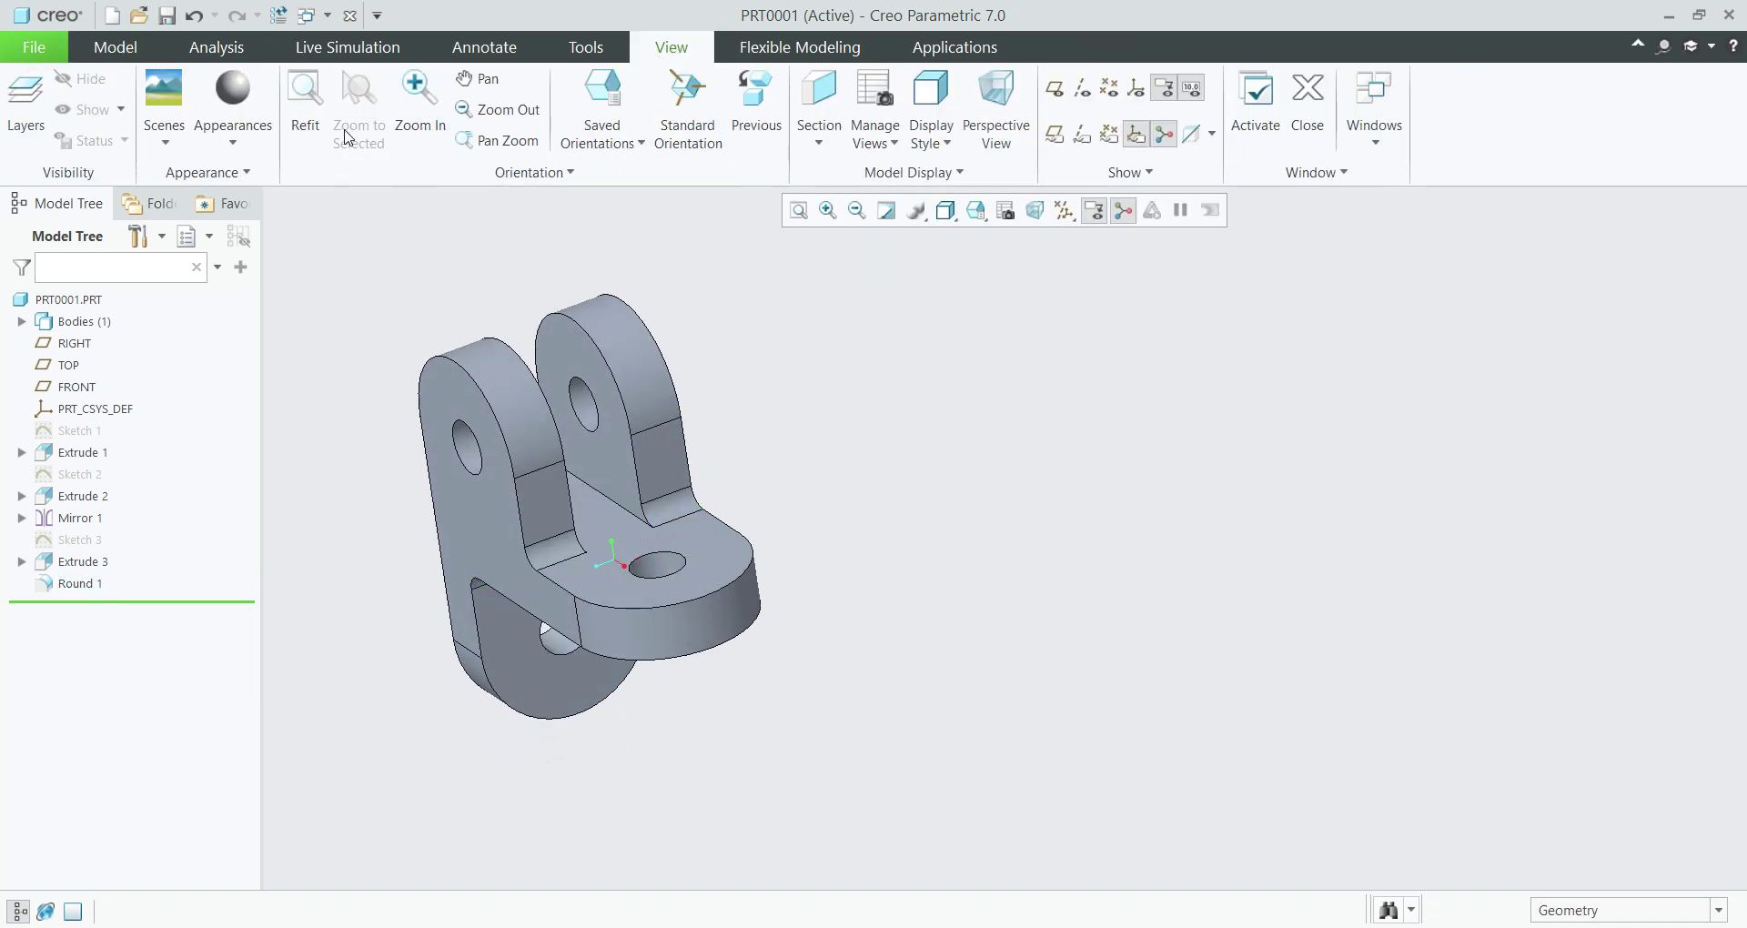
left_click(244, 150)
left_click(455, 176)
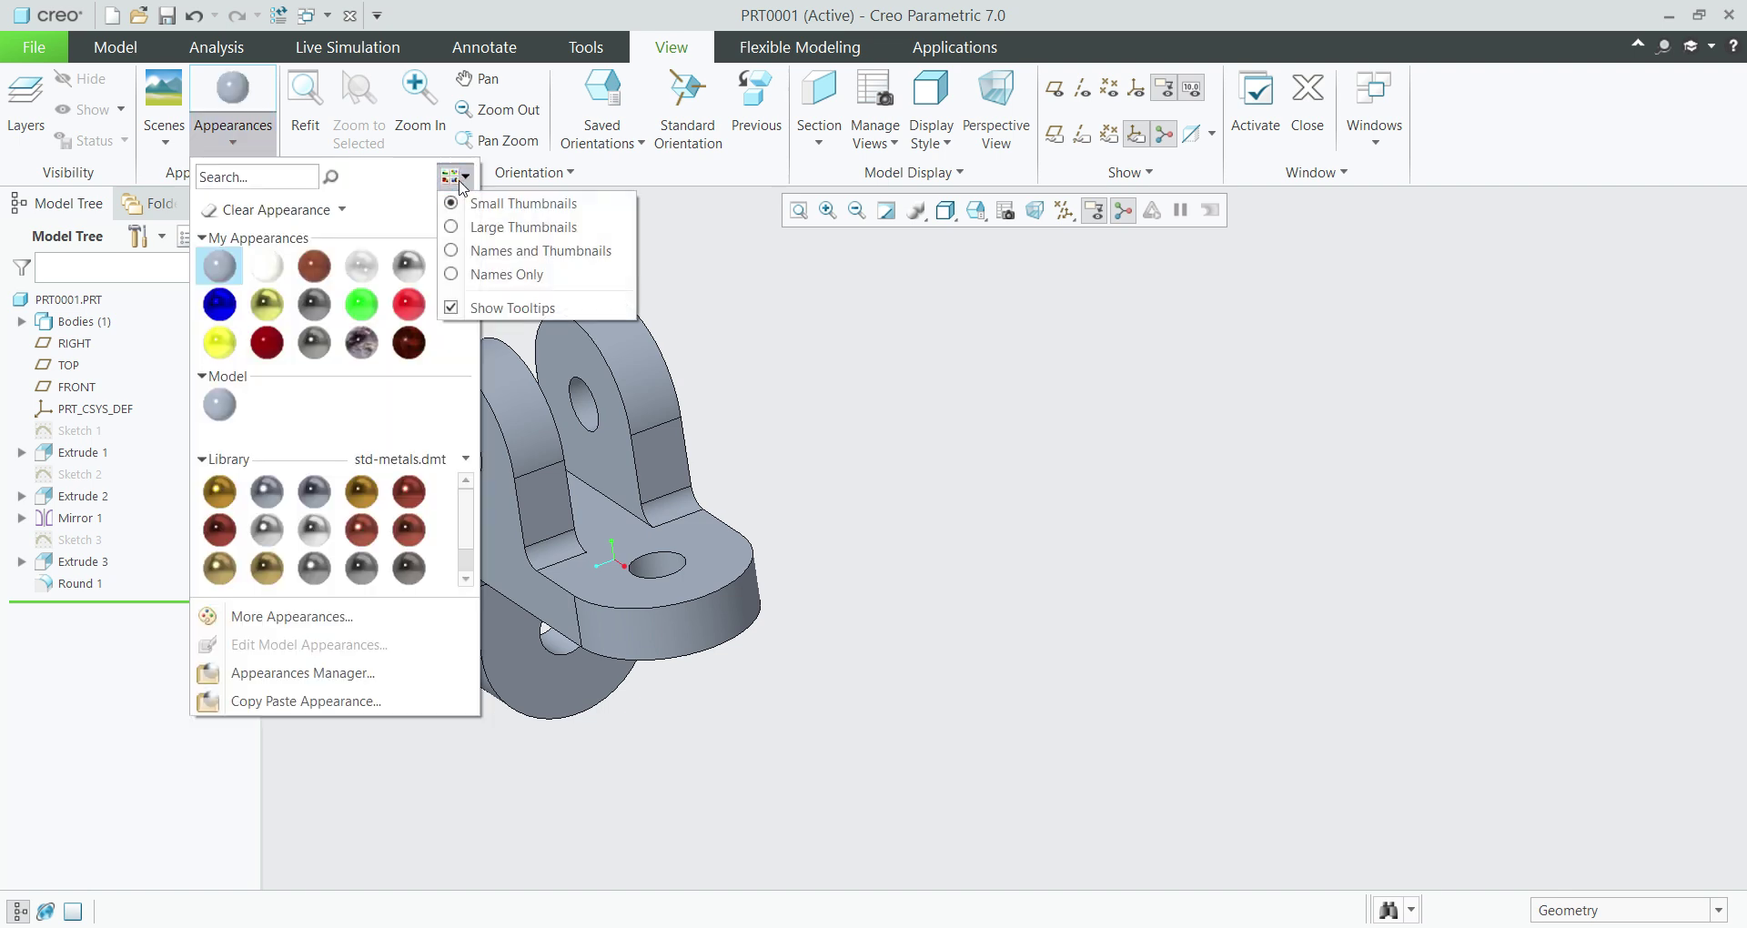
left_click(521, 253)
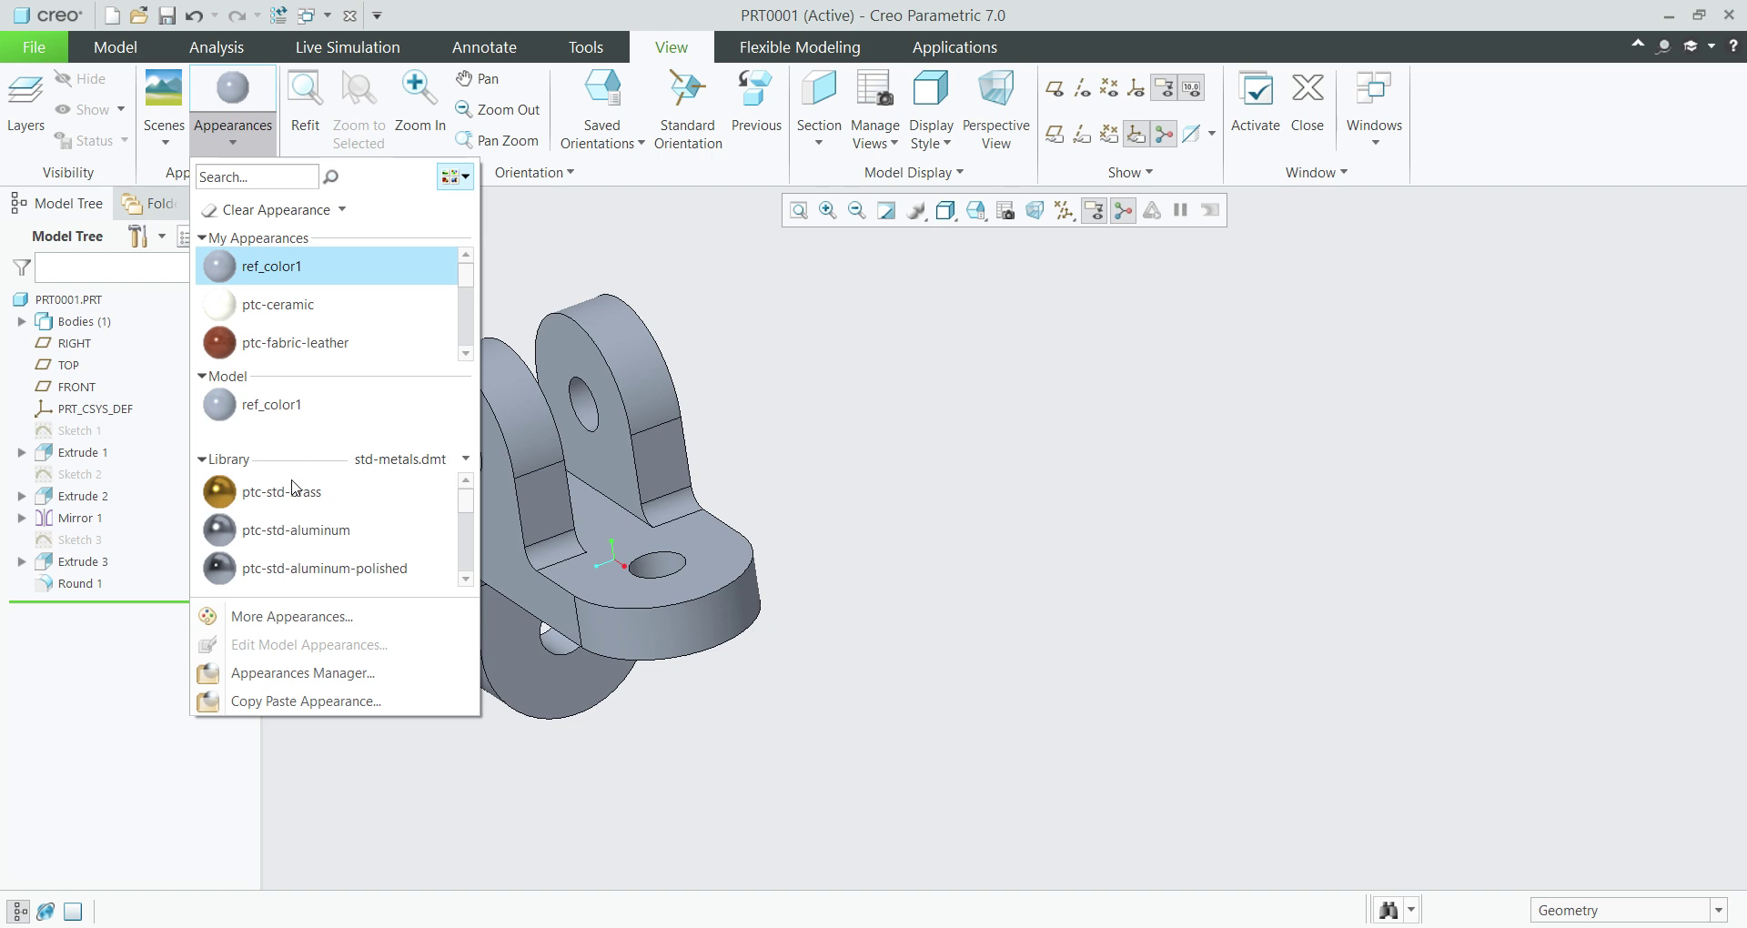
Apply the ptc-std-steel appearance from the standard metals library to the whole part
scroll(306, 509, "down", 4)
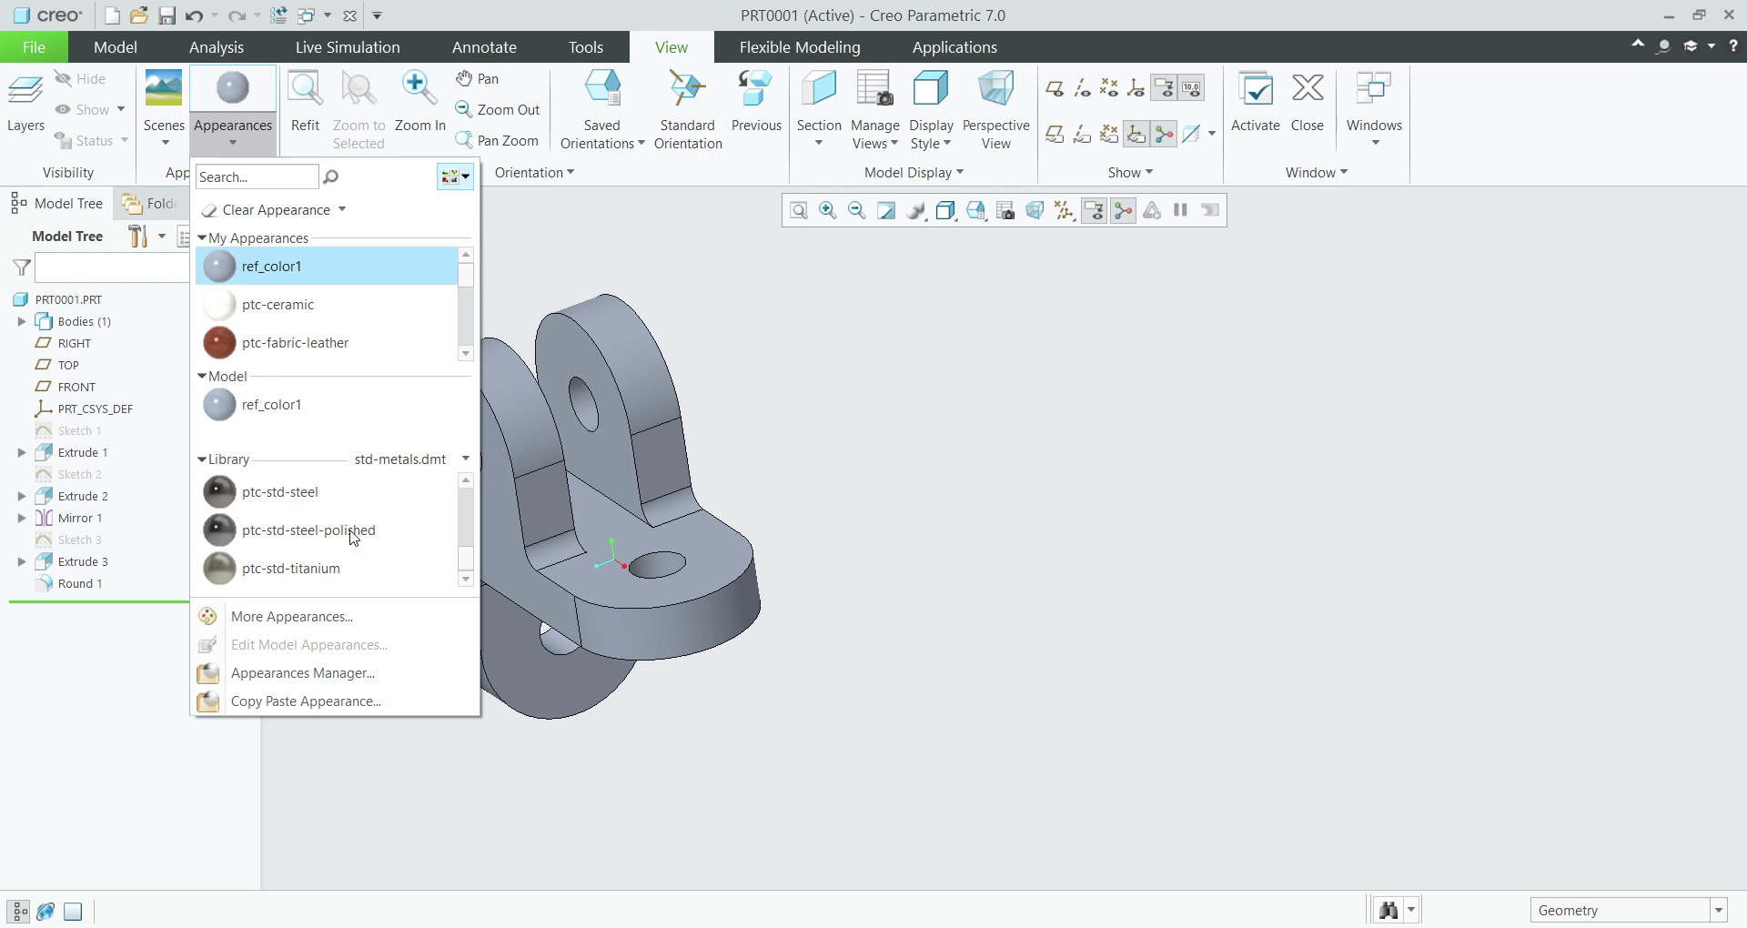
left_click(303, 501)
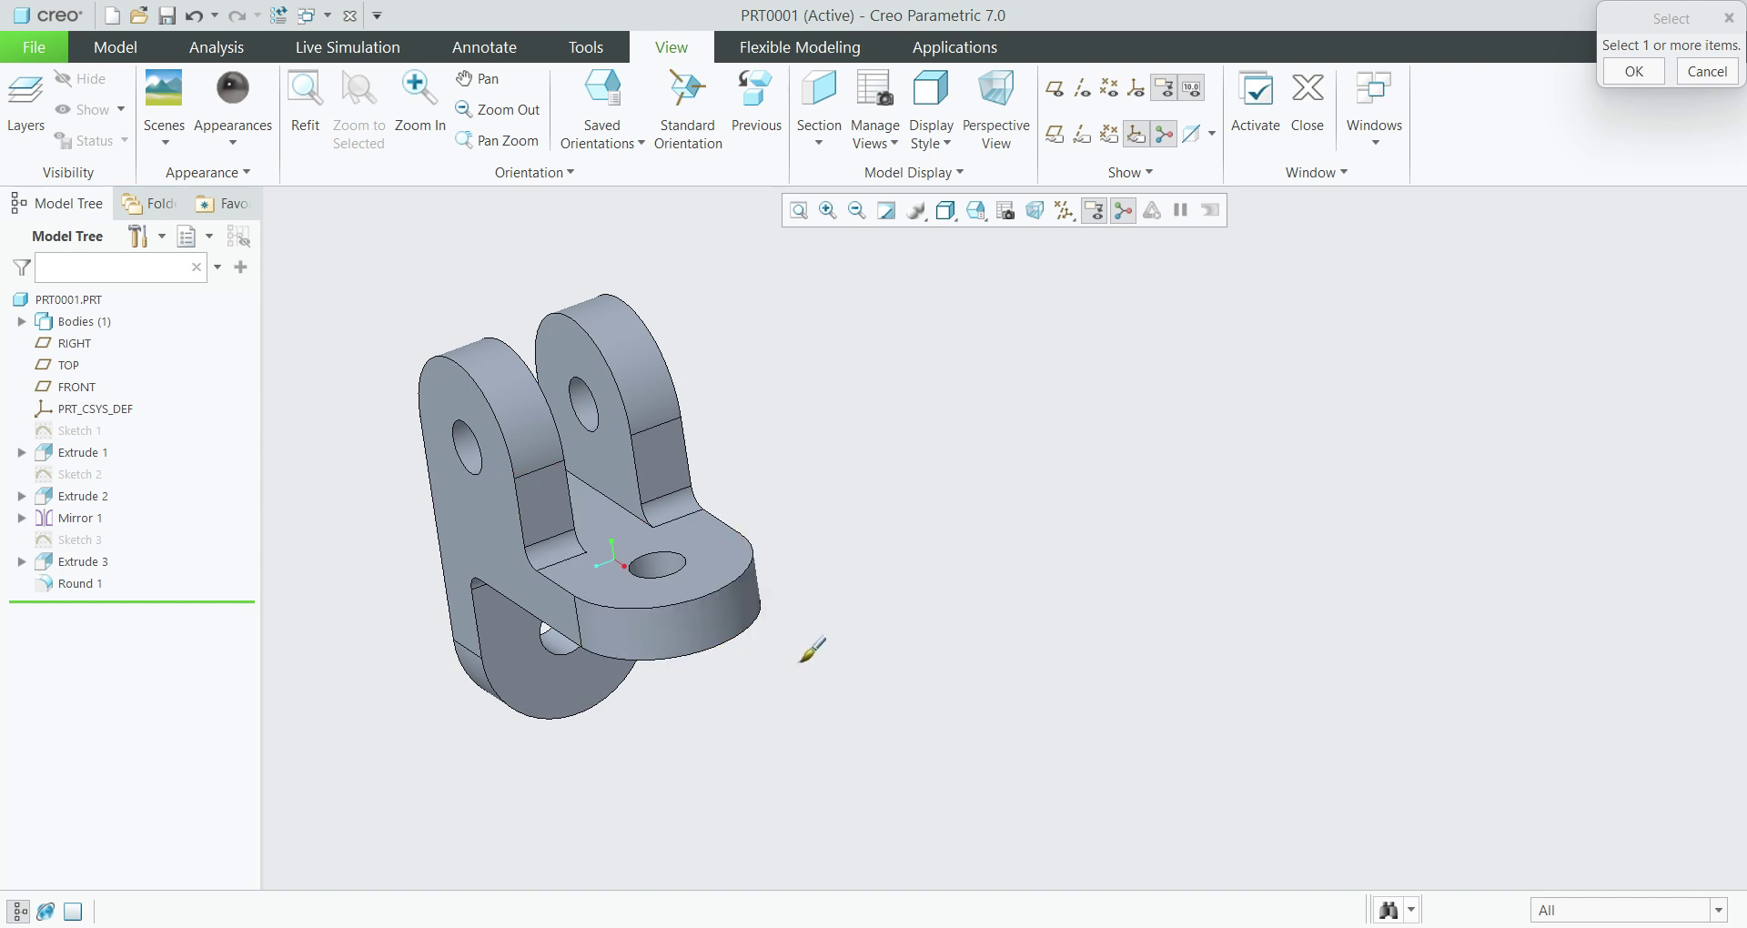
left_click(89, 302)
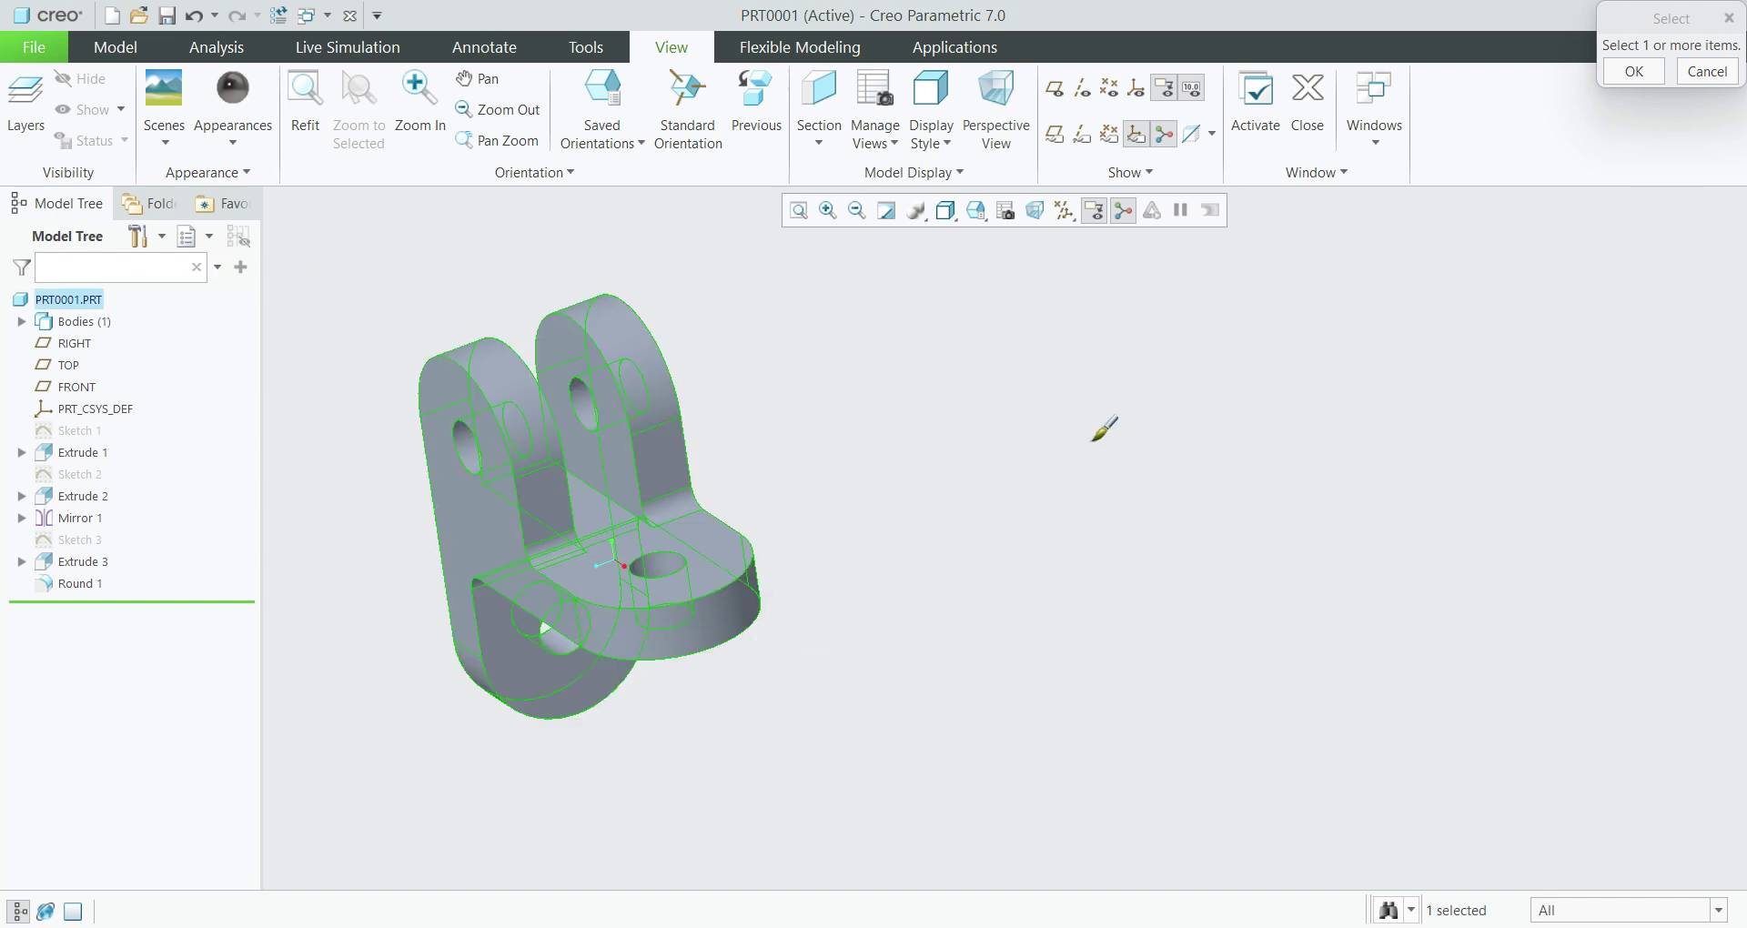
middle_click(1002, 534)
middle_click_drag(975, 577, 897, 522)
scroll(640, 375, "down", 2)
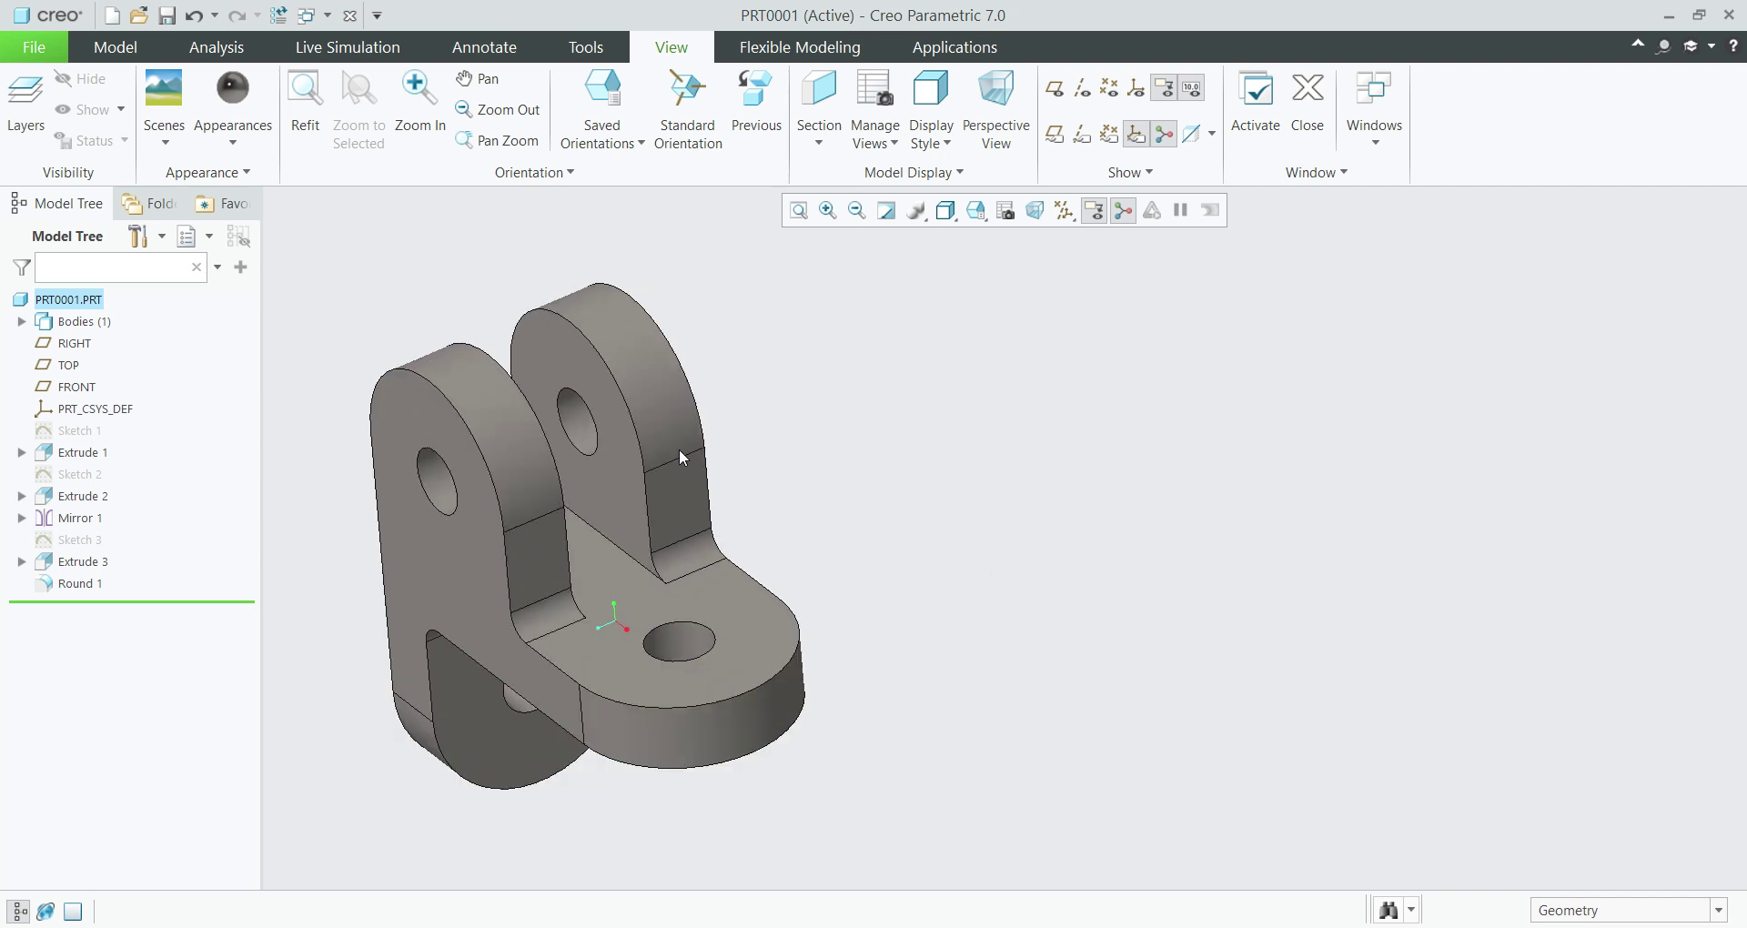
scroll(825, 577, "up", 2)
middle_click_drag(824, 577, 830, 558)
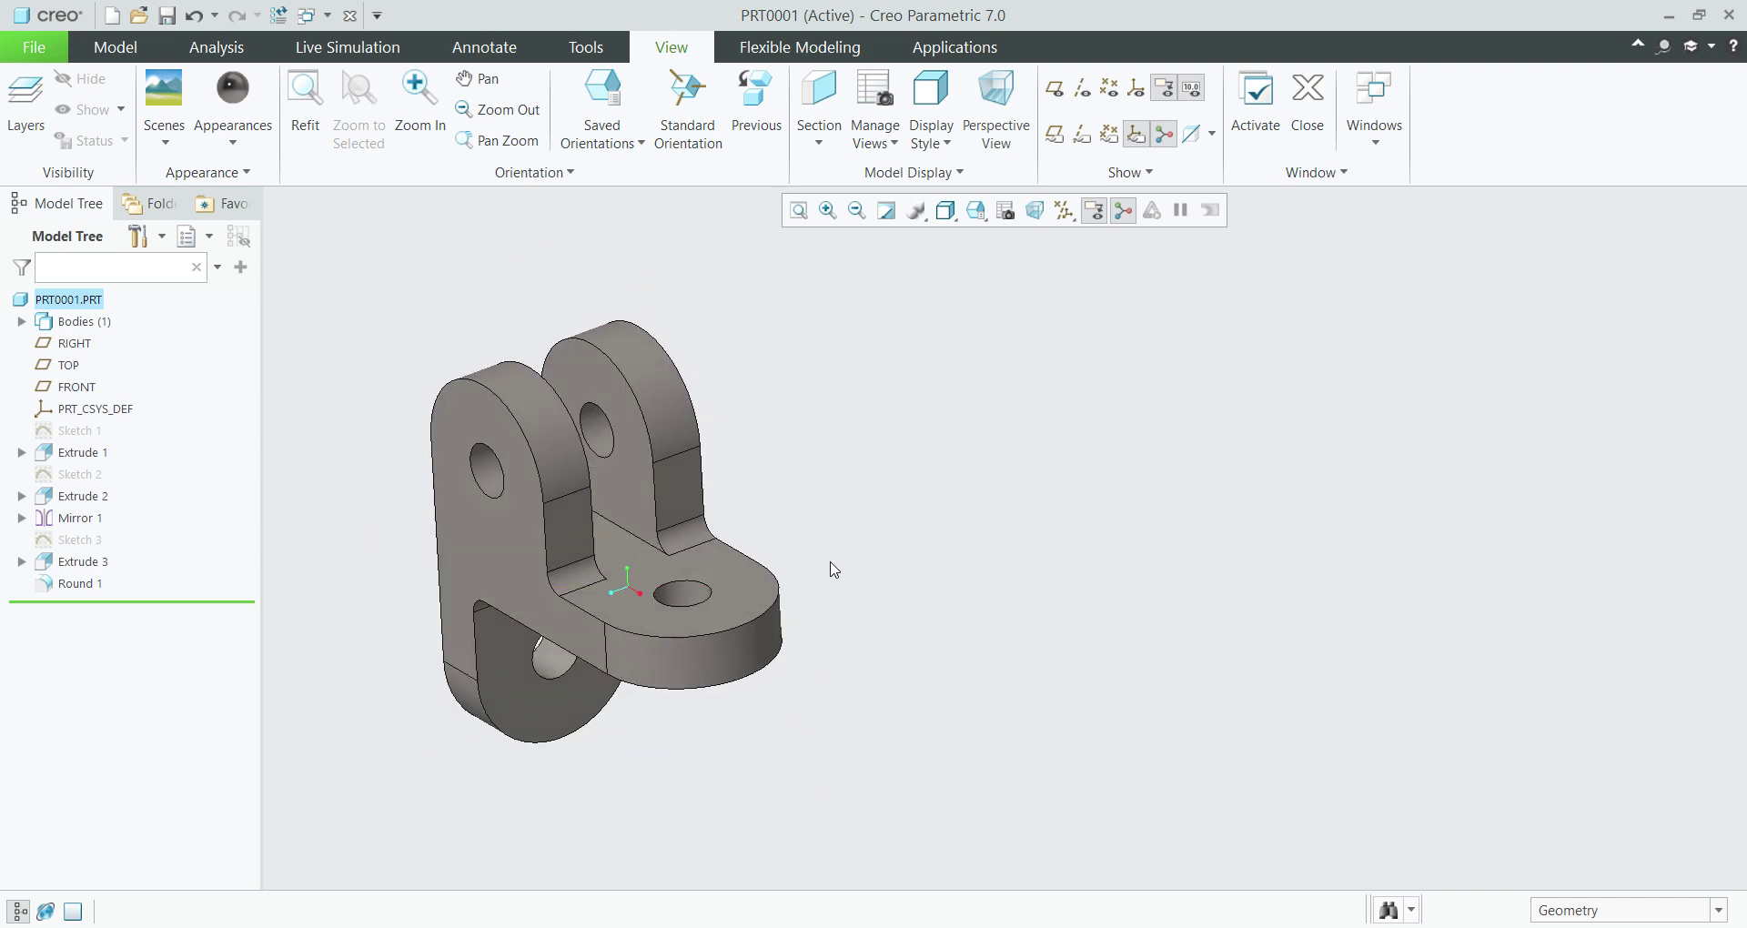
Define a new generic appearance with a pale green color of R 148.9, G 191.0, B 176.4
left_click(246, 152)
left_click(336, 617)
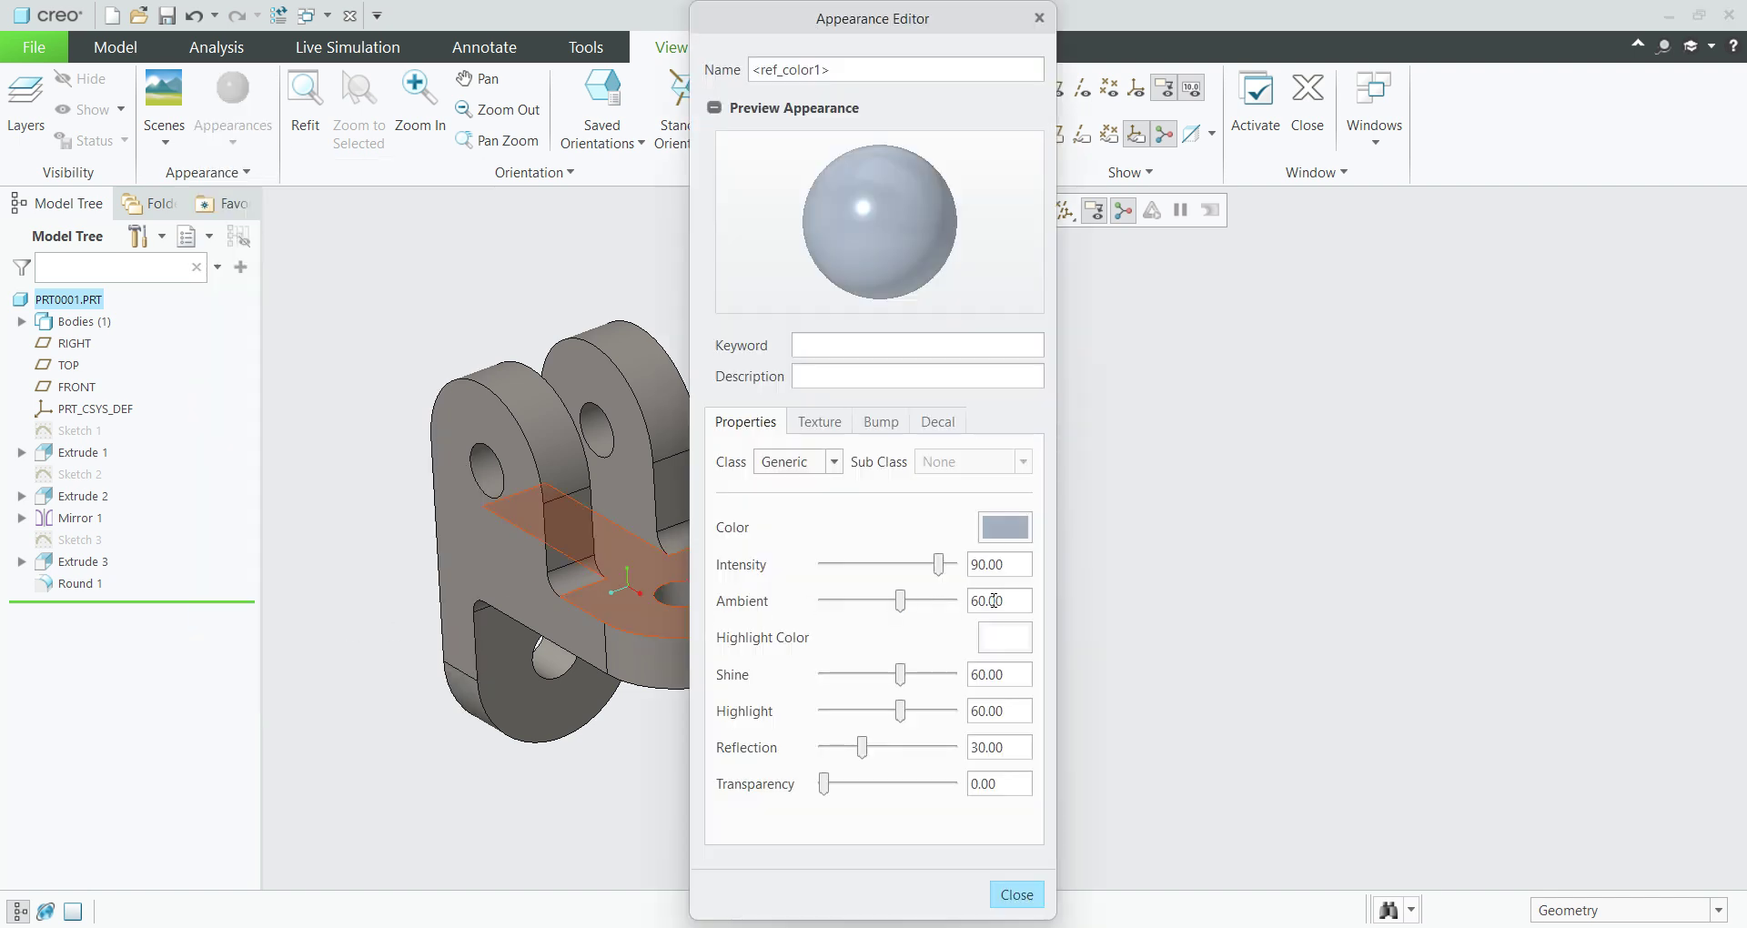
left_click(1017, 537)
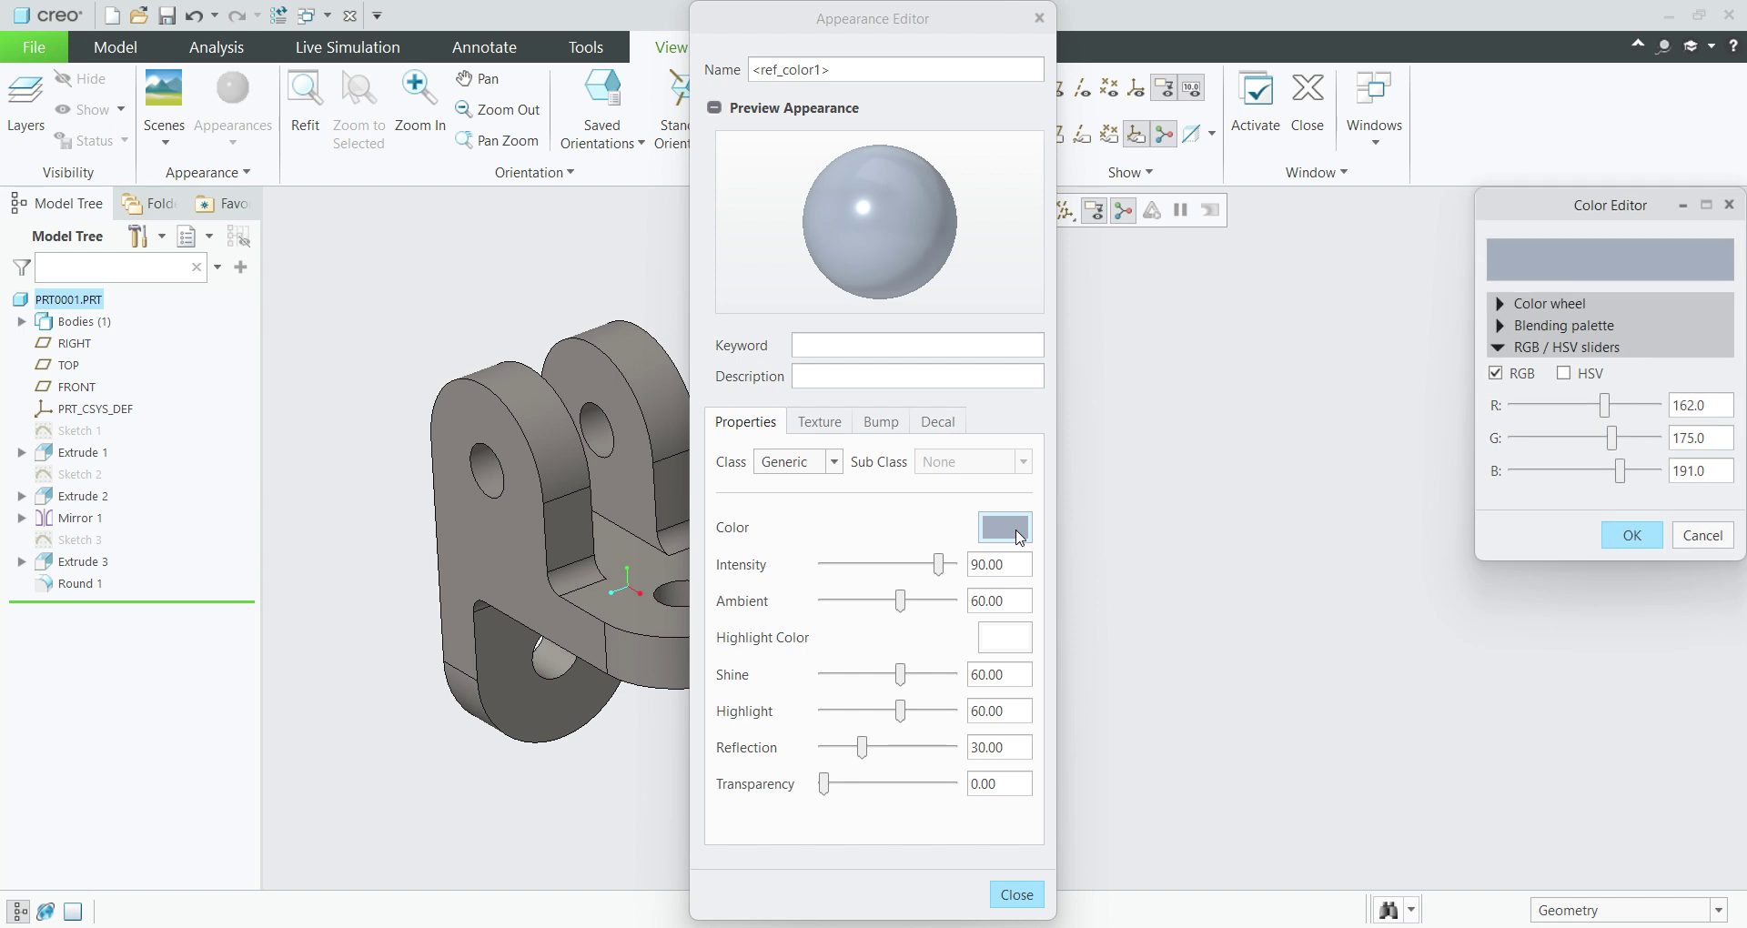
left_click(1538, 307)
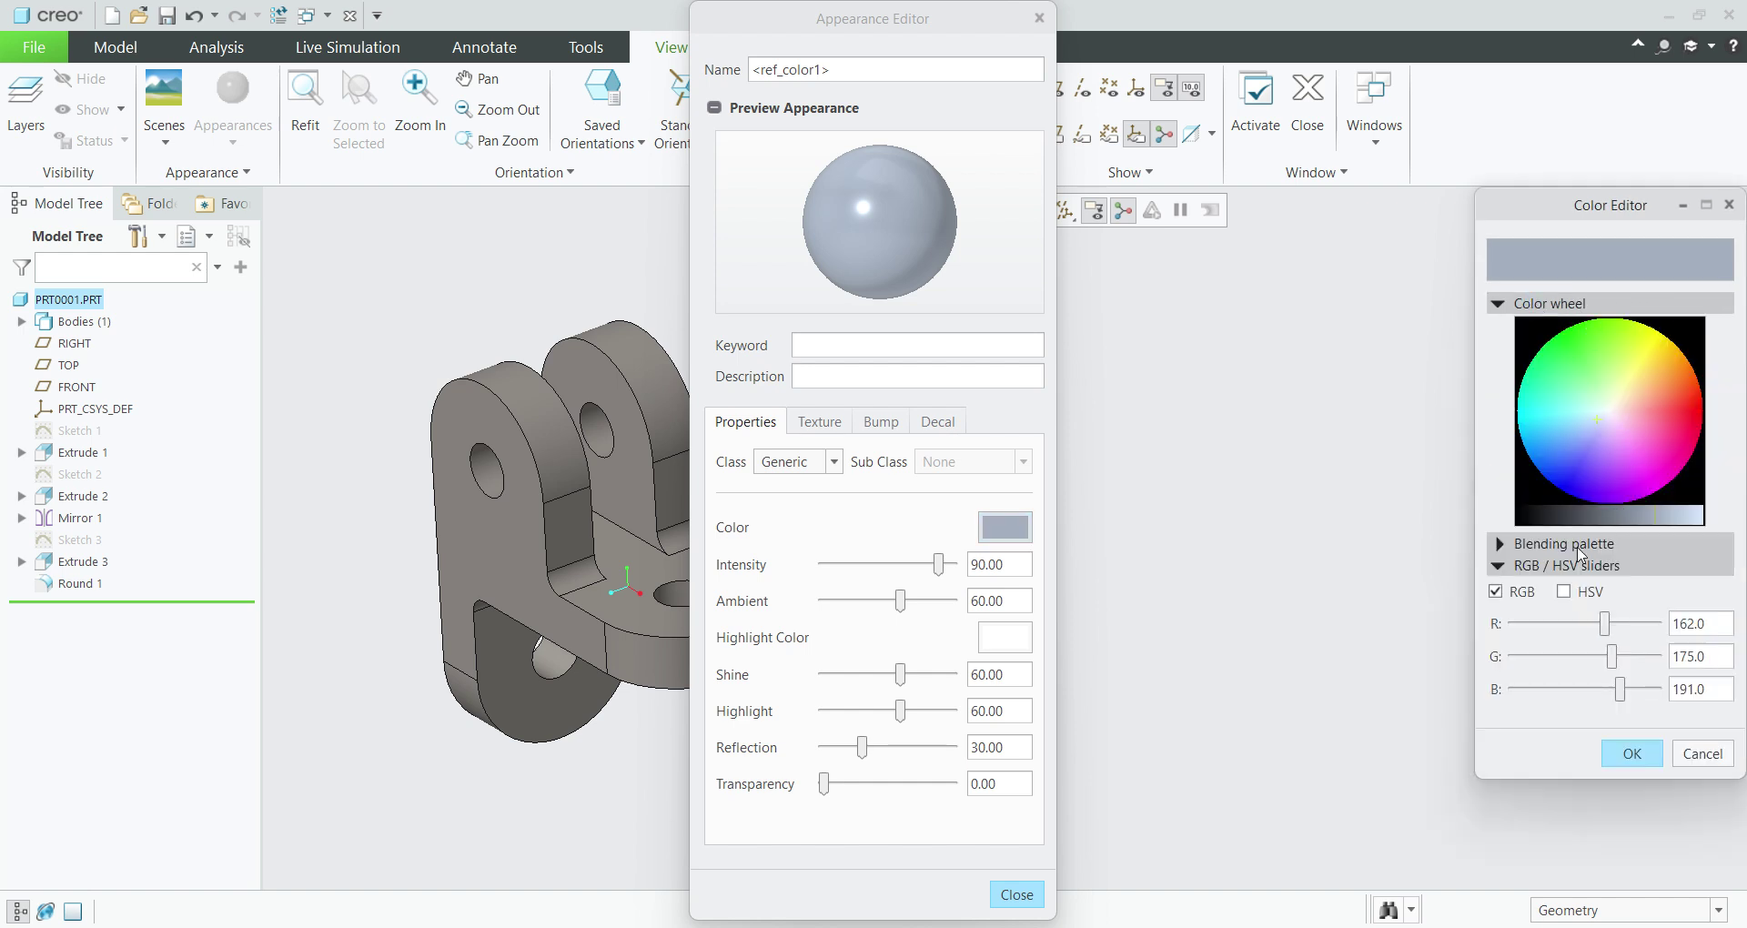
left_click(1627, 337)
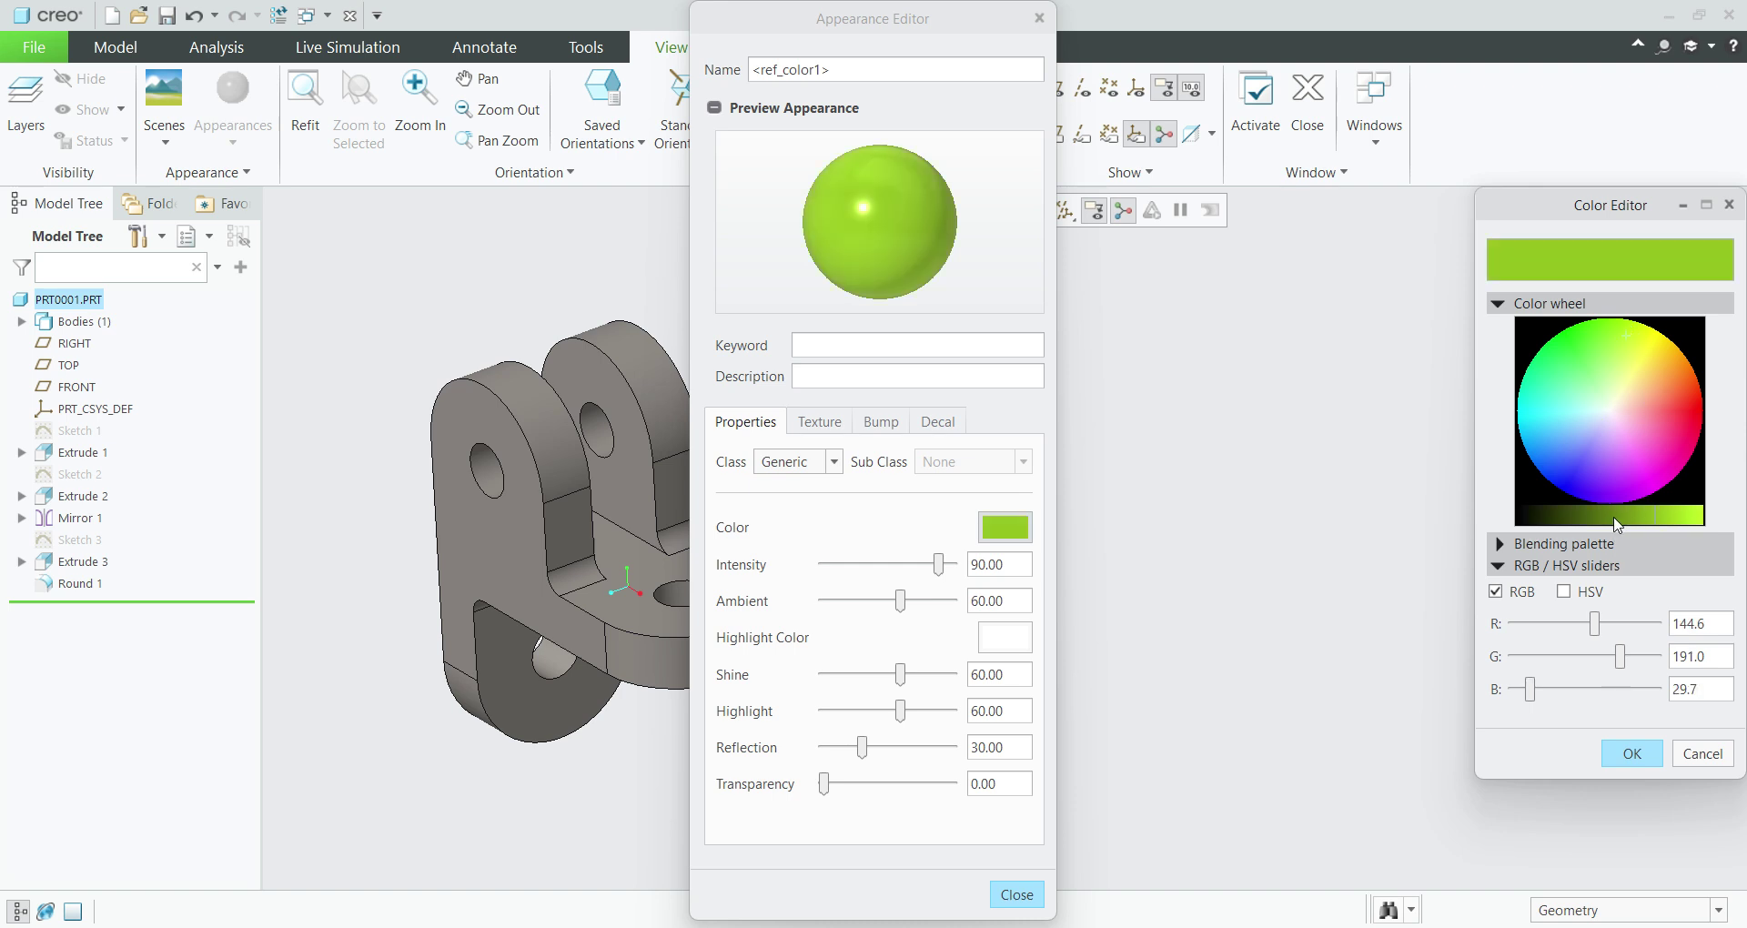
left_click(1594, 334)
left_click(1592, 406)
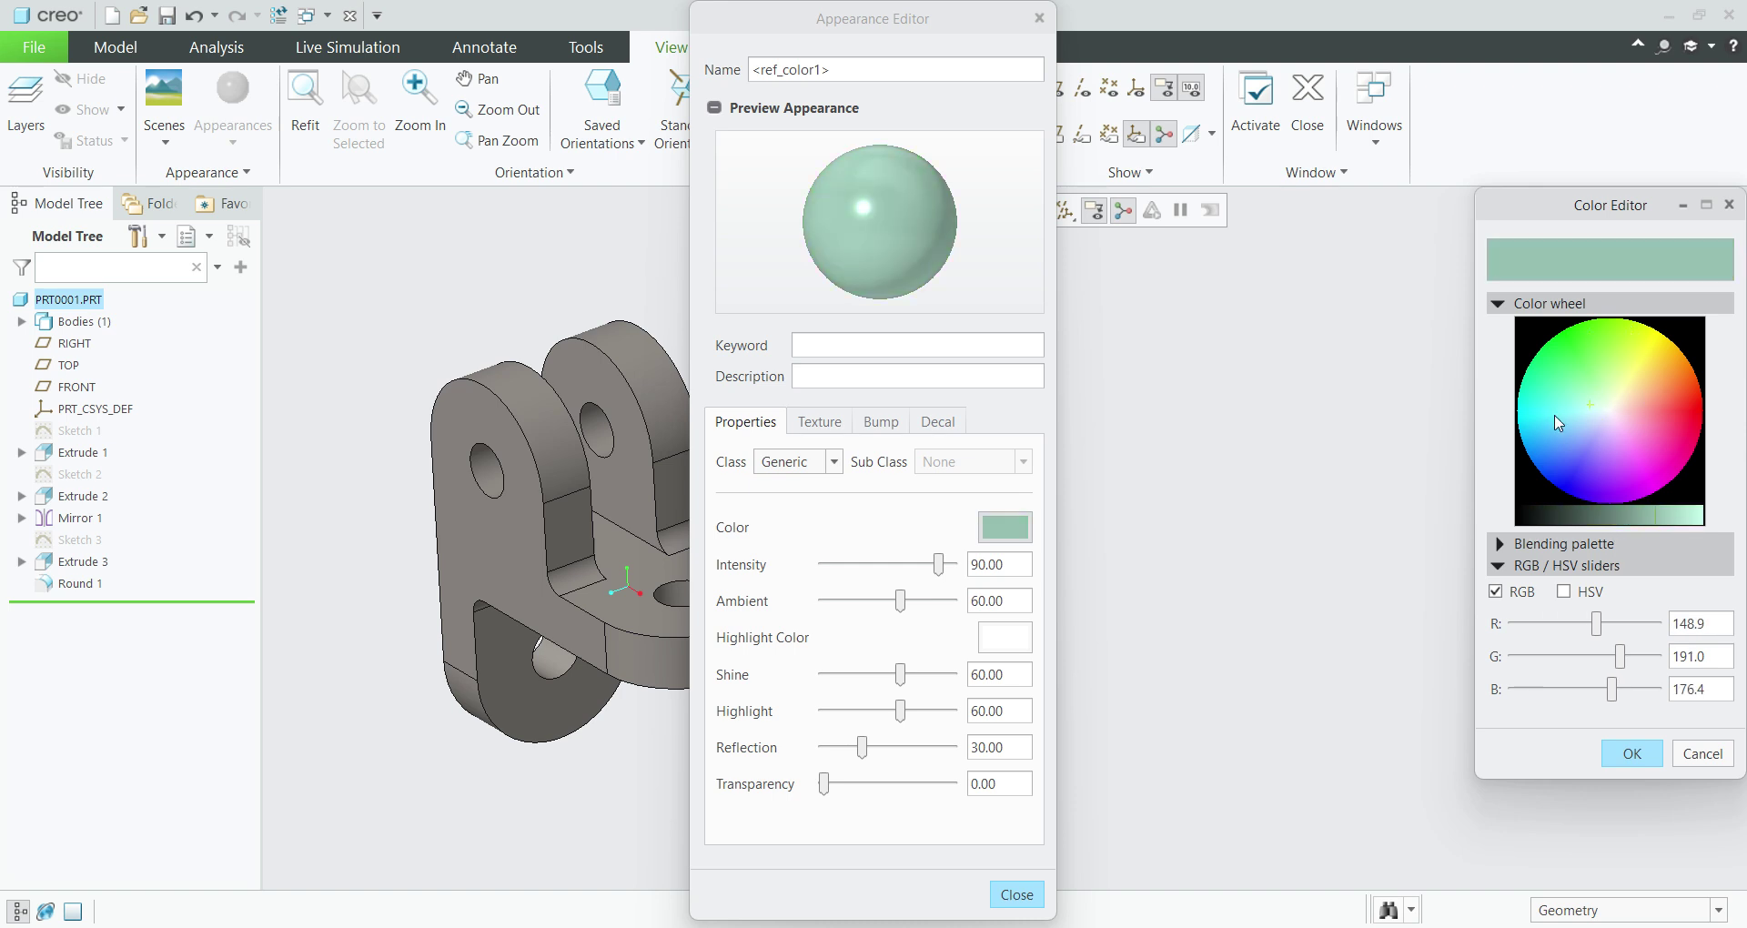
left_click(1632, 754)
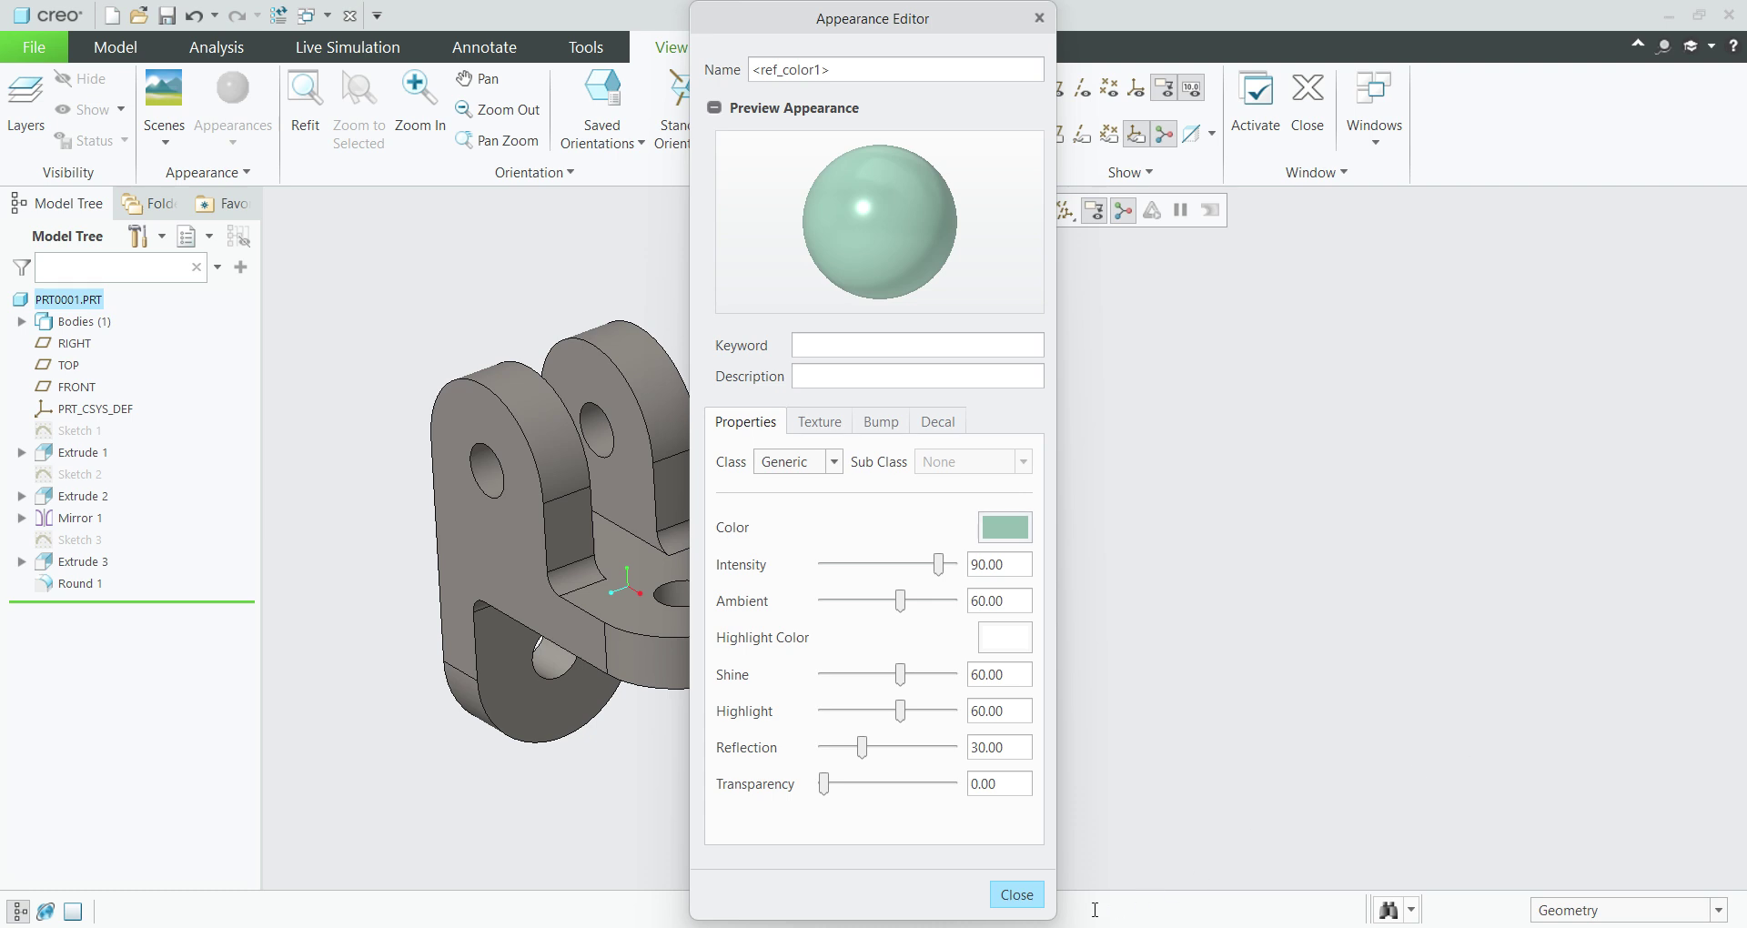
left_click(1039, 899)
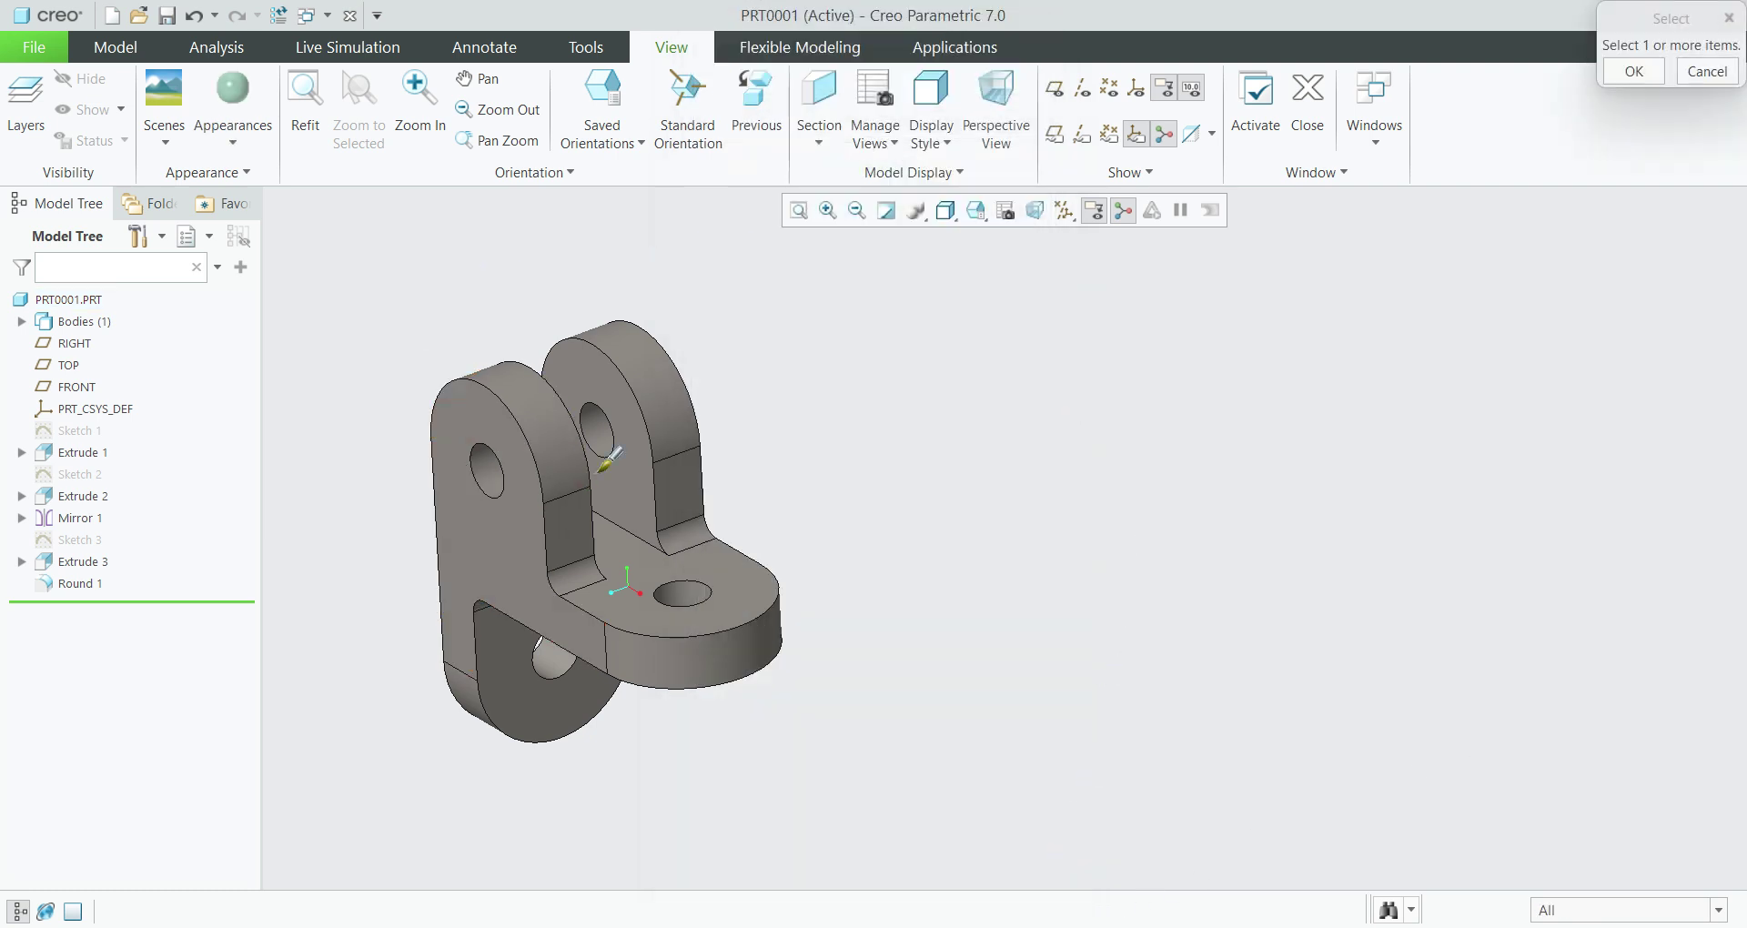
Apply the pale green appearance to the whole part
left_click(104, 299)
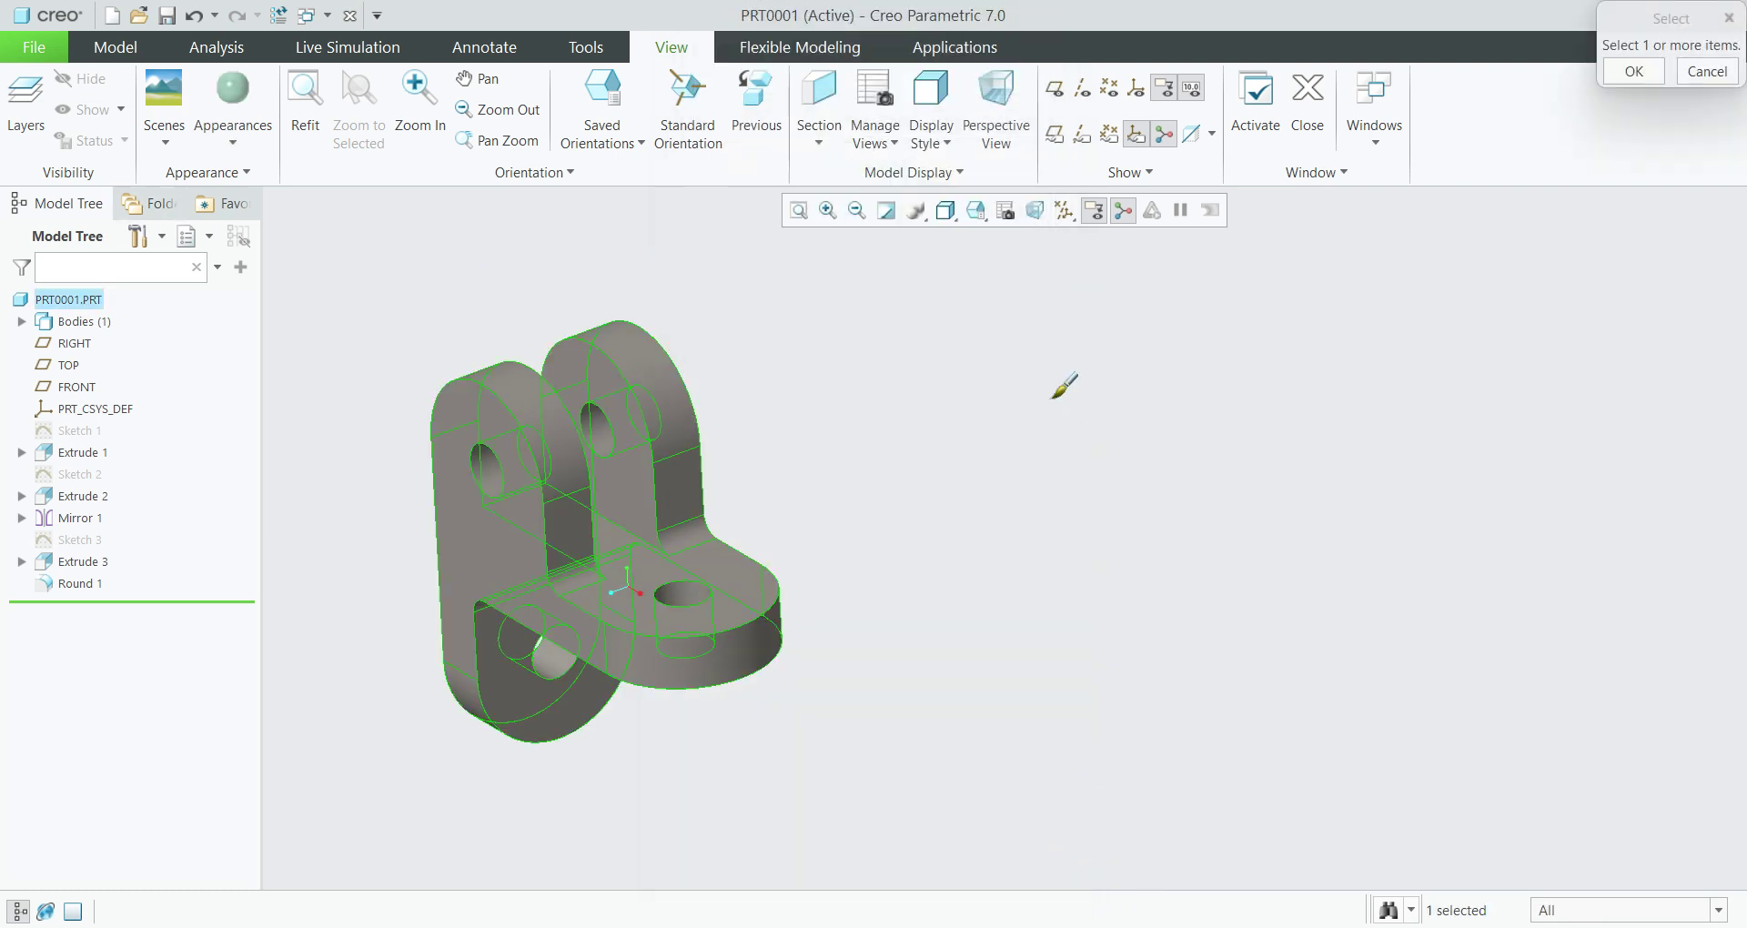
middle_click(1064, 483)
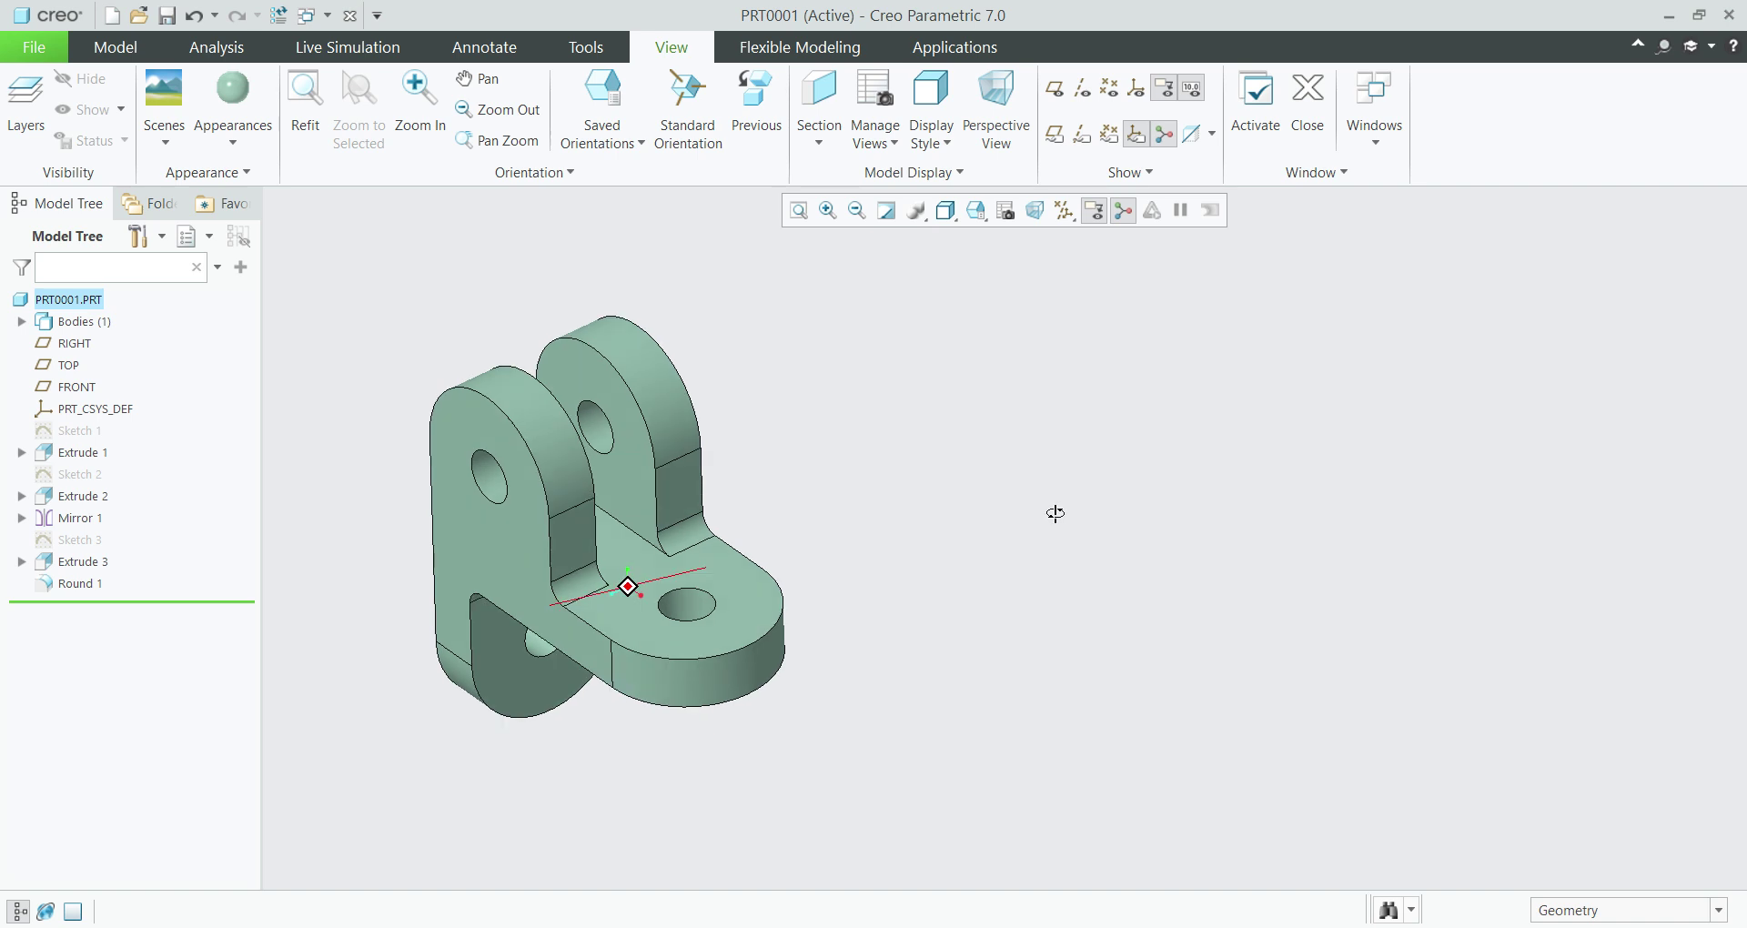
scroll(822, 463, "up", 3)
scroll(822, 463, "down", 3)
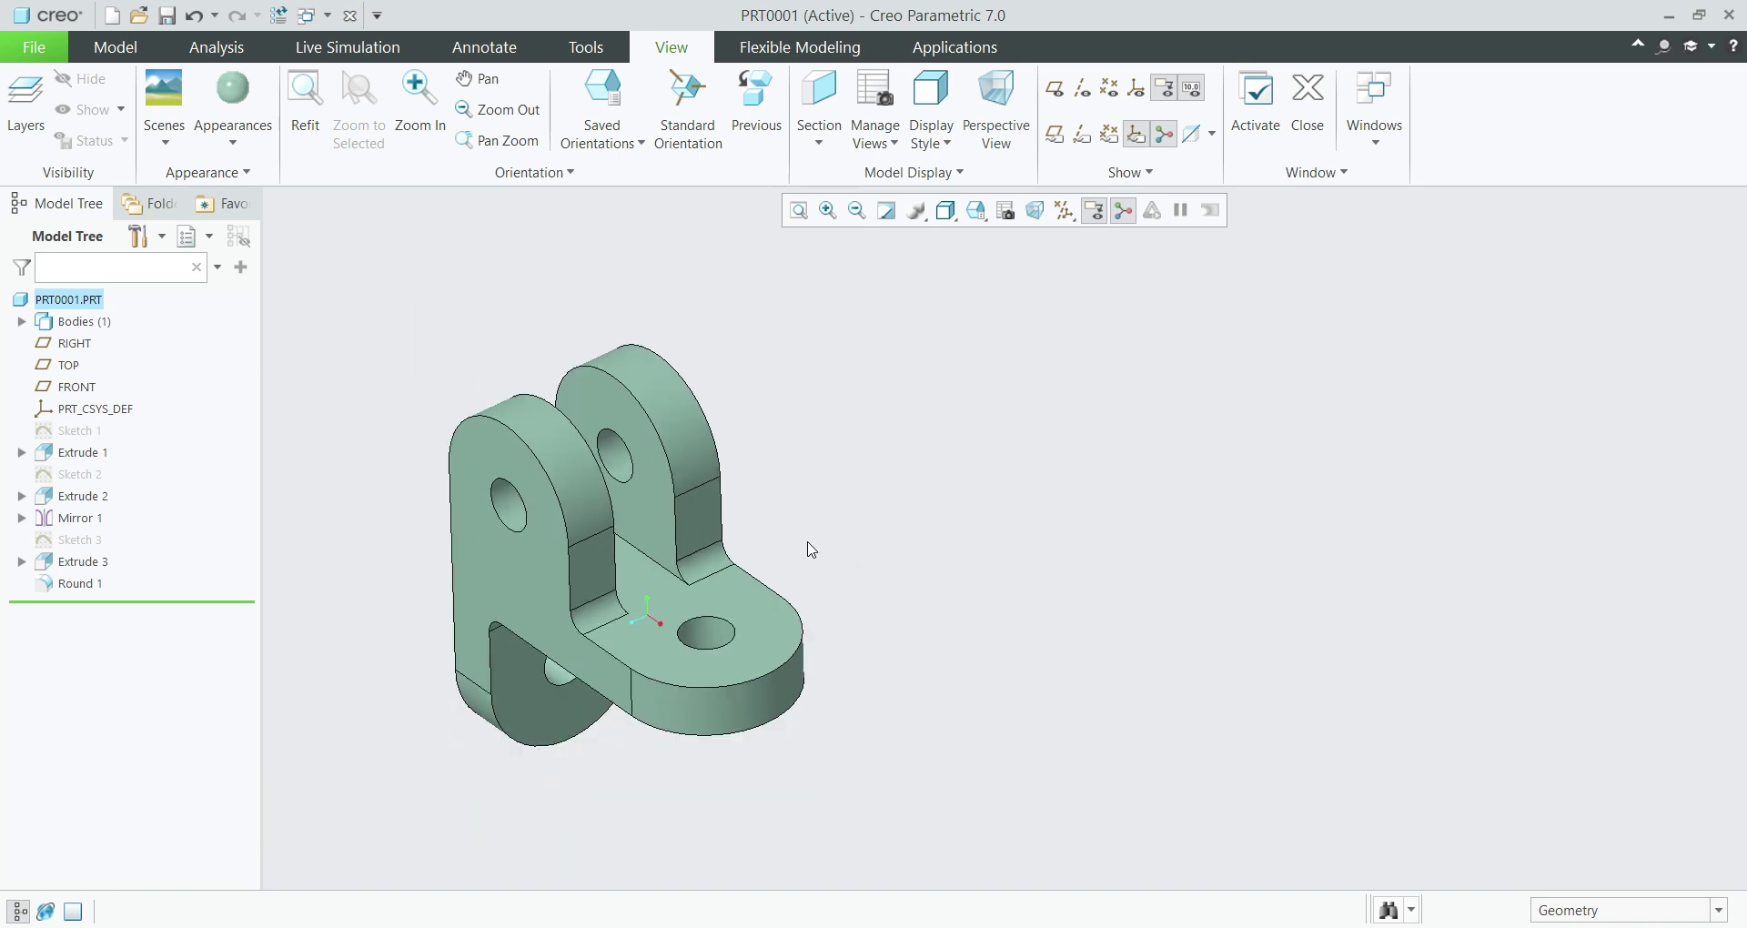
scroll(604, 781, "up", 2)
scroll(597, 780, "down", 2)
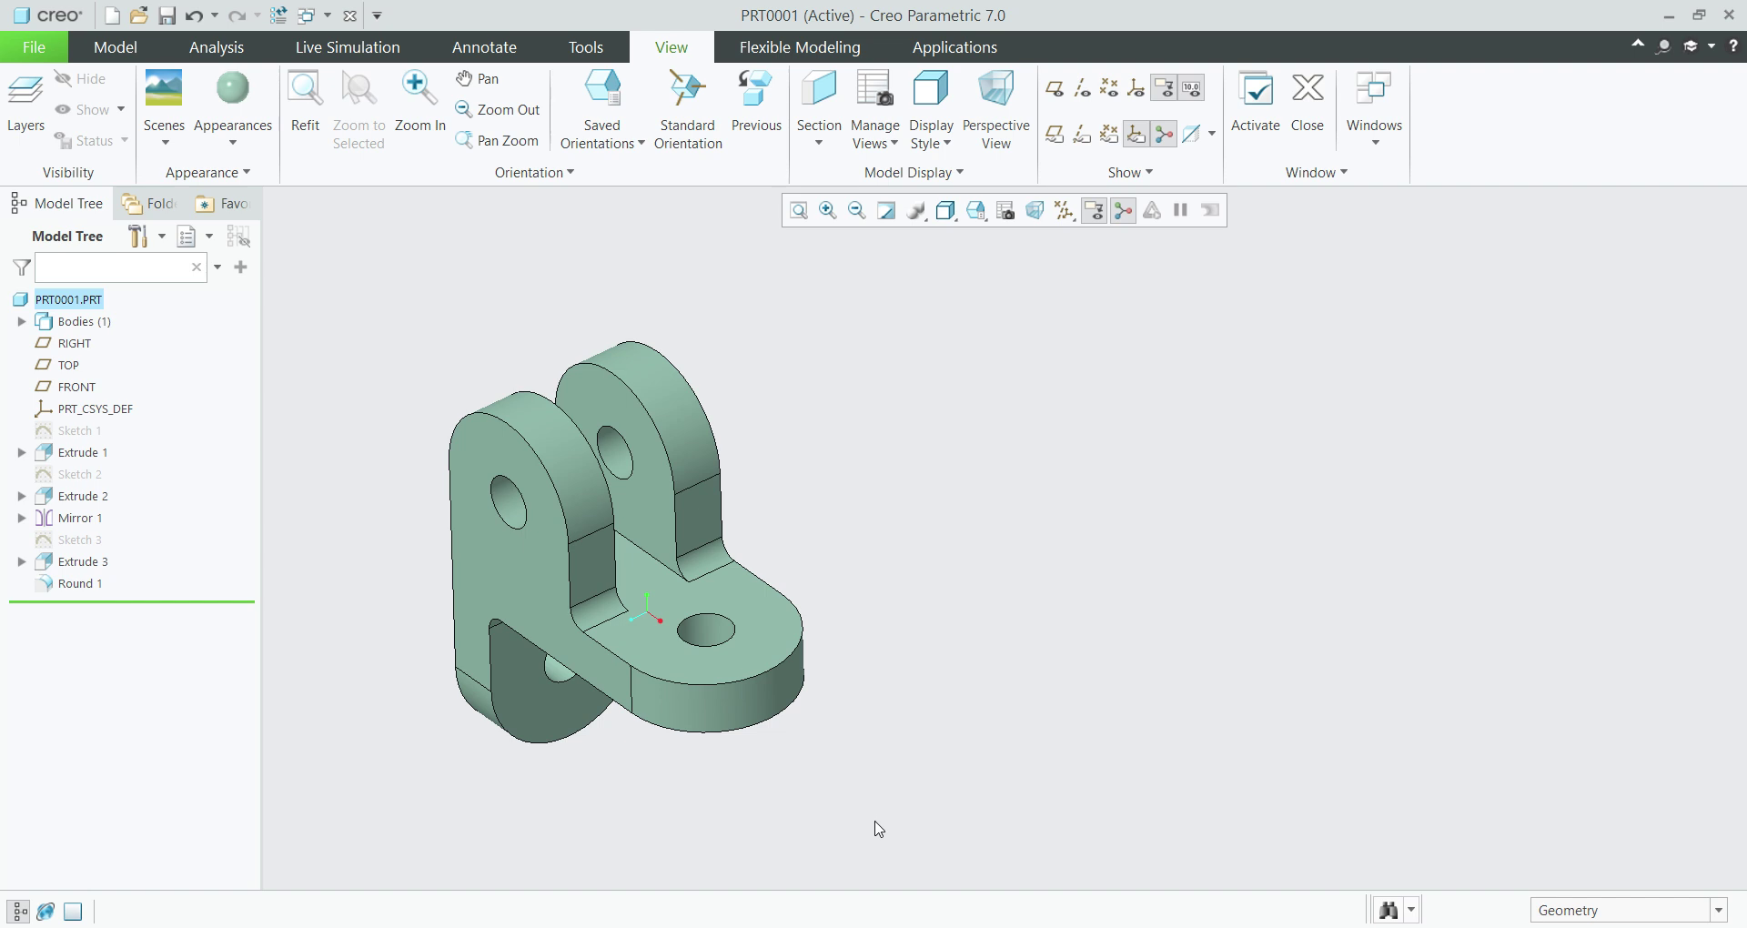
Save the part as PRT0001.PRT in the Desktop folder
key("ctrl+s")
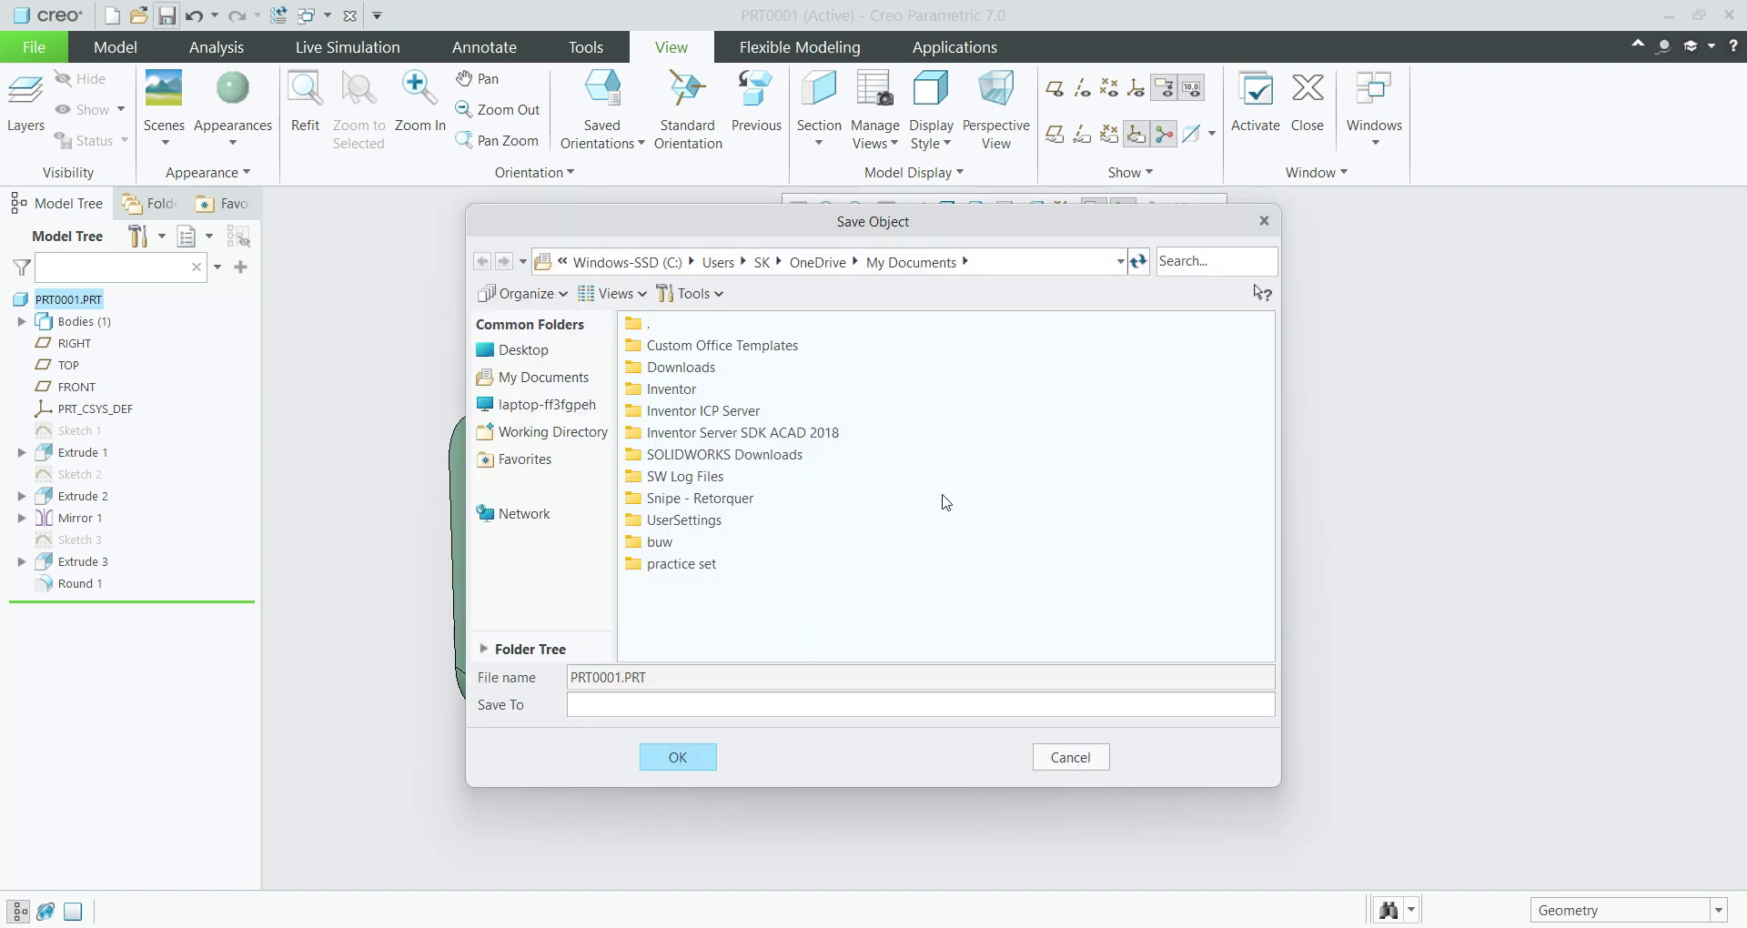
left_click(535, 353)
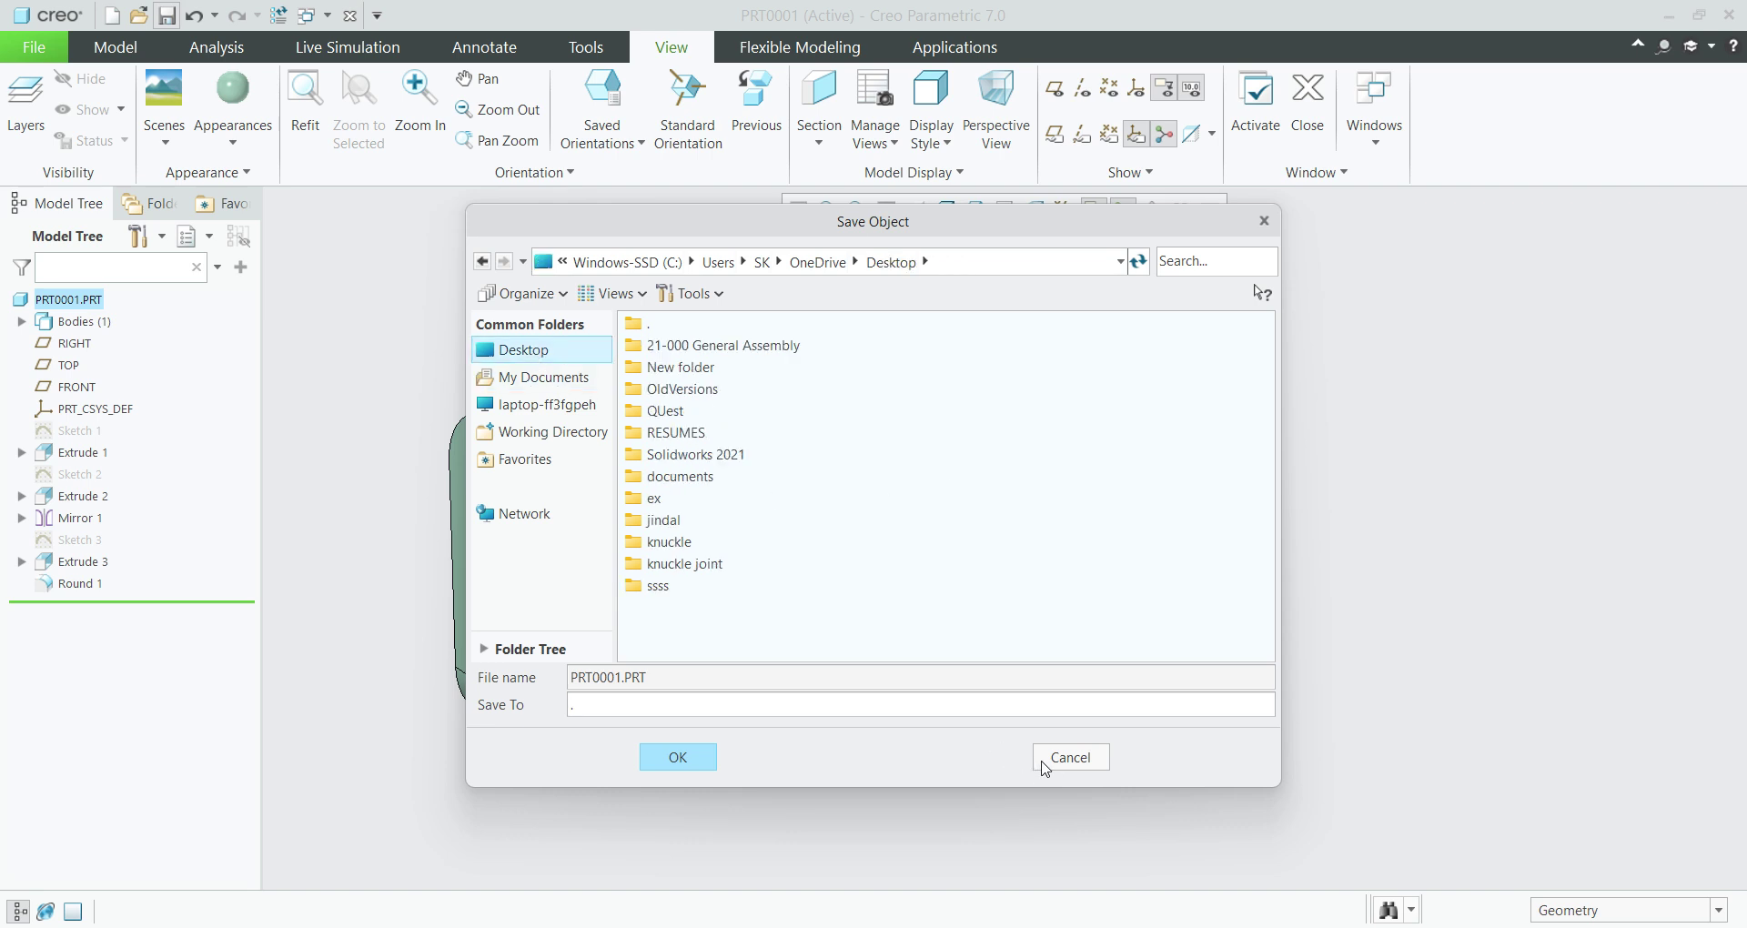
left_click(688, 760)
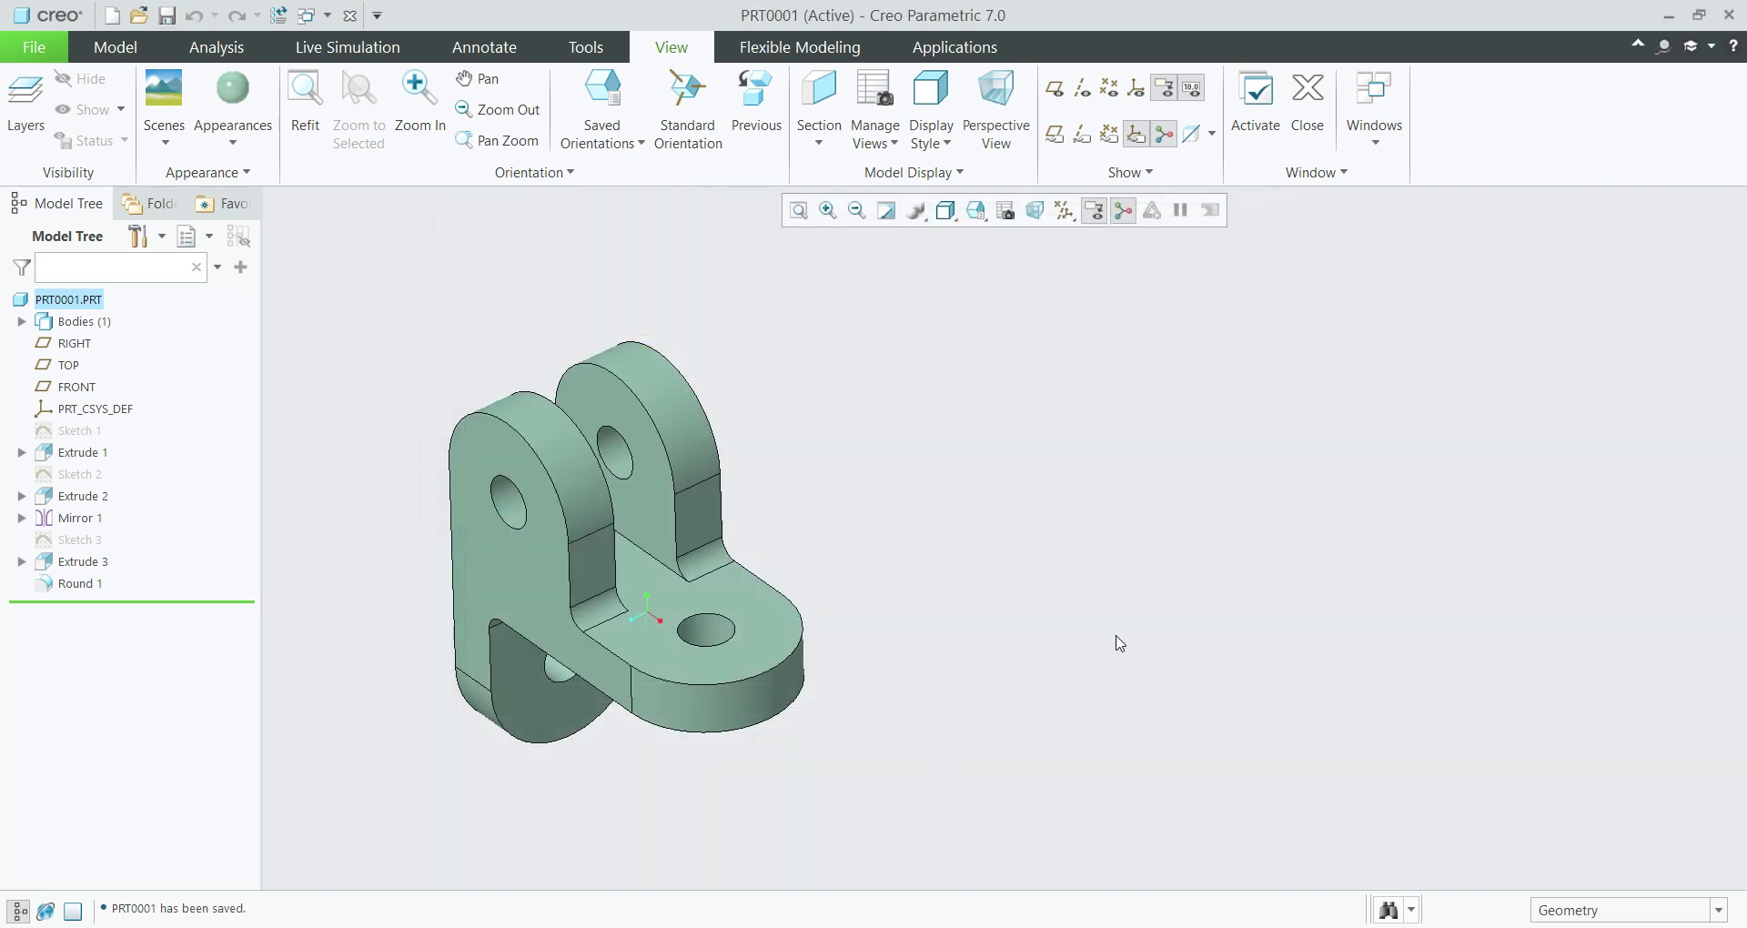
scroll(845, 515, "down", 1)
scroll(871, 531, "up", 1)
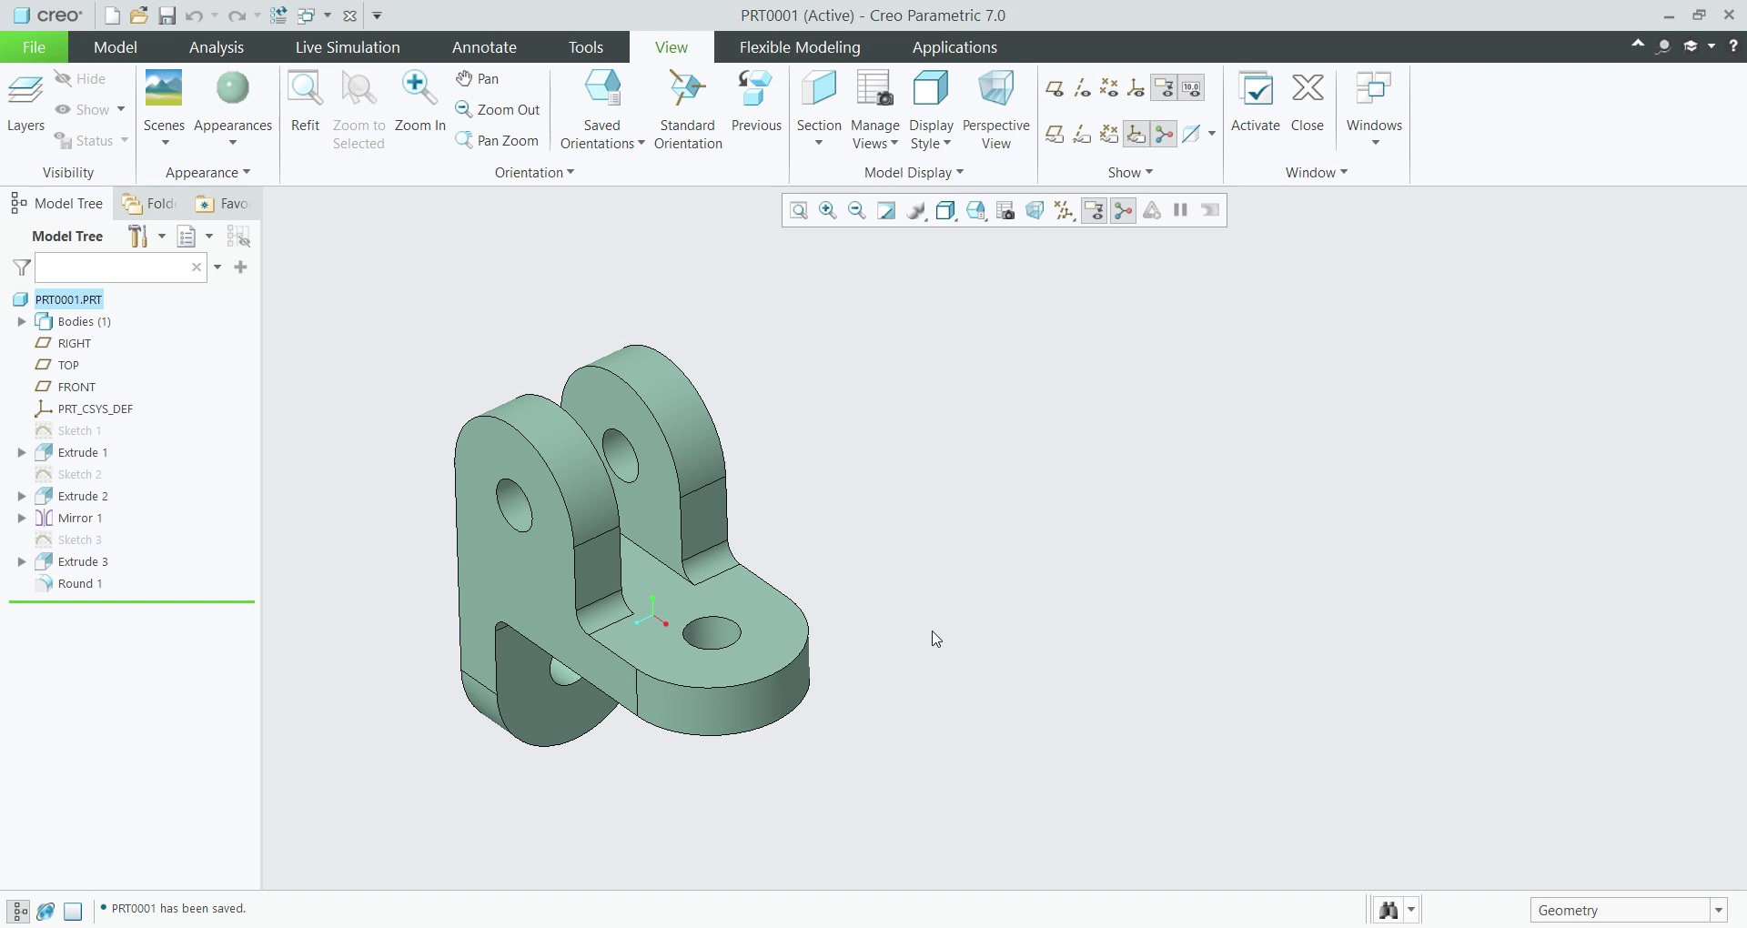